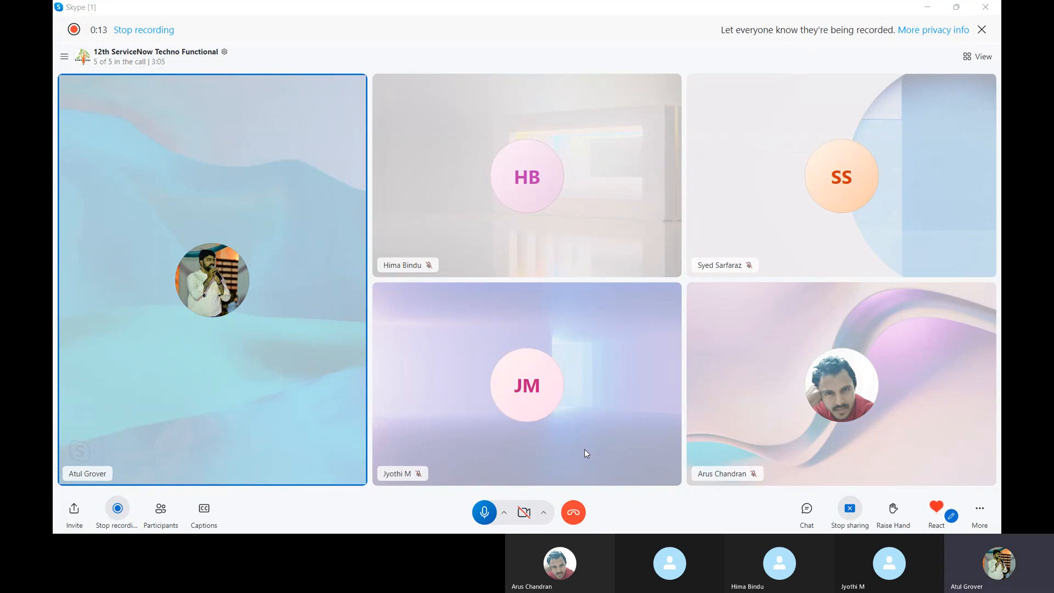
- Switch to the Training_Master workbook in Excel and select the "List View/Form View/Global Search/ Filter/ Side Bar" agenda topic
{"action": "key", "text": "alt+Tab"}
{"action": "key", "text": "alt+Tab"}
{"action": "key", "text": "alt+Tab"}
{"action": "key", "text": "alt+Tab"}
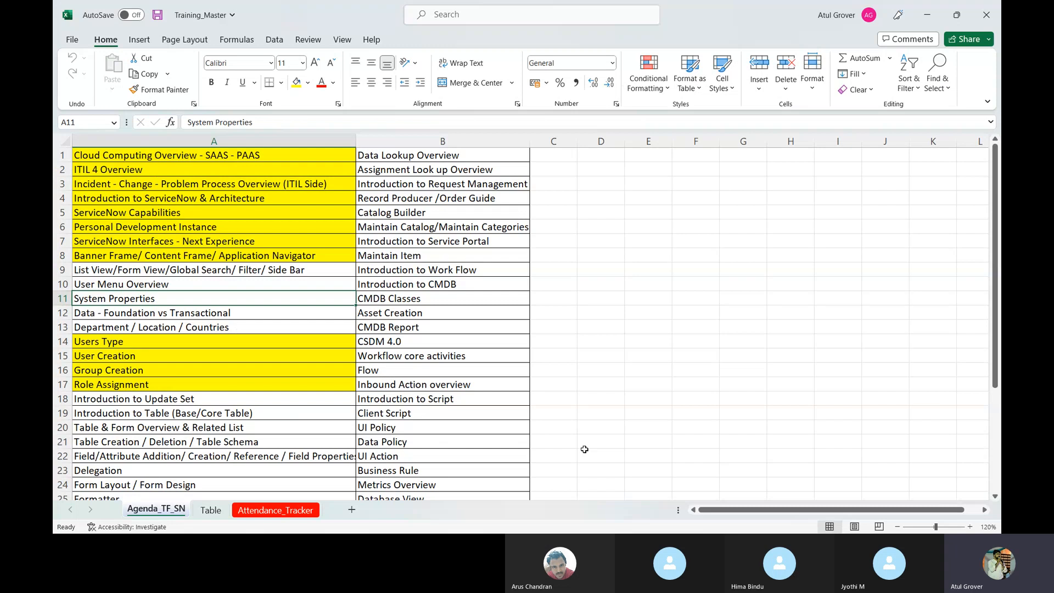
{"action": "key", "text": "alt+Tab"}
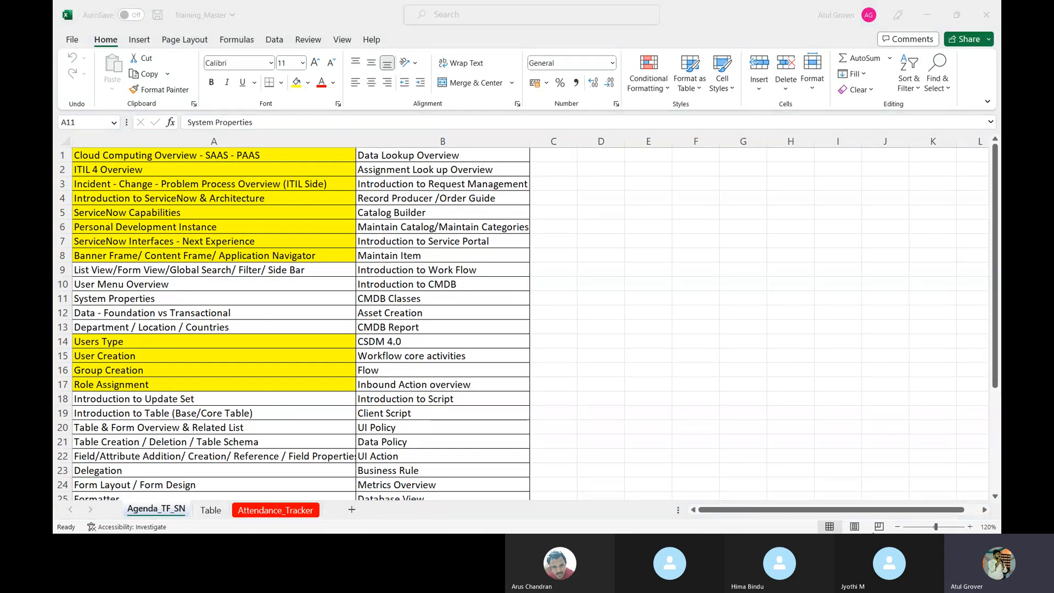
{"action": "key", "text": "alt+Tab"}
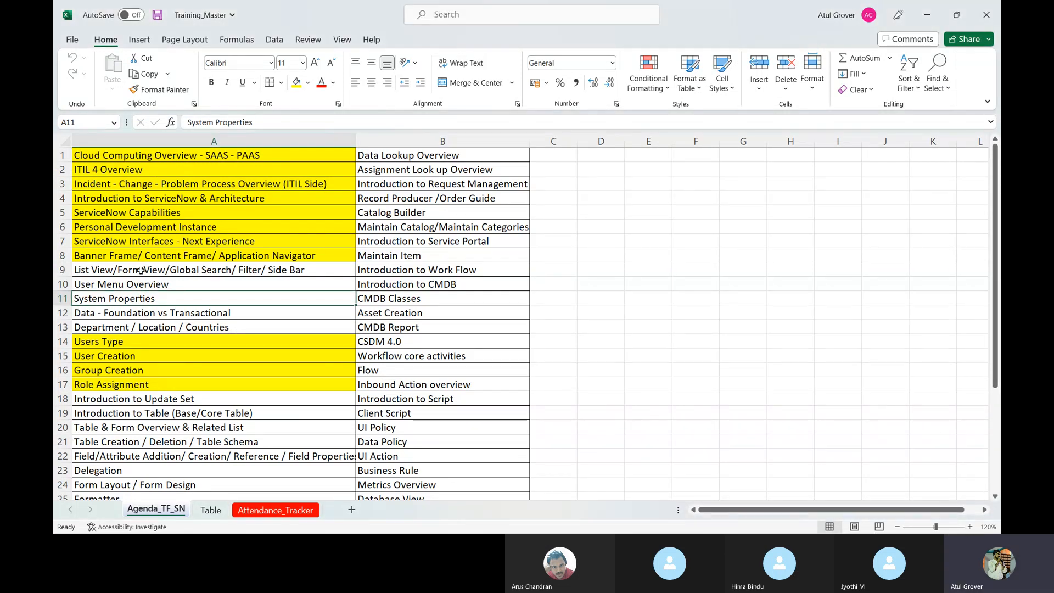
{"action": "left_click", "coordinate": [141, 270]}
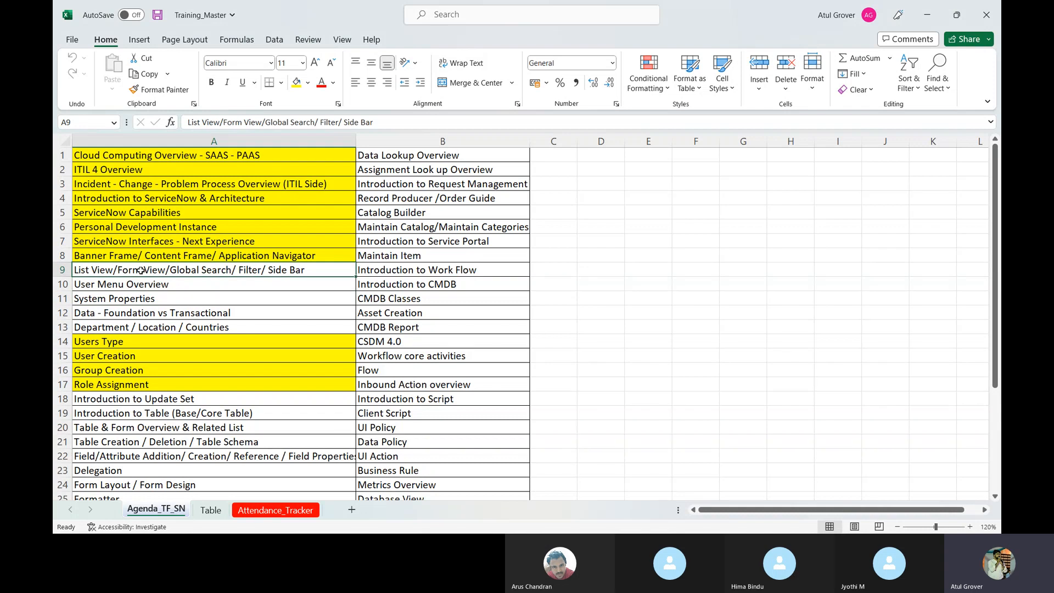
- Switch to the ServiceNow Developers site in the browser and launch the dev86271 instance
{"action": "key", "text": "alt+Tab"}
{"action": "key", "text": "alt+Tab"}
{"action": "key", "text": "alt+Tab"}
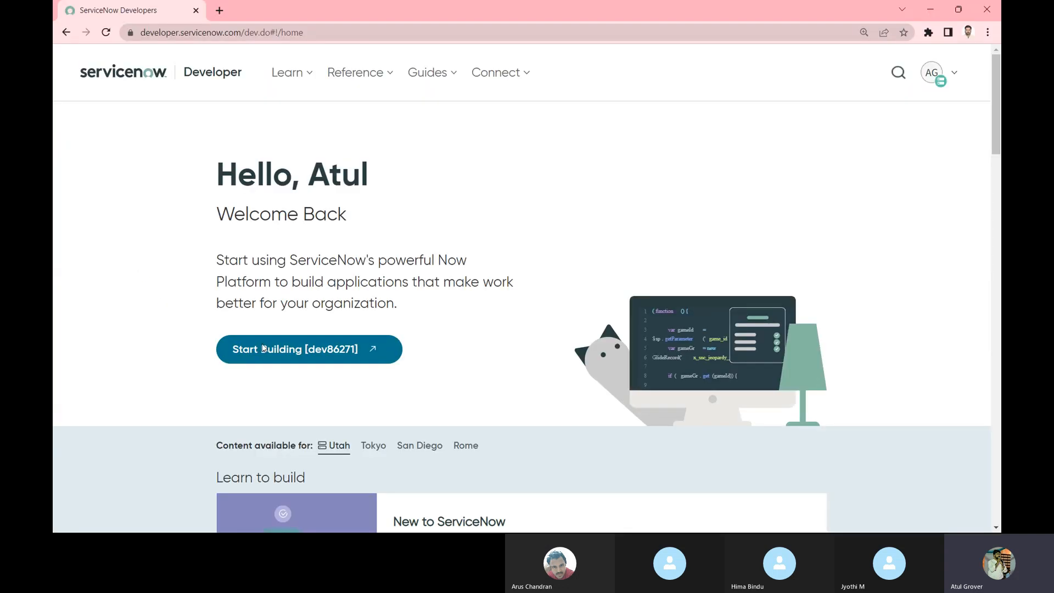
{"action": "left_click", "coordinate": [263, 347]}
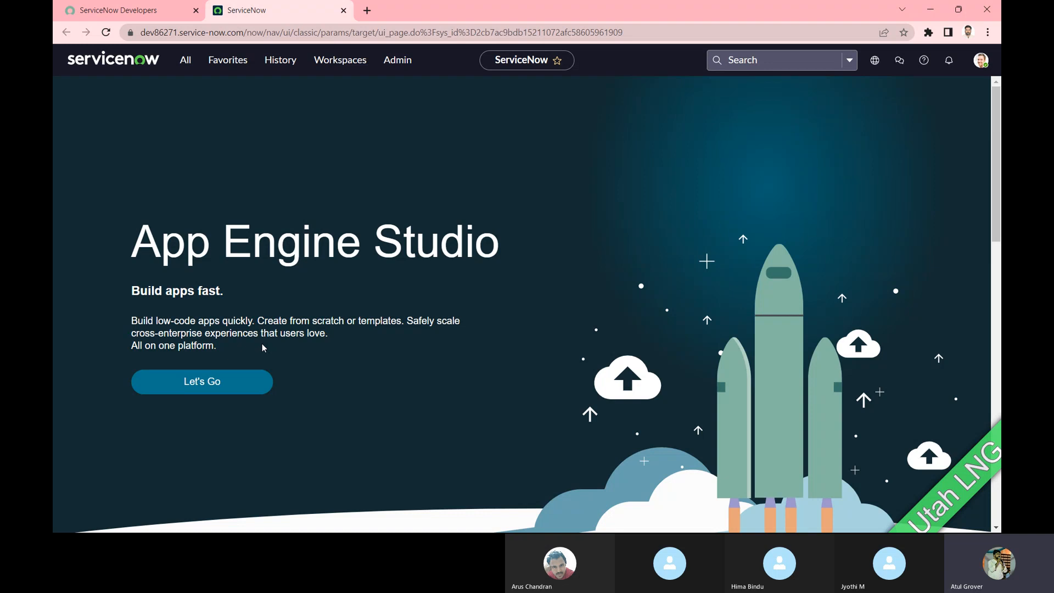
{"action": "key", "text": "alt+Tab"}
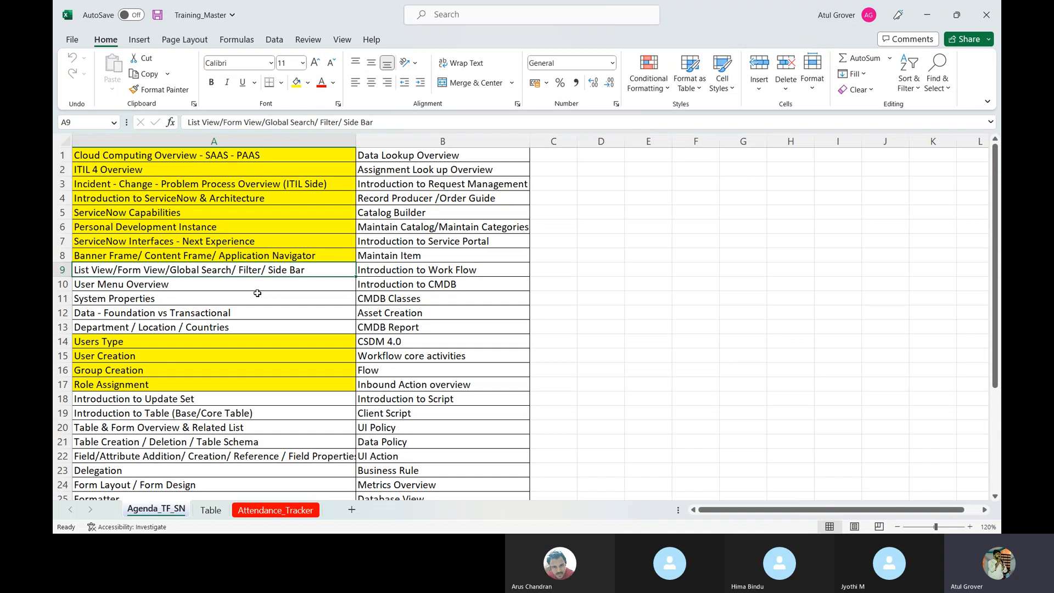
{"action": "key", "text": "alt+Tab"}
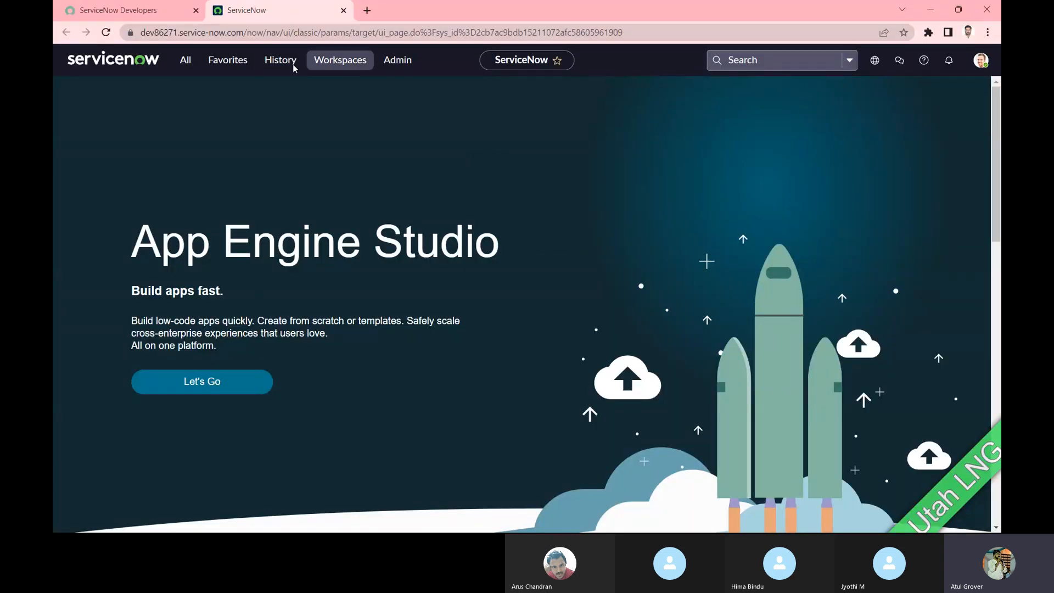
- Search the application navigator for "incide" and open the list of all incidents
{"action": "left_click", "coordinate": [186, 63]}
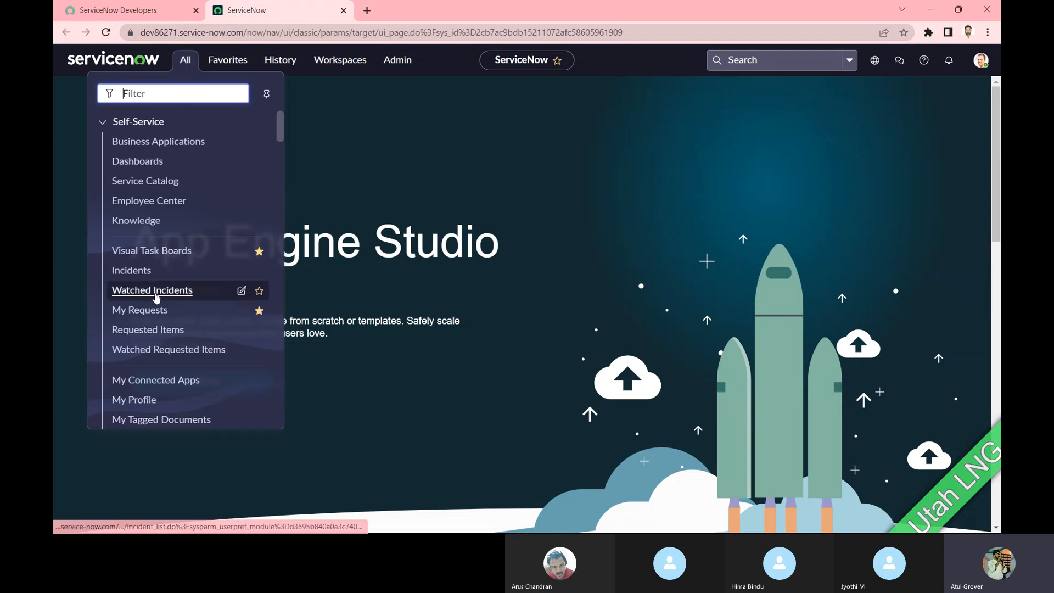
{"action": "scroll", "coordinate": [159, 275], "scroll_direction": "down", "scroll_amount": 2}
{"action": "type", "text": "incide"}
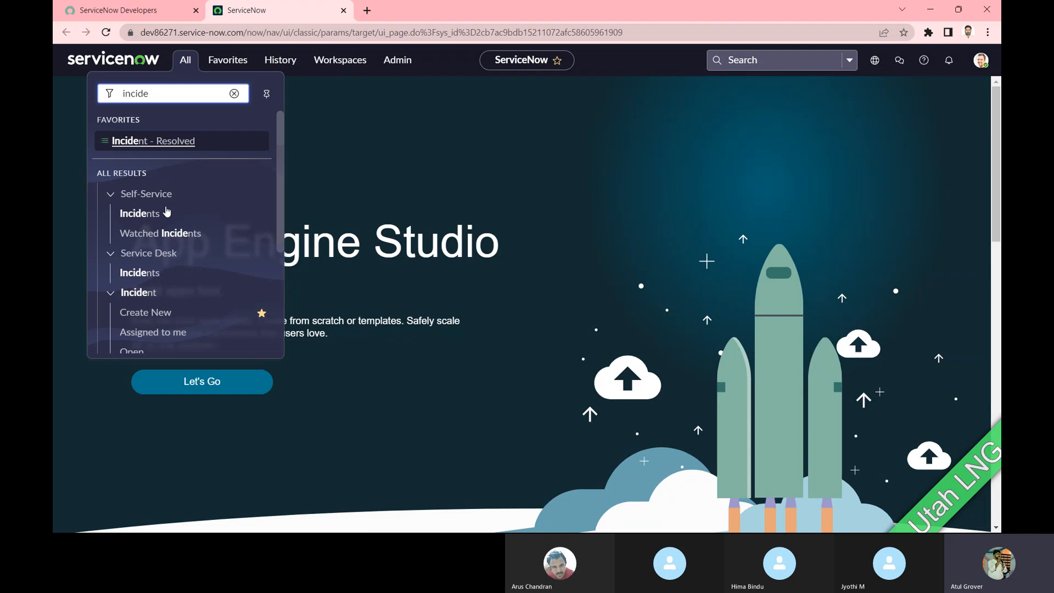
{"action": "scroll", "coordinate": [132, 330], "scroll_direction": "down", "scroll_amount": 2}
{"action": "left_click", "coordinate": [126, 349]}
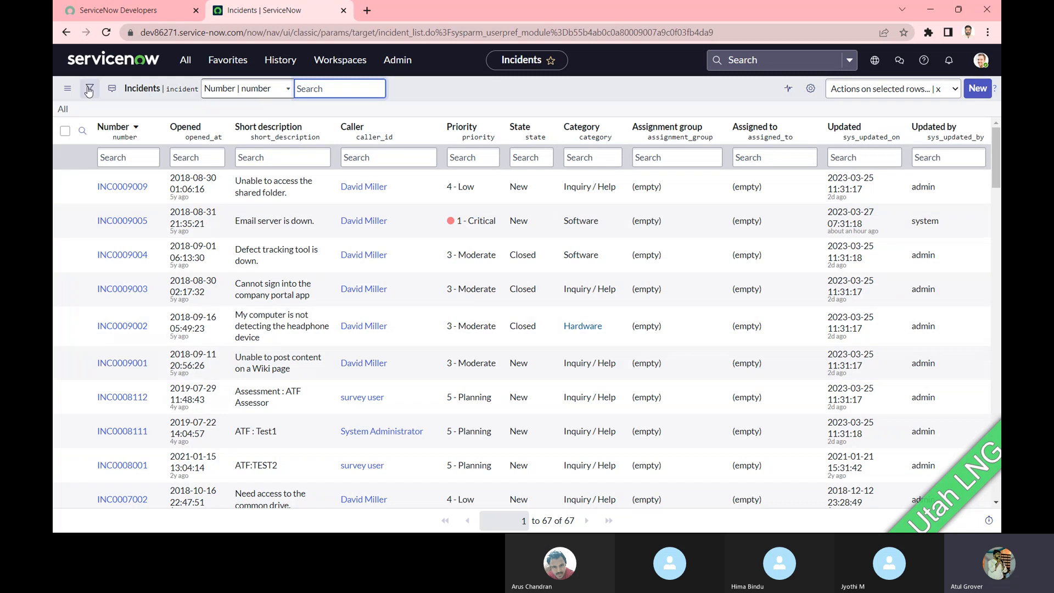
- Examine the view and filter options offered for the Incidents list
{"action": "left_click", "coordinate": [67, 90]}
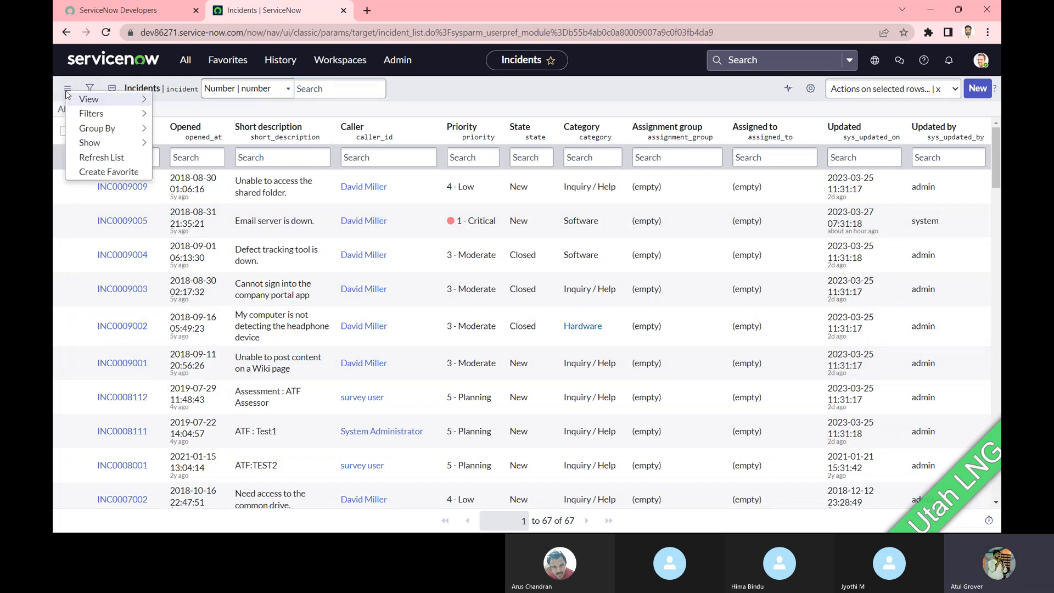
{"action": "mouse_move", "coordinate": [90, 142]}
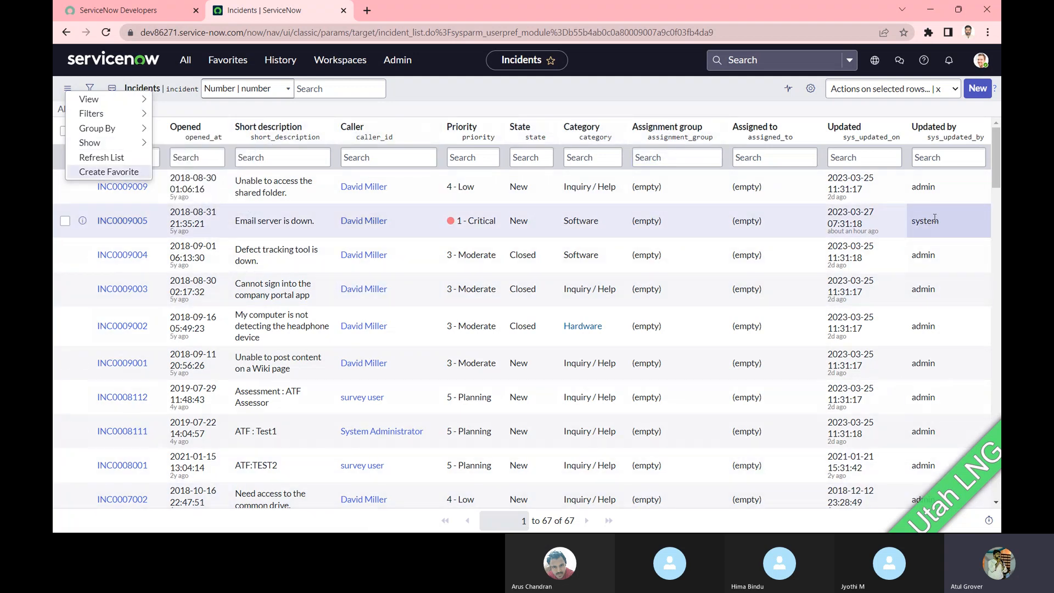
{"action": "mouse_move", "coordinate": [81, 103]}
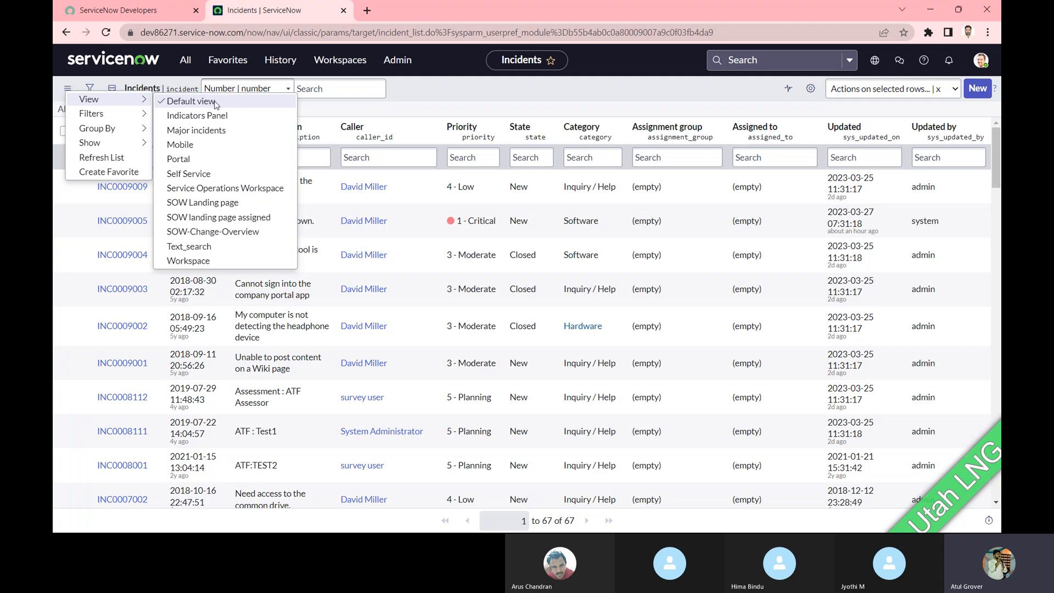
{"action": "mouse_move", "coordinate": [138, 119]}
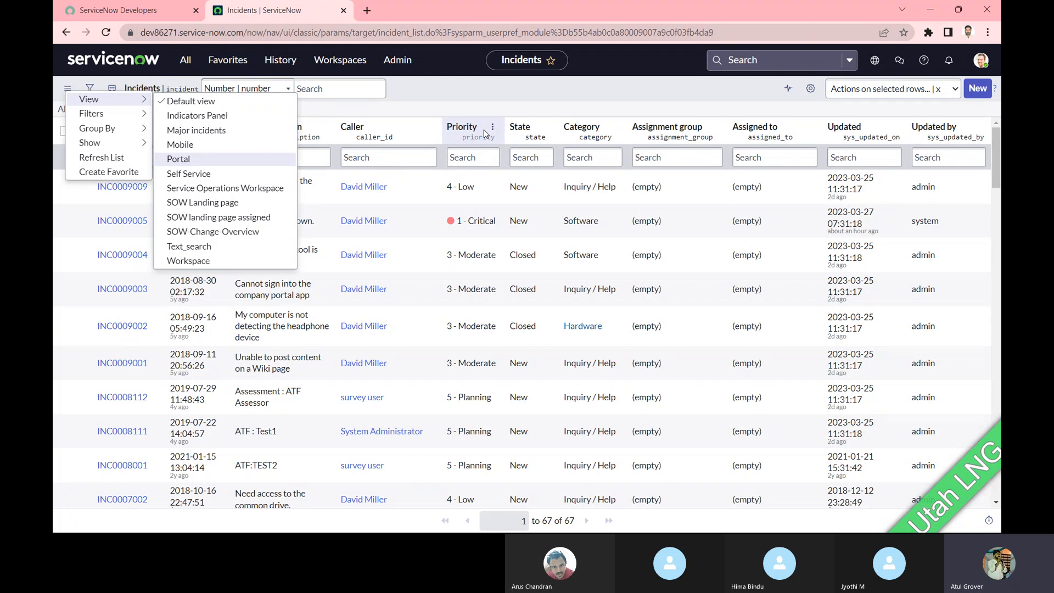
{"action": "mouse_move", "coordinate": [109, 113]}
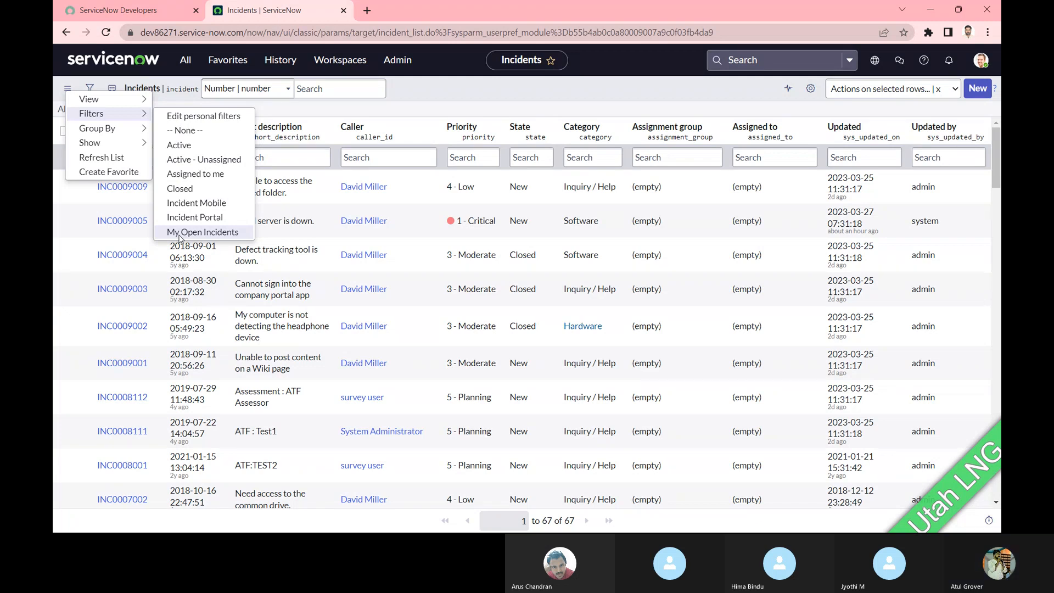
- Look at the personal filters table sys_filter and its blank new-record form, and return to the Incidents list
{"action": "left_click", "coordinate": [187, 117]}
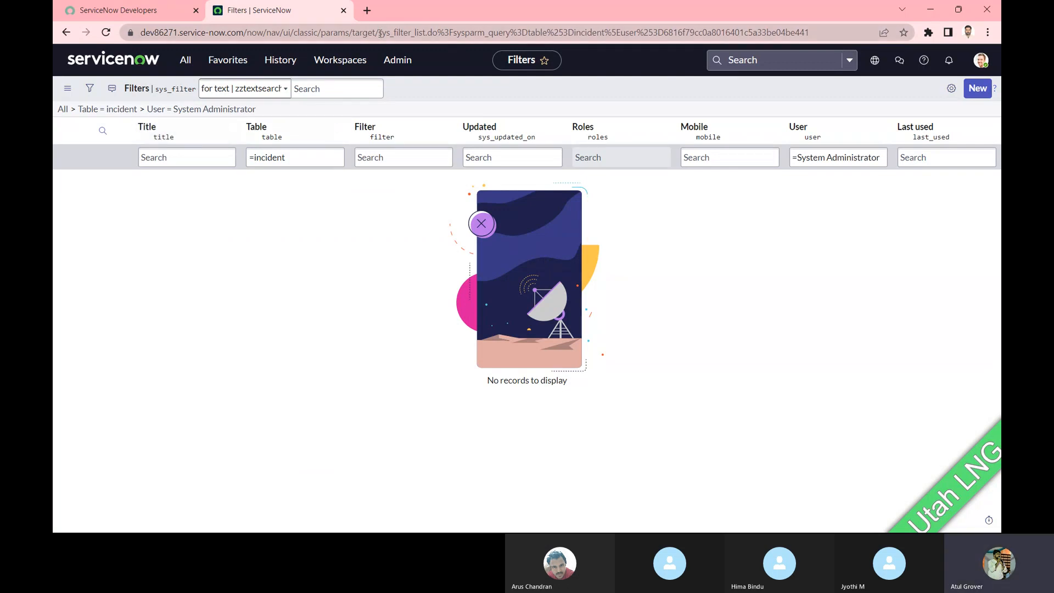
{"action": "left_click_drag", "start_coordinate": [380, 33], "coordinate": [435, 35]}
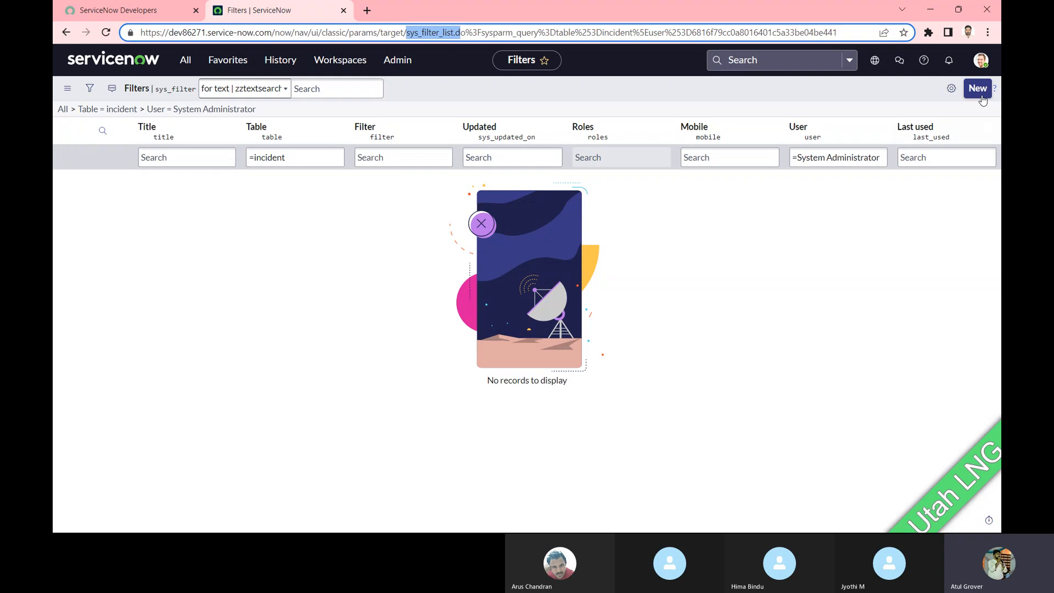
{"action": "left_click", "coordinate": [982, 97]}
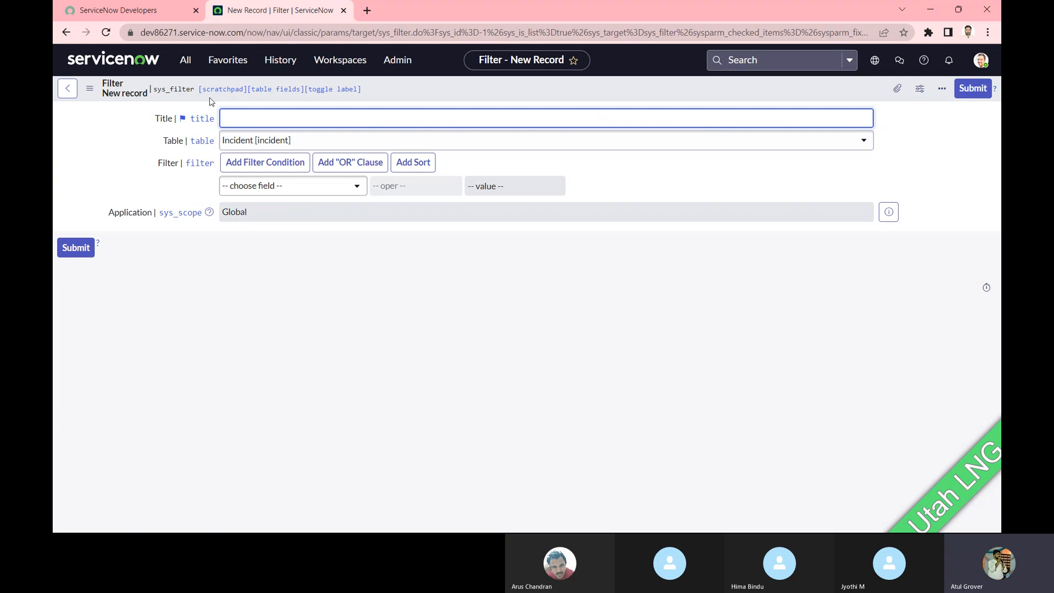
{"action": "left_click", "coordinate": [65, 32]}
{"action": "left_click", "coordinate": [65, 32]}
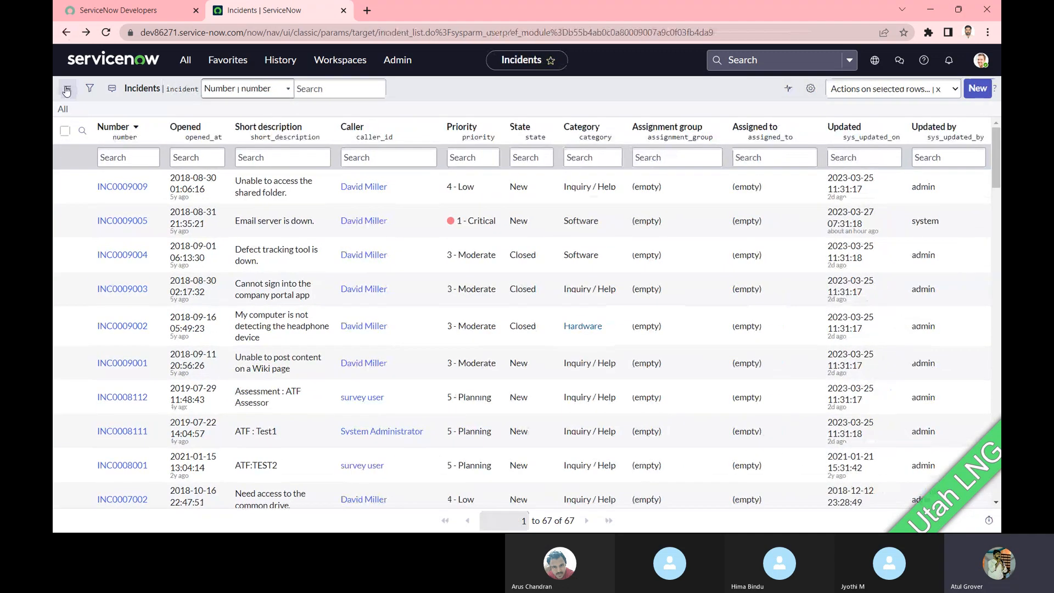
- Review the predefined filters of the Incidents list without applying one
{"action": "left_click", "coordinate": [66, 89]}
{"action": "mouse_move", "coordinate": [97, 116]}
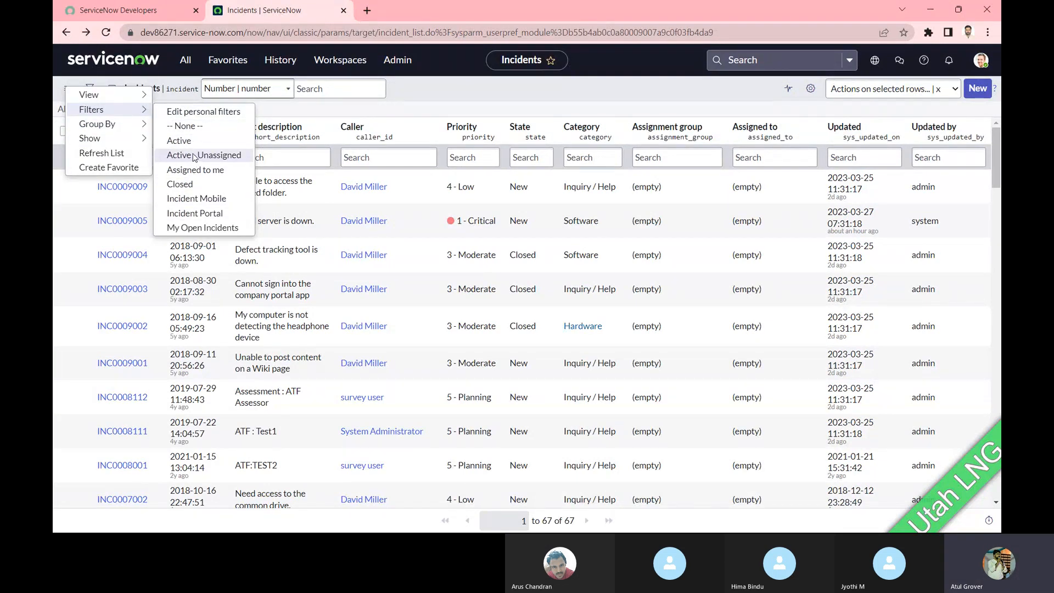
{"action": "left_click", "coordinate": [430, 112]}
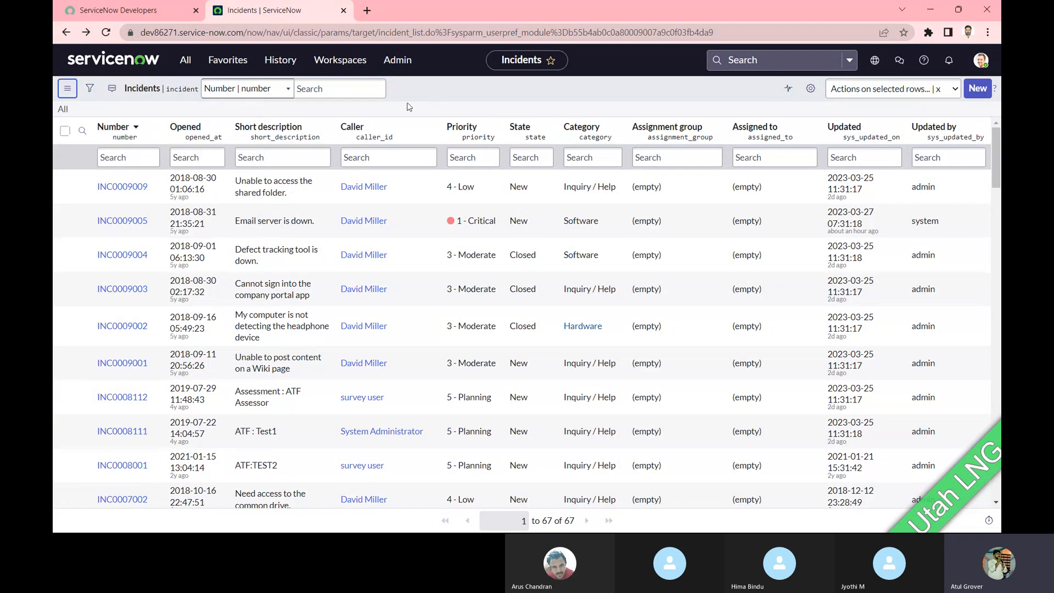
- Show the Incidents list's condition builder, choose Priority as the field and display its selectable values
{"action": "left_click", "coordinate": [90, 89]}
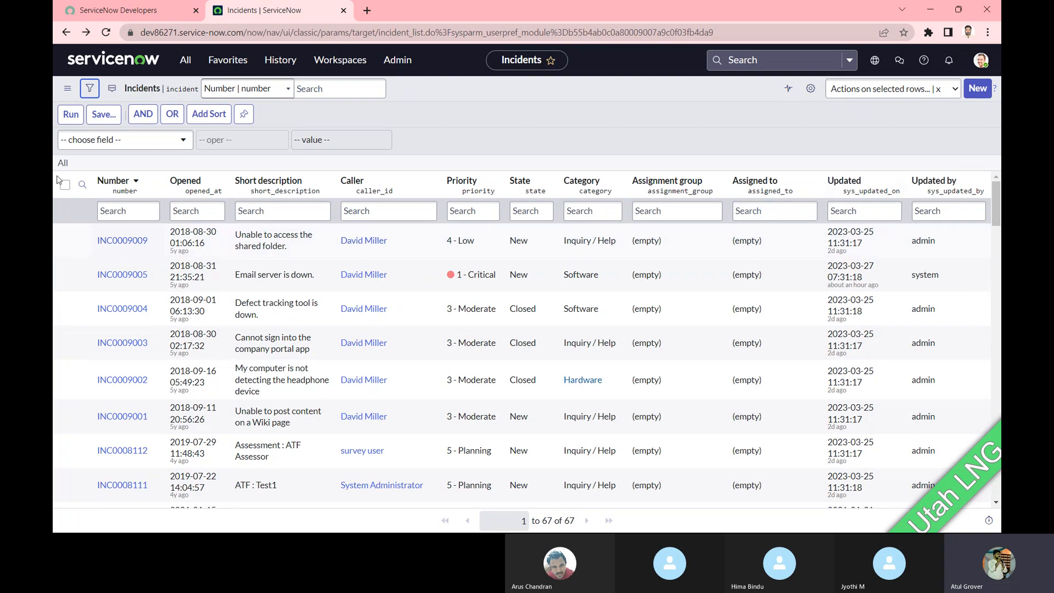
{"action": "left_click", "coordinate": [126, 145]}
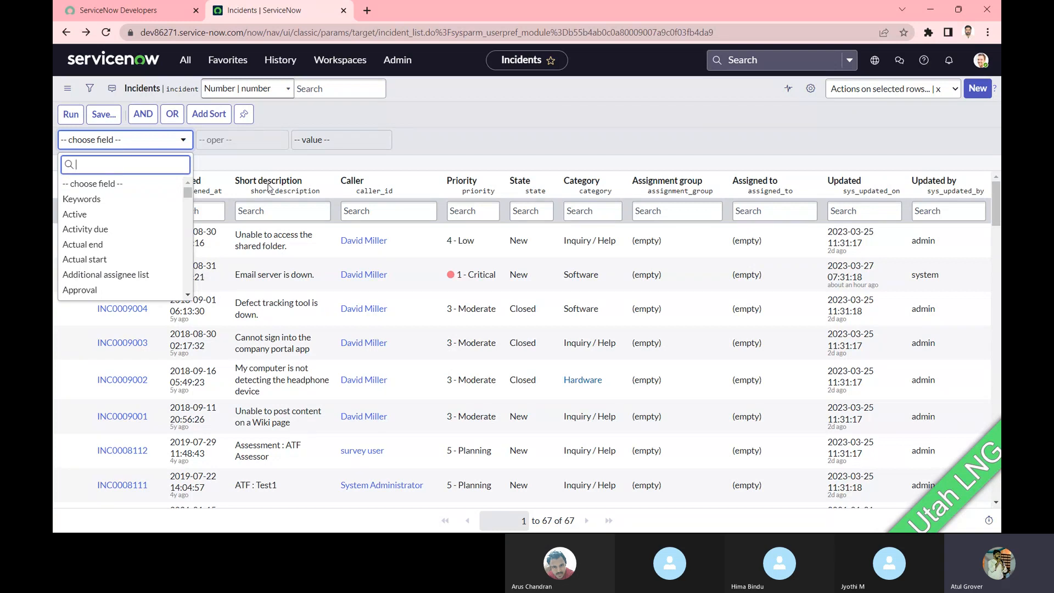
{"action": "type", "text": "Pri"}
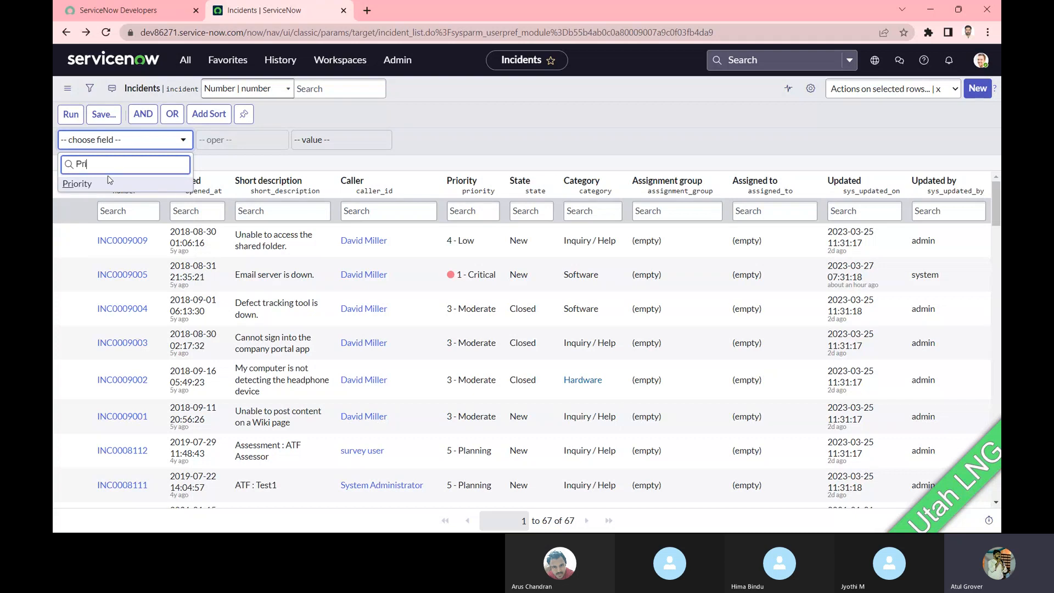
{"action": "left_click", "coordinate": [96, 185]}
{"action": "left_click", "coordinate": [329, 144]}
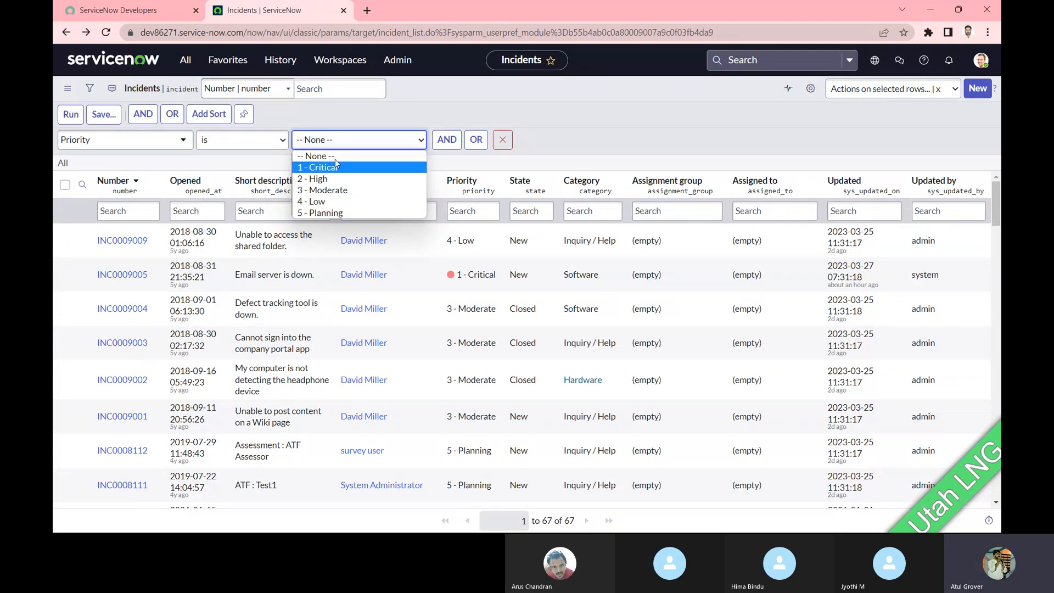
- Change the condition's field to Created and display the operators available for it
{"action": "left_click", "coordinate": [147, 143]}
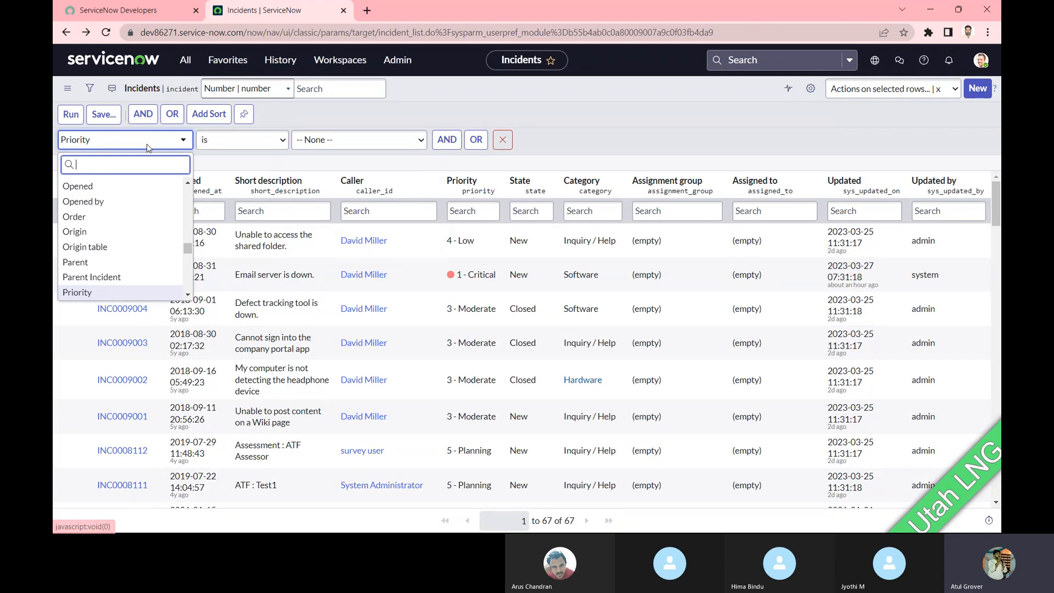
{"action": "type", "text": "Crret"}
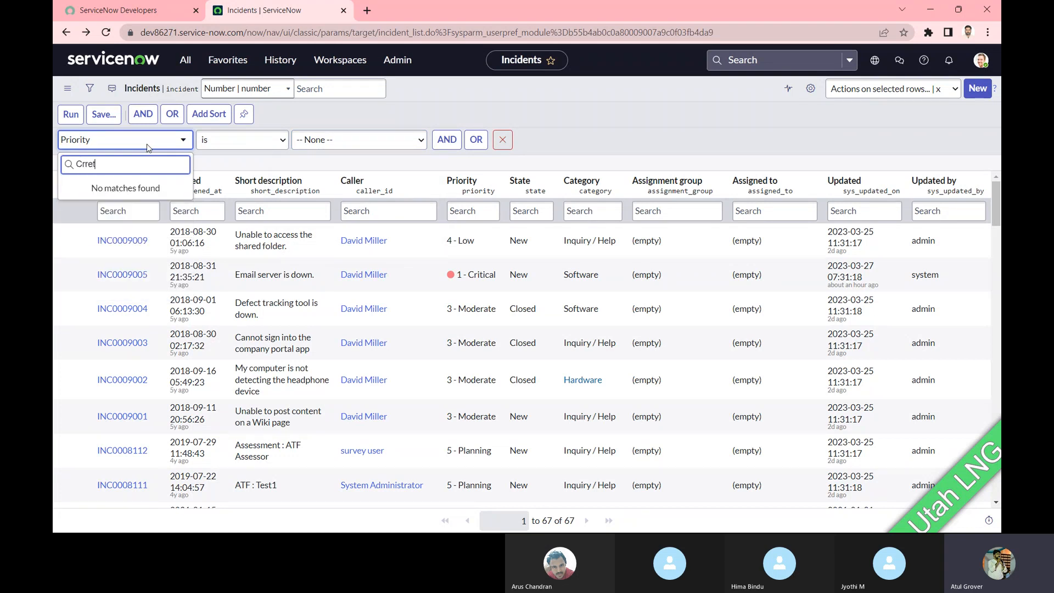
{"action": "key", "text": "BackSpace"}
{"action": "key", "text": "BackSpace"}
{"action": "type", "text": "ea"}
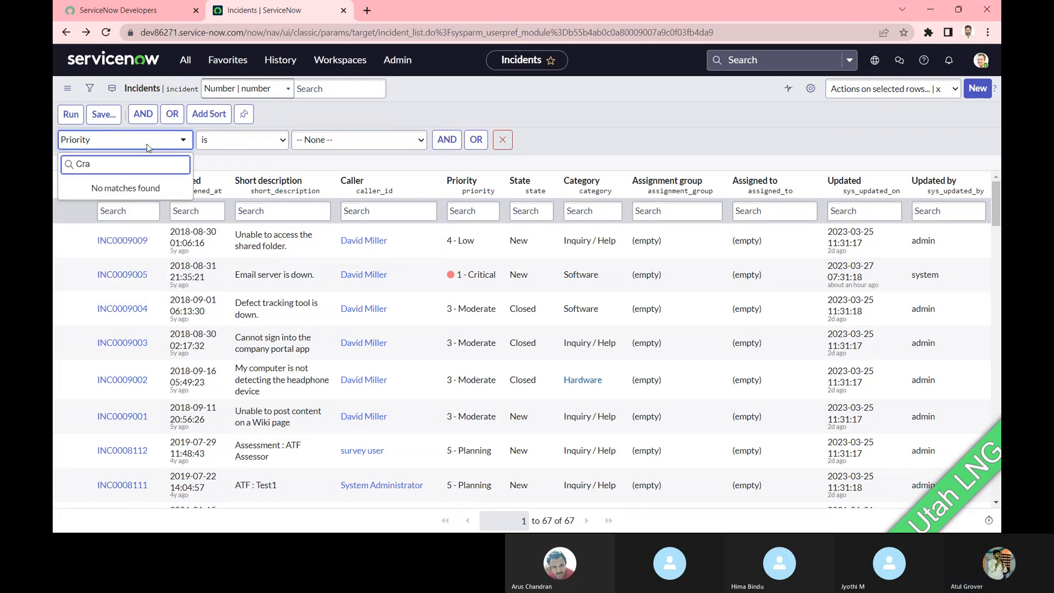
{"action": "type", "text": "te"}
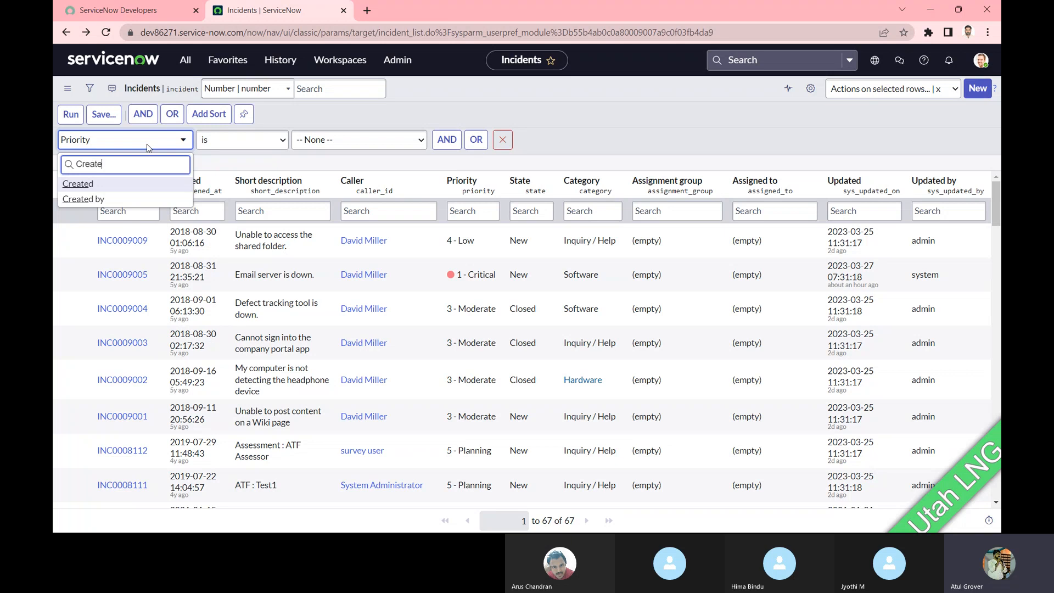
{"action": "left_click", "coordinate": [83, 185]}
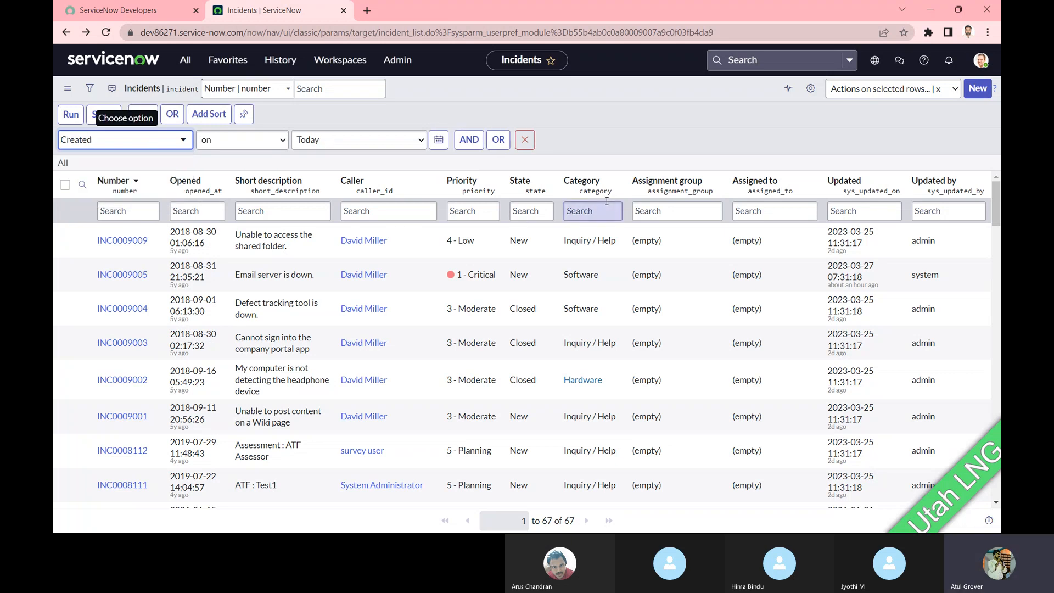
{"action": "left_click", "coordinate": [283, 141]}
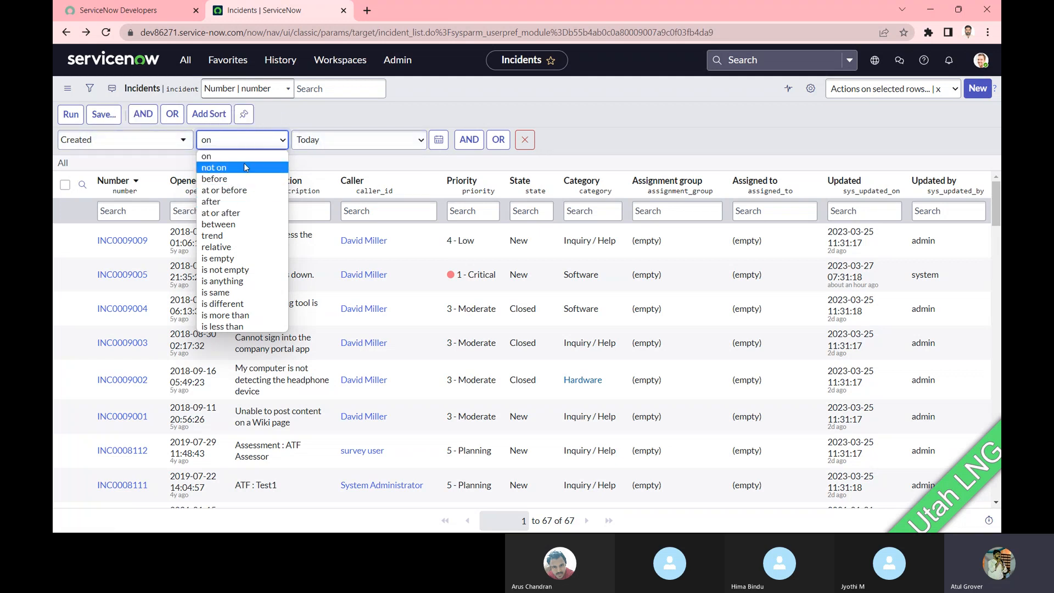
- Change the filter condition to Urgency is 2 - Medium, reviewing the operators available for that field
{"action": "left_click", "coordinate": [128, 142]}
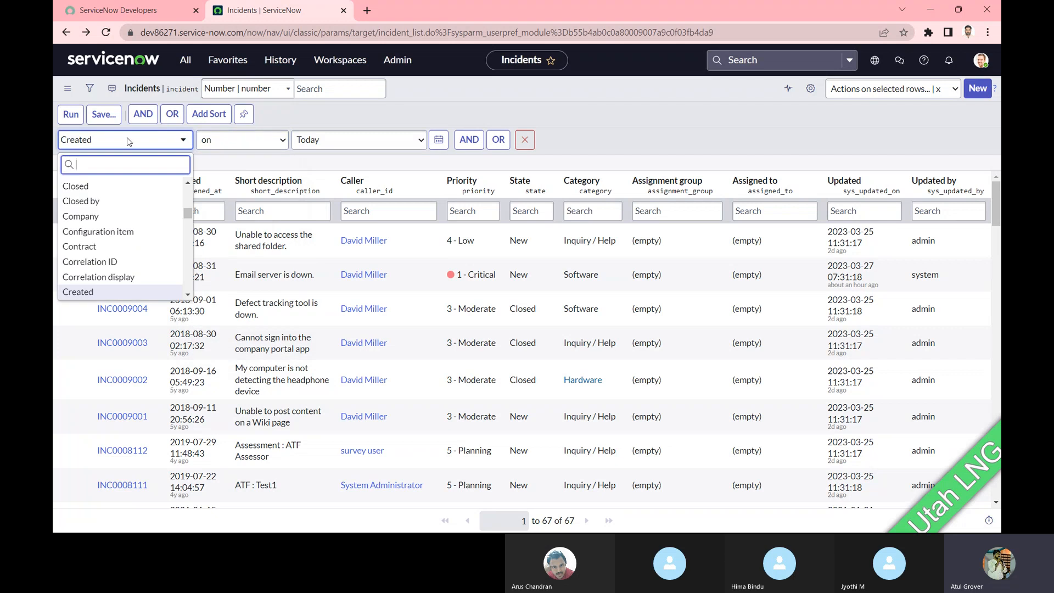
{"action": "type", "text": "ur"}
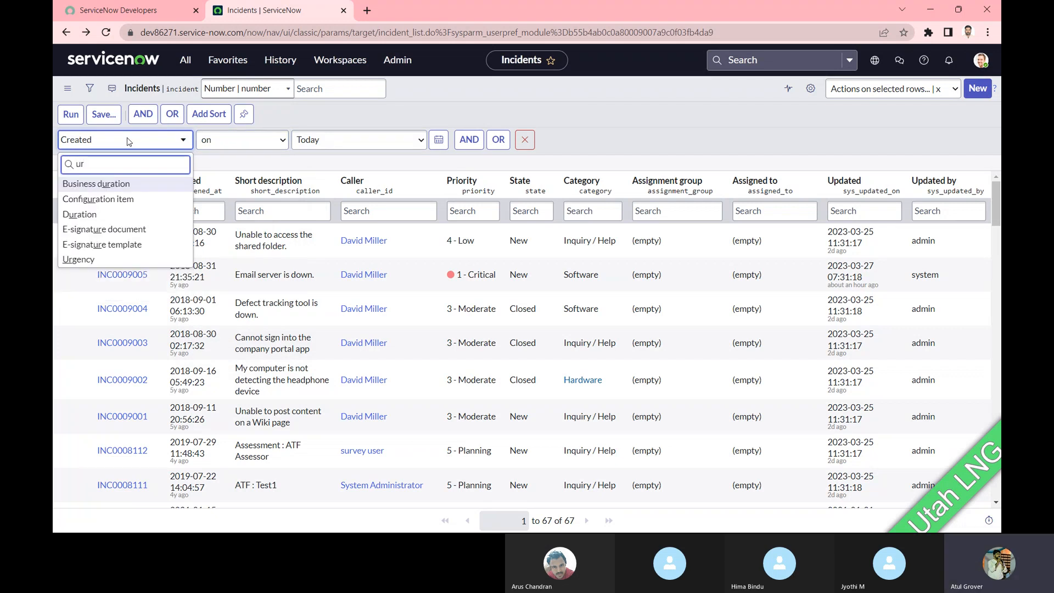
{"action": "left_click", "coordinate": [80, 263]}
{"action": "left_click", "coordinate": [236, 140]}
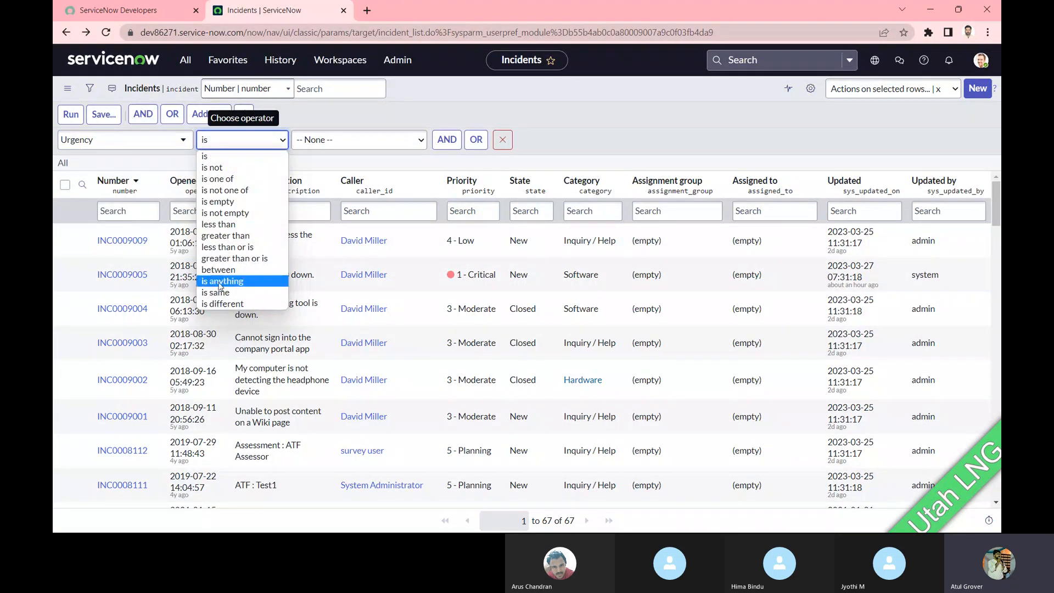
{"action": "left_click", "coordinate": [359, 139]}
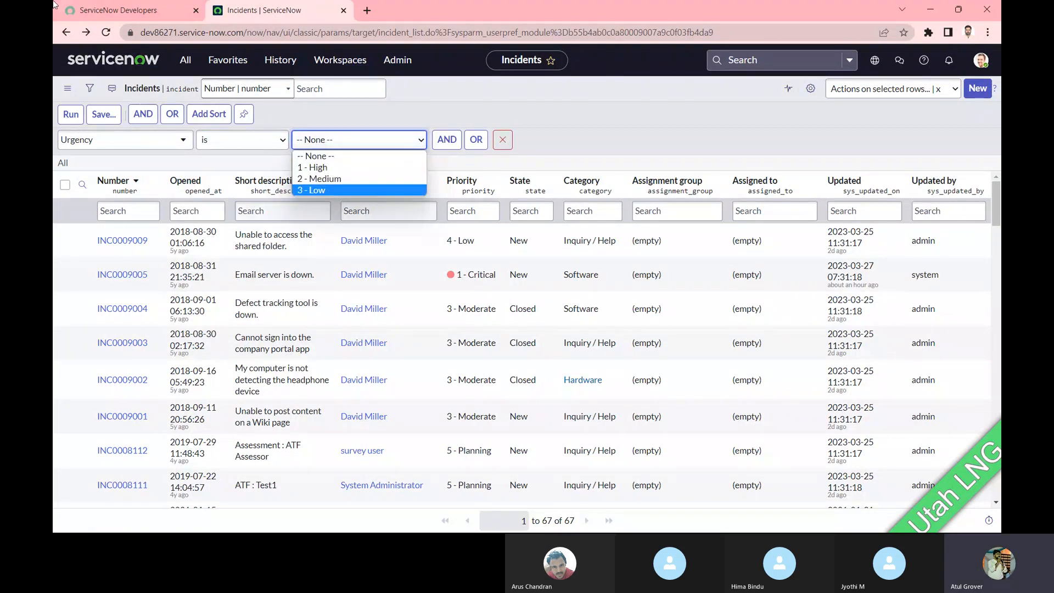
{"action": "left_click", "coordinate": [321, 179]}
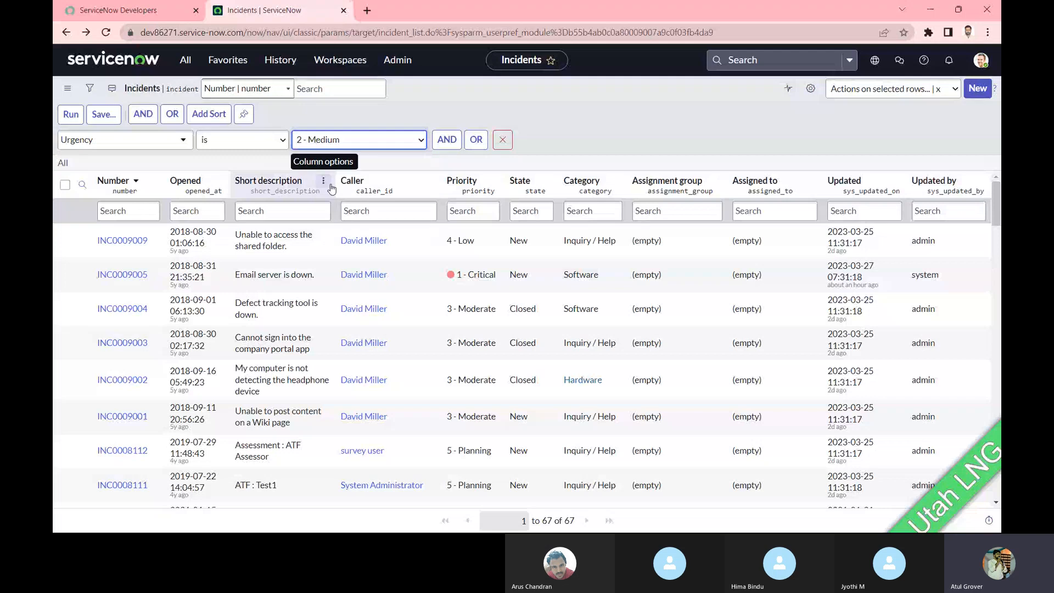
- Change the filter condition to Priority is 4 - Low
{"action": "left_click", "coordinate": [111, 146]}
{"action": "type", "text": "p"}
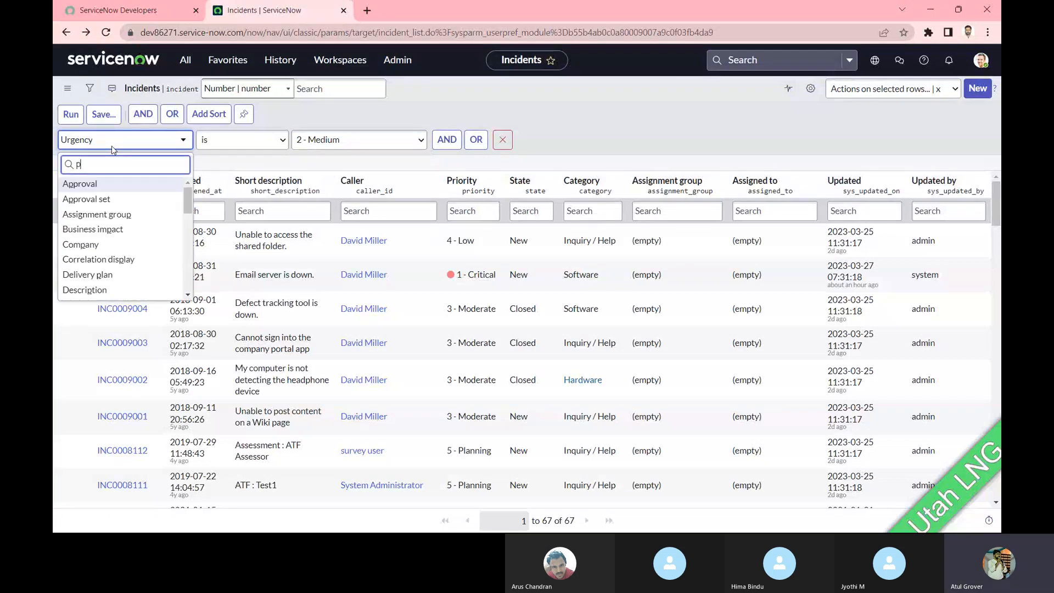
{"action": "type", "text": "ri"}
{"action": "key", "text": "Return"}
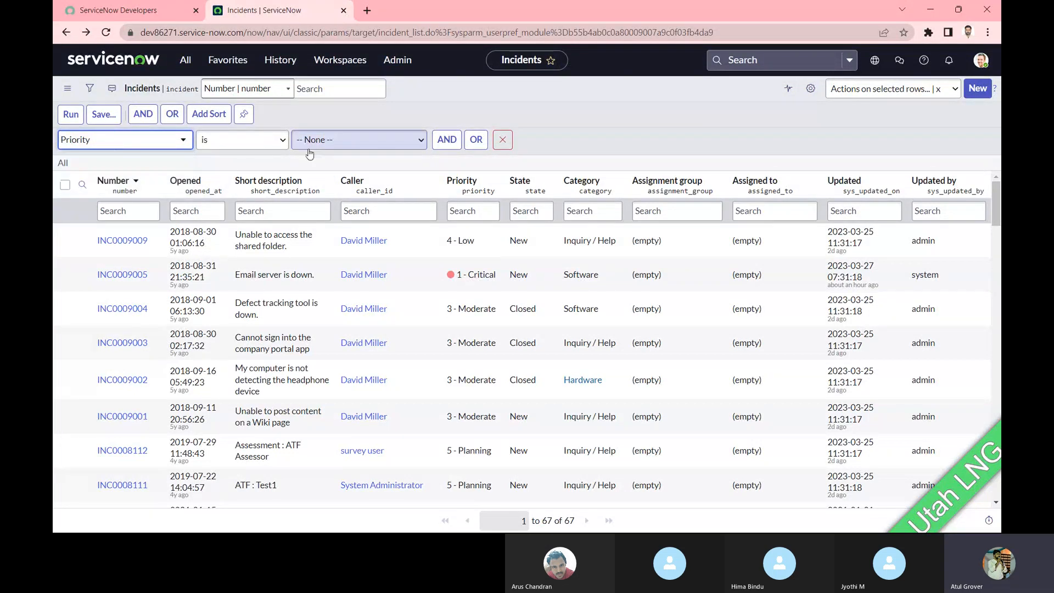
{"action": "left_click", "coordinate": [309, 148]}
{"action": "left_click", "coordinate": [318, 202]}
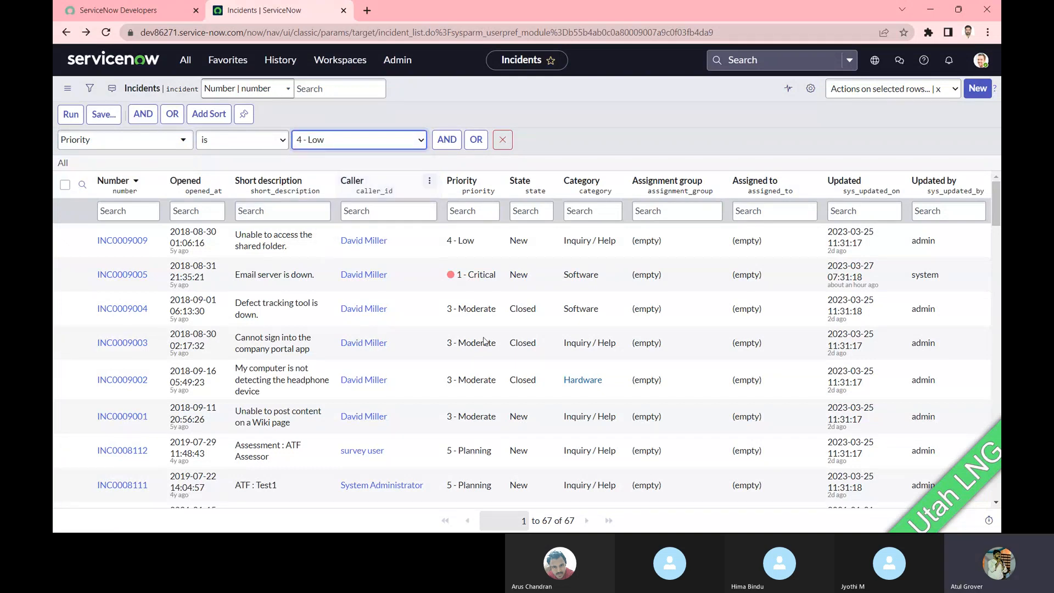
- Add an AND condition requiring Impact is 2 - Medium and run the filter on the Incidents list
{"action": "left_click", "coordinate": [445, 144]}
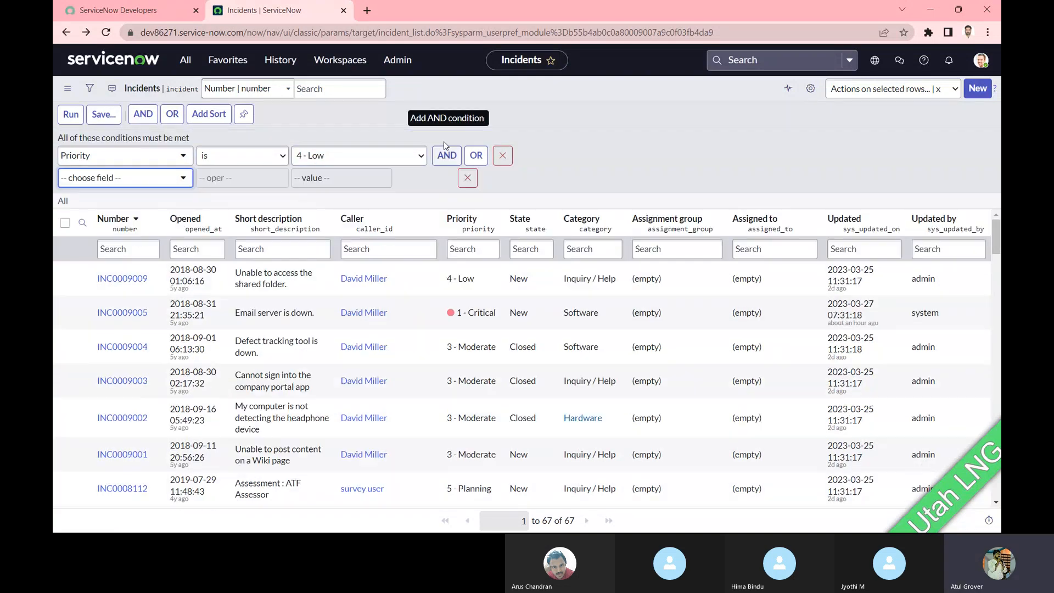
{"action": "left_click", "coordinate": [122, 181]}
{"action": "type", "text": "impa"}
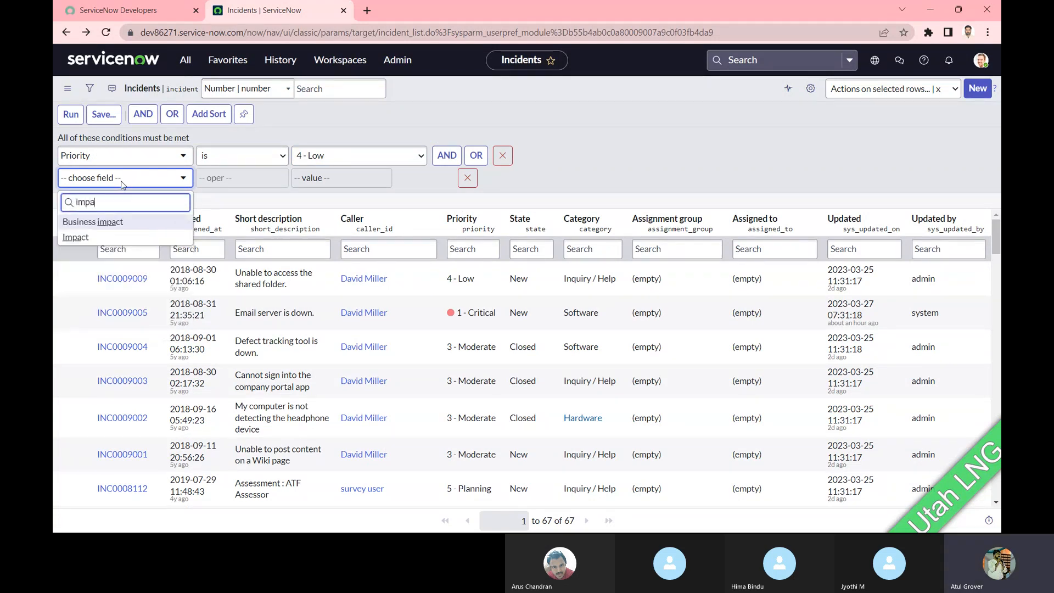
{"action": "key", "text": "Down"}
{"action": "key", "text": "Return"}
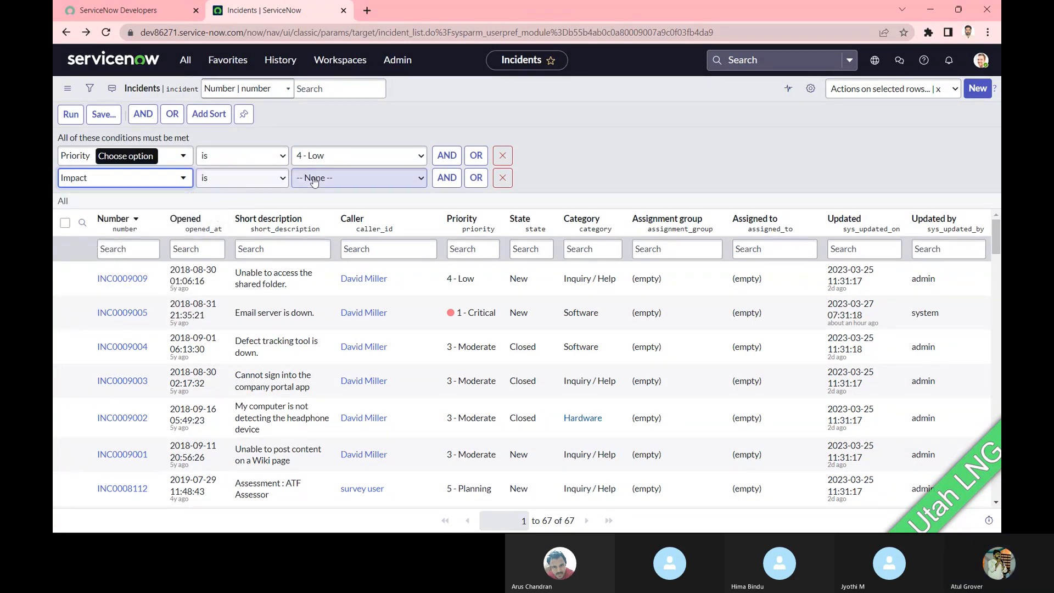
{"action": "left_click", "coordinate": [314, 181]}
{"action": "left_click", "coordinate": [314, 219]}
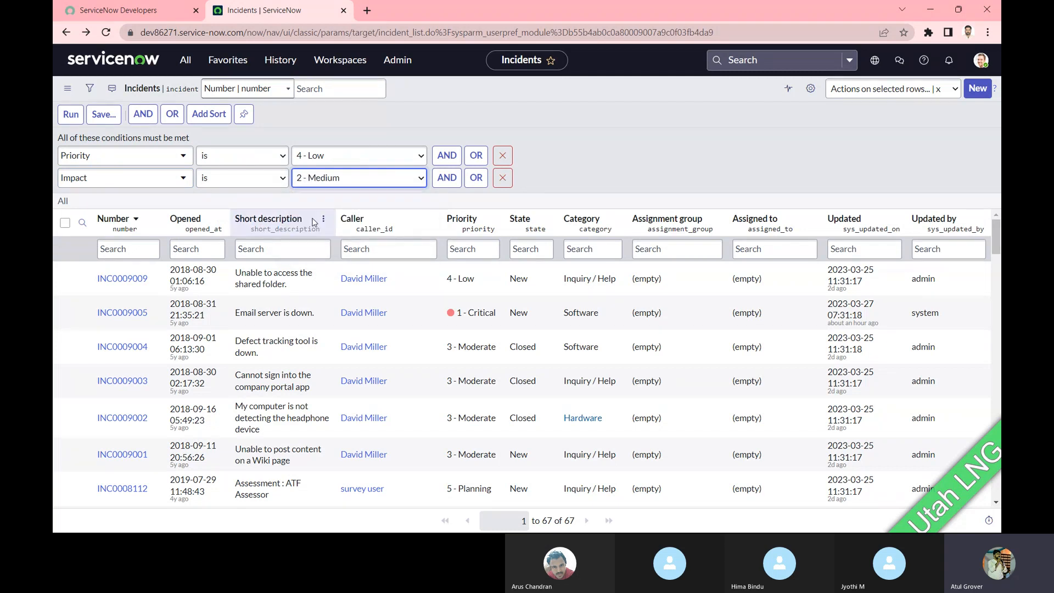
{"action": "left_click", "coordinate": [71, 118]}
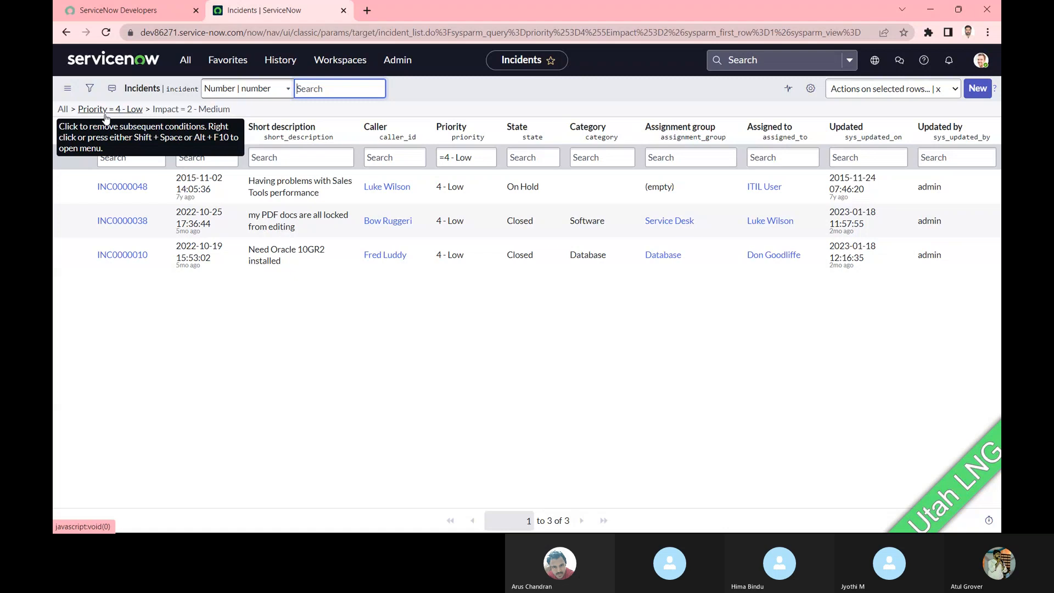
- Save the current Priority and Impact filter conditions under the name LNG
{"action": "left_click", "coordinate": [90, 89]}
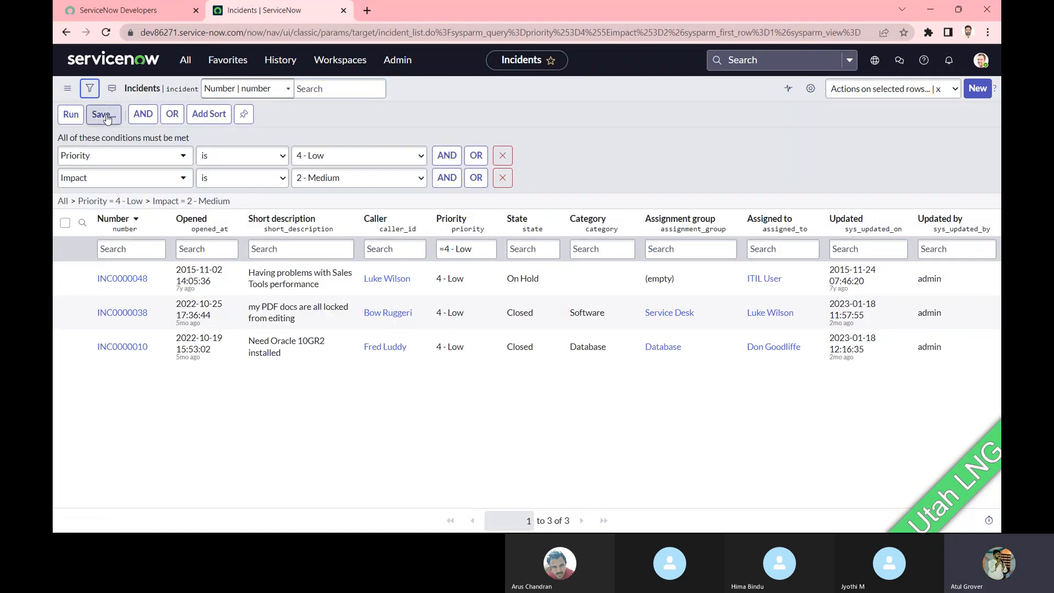
{"action": "left_click", "coordinate": [103, 114]}
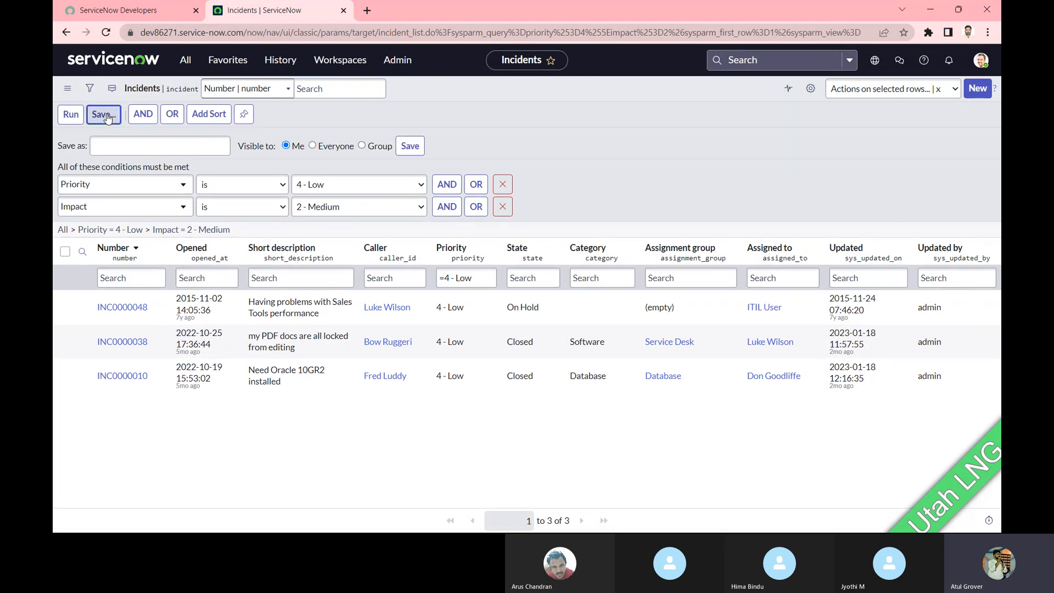
{"action": "left_click", "coordinate": [113, 148]}
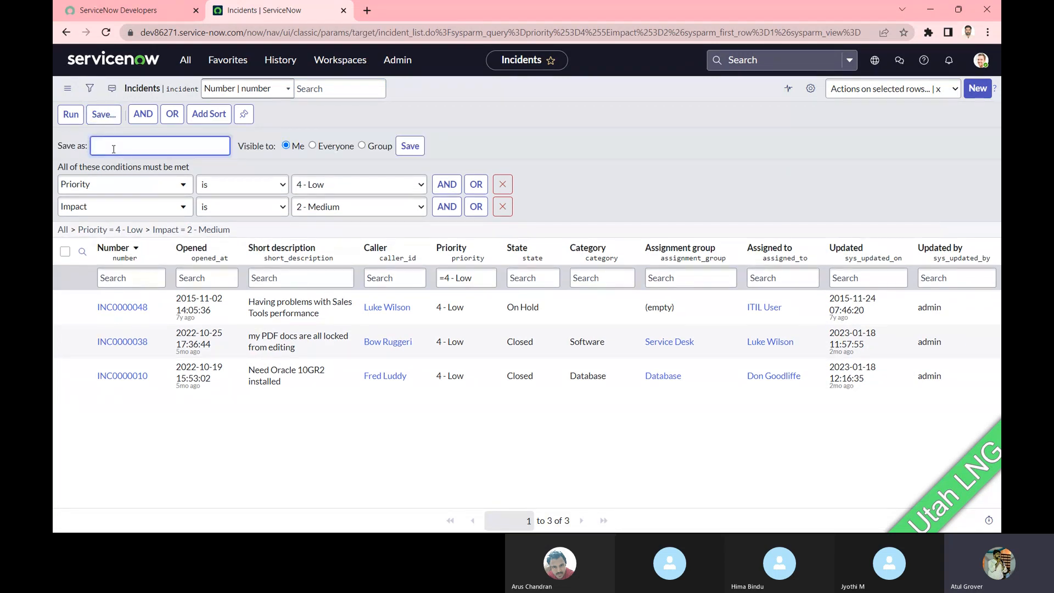
{"action": "type", "text": "LNG"}
{"action": "left_click", "coordinate": [313, 146]}
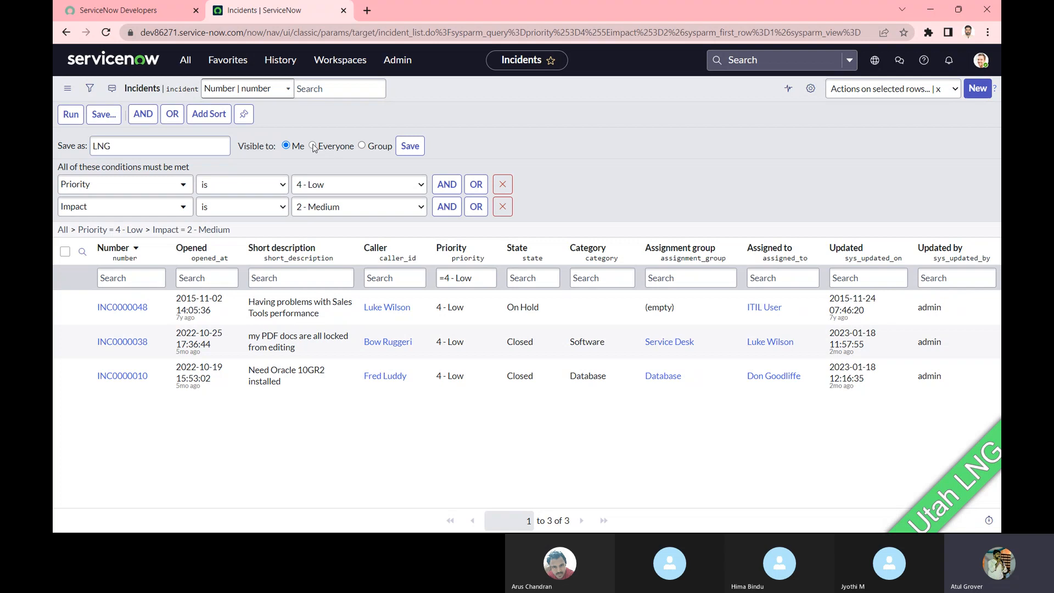
{"action": "left_click", "coordinate": [411, 147]}
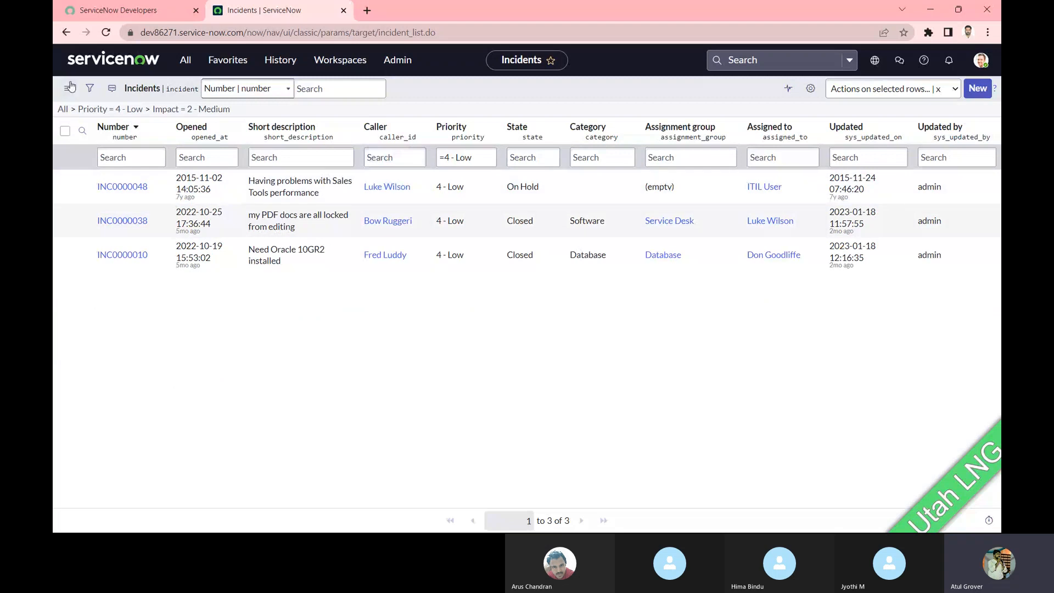
- Check the list's available filters for the saved LNG entry, and view the rows-per-page options
{"action": "left_click", "coordinate": [69, 87]}
{"action": "mouse_move", "coordinate": [105, 108]}
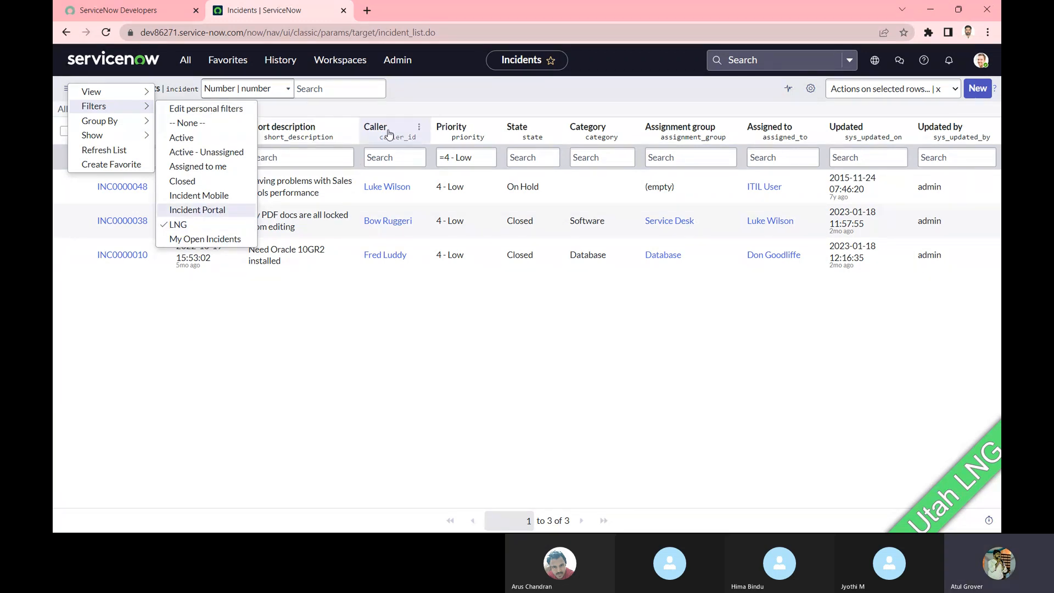
{"action": "left_click", "coordinate": [448, 96]}
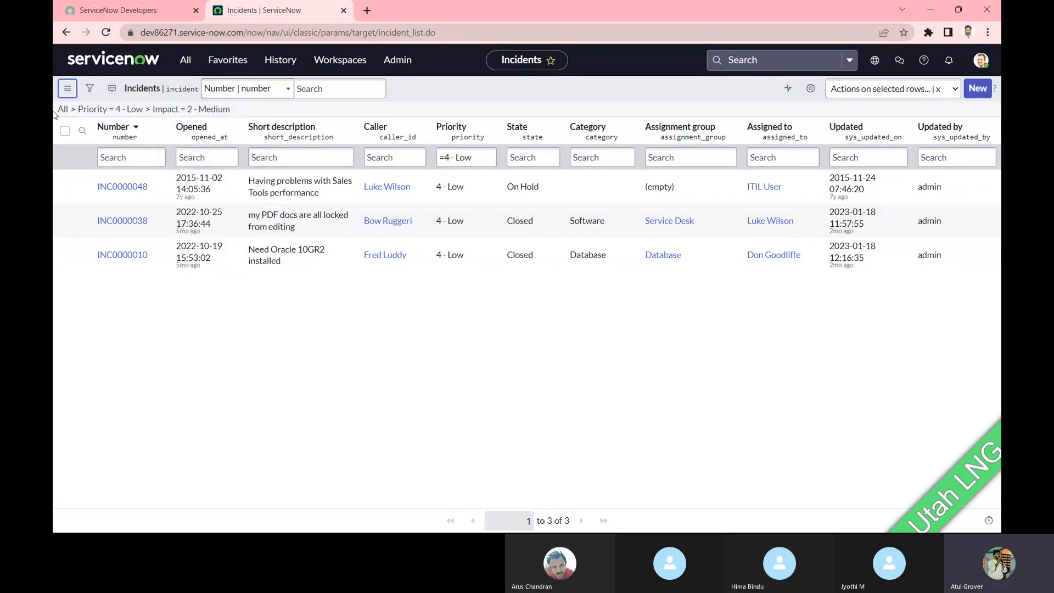
{"action": "left_click", "coordinate": [65, 88]}
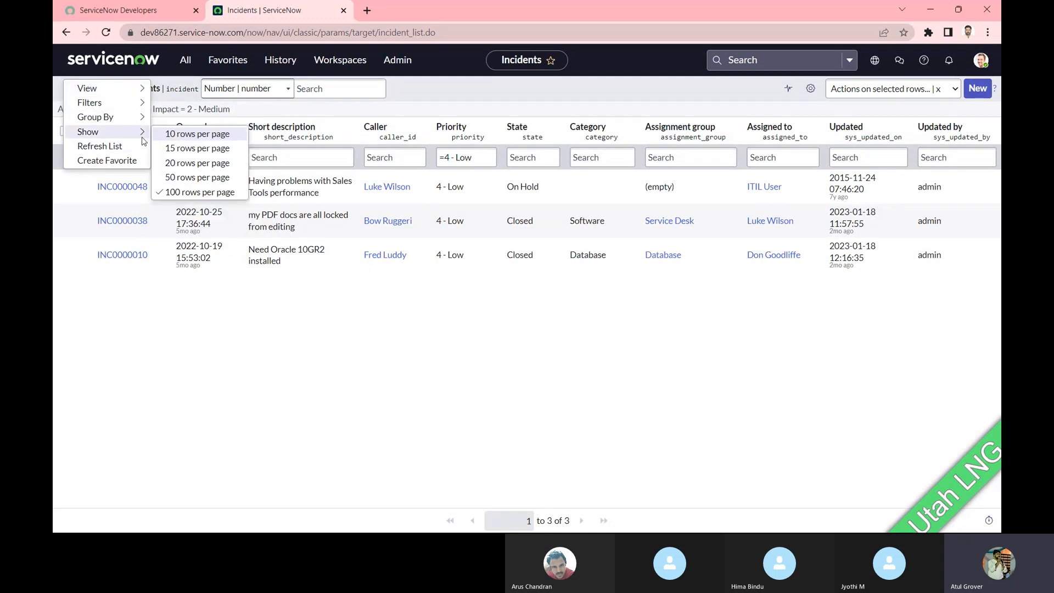
{"action": "left_click", "coordinate": [413, 92]}
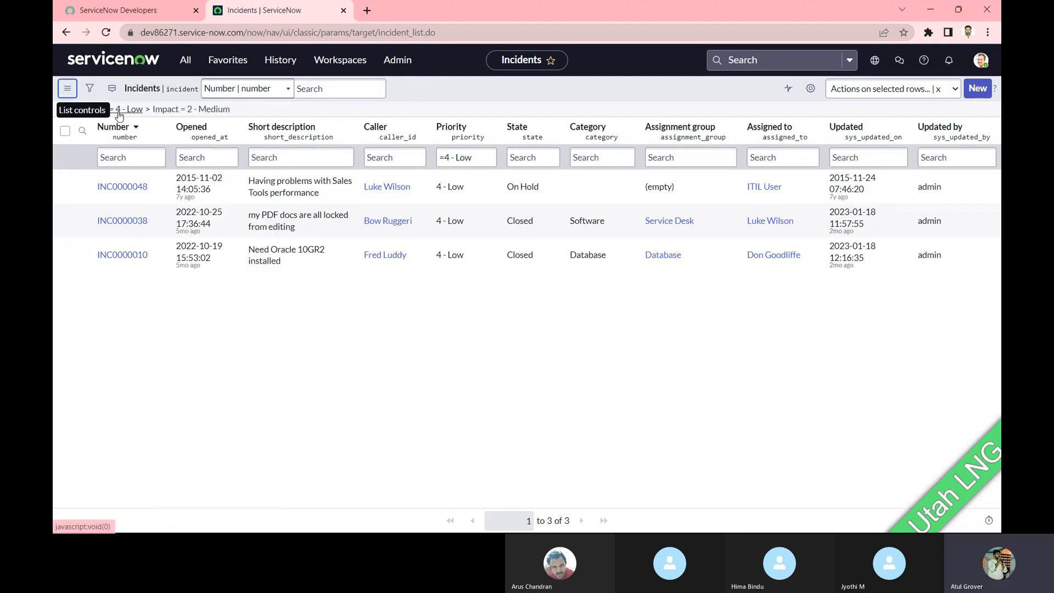
- Remove the Impact condition from the filter and add an OR alternative of Priority is 5 - Planning
{"action": "left_click", "coordinate": [90, 89]}
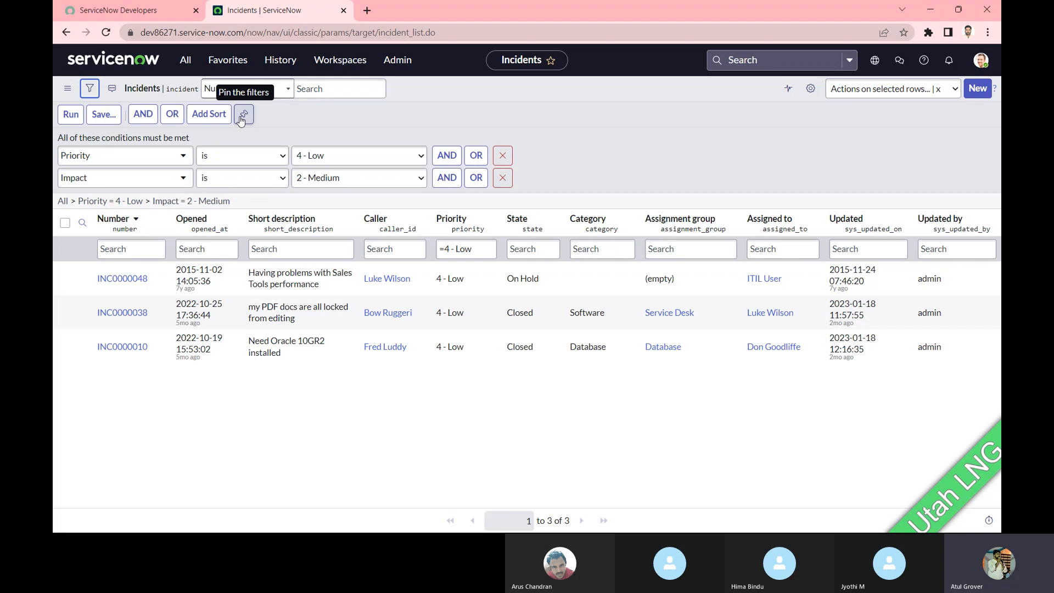
{"action": "left_click", "coordinate": [501, 178]}
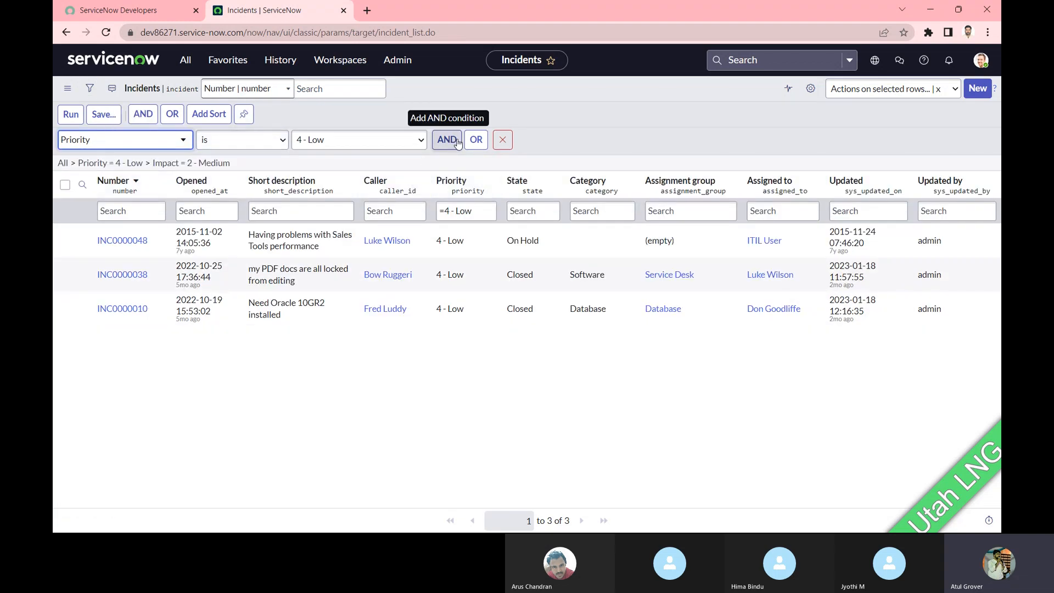
{"action": "left_click", "coordinate": [377, 143]}
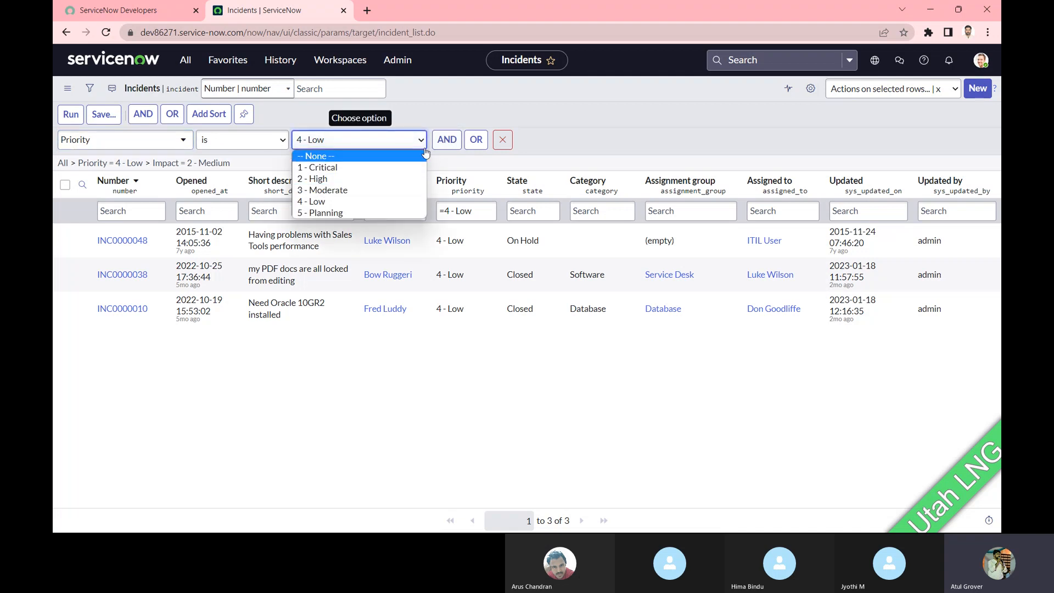
{"action": "left_click", "coordinate": [476, 146]}
{"action": "left_click", "coordinate": [476, 145]}
{"action": "left_click", "coordinate": [369, 162]}
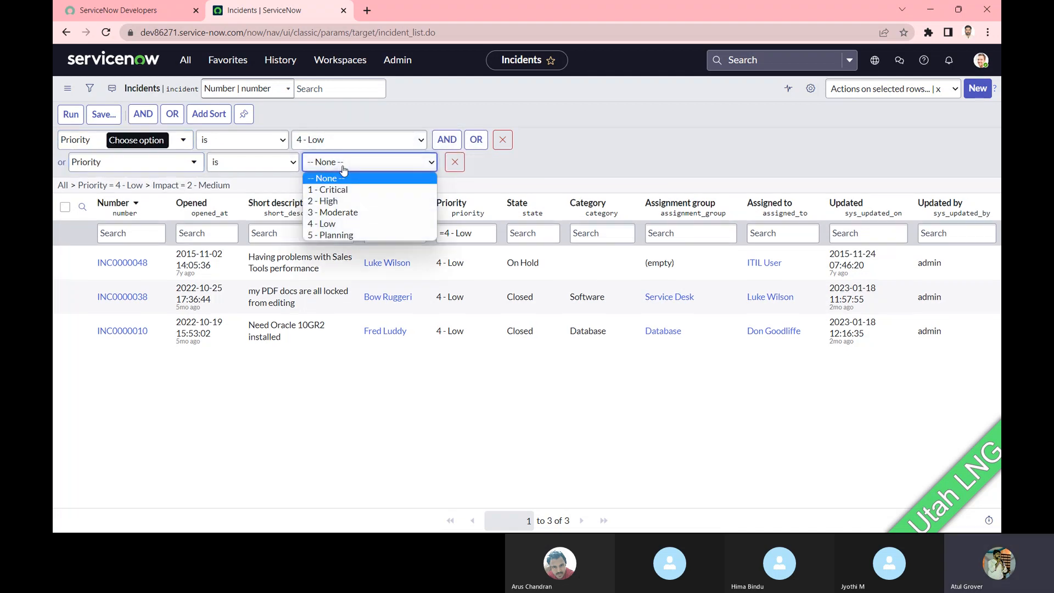
{"action": "left_click", "coordinate": [330, 235]}
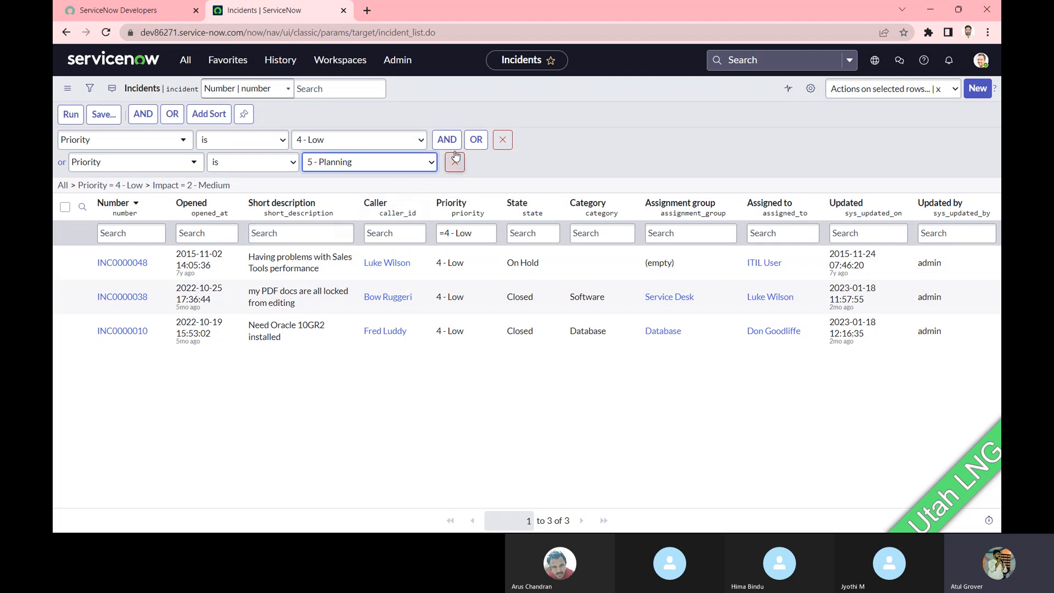
- Add another OR alternative to the Priority condition with the value 3 - Moderate
{"action": "left_click", "coordinate": [475, 143]}
{"action": "left_click", "coordinate": [370, 184]}
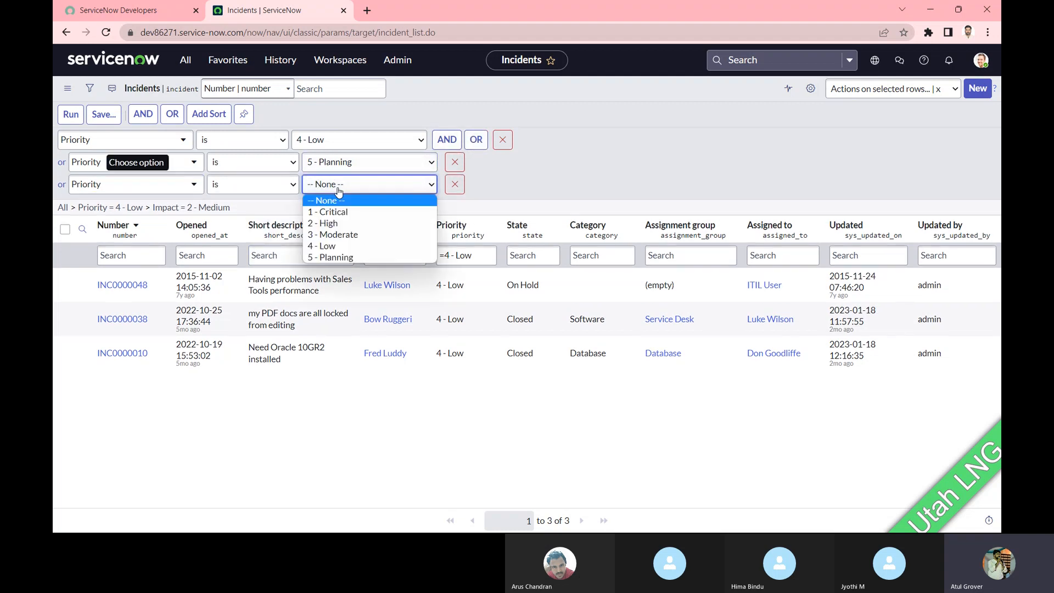
{"action": "left_click", "coordinate": [327, 234]}
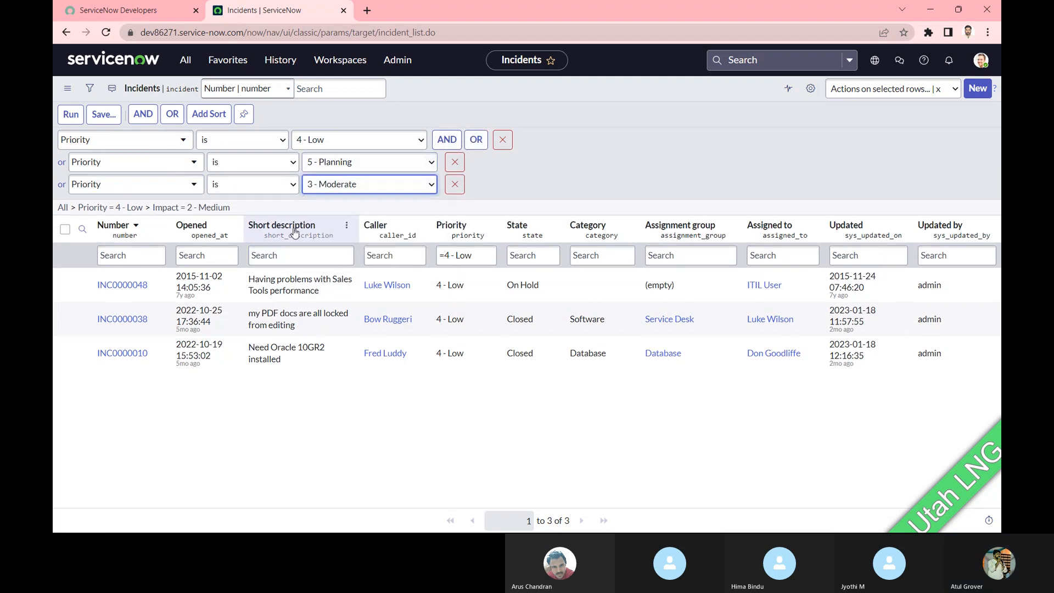
- Add an AND condition on the Short description field below the three Priority alternatives
{"action": "left_click", "coordinate": [476, 141]}
{"action": "left_click", "coordinate": [159, 224]}
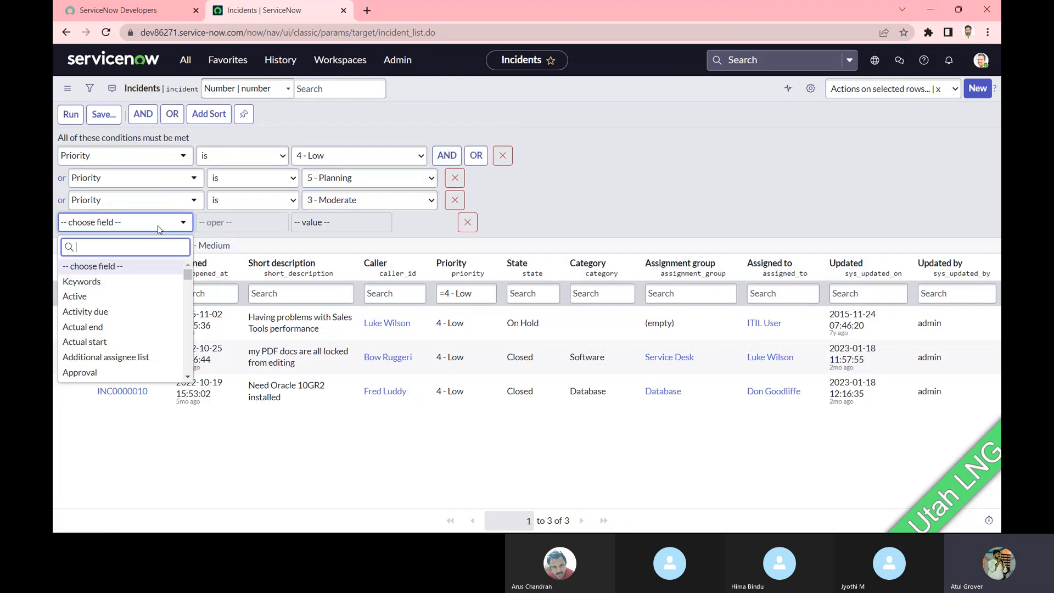
{"action": "type", "text": "shro"}
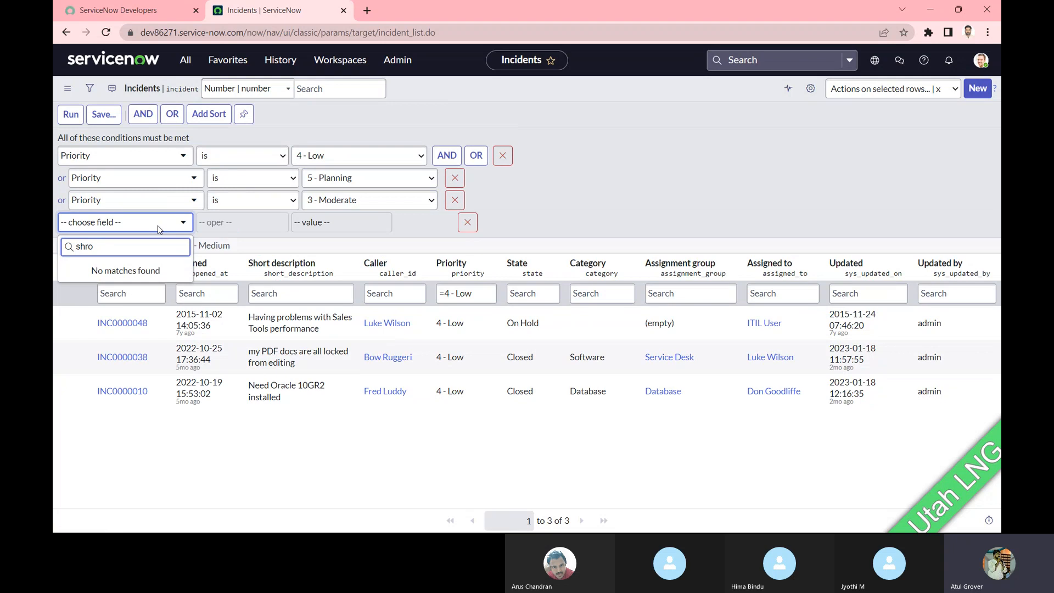
{"action": "key", "text": "BackSpace"}
{"action": "key", "text": "BackSpace"}
{"action": "type", "text": "ort"}
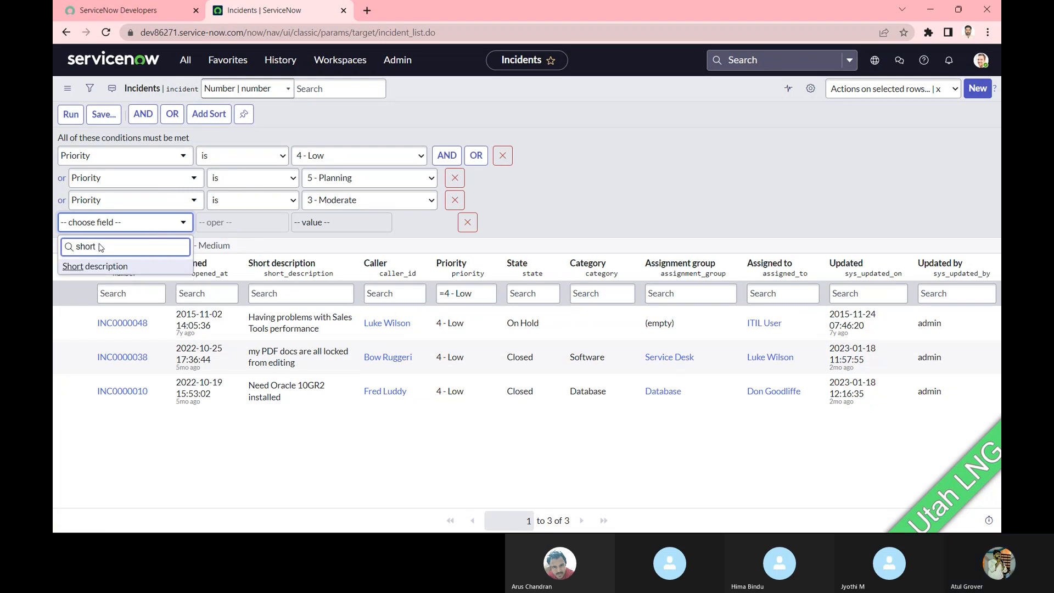
{"action": "left_click", "coordinate": [99, 266]}
- Set the Short description condition to contains "problem" and run the filter
{"action": "left_click", "coordinate": [219, 225]}
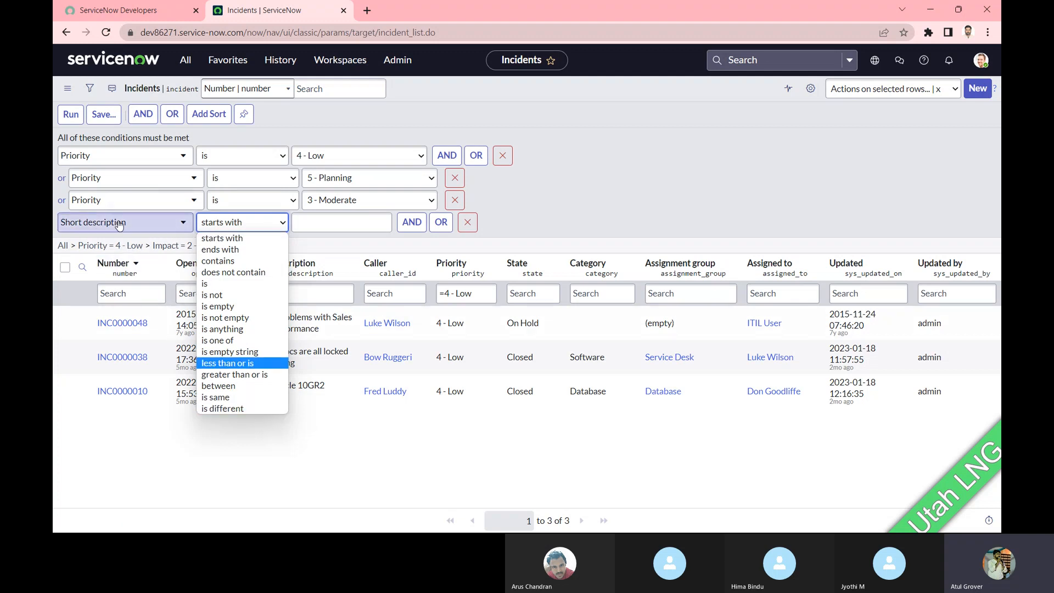
{"action": "left_click", "coordinate": [219, 261]}
{"action": "left_click", "coordinate": [316, 224]}
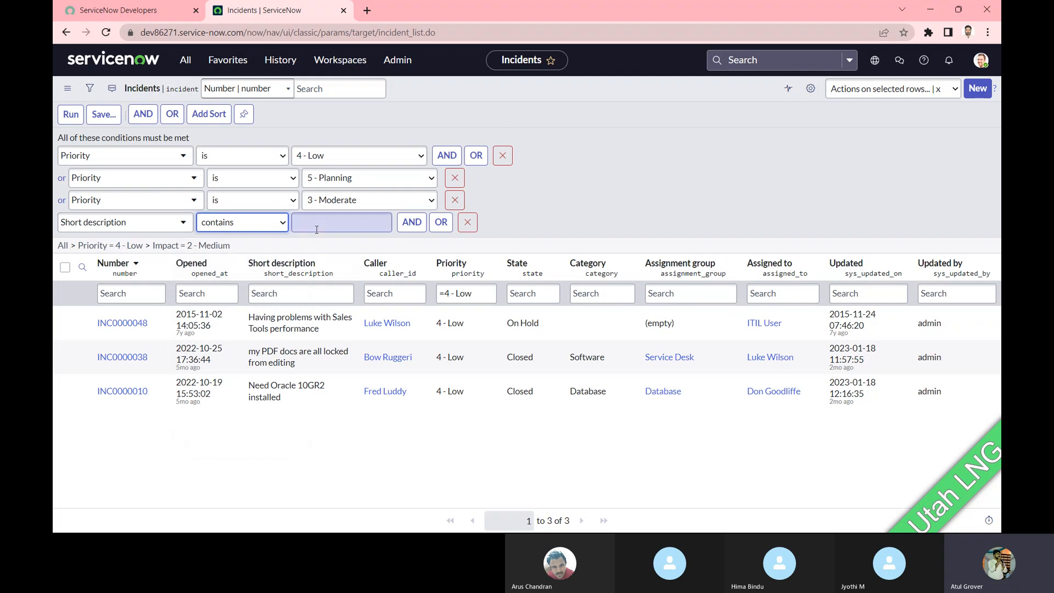
{"action": "type", "text": "pr"}
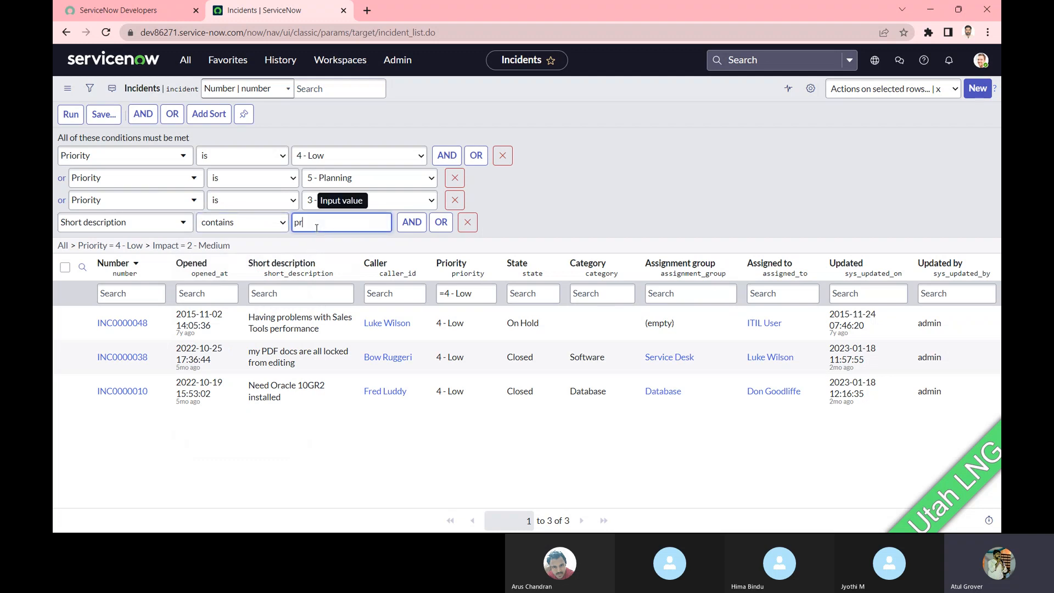
{"action": "type", "text": "oblem"}
{"action": "left_click", "coordinate": [69, 115]}
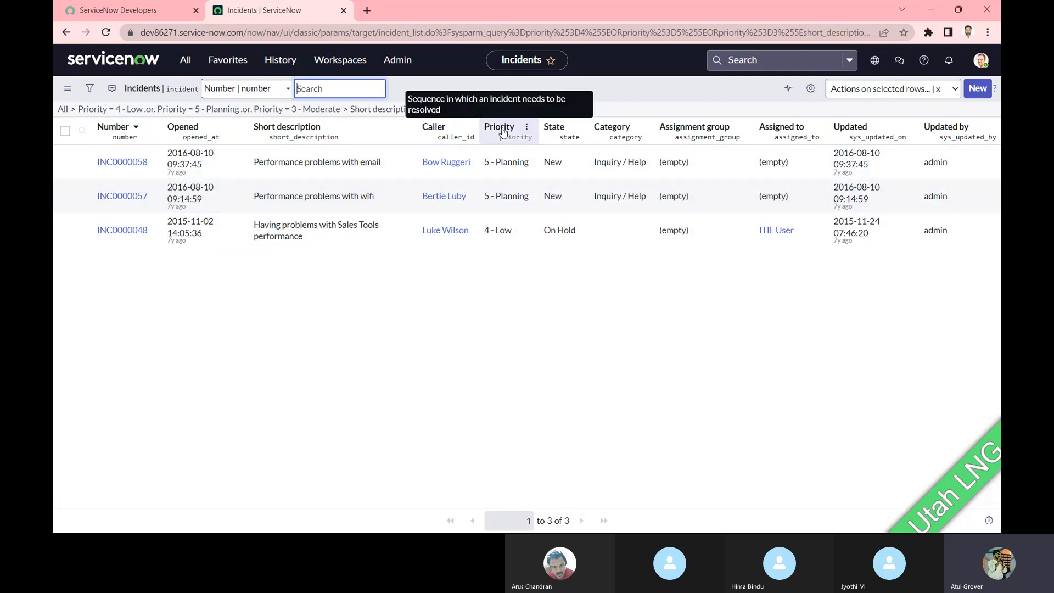
- Rerun the filter unchanged, remove its Priority conditions, and reset the list to all incidents
{"action": "left_click", "coordinate": [89, 88]}
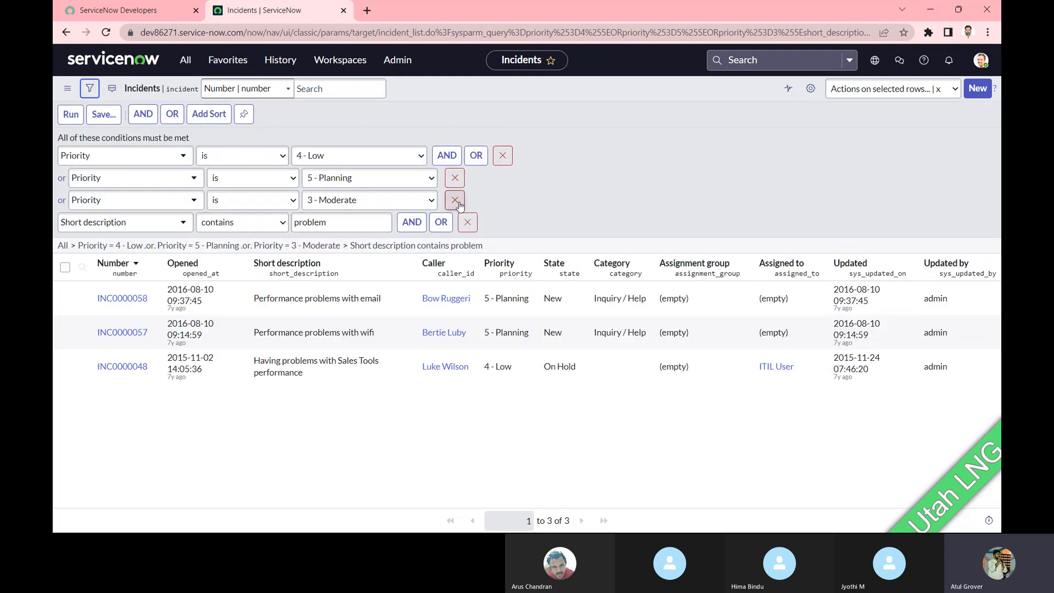
{"action": "left_click", "coordinate": [73, 116]}
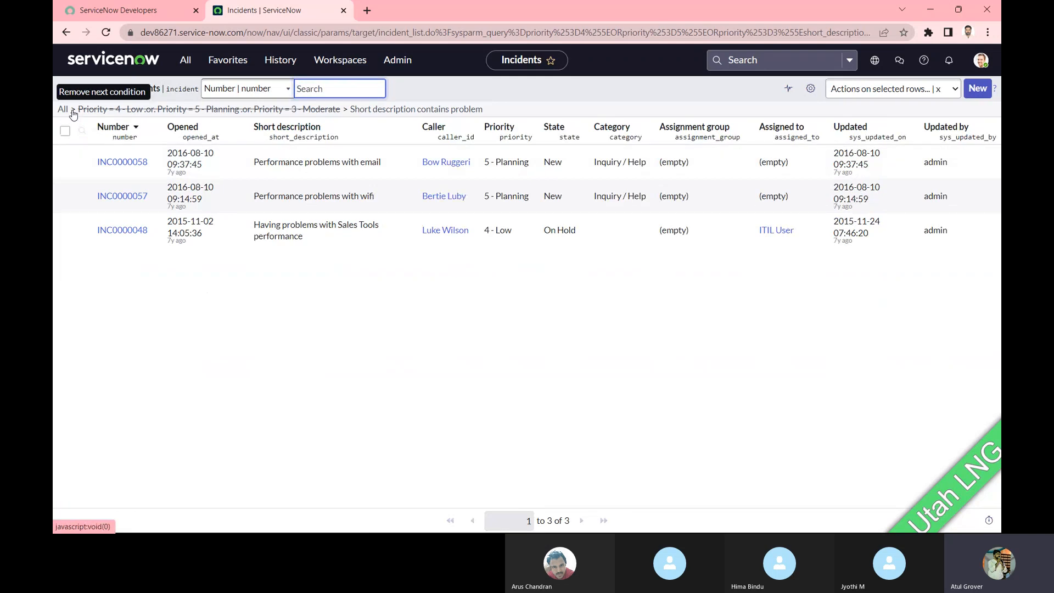
{"action": "left_click", "coordinate": [73, 112]}
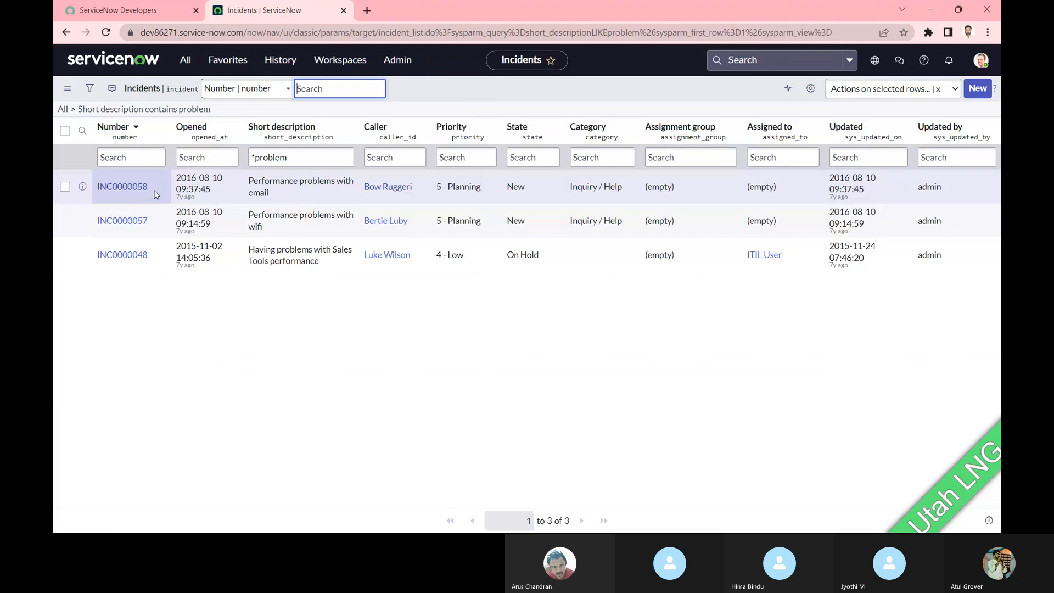
{"action": "left_click", "coordinate": [63, 109]}
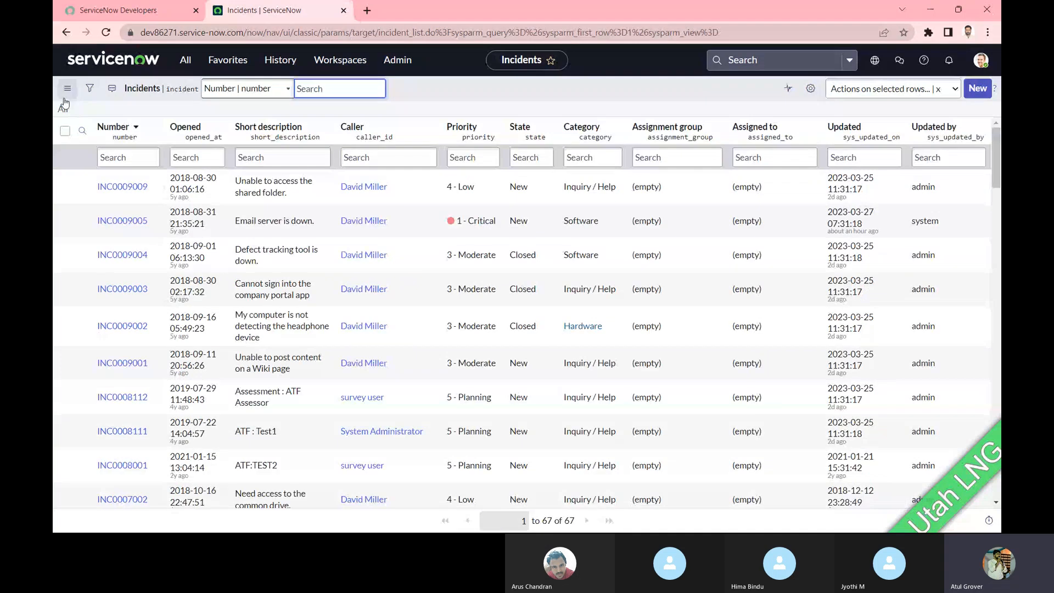
- Search the Short description column for *email
{"action": "left_click", "coordinate": [90, 89]}
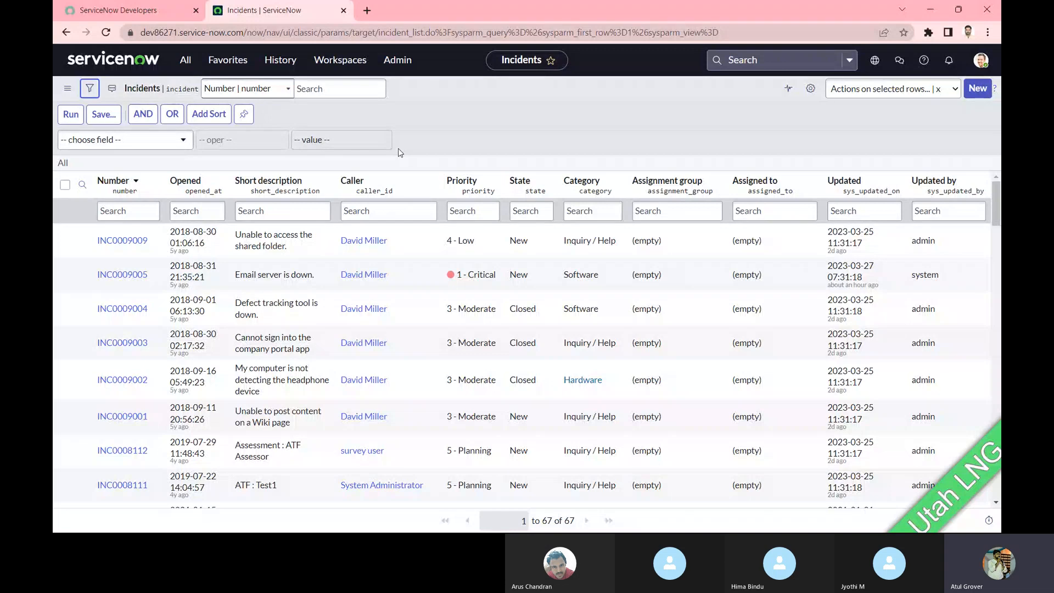
{"action": "left_click", "coordinate": [277, 213]}
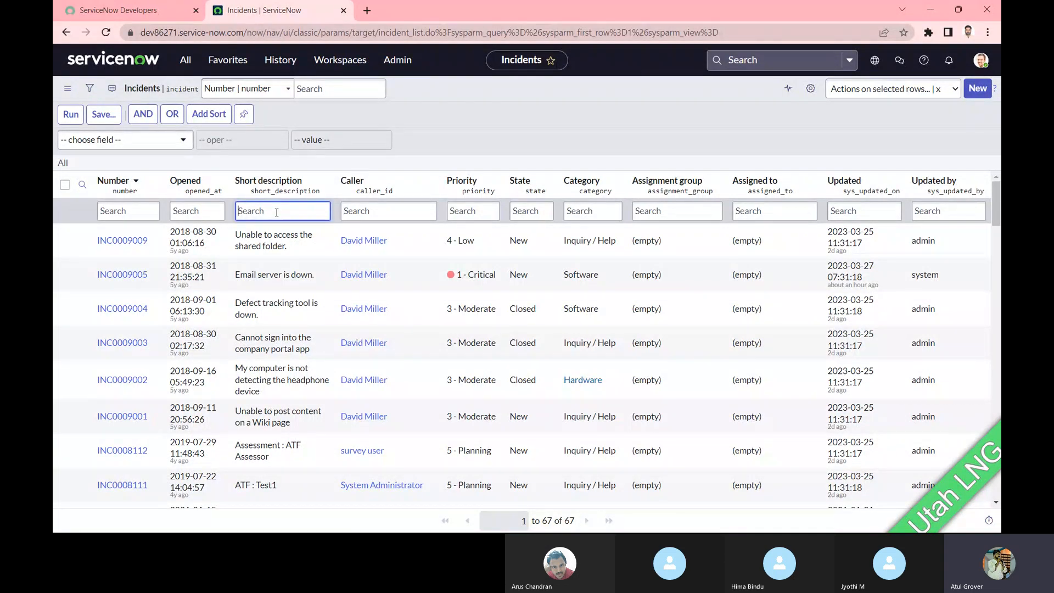
{"action": "type", "text": "*email"}
{"action": "key", "text": "Return"}
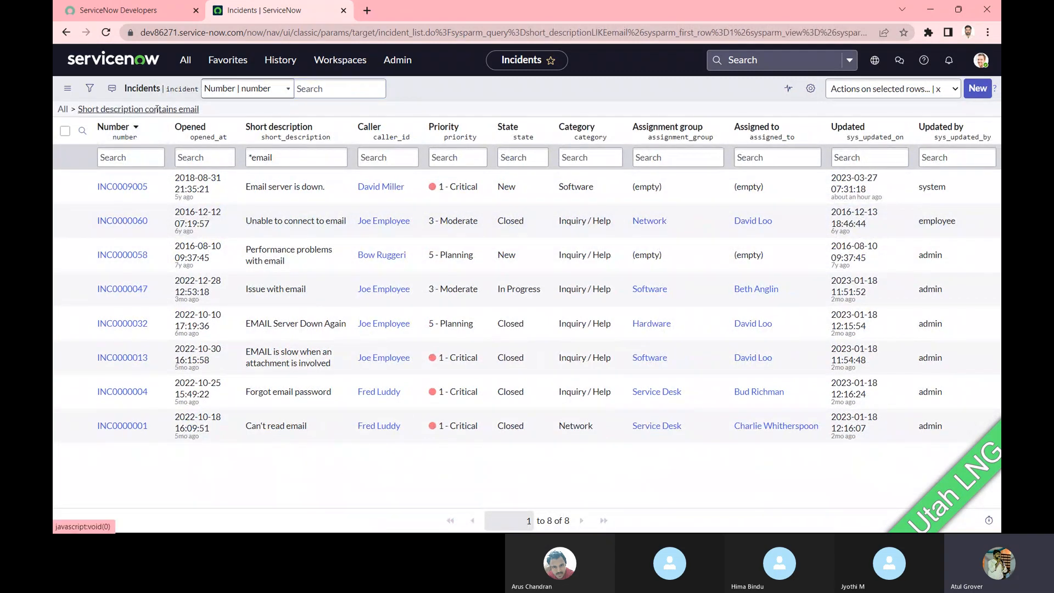
- Narrow the email results by searching the Priority column for *plan, and reset the list to all incidents
{"action": "left_click", "coordinate": [280, 157]}
{"action": "left_click", "coordinate": [467, 157]}
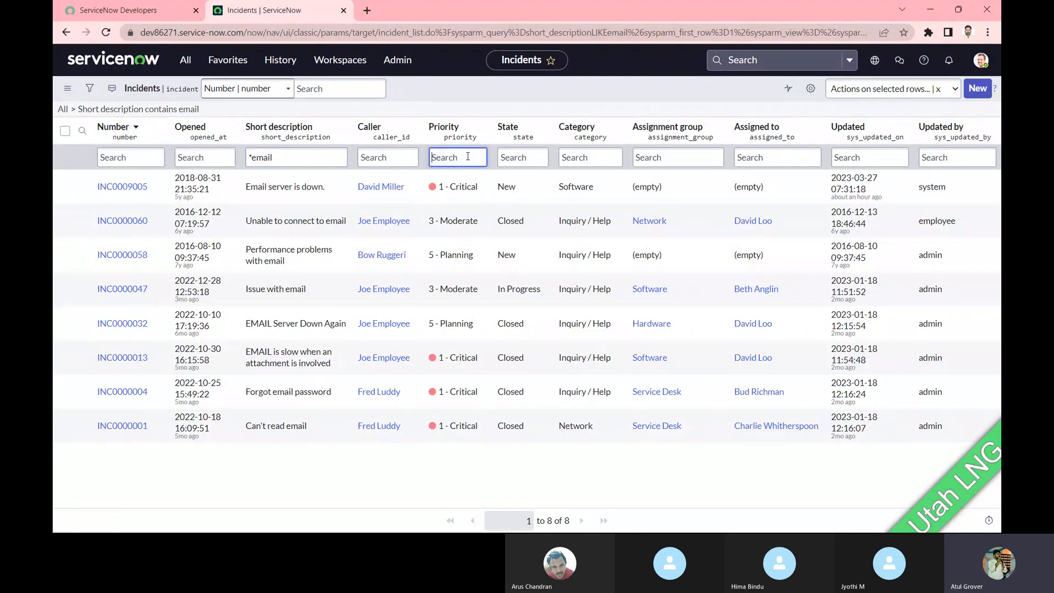
{"action": "type", "text": "*"}
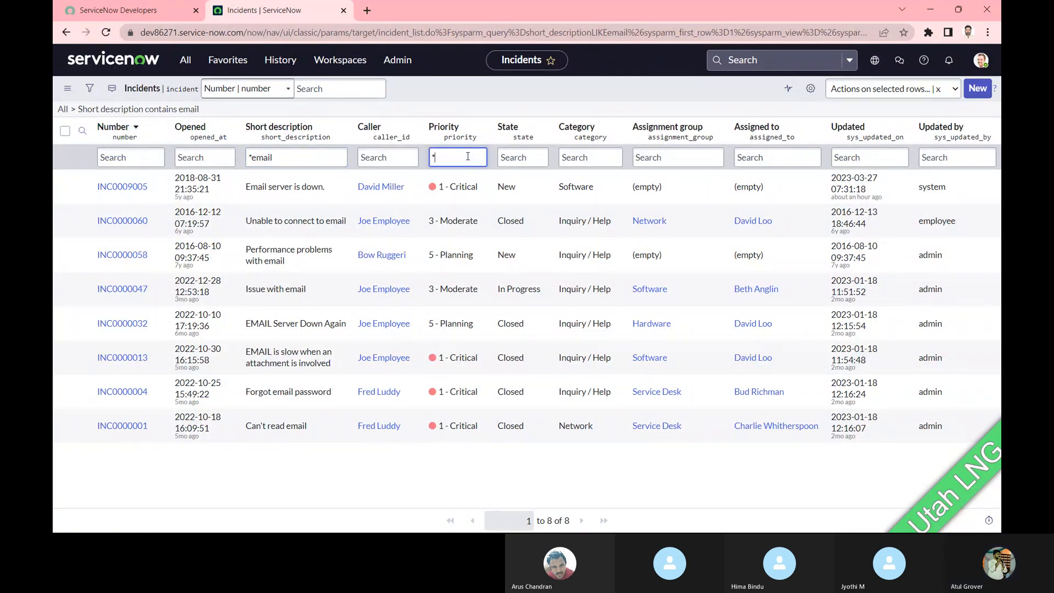
{"action": "type", "text": "plan"}
{"action": "key", "text": "Return"}
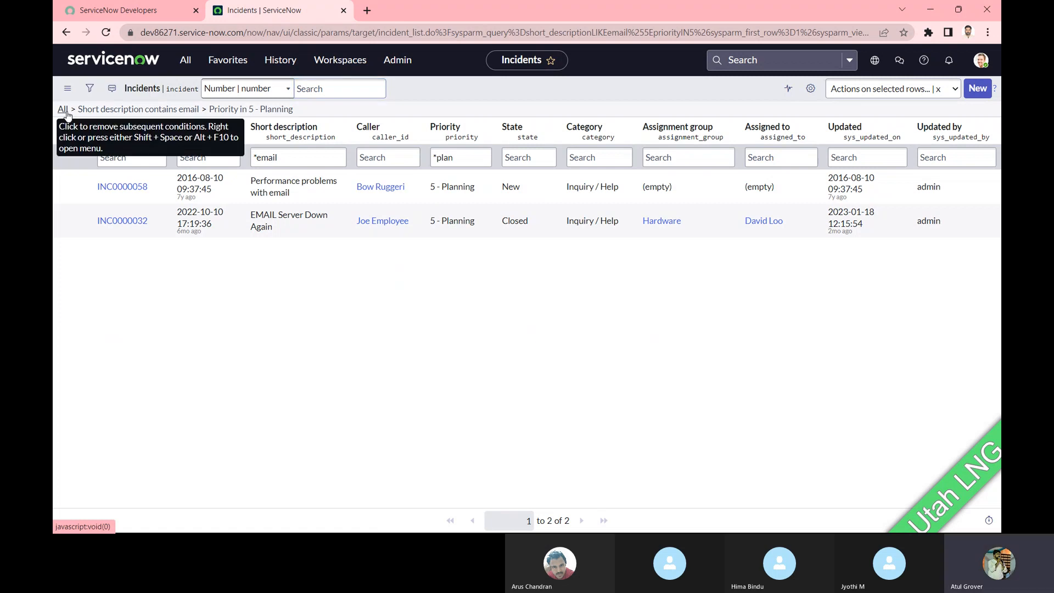
{"action": "left_click", "coordinate": [66, 113]}
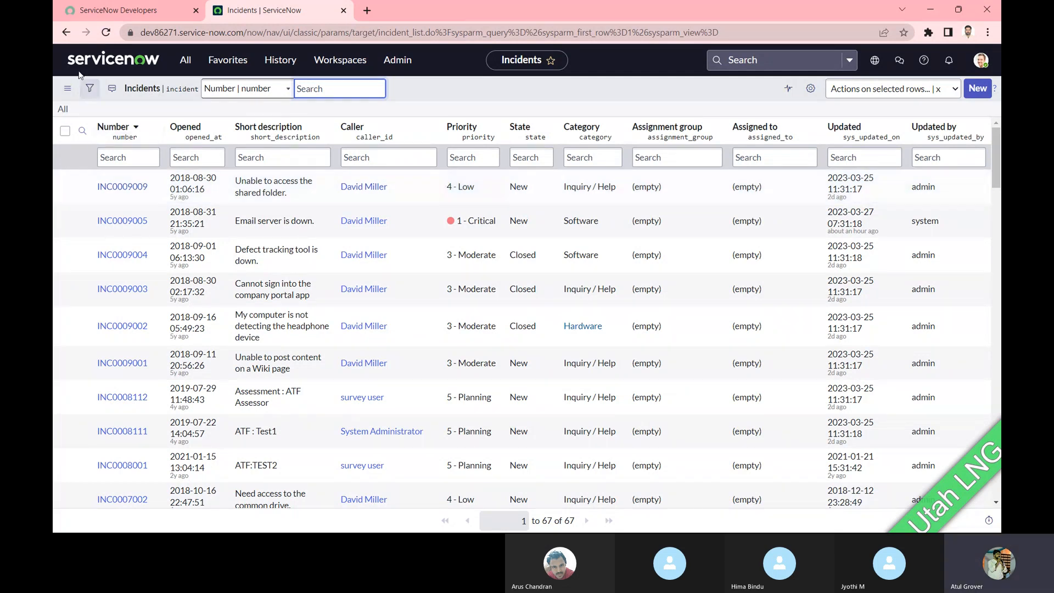
- Review the list's Group By fields and the Priority column's Configure and Export options
{"action": "left_click", "coordinate": [68, 89]}
{"action": "mouse_move", "coordinate": [90, 126]}
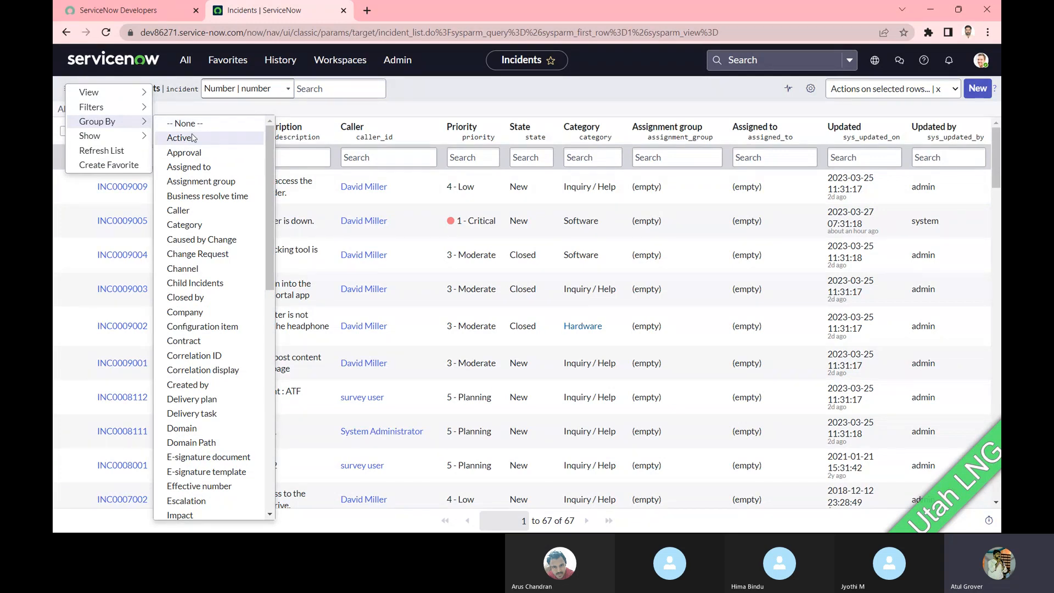
{"action": "left_click", "coordinate": [459, 84]}
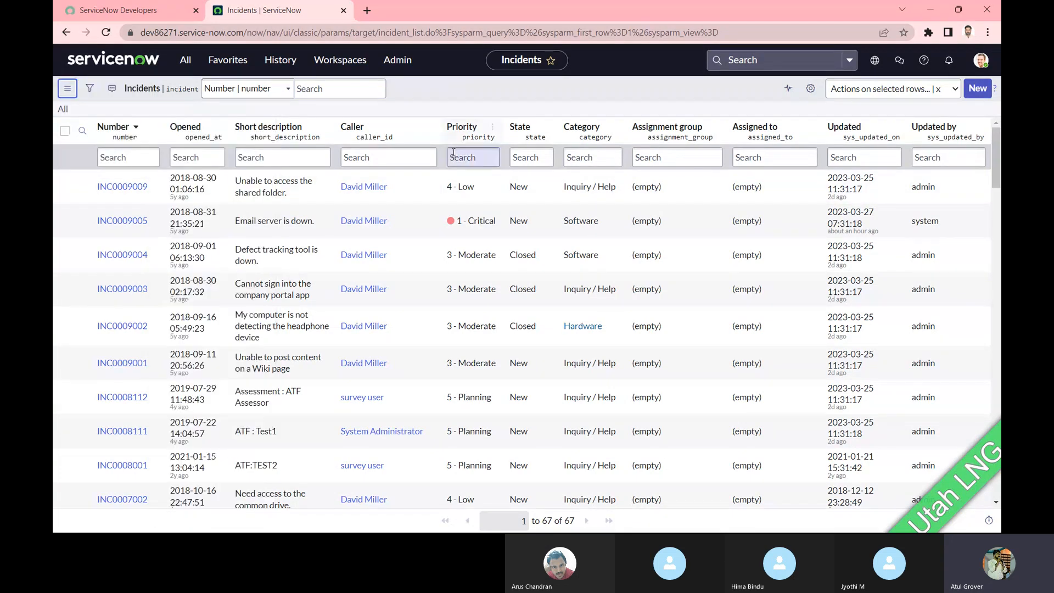
{"action": "left_click", "coordinate": [492, 128]}
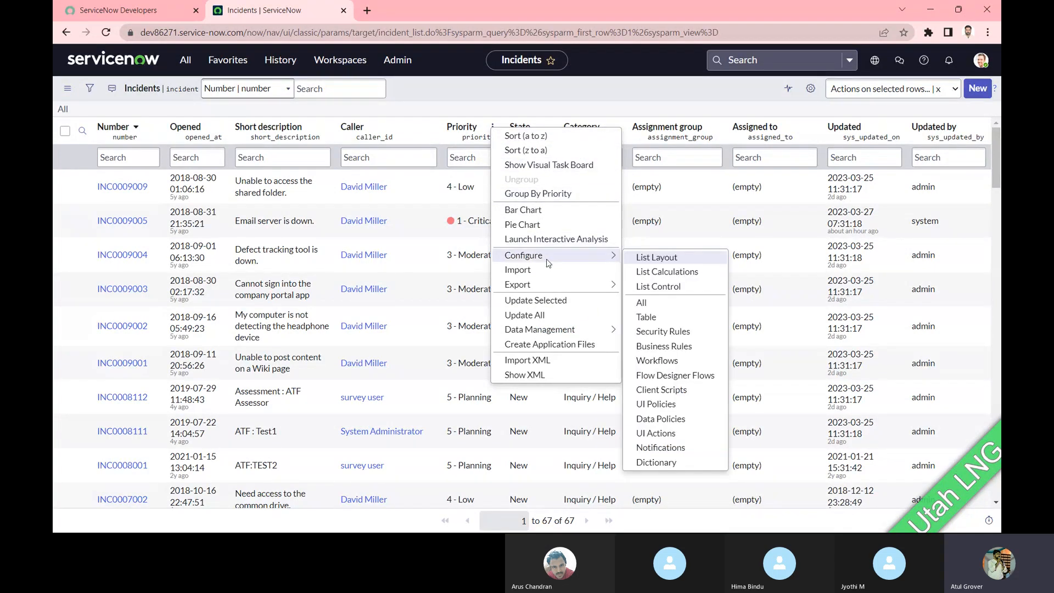
{"action": "mouse_move", "coordinate": [543, 284]}
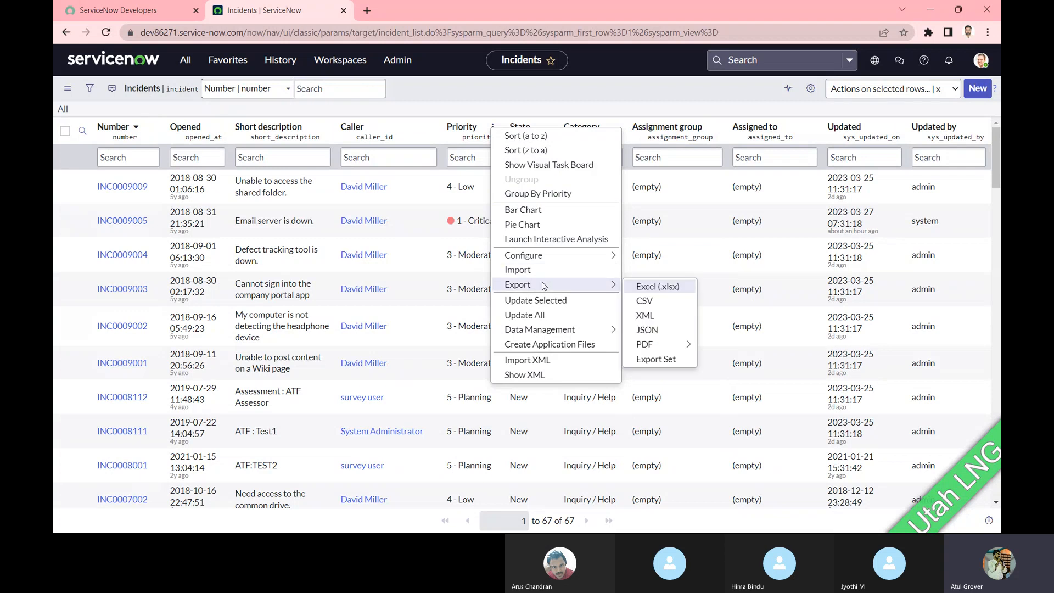
{"action": "mouse_move", "coordinate": [651, 343]}
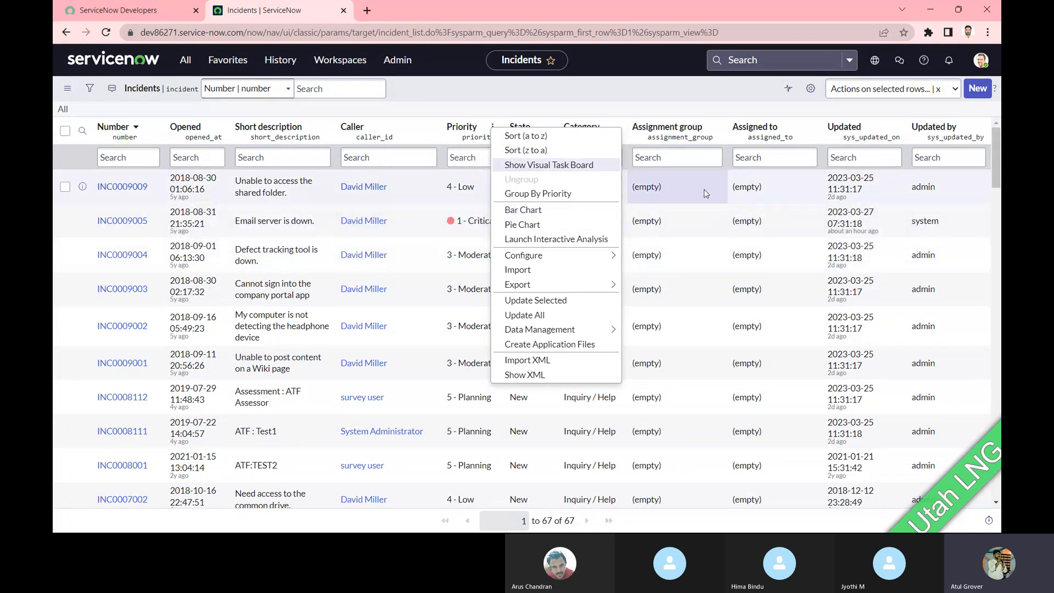
- Review the Configure and Export options of the Updated column
{"action": "left_click", "coordinate": [895, 127]}
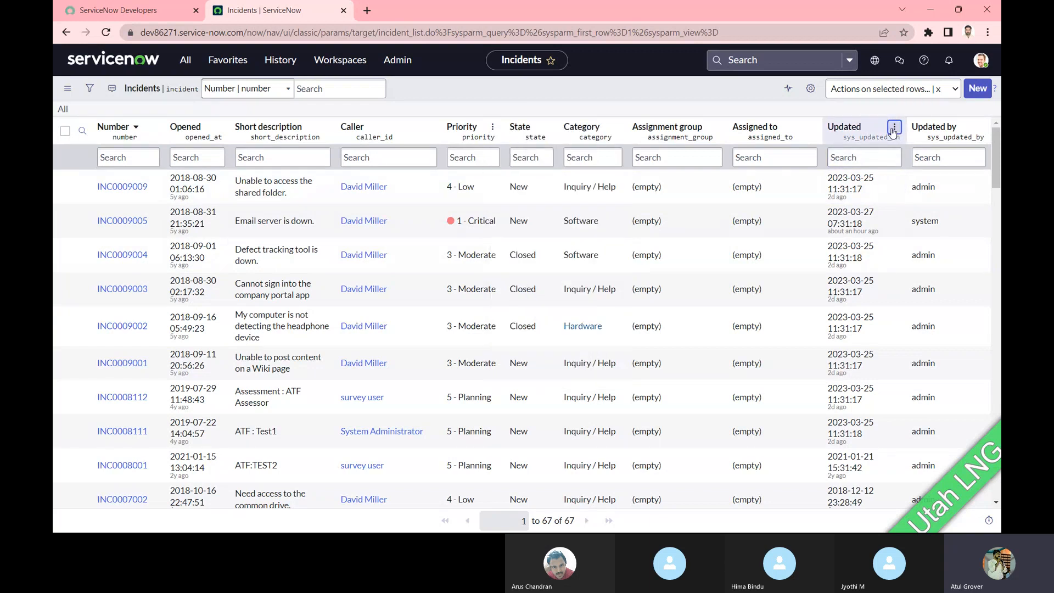
{"action": "left_click", "coordinate": [895, 128]}
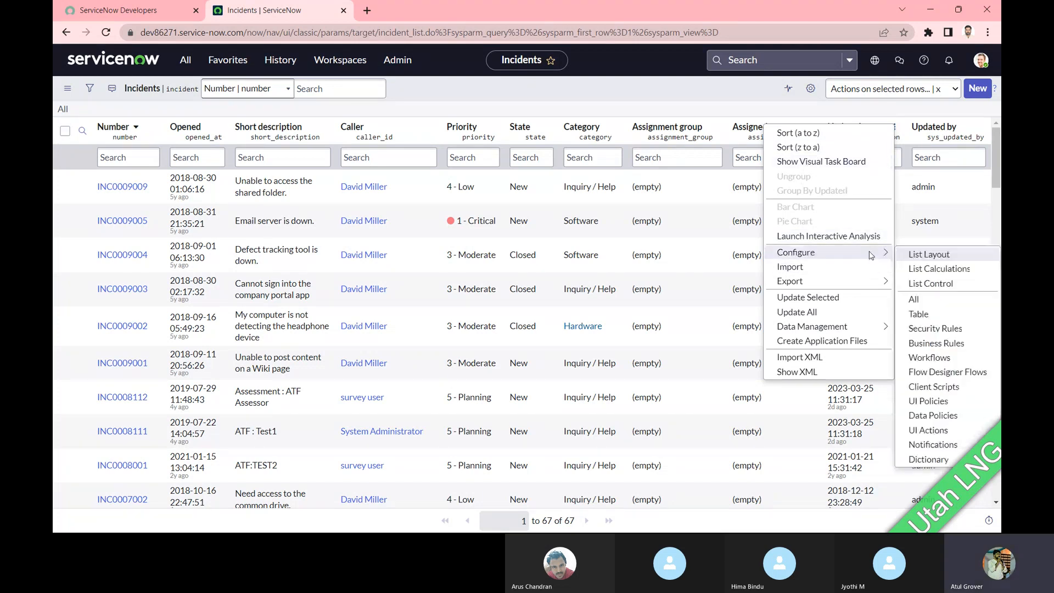
{"action": "mouse_move", "coordinate": [861, 287]}
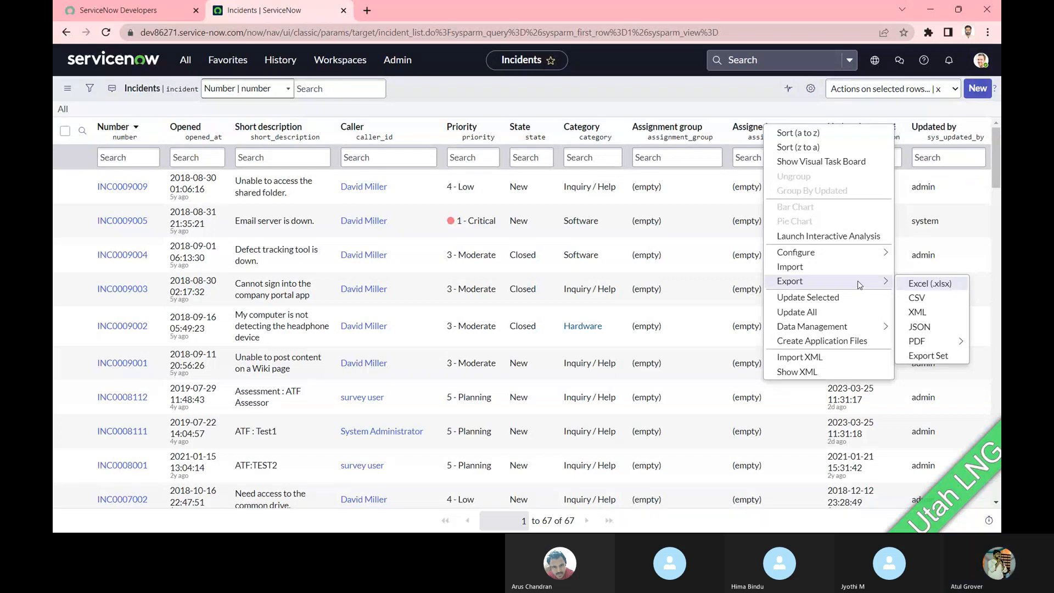
{"action": "left_click", "coordinate": [577, 91]}
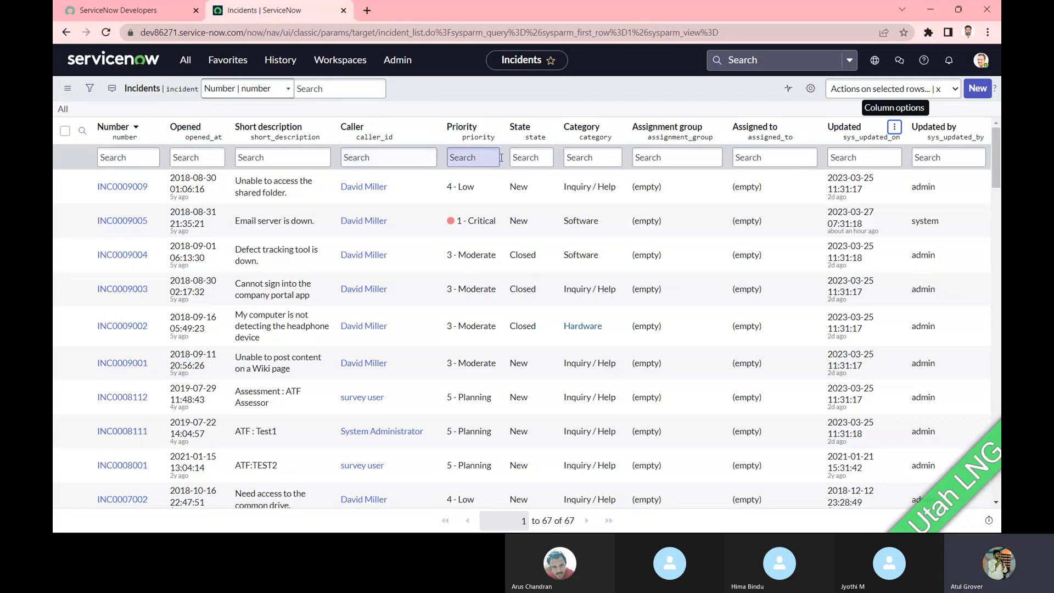
- In the list personalization, enable Active row highlighting and add the Approval, Business duration, Change Request, Approval set and Additional comments columns
{"action": "left_click", "coordinate": [811, 91]}
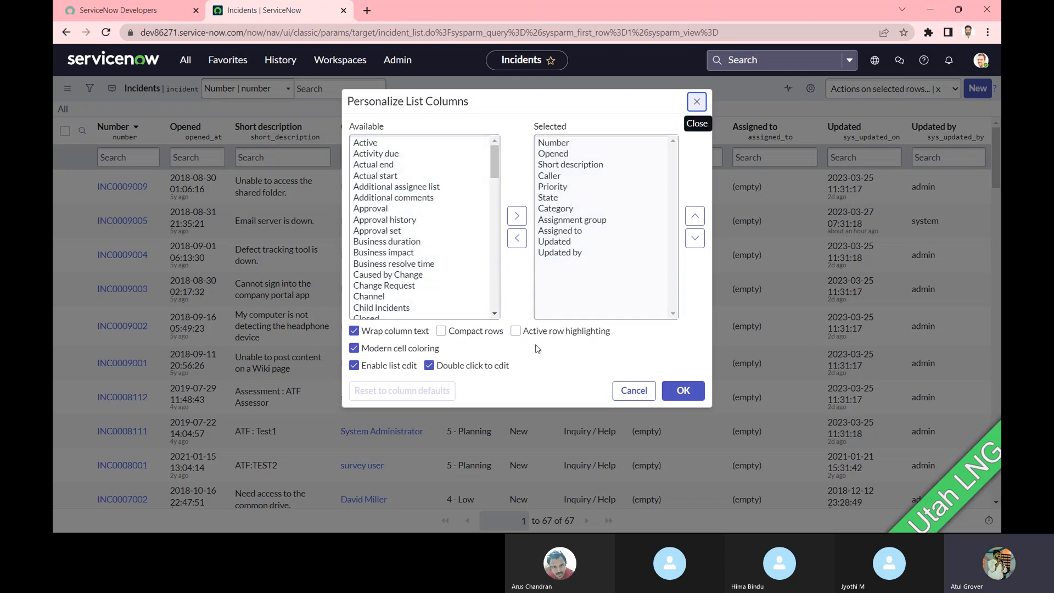
{"action": "left_click", "coordinate": [515, 330]}
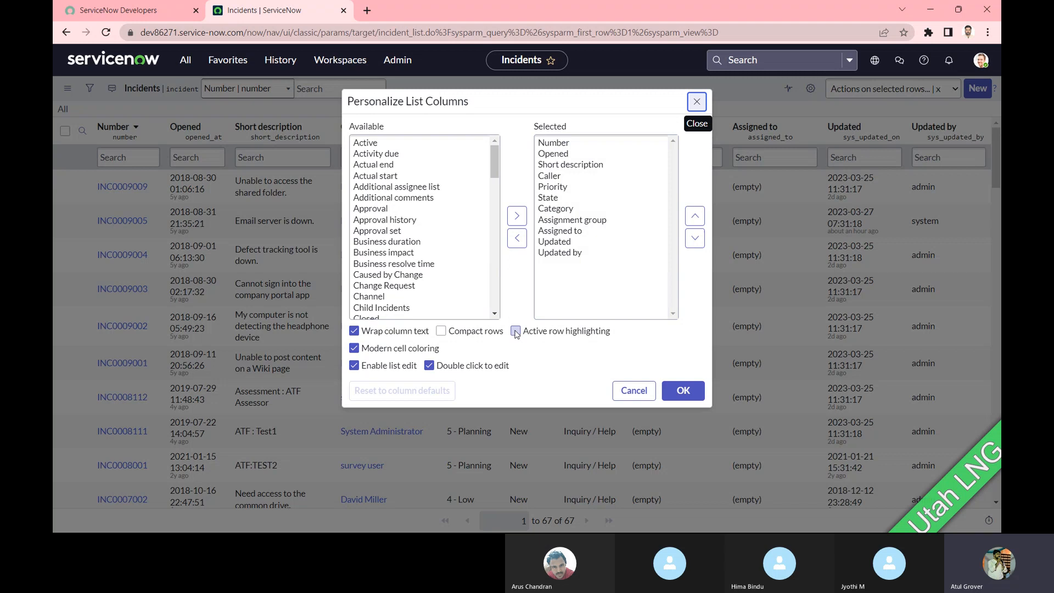
{"action": "double_click", "coordinate": [377, 208]}
{"action": "left_click", "coordinate": [375, 231]}
{"action": "double_click", "coordinate": [375, 231]}
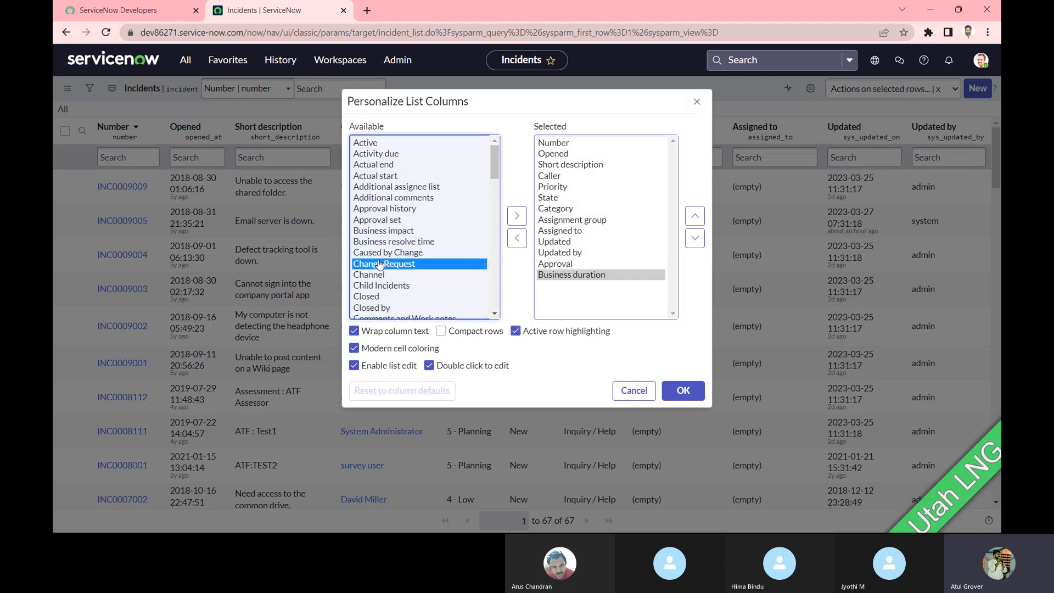
{"action": "double_click", "coordinate": [377, 263]}
{"action": "double_click", "coordinate": [376, 219]}
{"action": "double_click", "coordinate": [376, 199]}
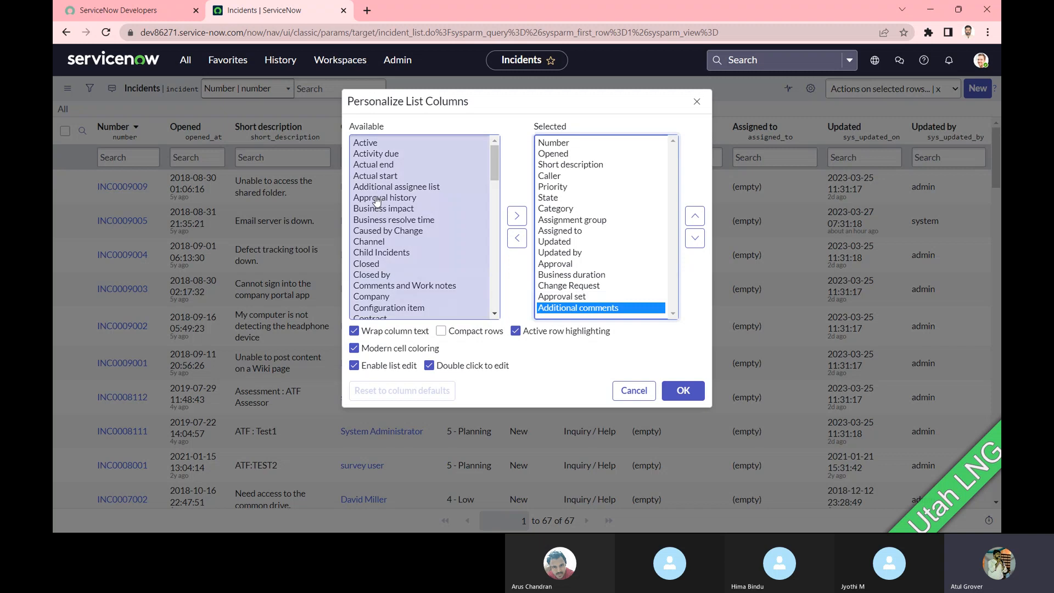
- Add all available columns from Actual end through Comments and Work notes to the selected columns and apply the personalization
{"action": "left_click", "coordinate": [377, 164]}
{"action": "key", "text": "shift+Down"}
{"action": "key", "text": "shift+Down"}
{"action": "key", "text": "shift+Down"}
{"action": "key", "text": "shift+Down"}
{"action": "key", "text": "shift+Down"}
{"action": "key", "text": "shift+Down"}
{"action": "key", "text": "shift+Down"}
{"action": "key", "text": "shift+Down"}
{"action": "key", "text": "shift+Down"}
{"action": "key", "text": "shift+Down"}
{"action": "key", "text": "shift+Down"}
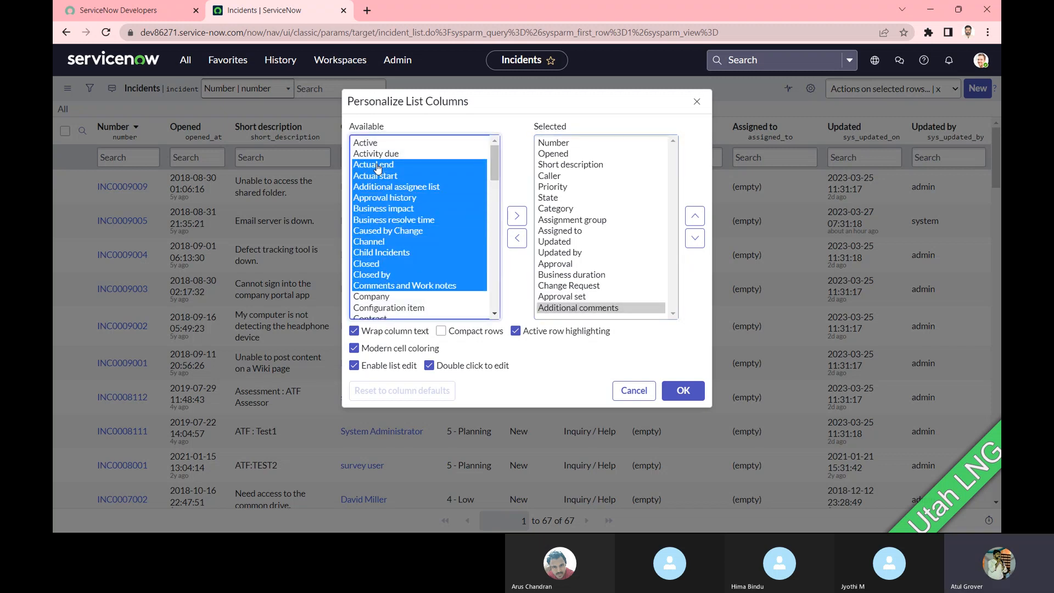
{"action": "left_click", "coordinate": [516, 216]}
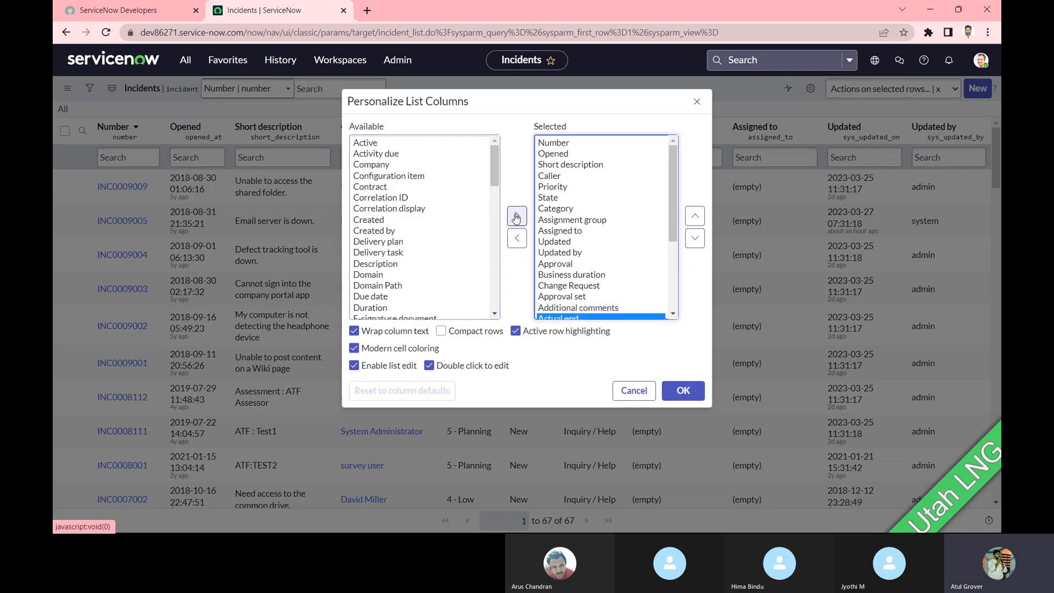
{"action": "left_click", "coordinate": [683, 390]}
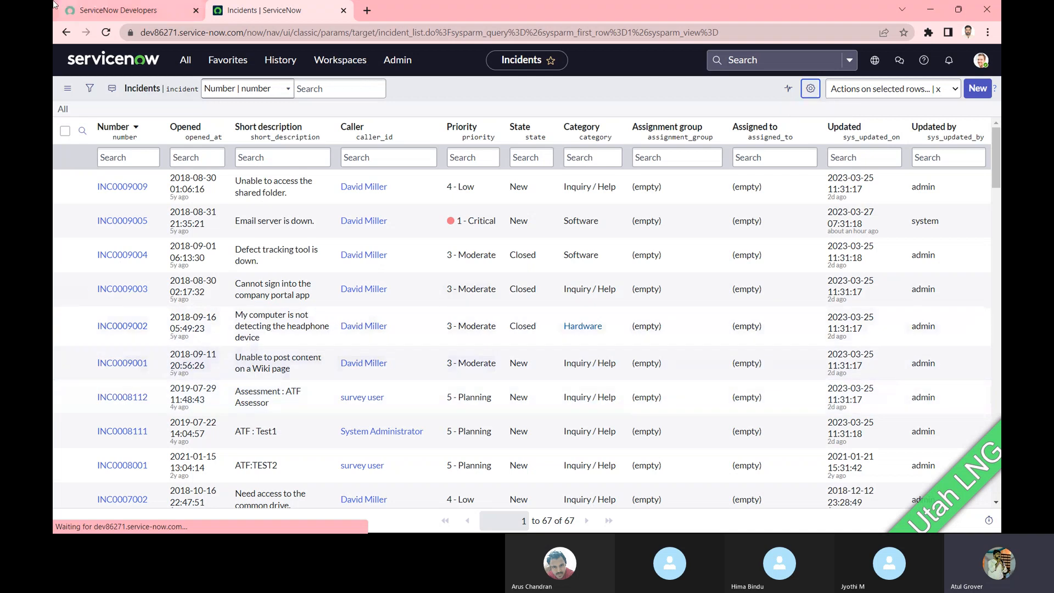
{"action": "mouse_move", "coordinate": [54, 4]}
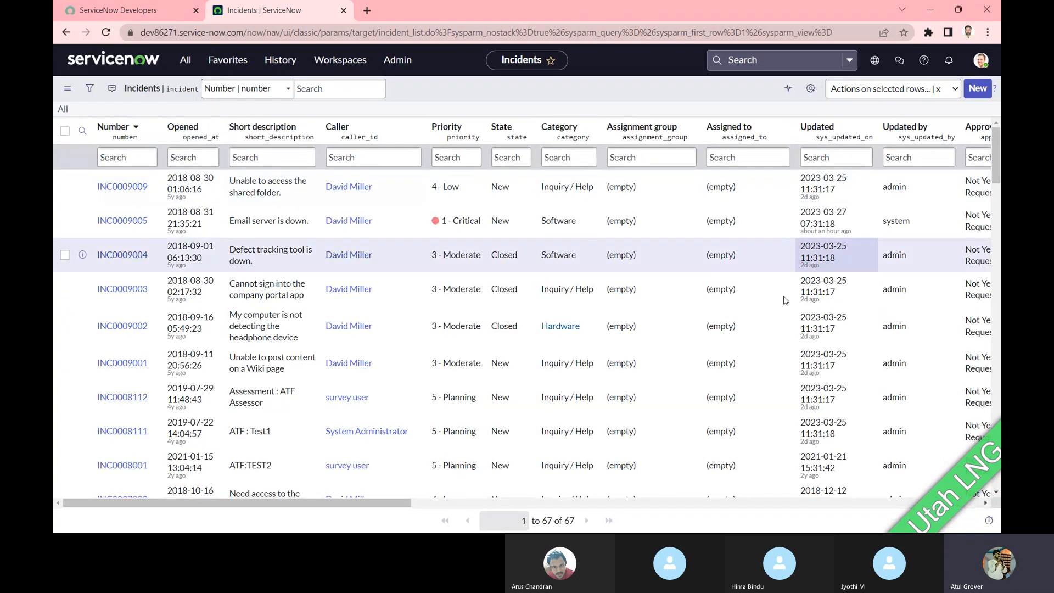
{"action": "left_click", "coordinate": [515, 159]}
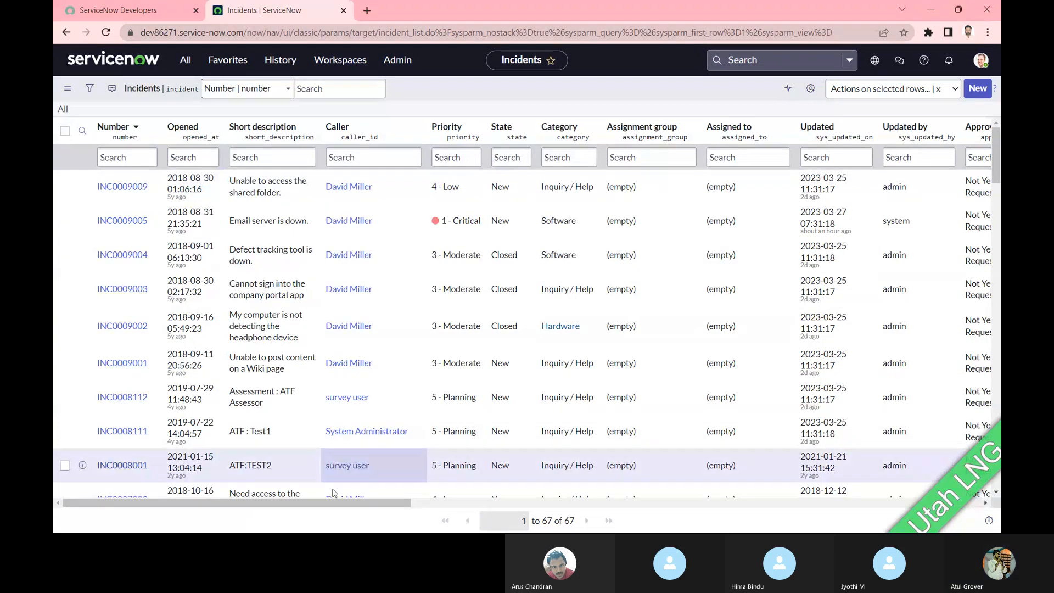
{"action": "mouse_move", "coordinate": [333, 505]}
{"action": "left_mouse_down"}
{"action": "mouse_move", "coordinate": [872, 519]}
{"action": "mouse_move", "coordinate": [733, 497]}
{"action": "mouse_move", "coordinate": [324, 503]}
{"action": "left_mouse_up"}
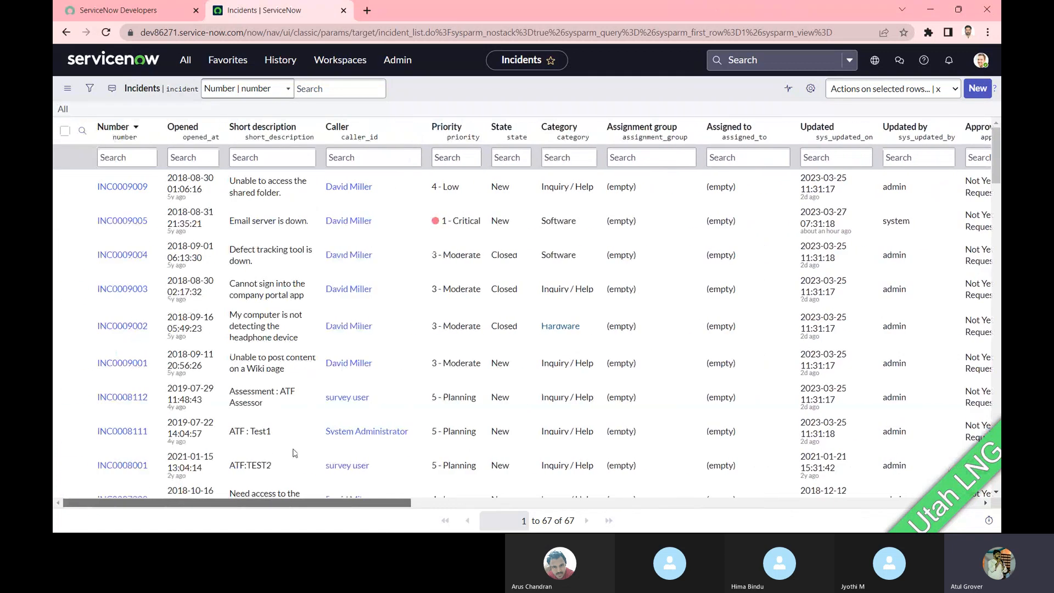
{"action": "left_click", "coordinate": [279, 152]}
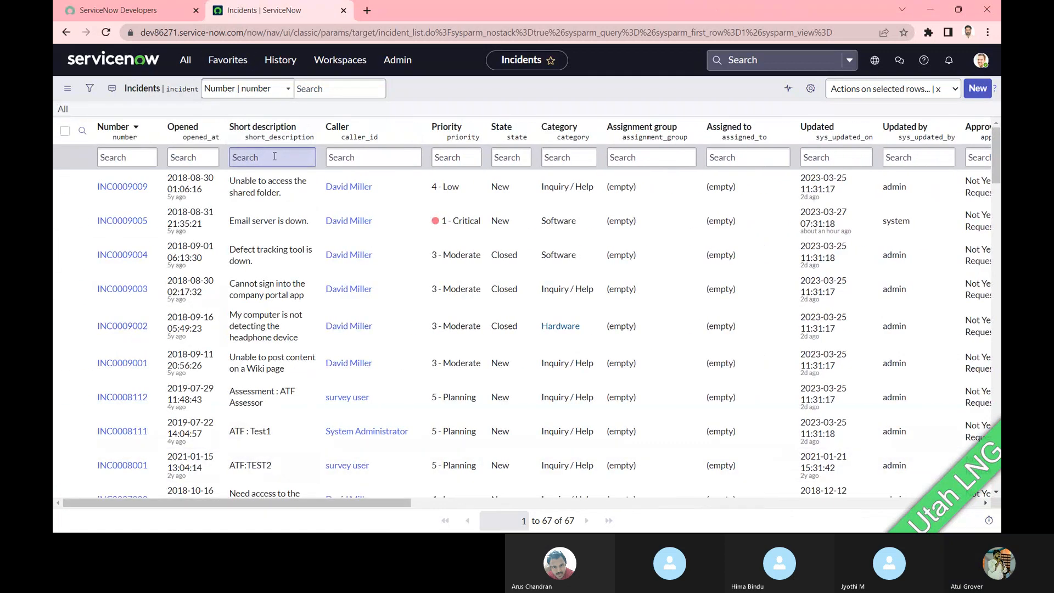
- Set the list's search field to State and search the incidents for "new"
{"action": "left_click", "coordinate": [337, 90]}
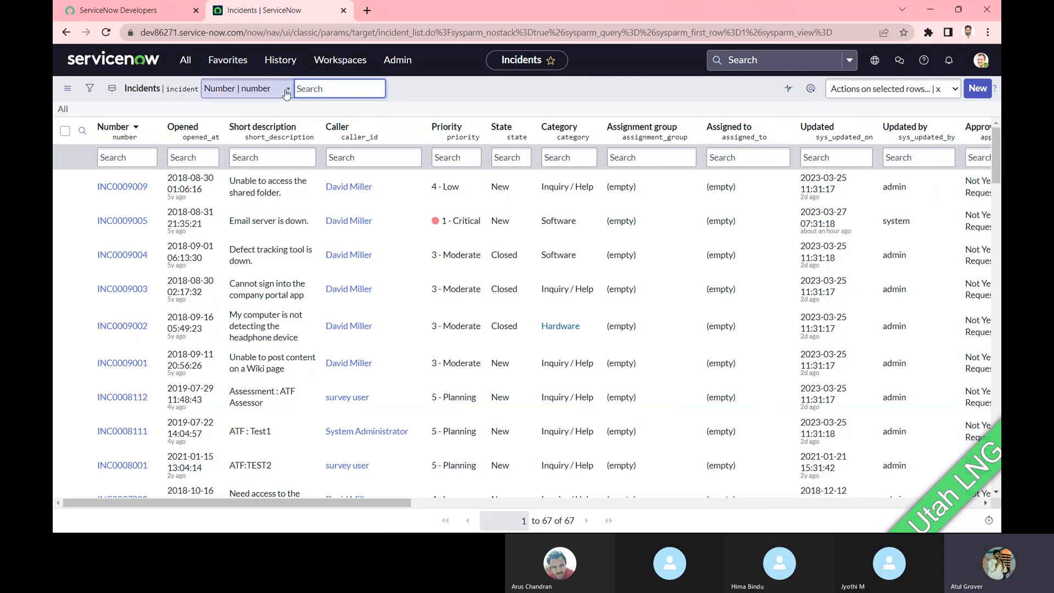
{"action": "left_click", "coordinate": [258, 89]}
{"action": "left_click", "coordinate": [250, 172]}
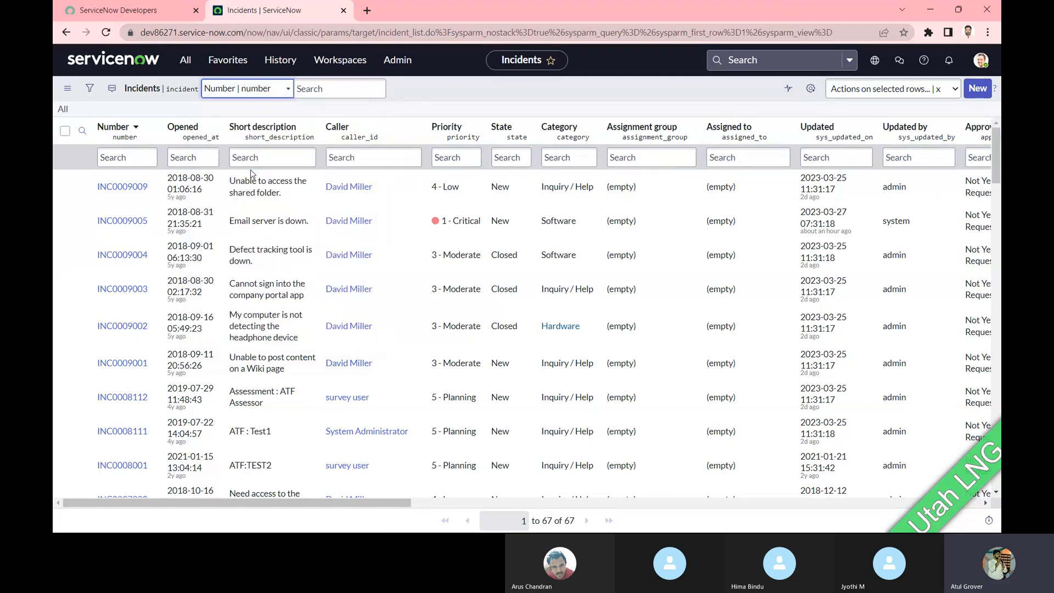
{"action": "left_click", "coordinate": [328, 89]}
{"action": "type", "text": "new"}
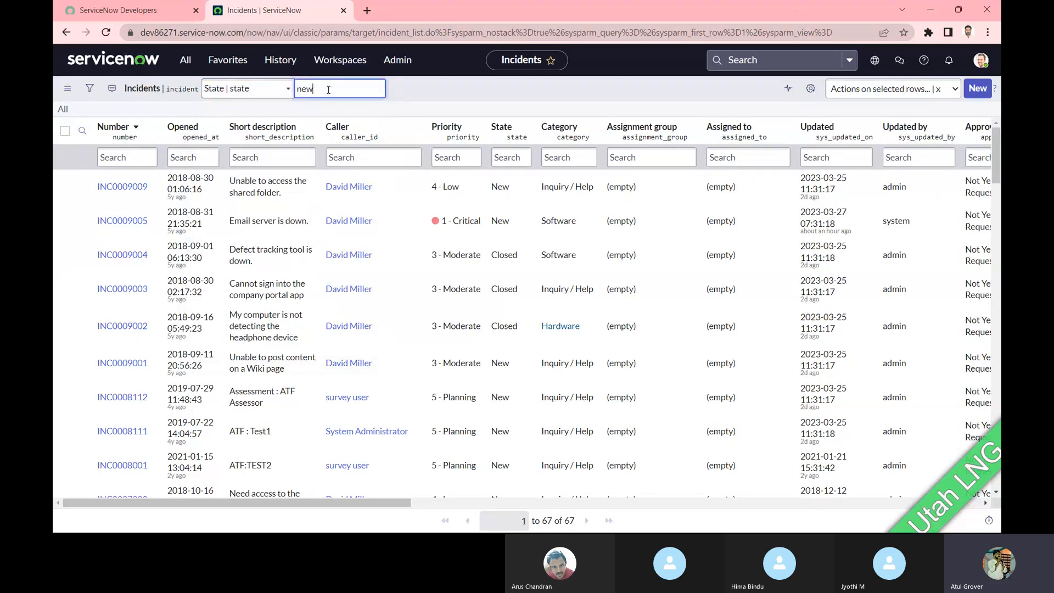
{"action": "key", "text": "Return"}
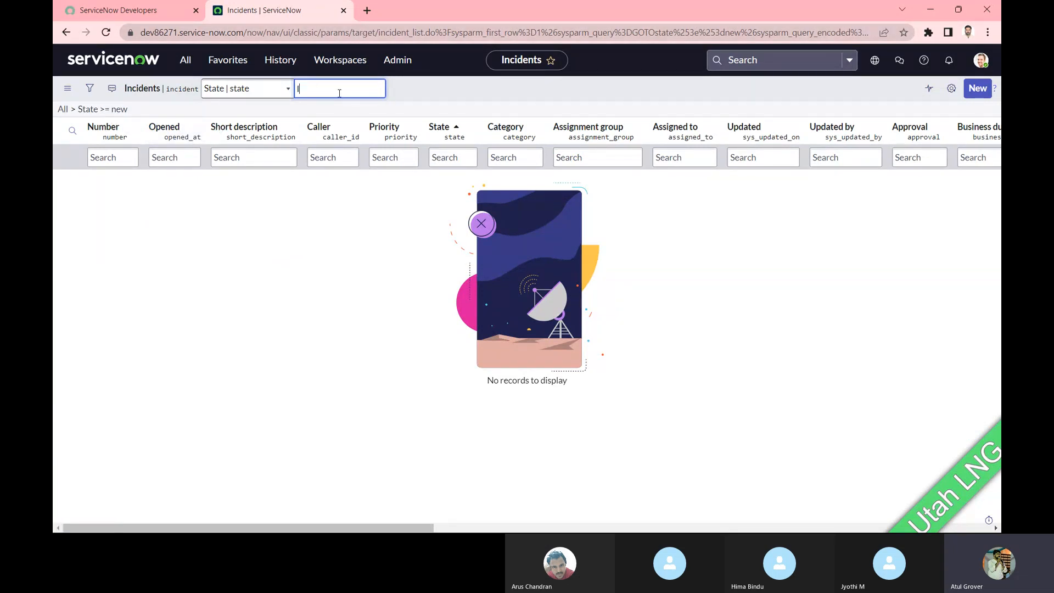
- Search the incidents by State for "Resolved" and look through the resulting list
{"action": "type", "text": "Resolve"}
{"action": "key", "text": "Return"}
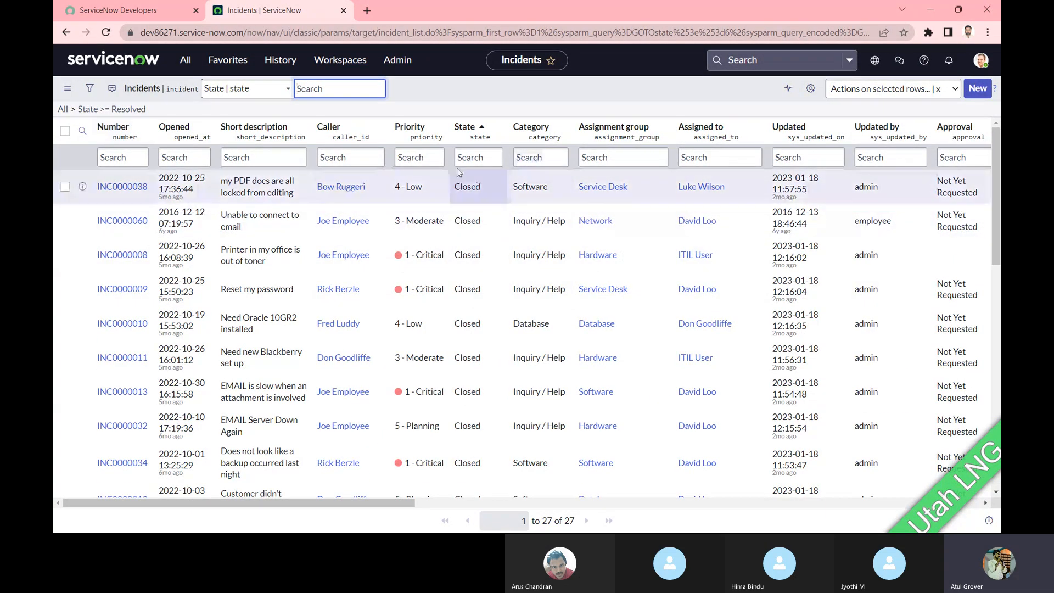
{"action": "scroll", "coordinate": [465, 353], "scroll_direction": "down", "scroll_amount": 3}
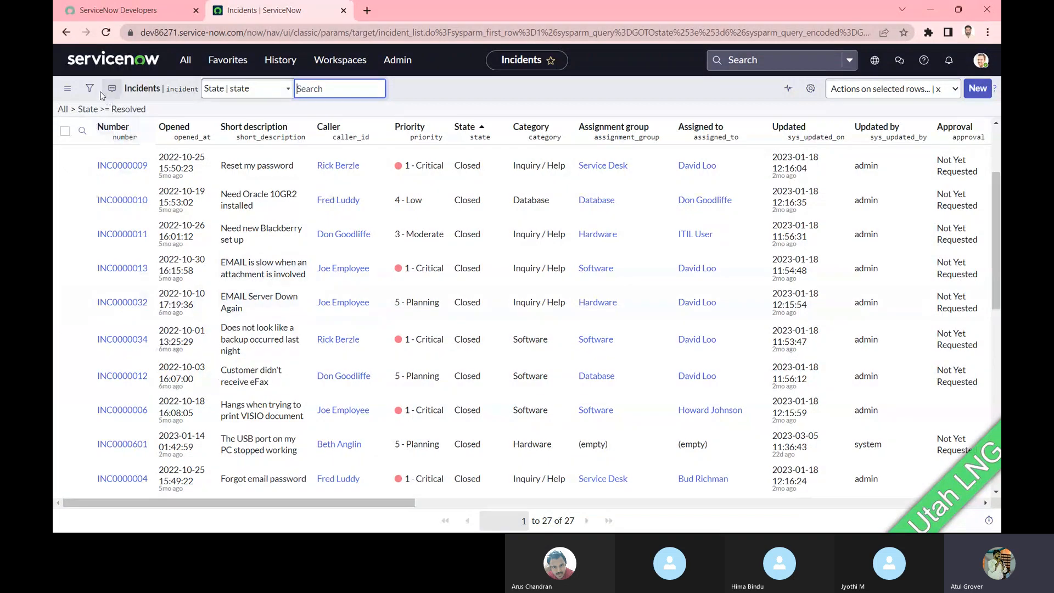
- Create a favorite from the filtered incident list
{"action": "left_click", "coordinate": [68, 89]}
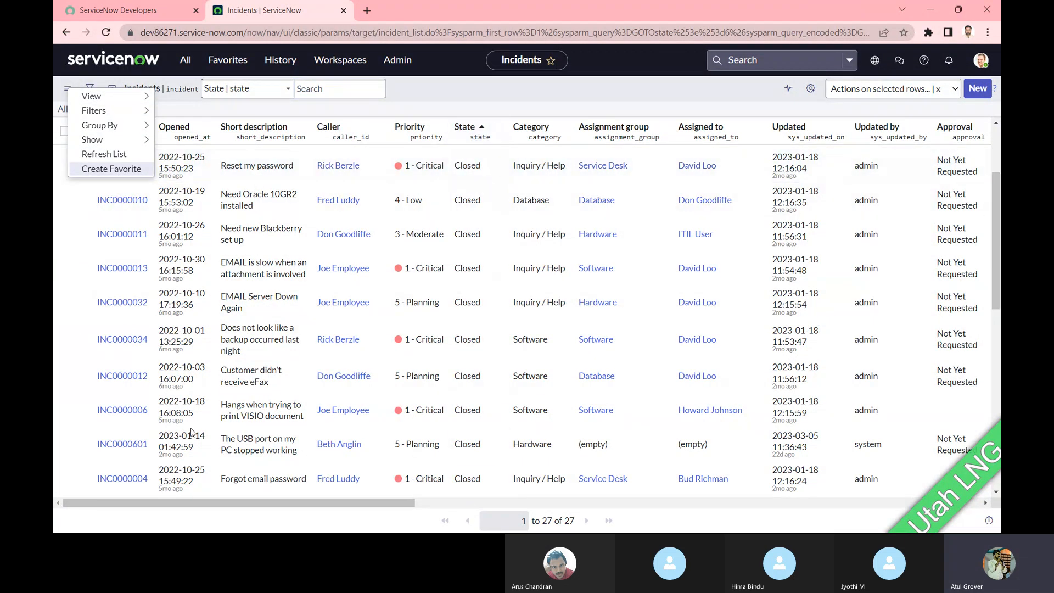
{"action": "key", "text": "Escape"}
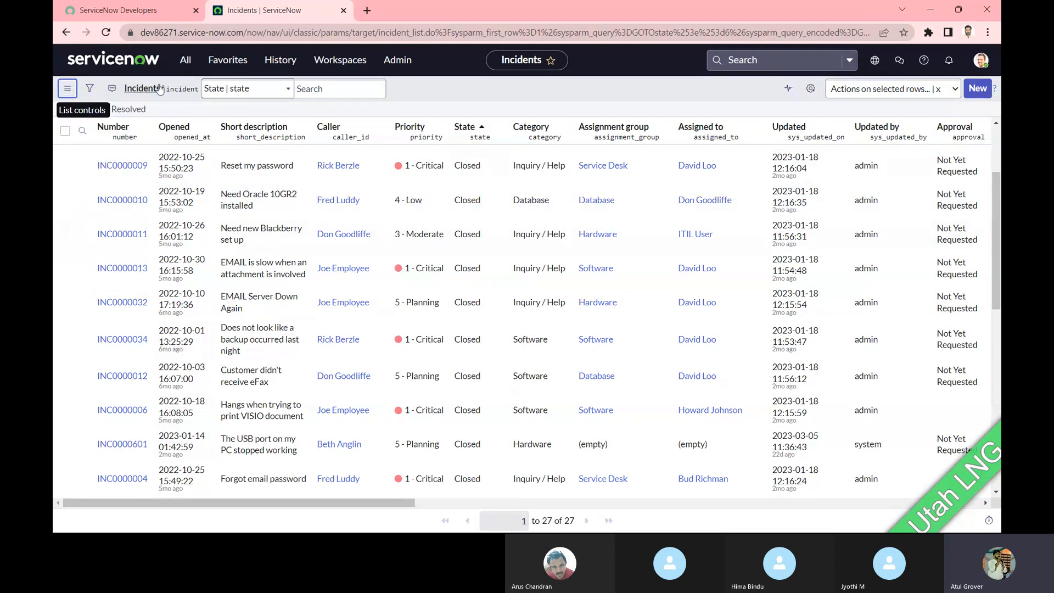
{"action": "left_click", "coordinate": [68, 89]}
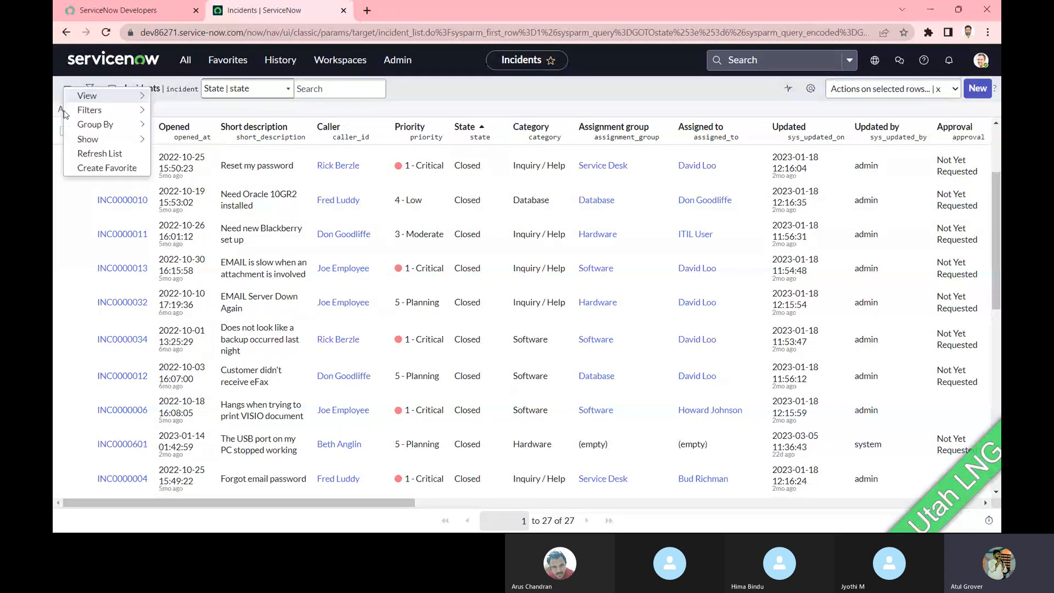
{"action": "left_click", "coordinate": [106, 167]}
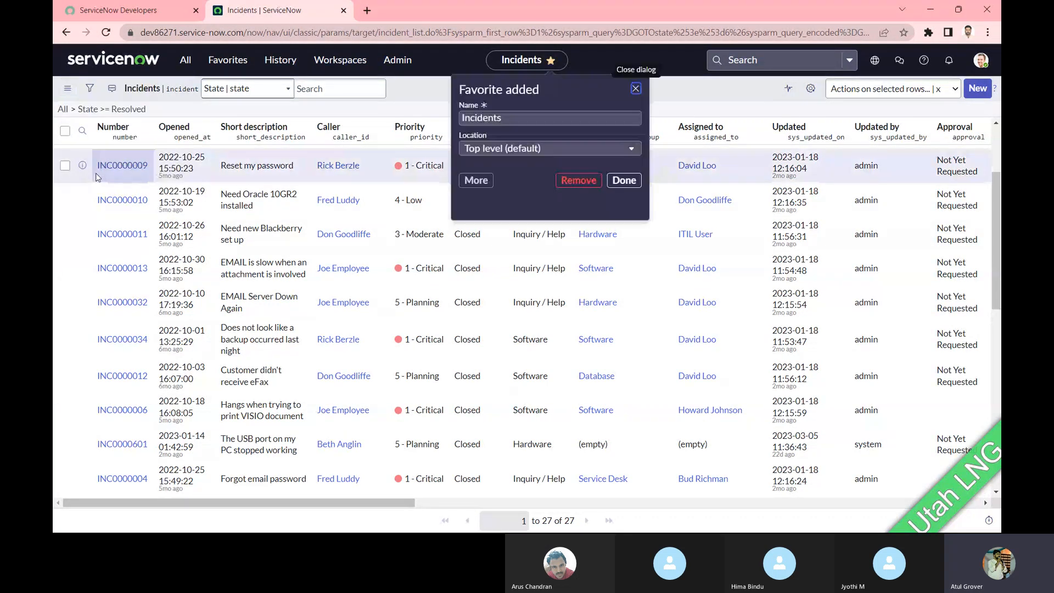
- Check the new favorite's location choices and review the page for editing favorites without making changes
{"action": "left_click", "coordinate": [503, 153]}
{"action": "left_click", "coordinate": [503, 153]}
{"action": "left_click", "coordinate": [496, 208]}
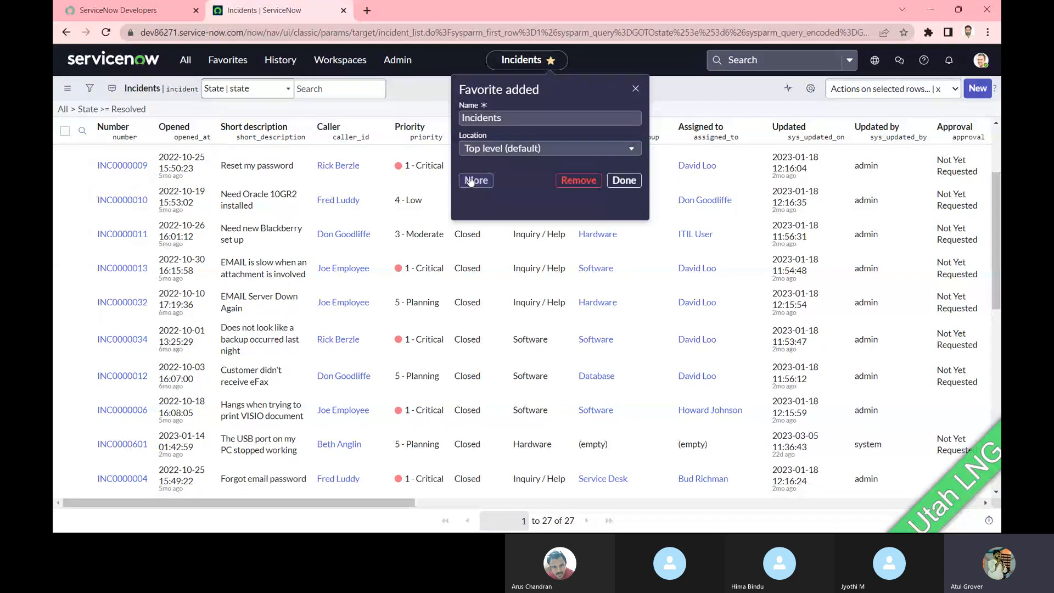
{"action": "left_click", "coordinate": [516, 173]}
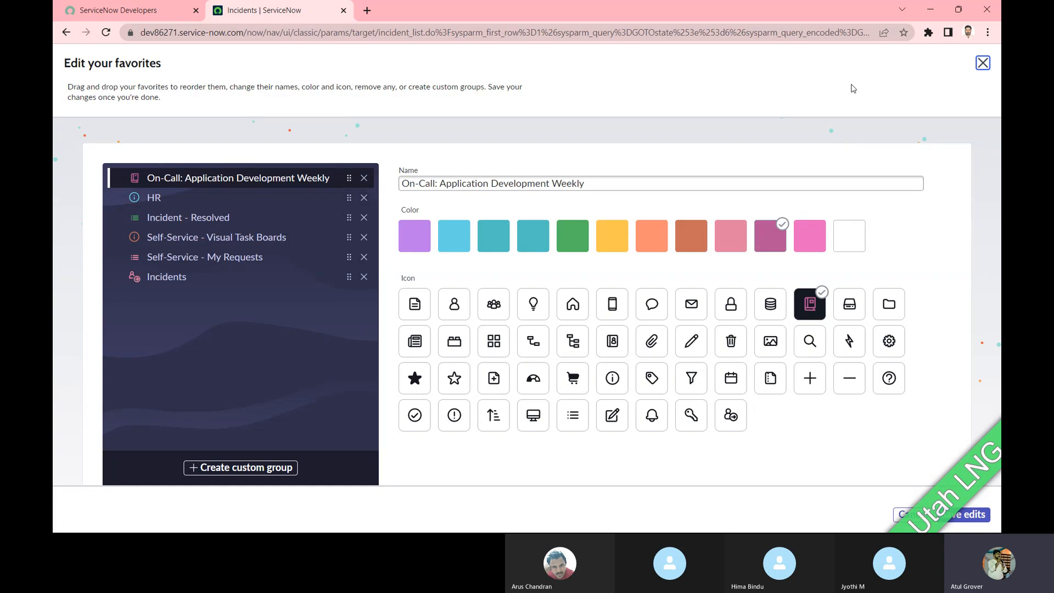
{"action": "left_click", "coordinate": [982, 63]}
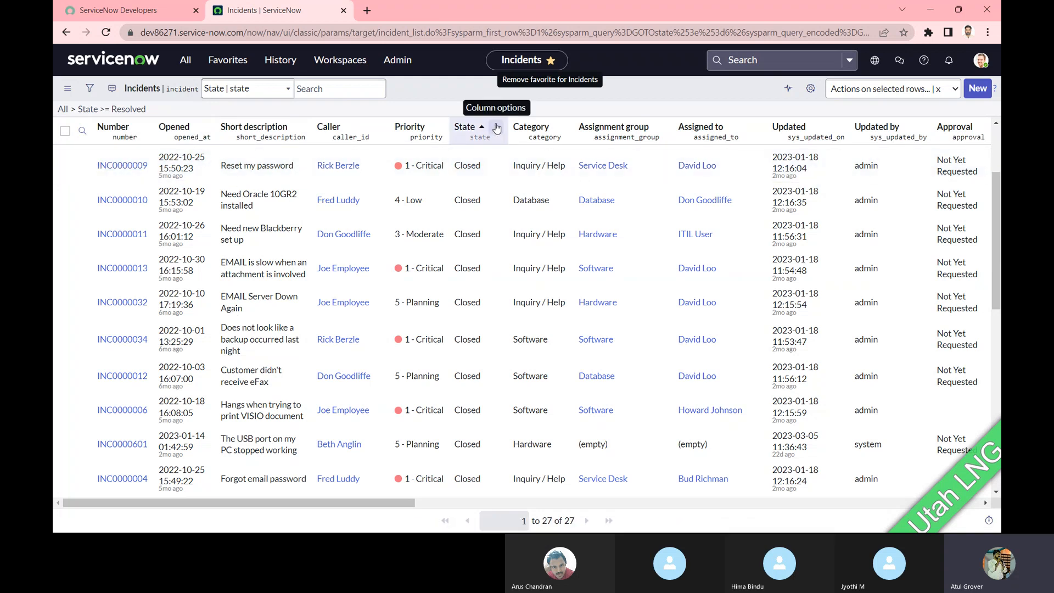
- Review the State column's options and the context options of a State value in the list
{"action": "left_click", "coordinate": [492, 130]}
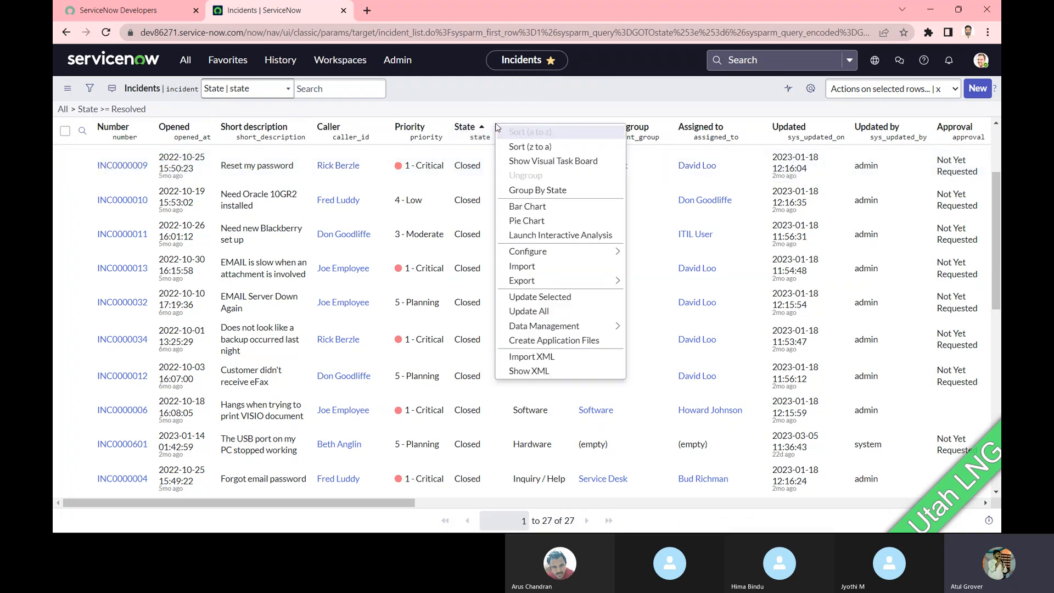
{"action": "right_click", "coordinate": [479, 236]}
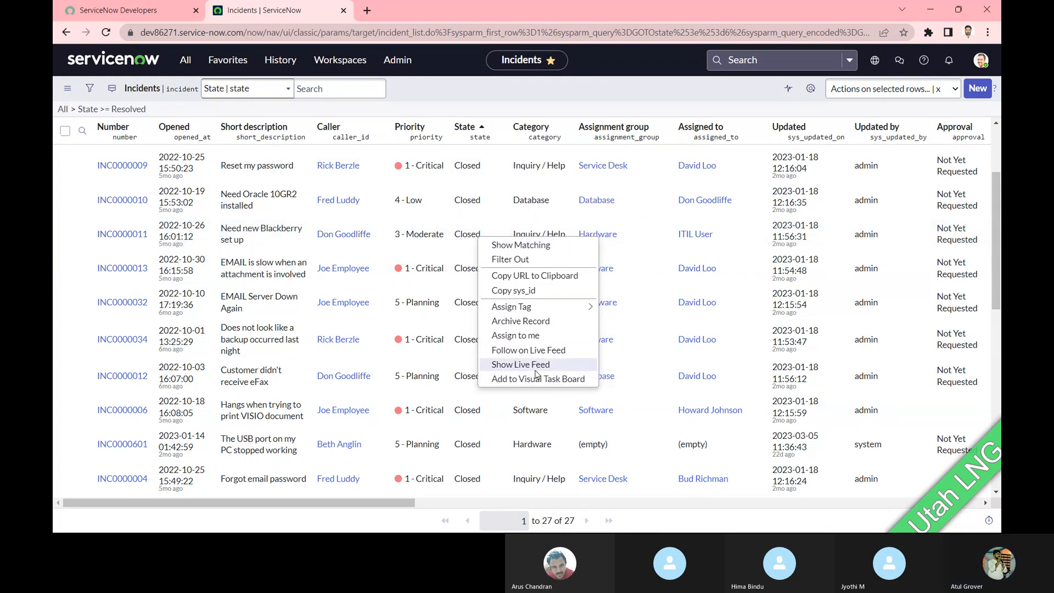
{"action": "left_click", "coordinate": [505, 107]}
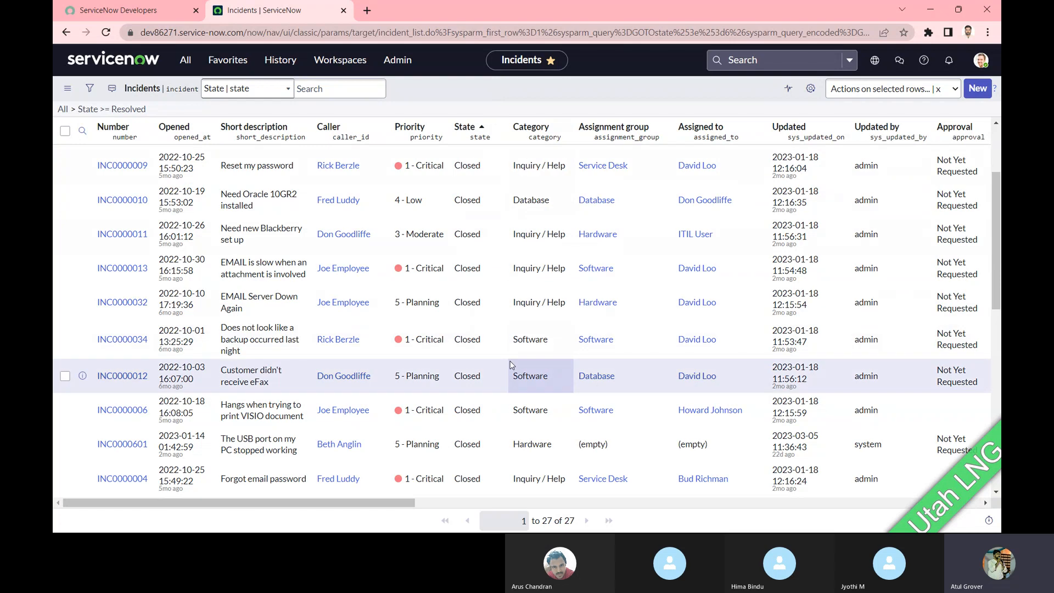
- Clear the list's conditions and show only the incidents matching the New state
{"action": "left_click", "coordinate": [65, 109]}
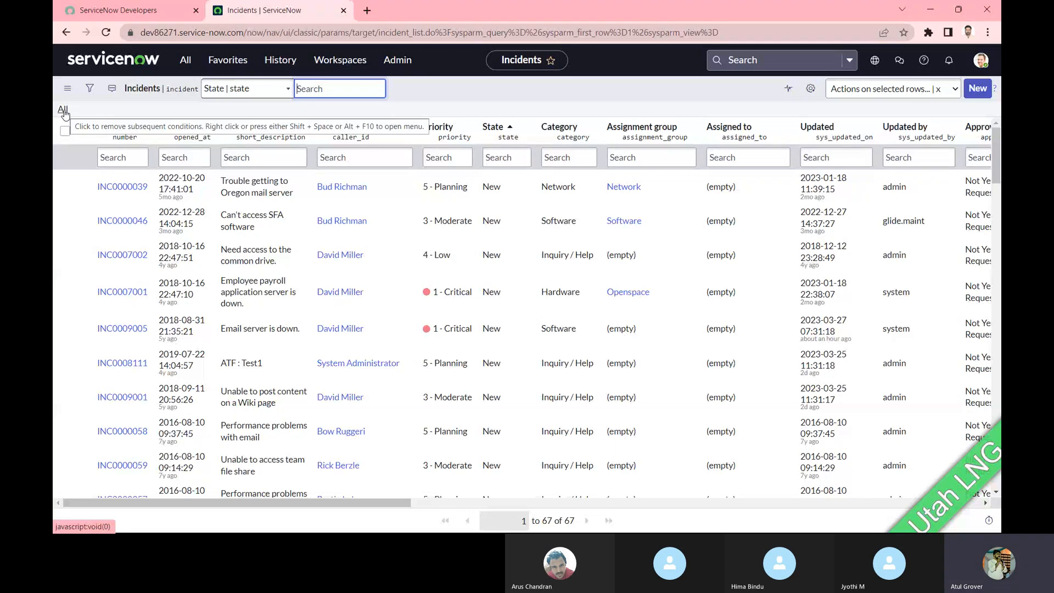
{"action": "left_click", "coordinate": [504, 158]}
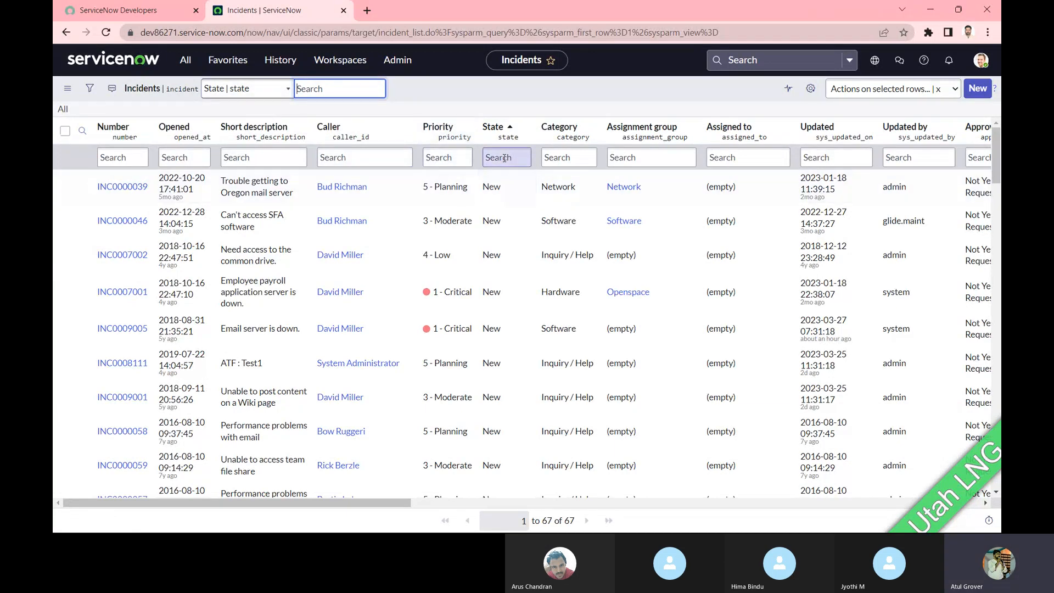
{"action": "type", "text": "*"}
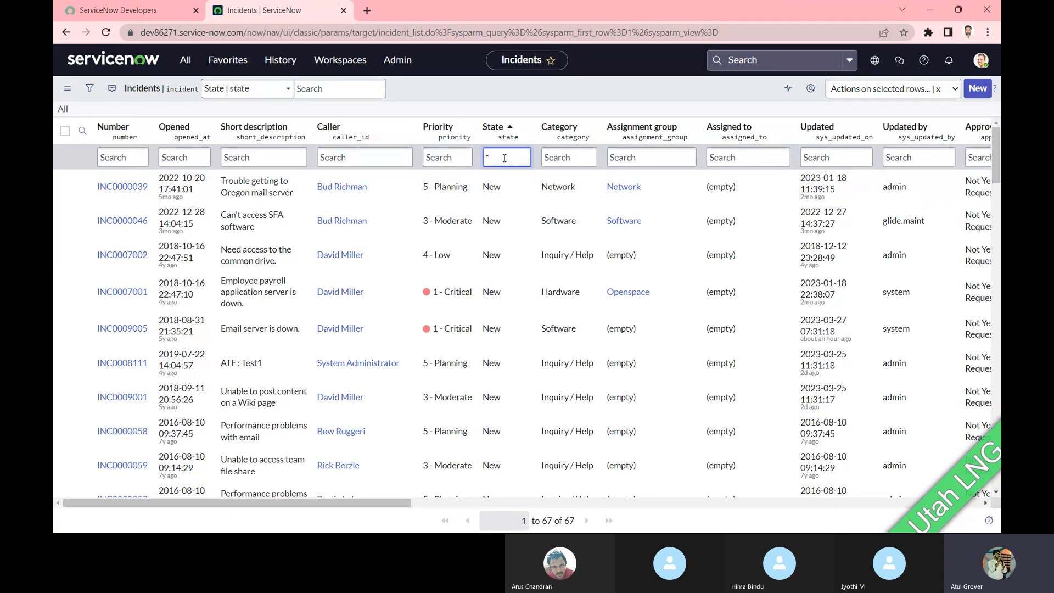
{"action": "key", "text": "BackSpace"}
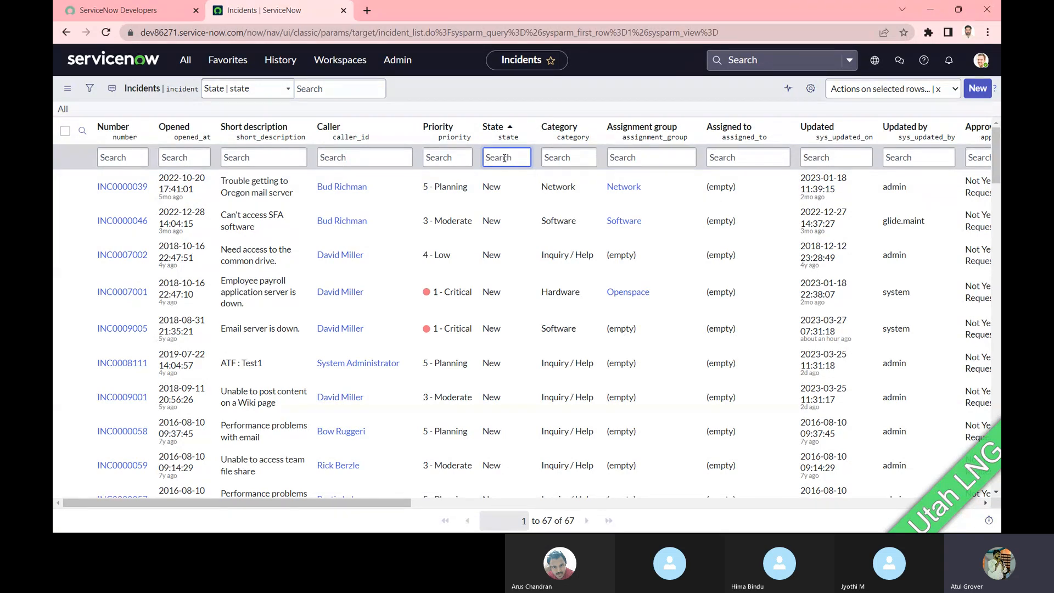
{"action": "right_click", "coordinate": [497, 187]}
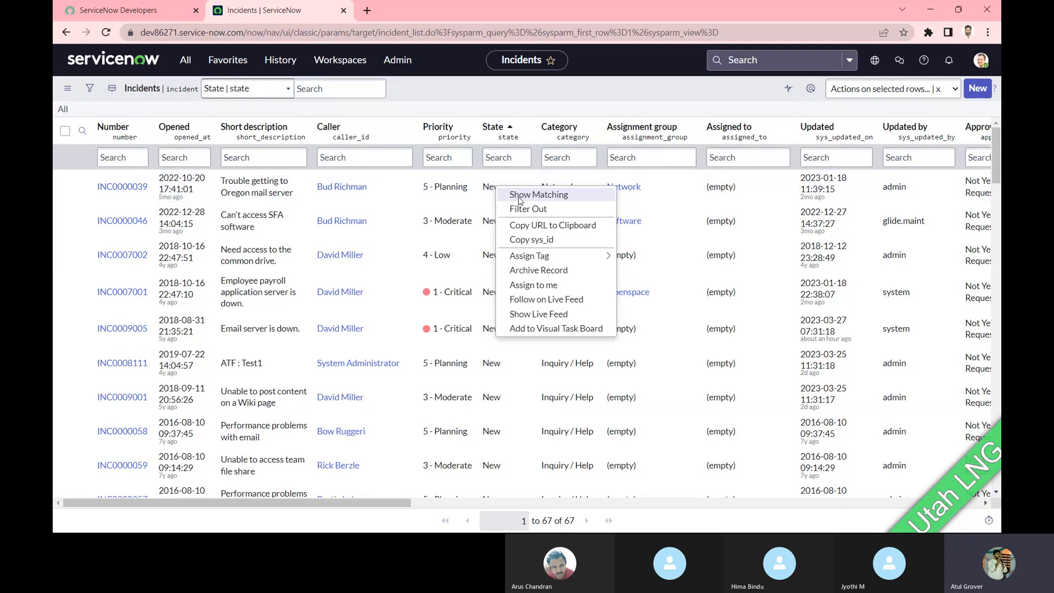
{"action": "left_click", "coordinate": [520, 200]}
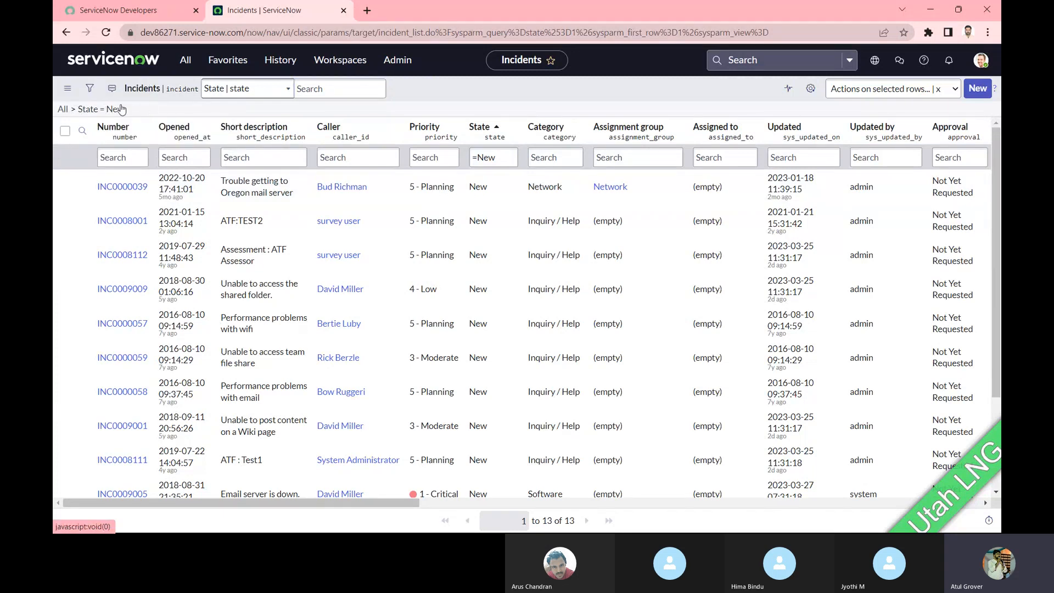
- Clear the list's conditions, filter out the incidents in the New state and look through the remaining records
{"action": "left_click", "coordinate": [63, 111]}
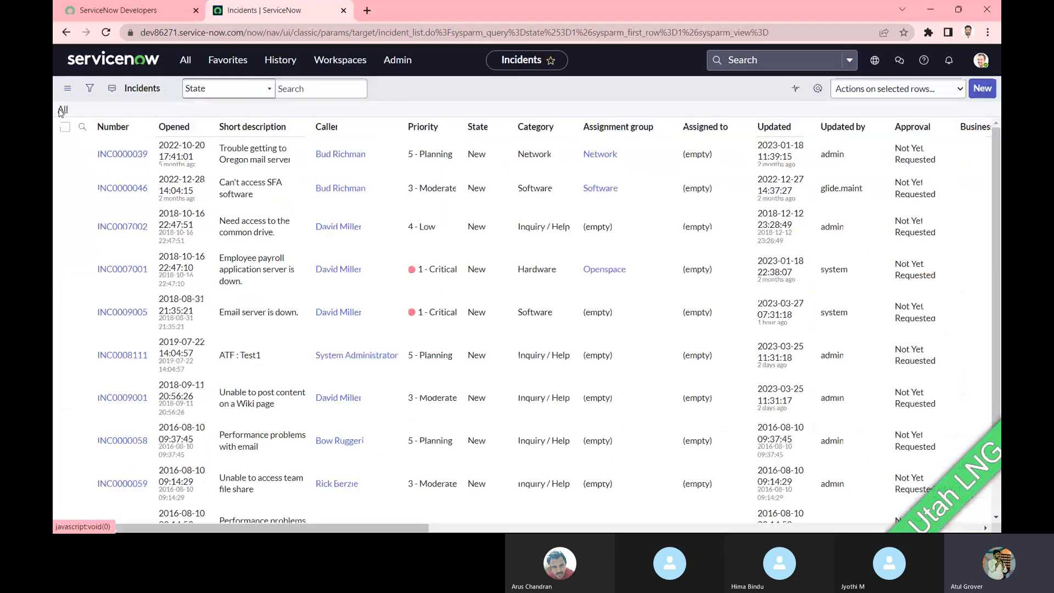
{"action": "right_click", "coordinate": [486, 219]}
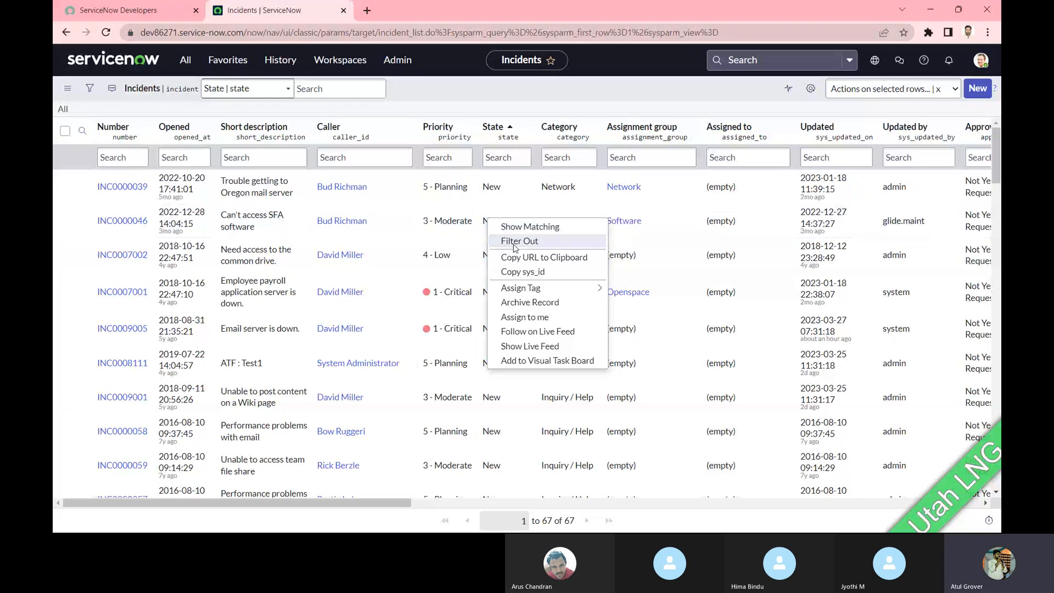
{"action": "left_click", "coordinate": [515, 247]}
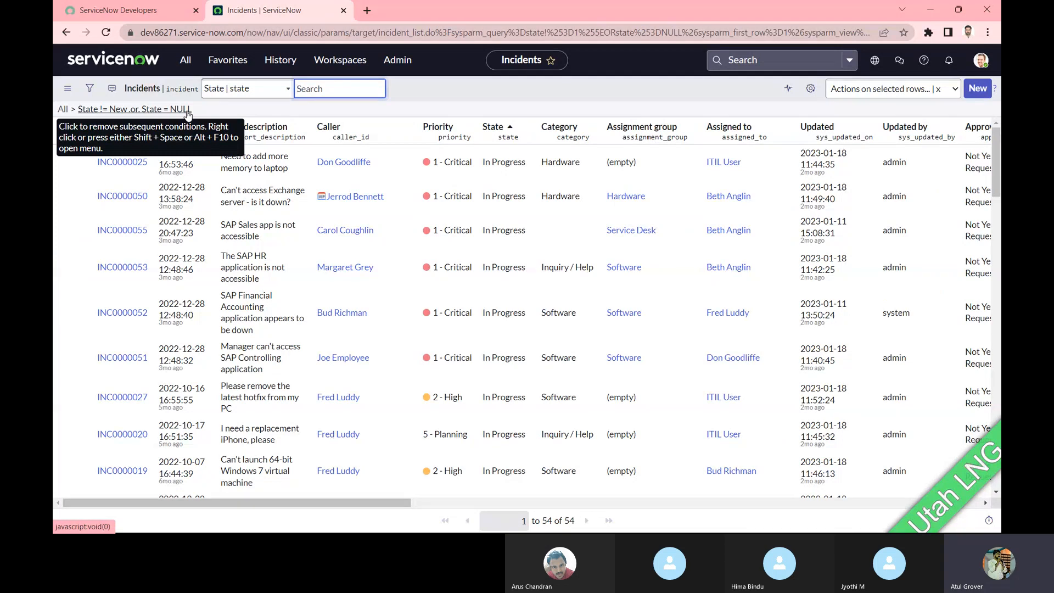
{"action": "scroll", "coordinate": [485, 262], "scroll_direction": "down", "scroll_amount": 3}
{"action": "scroll", "coordinate": [485, 262], "scroll_direction": "down", "scroll_amount": 7}
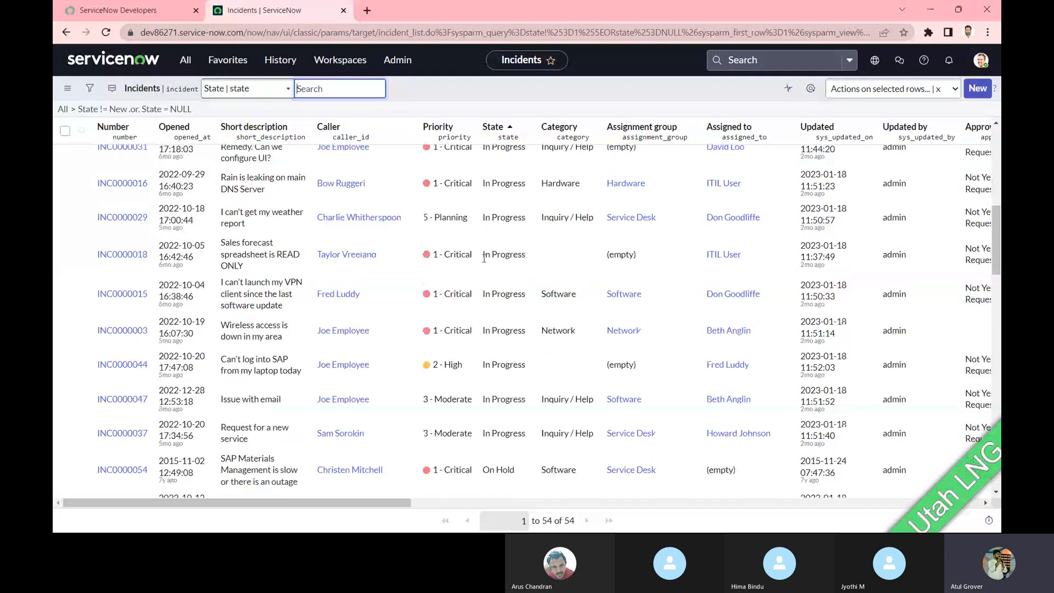
{"action": "scroll", "coordinate": [485, 258], "scroll_direction": "up", "scroll_amount": 3}
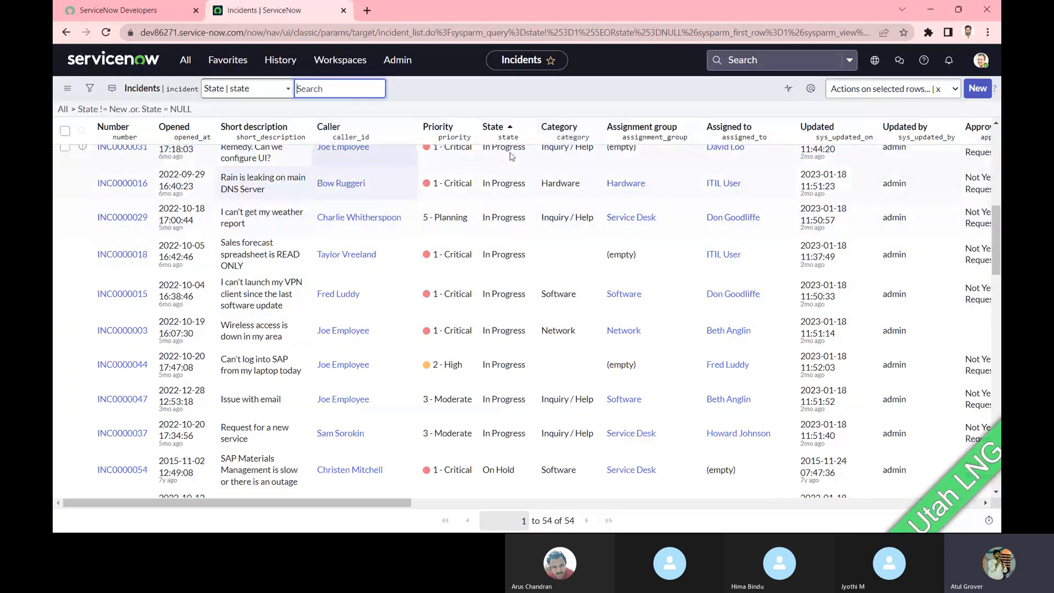
- Change the short descriptions of the five consecutive incidents from INC0000015 to INC0000037 to "LNG world" in one inline edit
{"action": "left_click", "coordinate": [301, 311]}
{"action": "key", "text": "shift+Down"}
{"action": "key", "text": "shift+Down"}
{"action": "key", "text": "shift+Down"}
{"action": "key", "text": "shift+Down"}
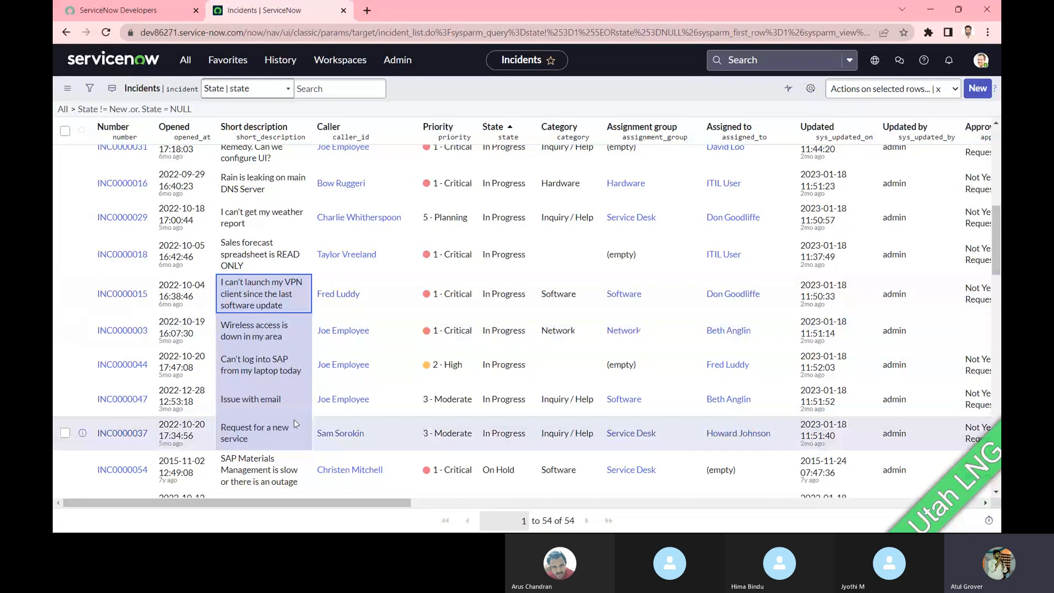
{"action": "double_click", "coordinate": [295, 407]}
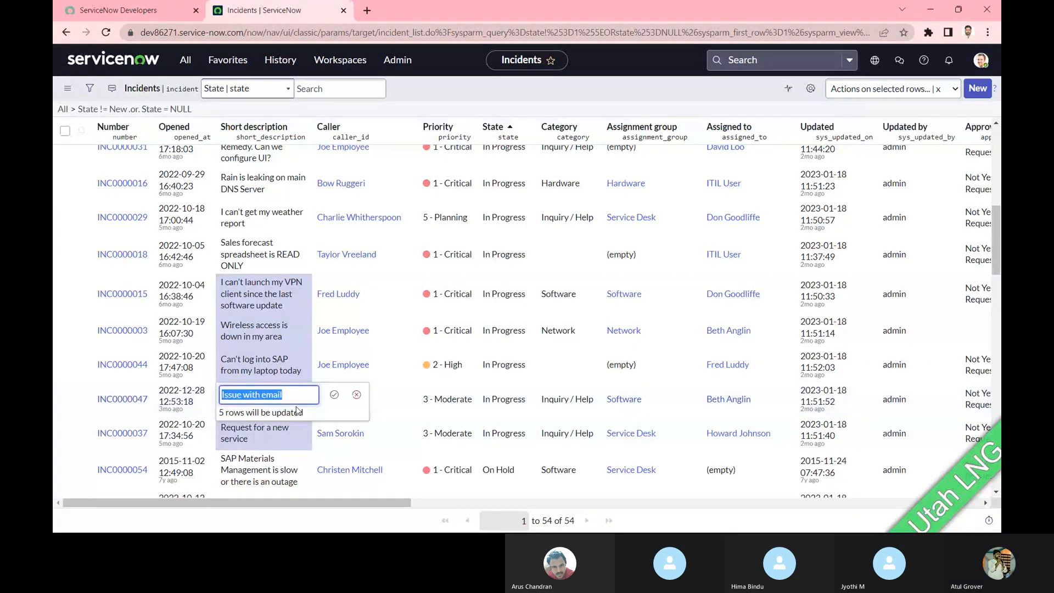
{"action": "type", "text": "LNG world"}
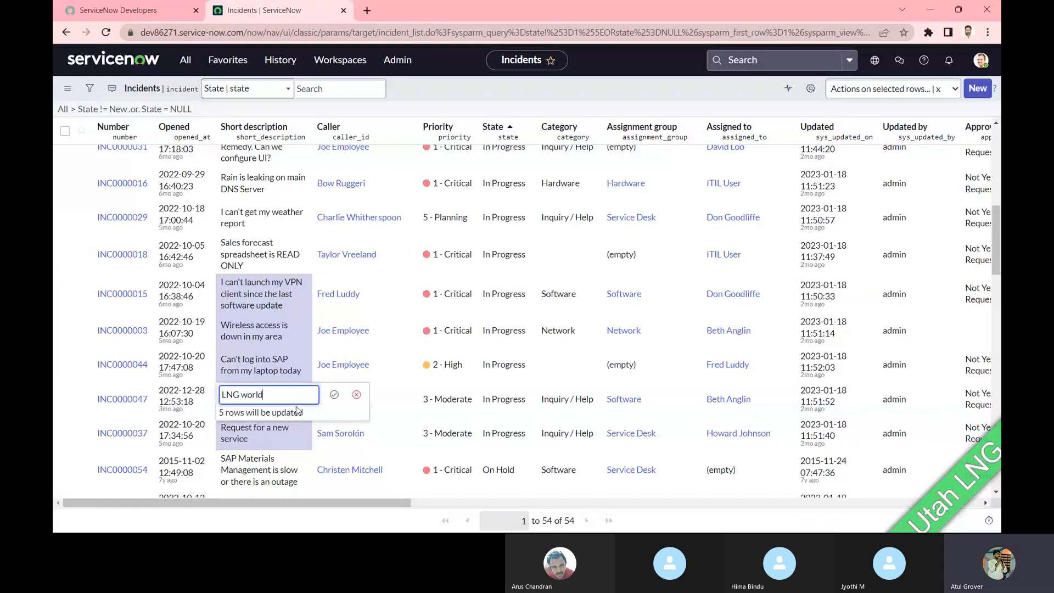
{"action": "key", "text": "Return"}
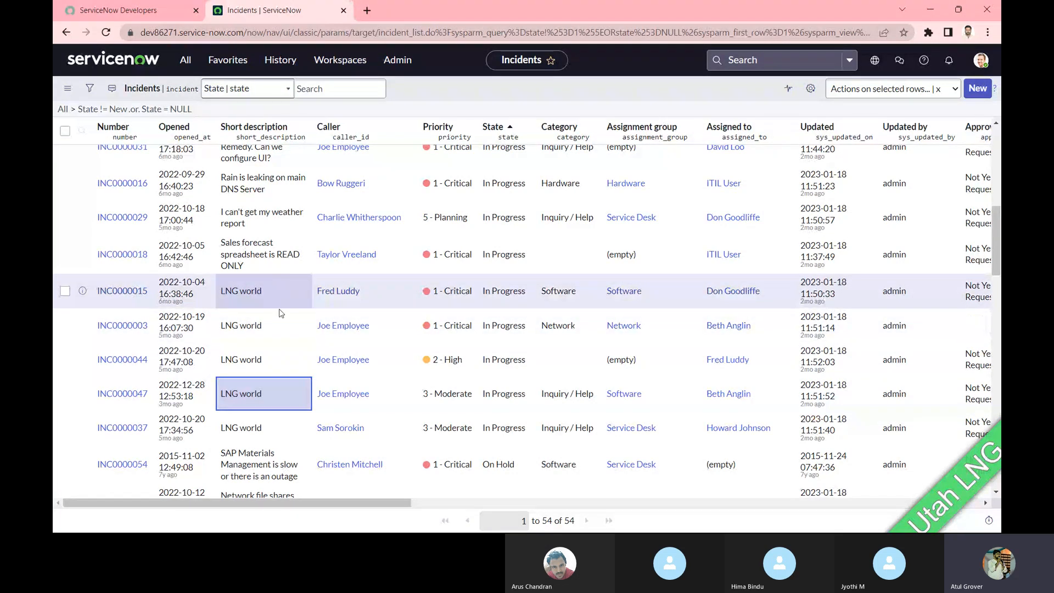
- Change the number of incident INC0000015 to "INC0000015sdasdas" directly in the list
{"action": "left_click", "coordinate": [132, 299]}
{"action": "double_click", "coordinate": [132, 299]}
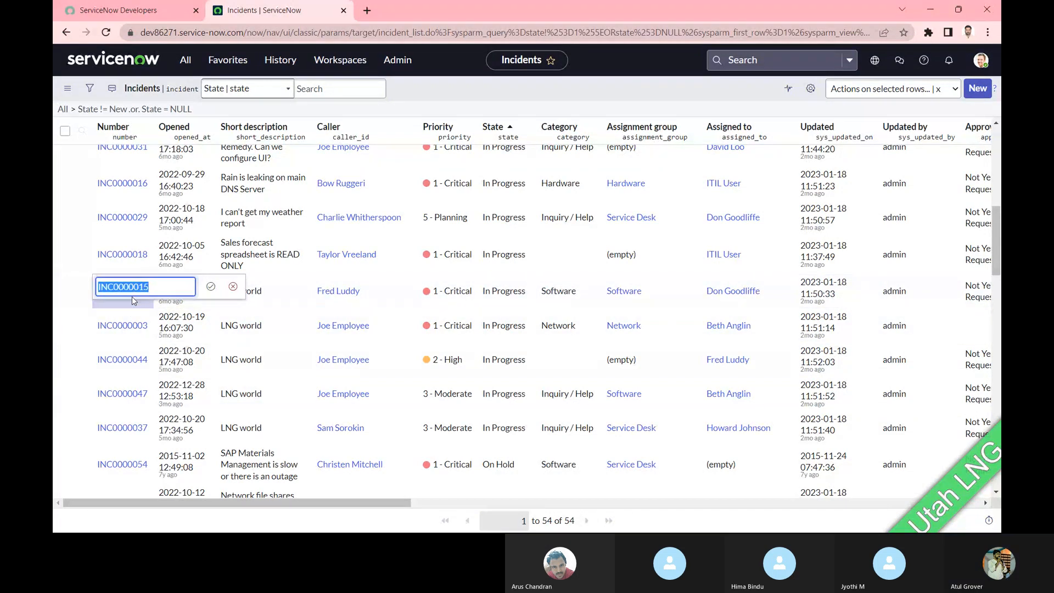
{"action": "key", "text": "End"}
{"action": "type", "text": "sdasdas"}
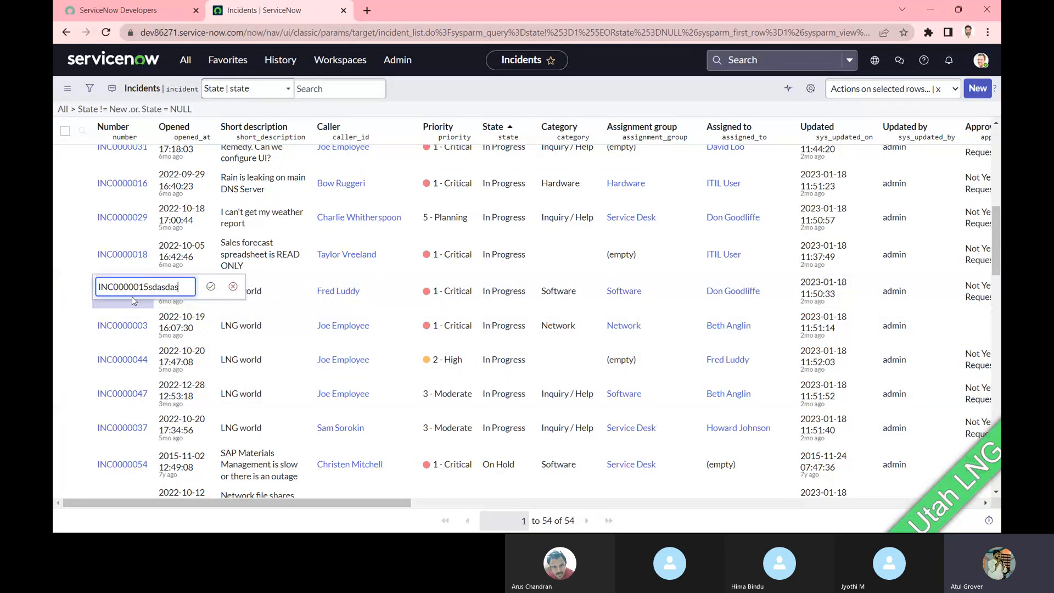
{"action": "key", "text": "Return"}
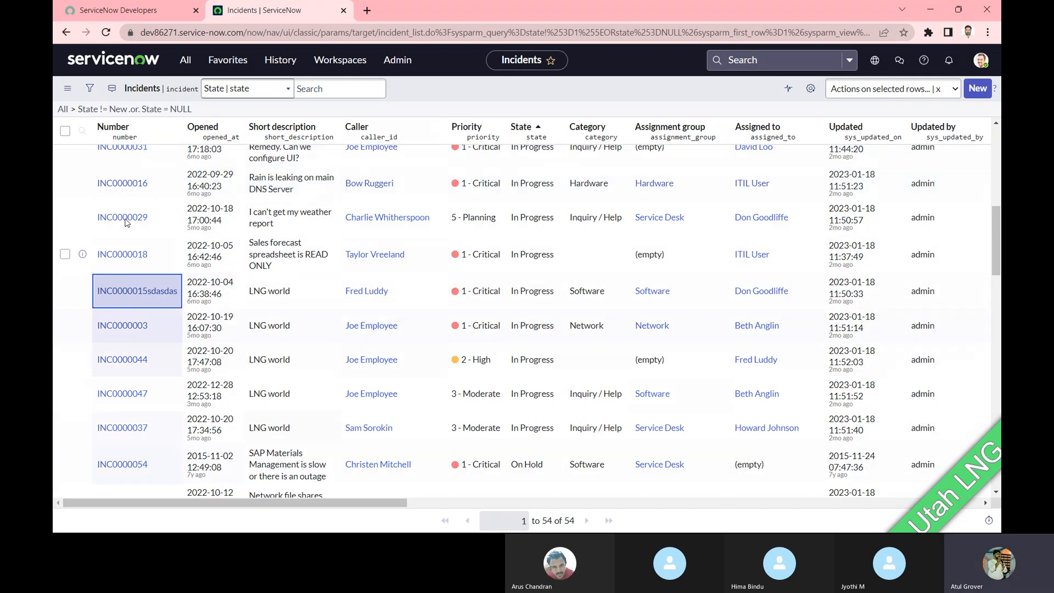
- Clear the list's conditions and set the list to show 20 rows per page
{"action": "left_click", "coordinate": [66, 89]}
{"action": "mouse_move", "coordinate": [122, 130]}
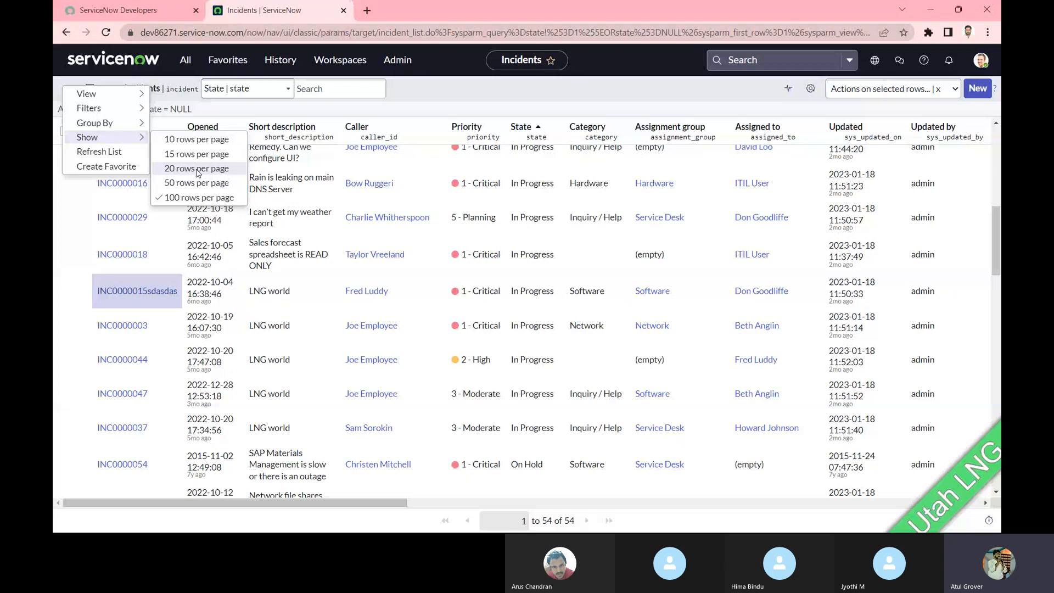
{"action": "left_click", "coordinate": [399, 127]}
{"action": "scroll", "coordinate": [399, 164], "scroll_direction": "up", "scroll_amount": 5}
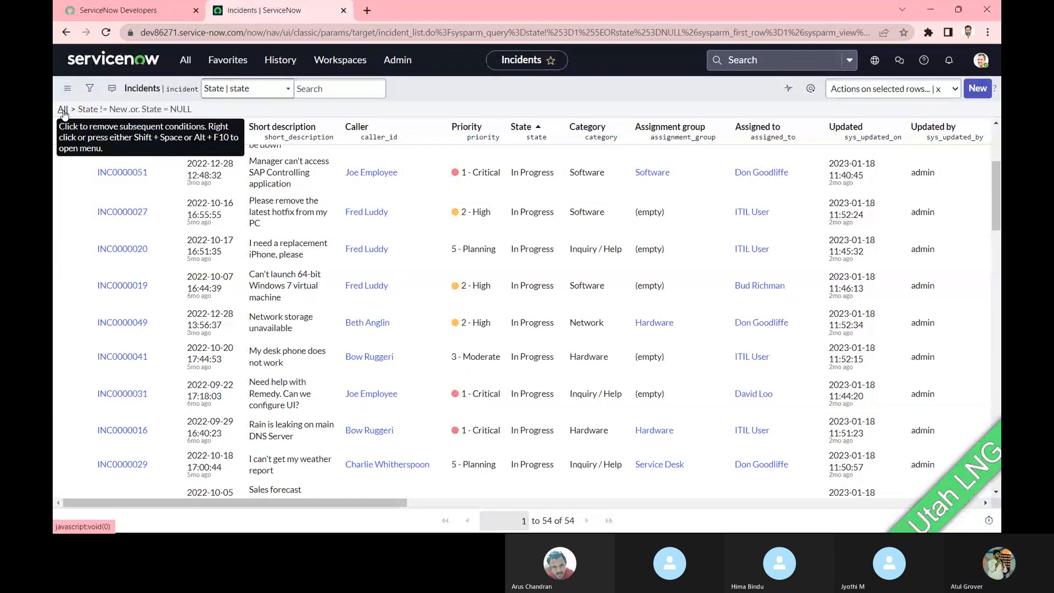
{"action": "left_click", "coordinate": [63, 110]}
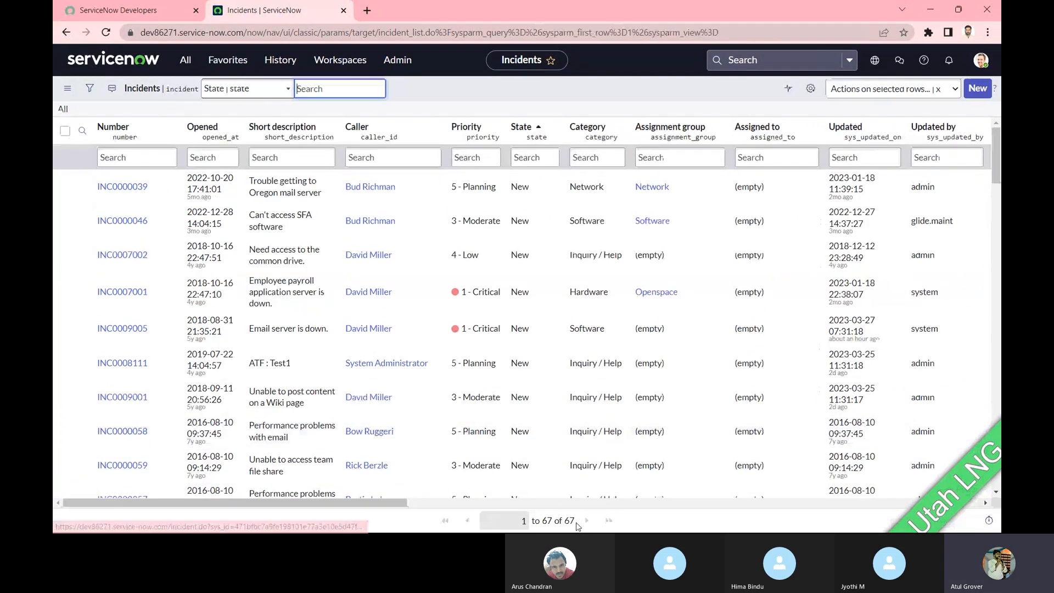
{"action": "left_click_drag", "start_coordinate": [578, 526], "coordinate": [547, 522]}
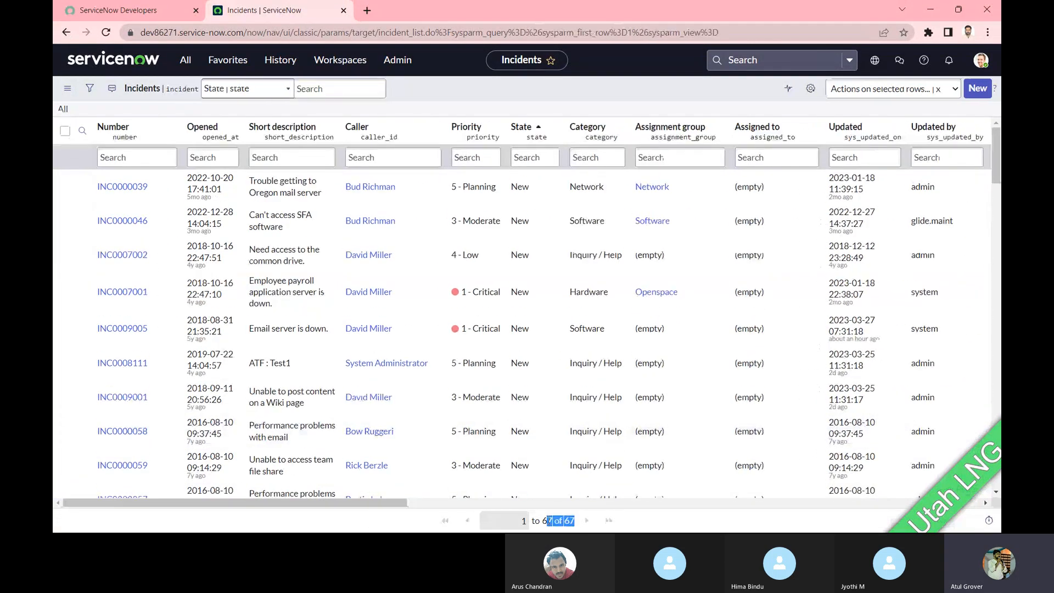
{"action": "left_click", "coordinate": [67, 88]}
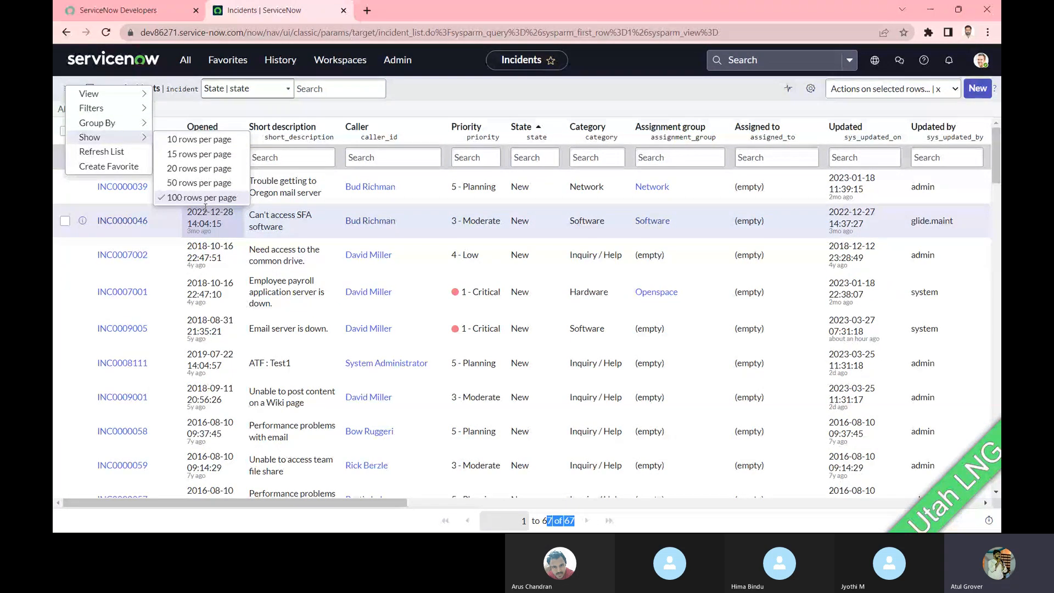
{"action": "left_click", "coordinate": [207, 169]}
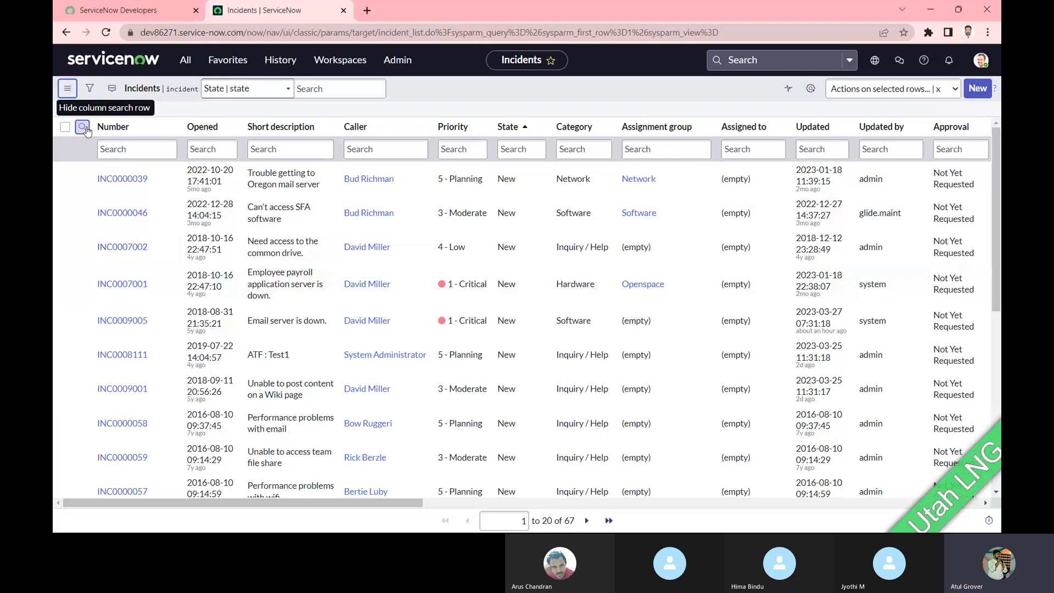
- Hide the column search row and bring it back with the filter condition builder open
{"action": "left_click", "coordinate": [83, 127]}
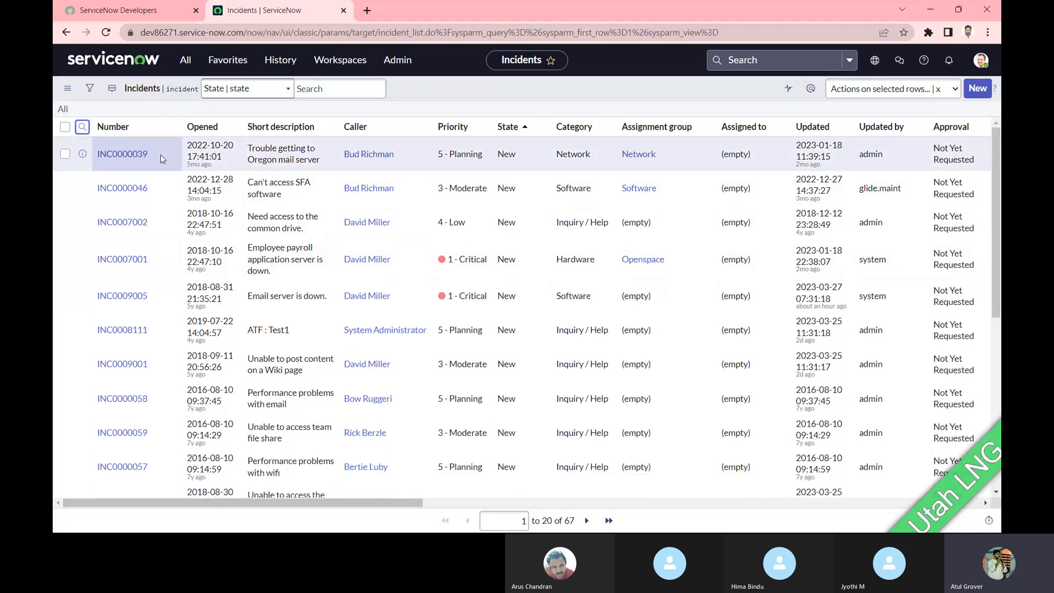
{"action": "left_click", "coordinate": [89, 89]}
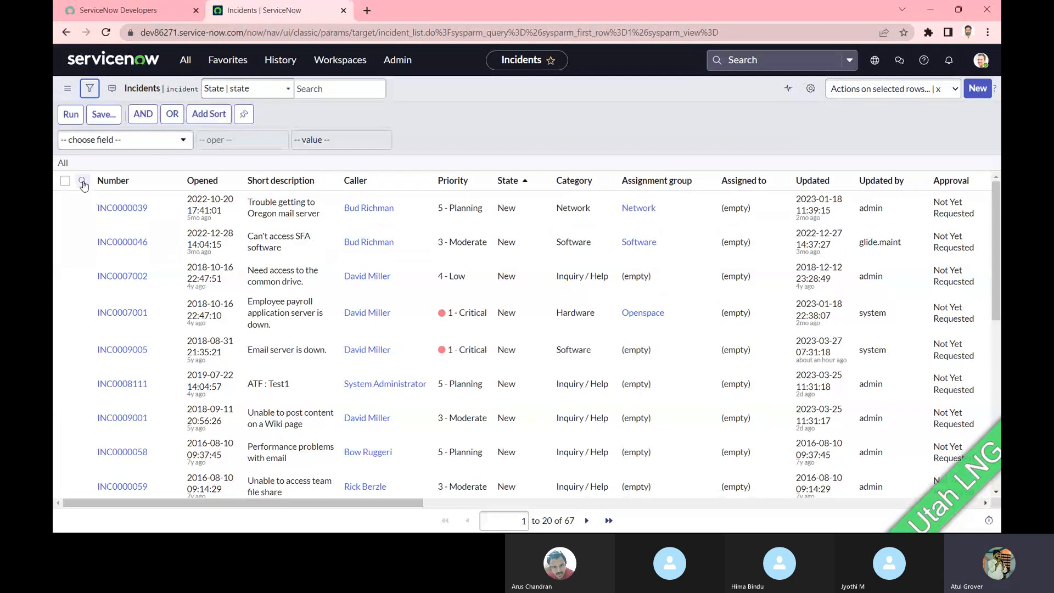
{"action": "left_click", "coordinate": [84, 186]}
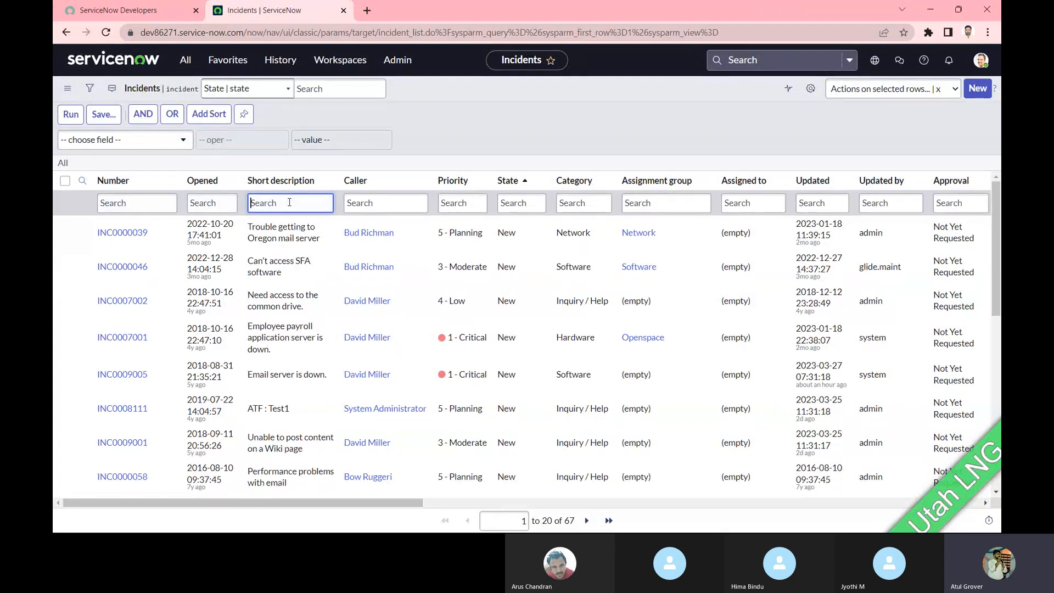
- Search the Caller column for names containing a caller's first name, using the * prefix
{"action": "left_click", "coordinate": [376, 203]}
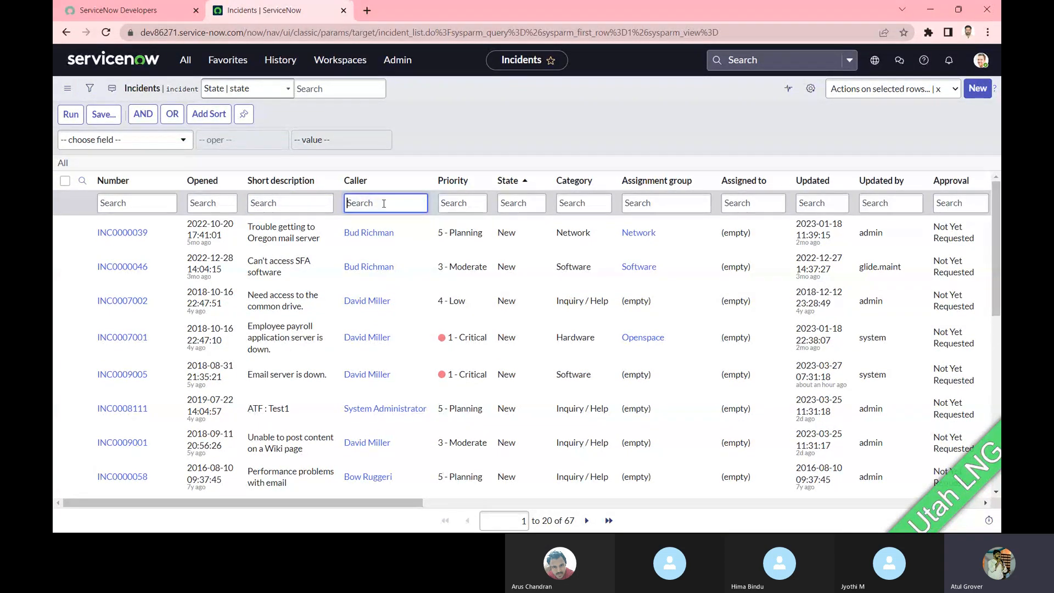
{"action": "type", "text": "*david"}
{"action": "key", "text": "Return"}
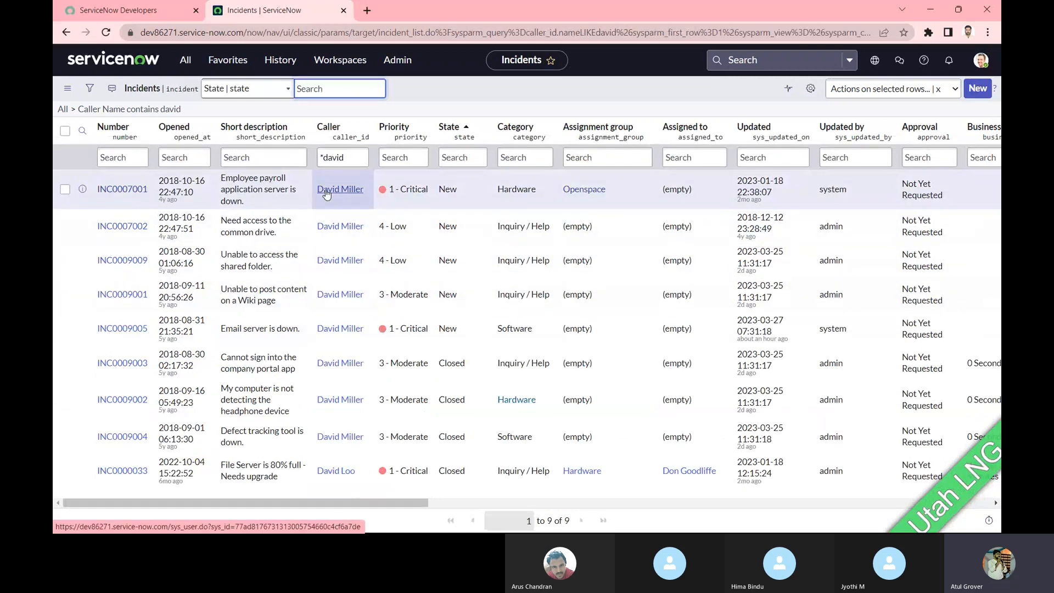
- Rerun the Caller column search without the * prefix to match names starting with the search term
{"action": "left_click", "coordinate": [323, 156]}
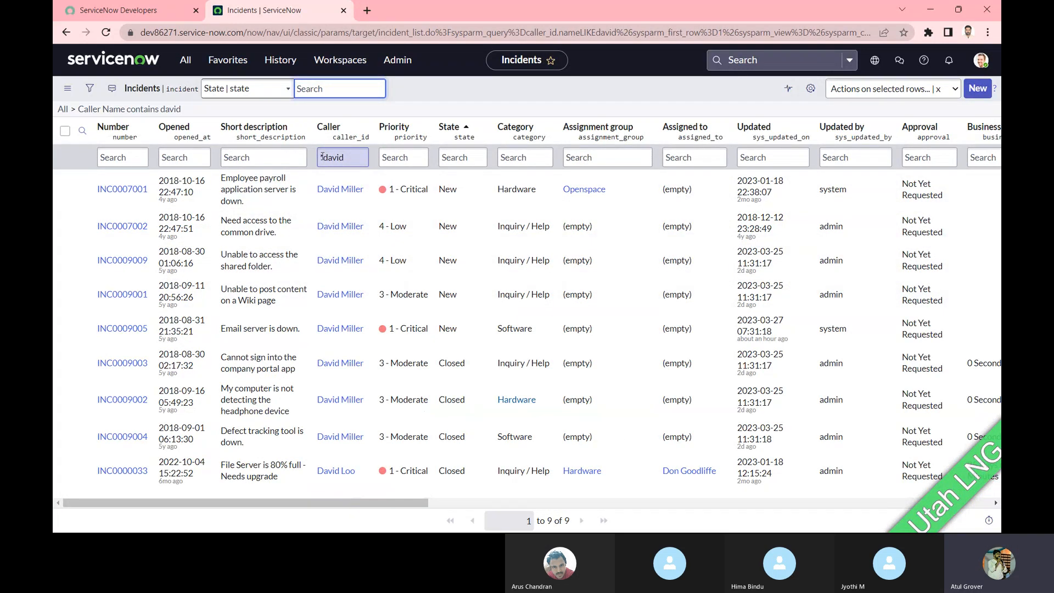
{"action": "key", "text": "BackSpace"}
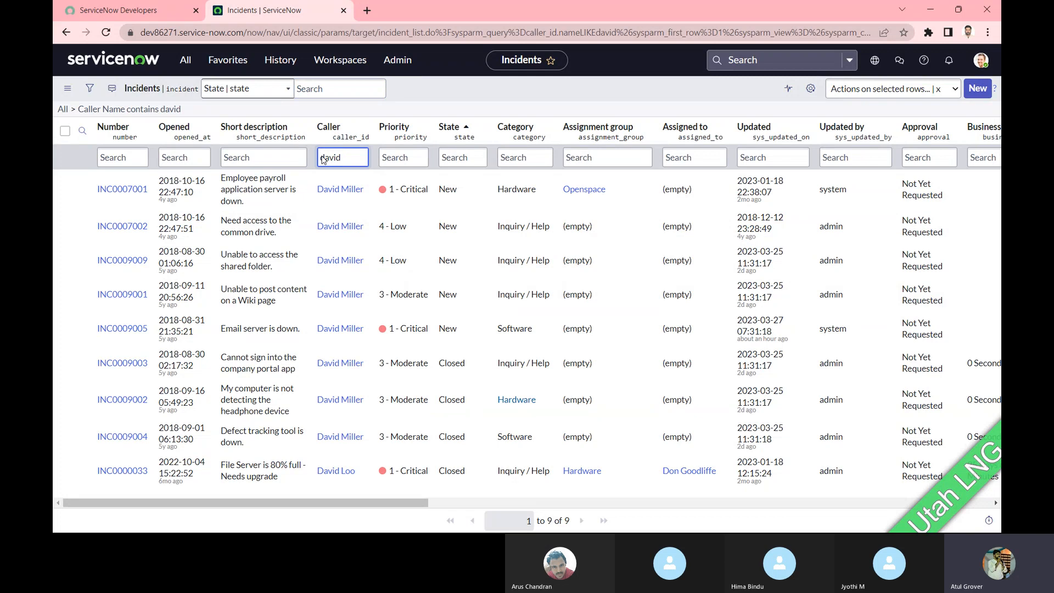
{"action": "key", "text": "Return"}
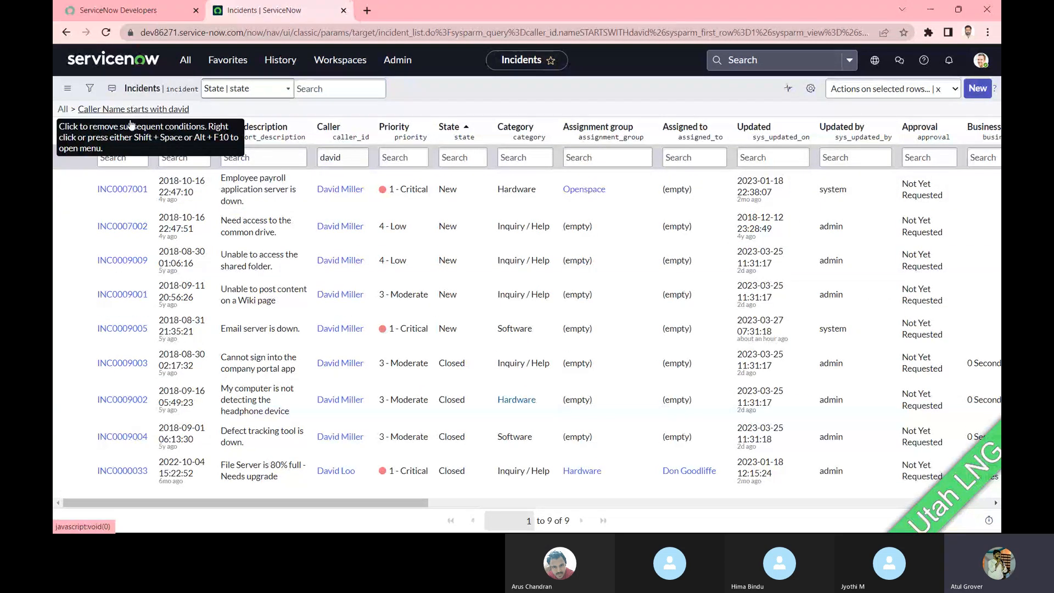
- Restore the * prefix in the Caller column search and run the contains search again
{"action": "left_click", "coordinate": [321, 157]}
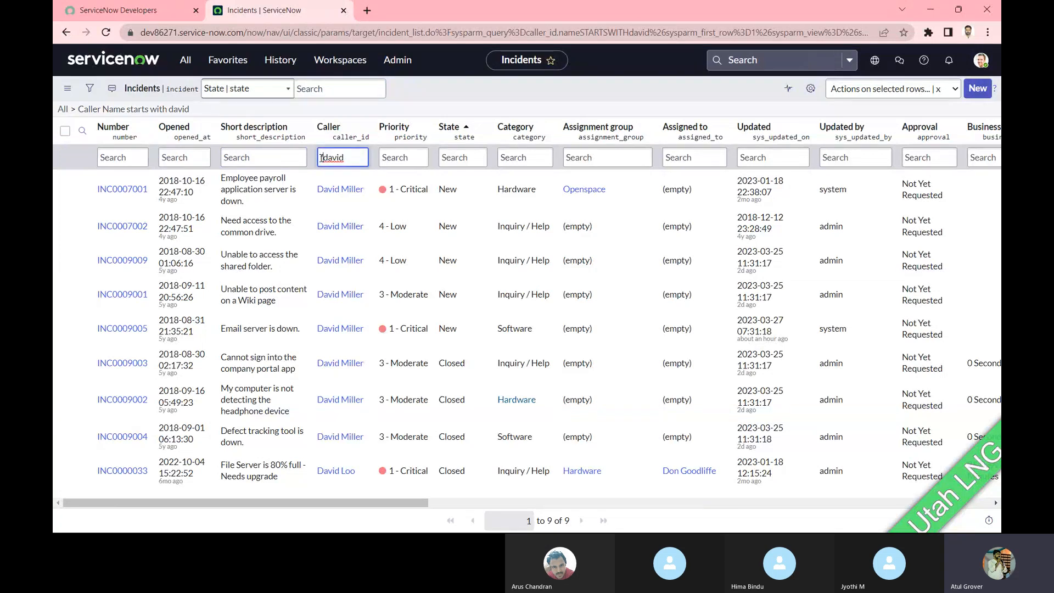
{"action": "type", "text": "*"}
{"action": "key", "text": "Return"}
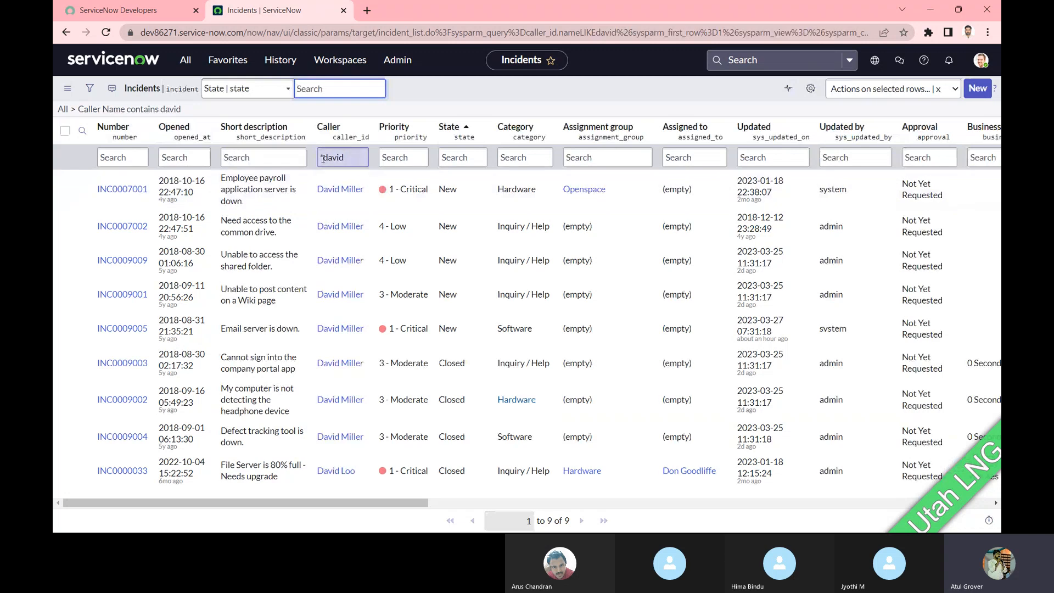
- Search for caller names ending with the same term using the % prefix, and clear the list's conditions
{"action": "left_click", "coordinate": [323, 159]}
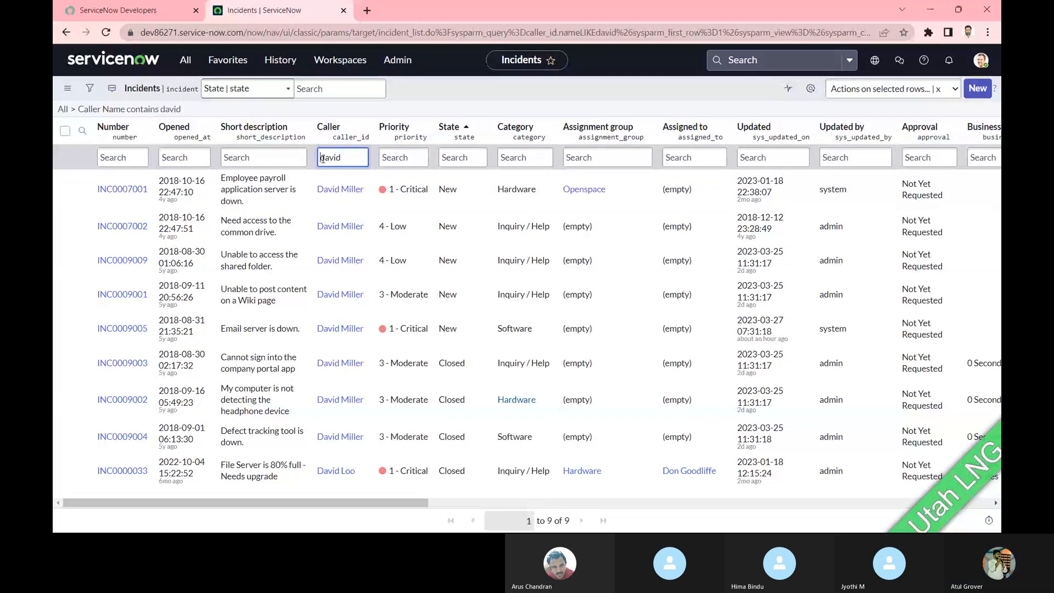
{"action": "type", "text": "%"}
{"action": "key", "text": "Return"}
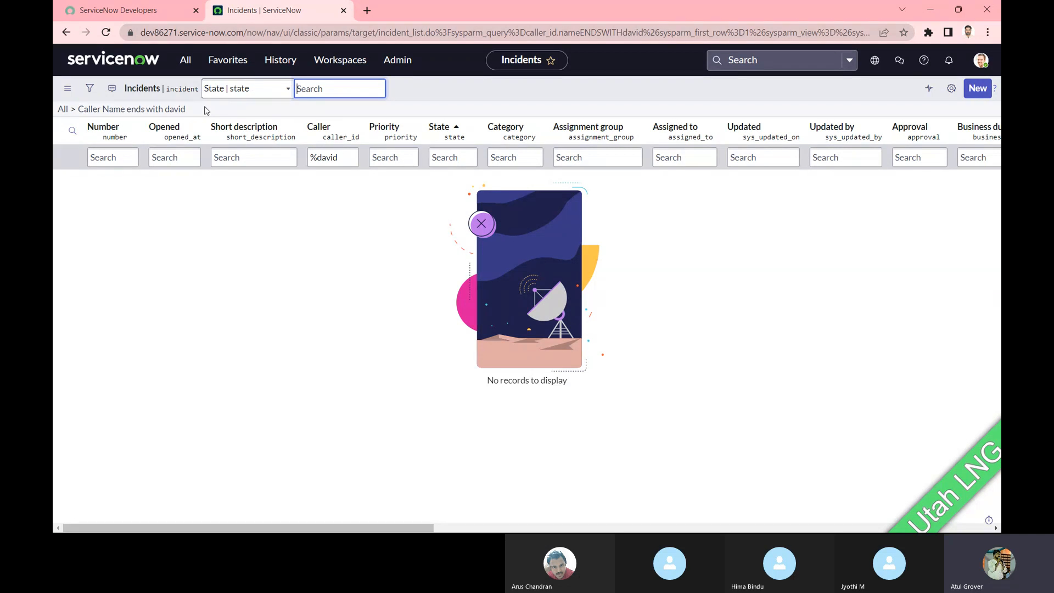
{"action": "left_click", "coordinate": [61, 109]}
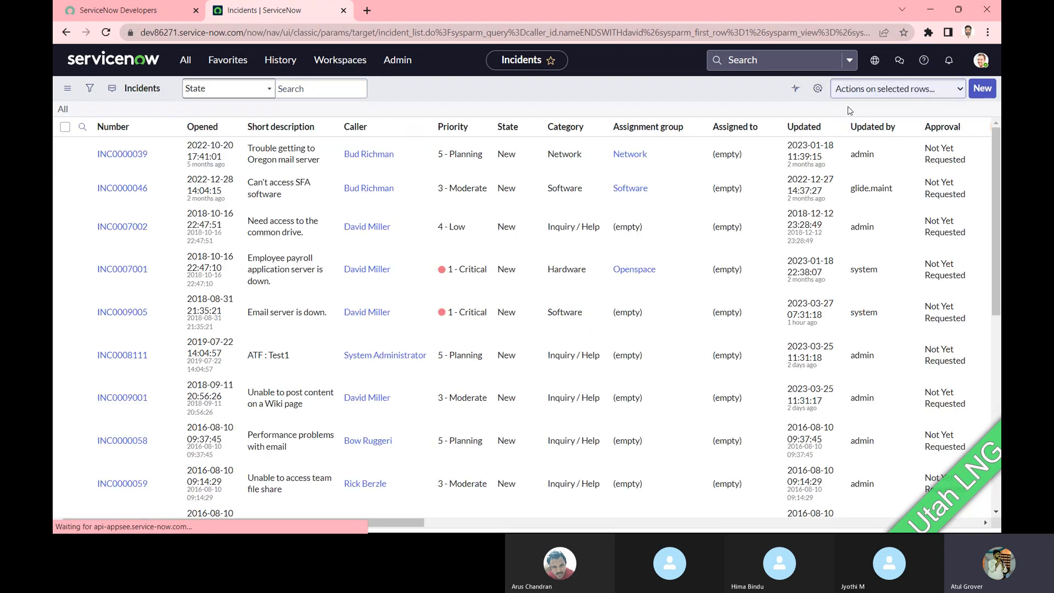
- Review the available columns, selected columns and display options for personalizing the list, and confirm the dialog
{"action": "left_click", "coordinate": [810, 88]}
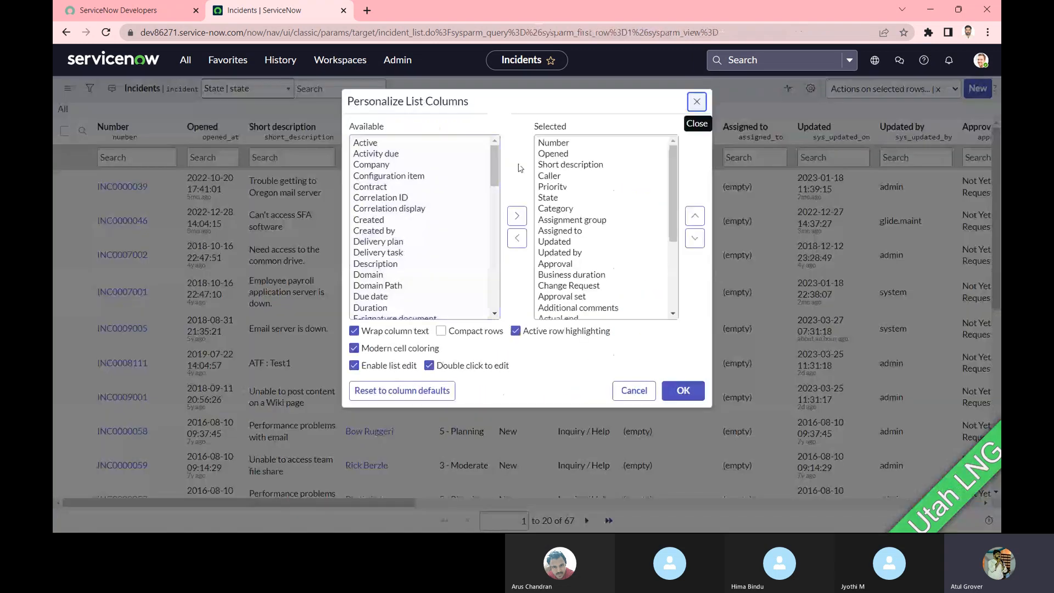
{"action": "left_click_drag", "start_coordinate": [494, 157], "coordinate": [494, 286]}
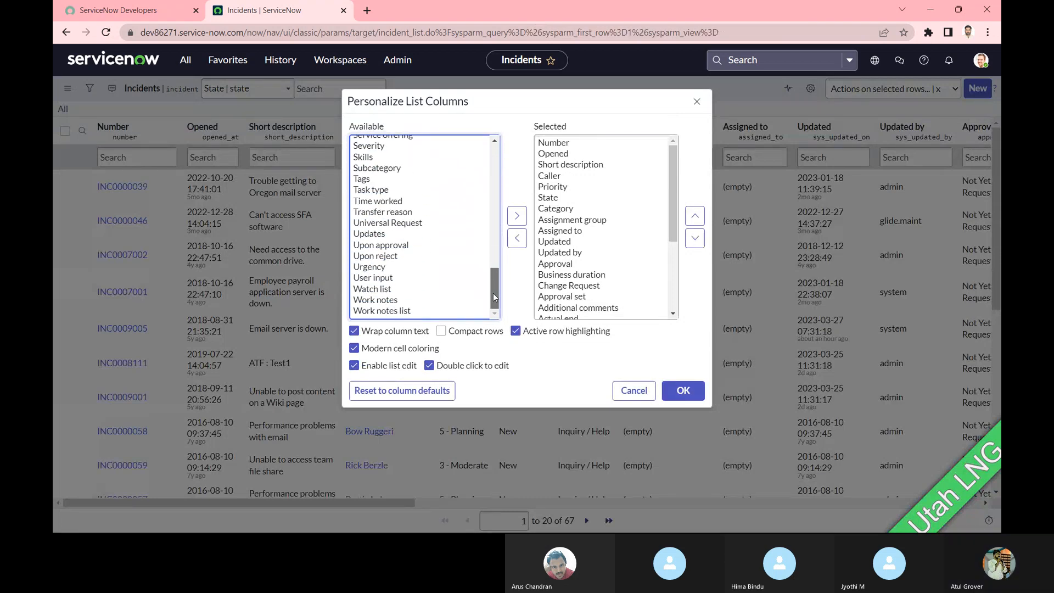
{"action": "left_click_drag", "start_coordinate": [495, 282], "coordinate": [497, 212]}
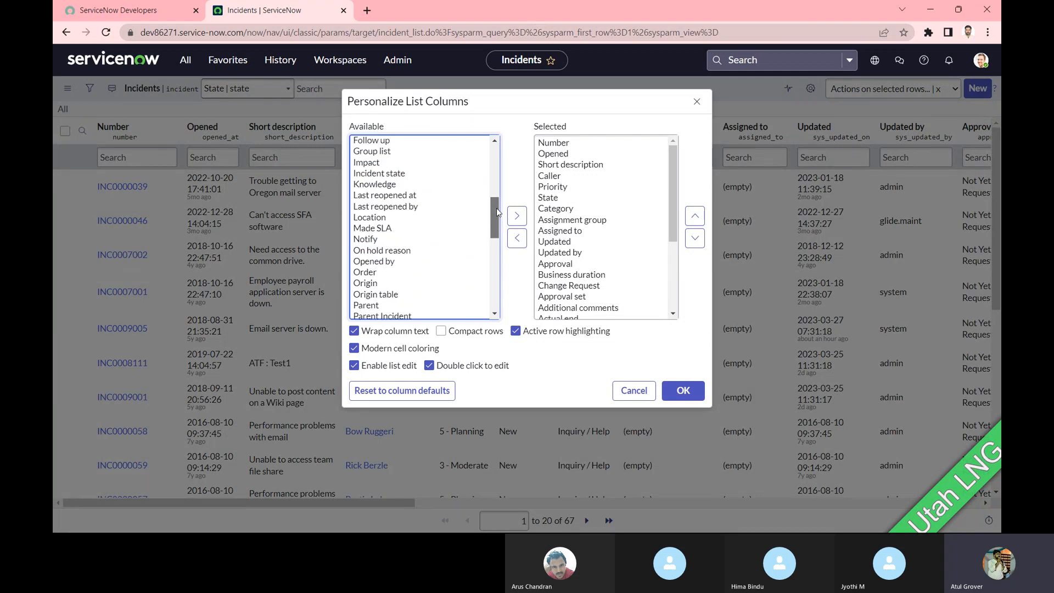
{"action": "left_click", "coordinate": [594, 230]}
{"action": "key", "text": "ctrl+a"}
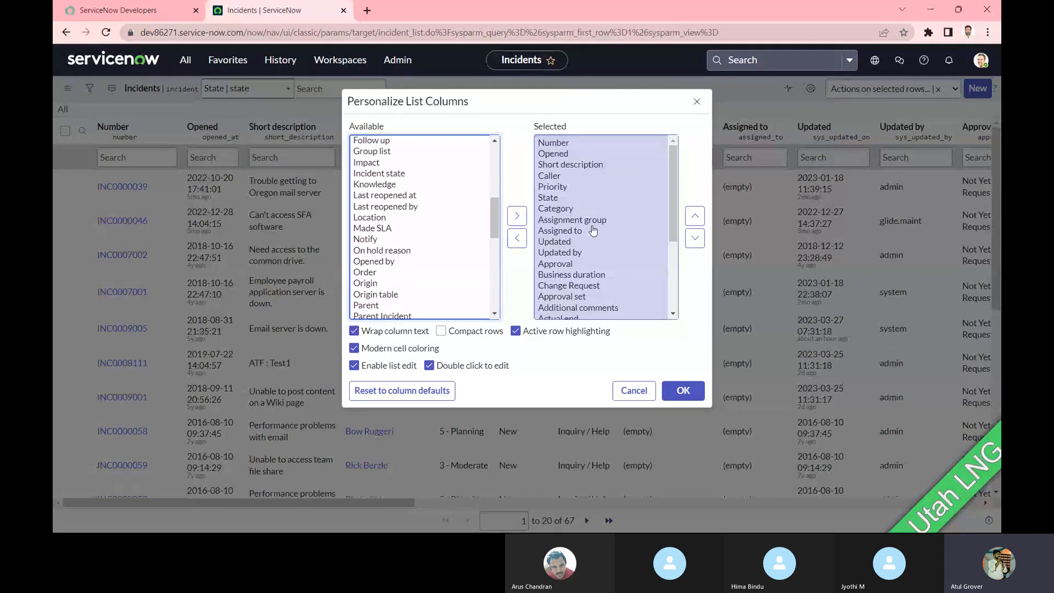
{"action": "left_click", "coordinate": [441, 333]}
{"action": "left_click", "coordinate": [685, 398]}
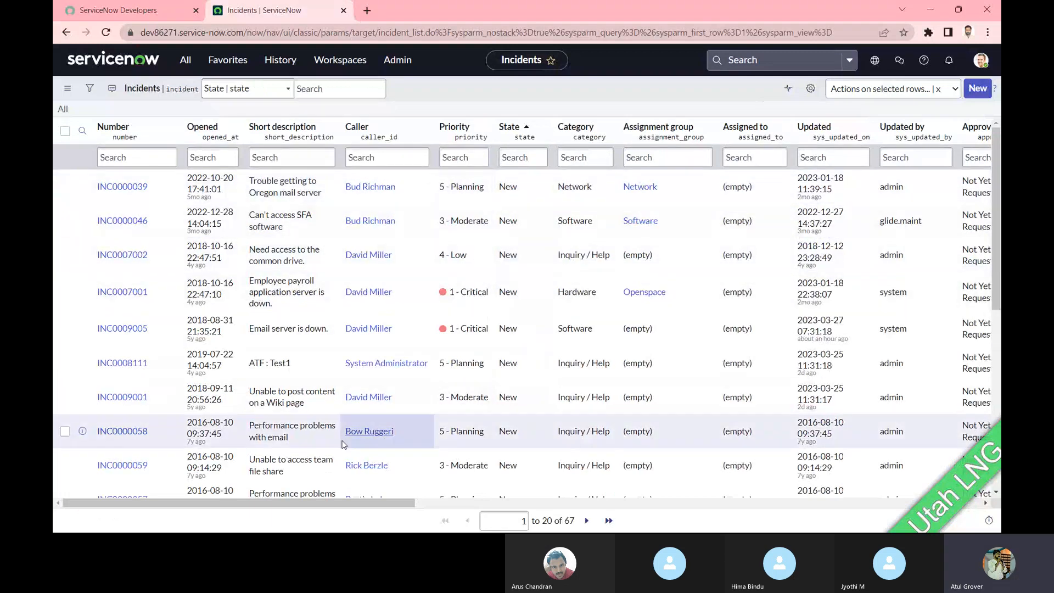
{"action": "mouse_move", "coordinate": [374, 502]}
{"action": "left_mouse_down"}
{"action": "mouse_move", "coordinate": [500, 506]}
{"action": "mouse_move", "coordinate": [375, 505]}
{"action": "left_mouse_up"}
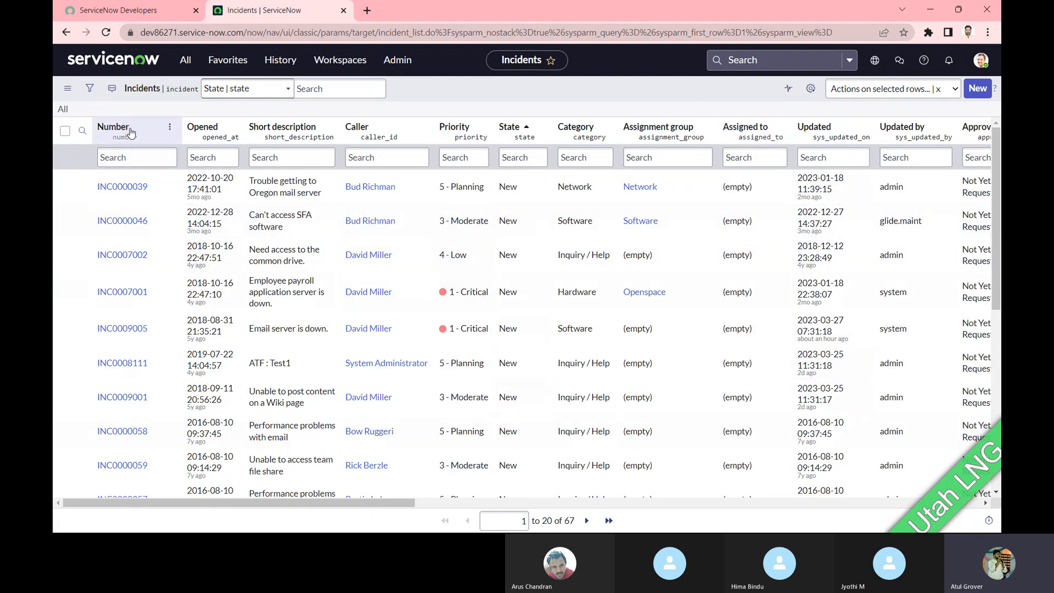
- Review the options offered for the Number column, including the export and update commands
{"action": "left_click", "coordinate": [169, 127]}
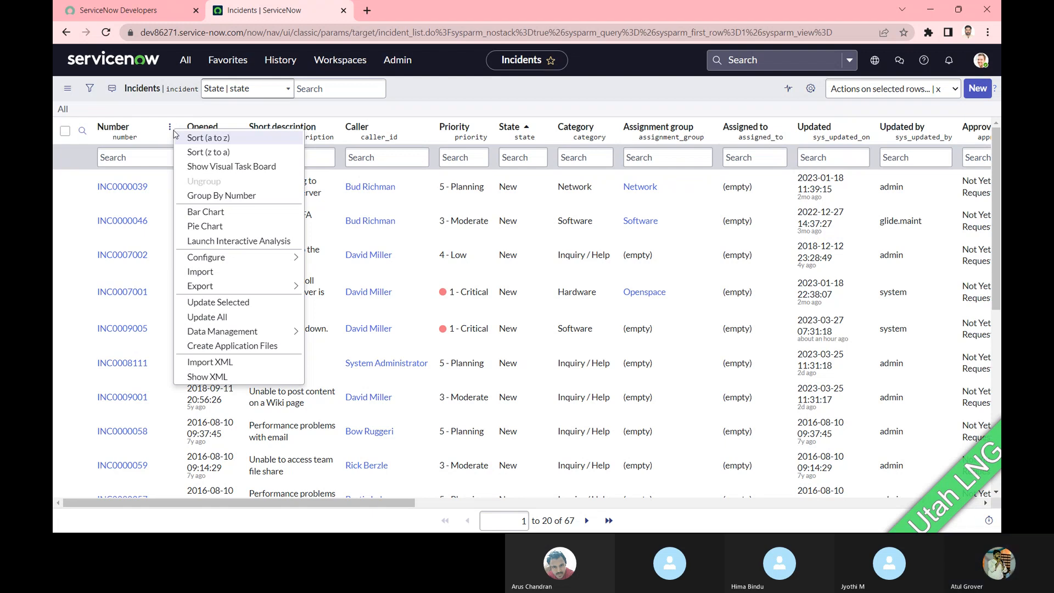
{"action": "mouse_move", "coordinate": [303, 293]}
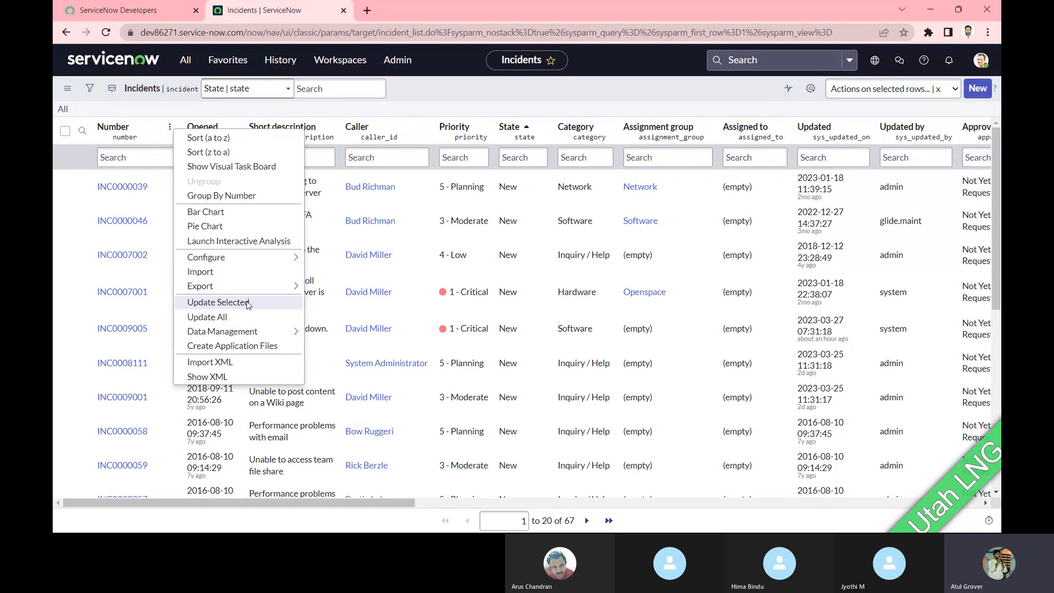
{"action": "left_click", "coordinate": [63, 206]}
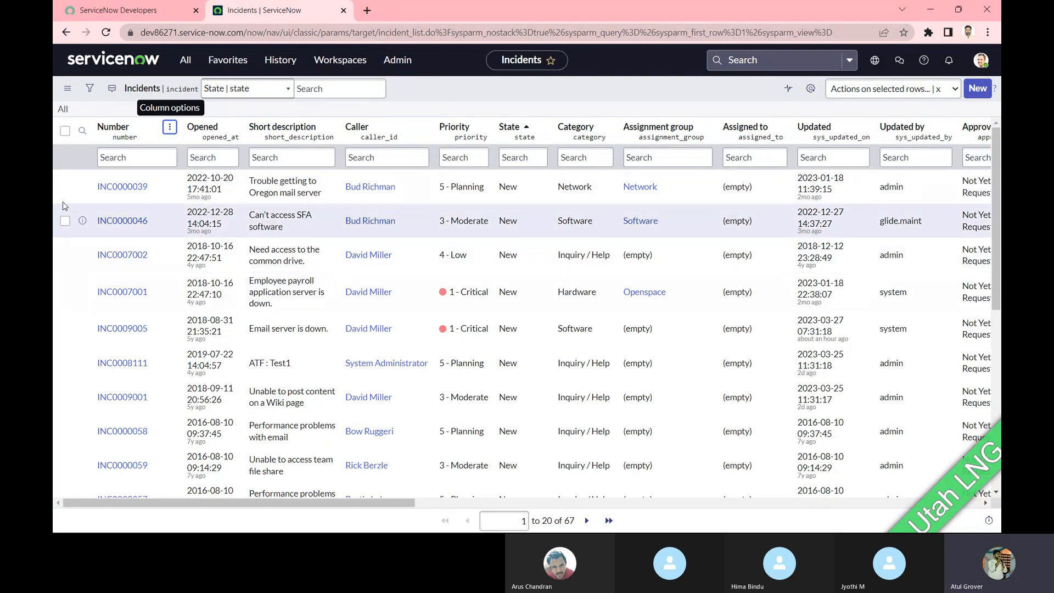
- Select incidents INC0000039 and INC0000046, view the Update Selected form for them and return to the list
{"action": "left_click", "coordinate": [65, 186]}
{"action": "left_click", "coordinate": [64, 220]}
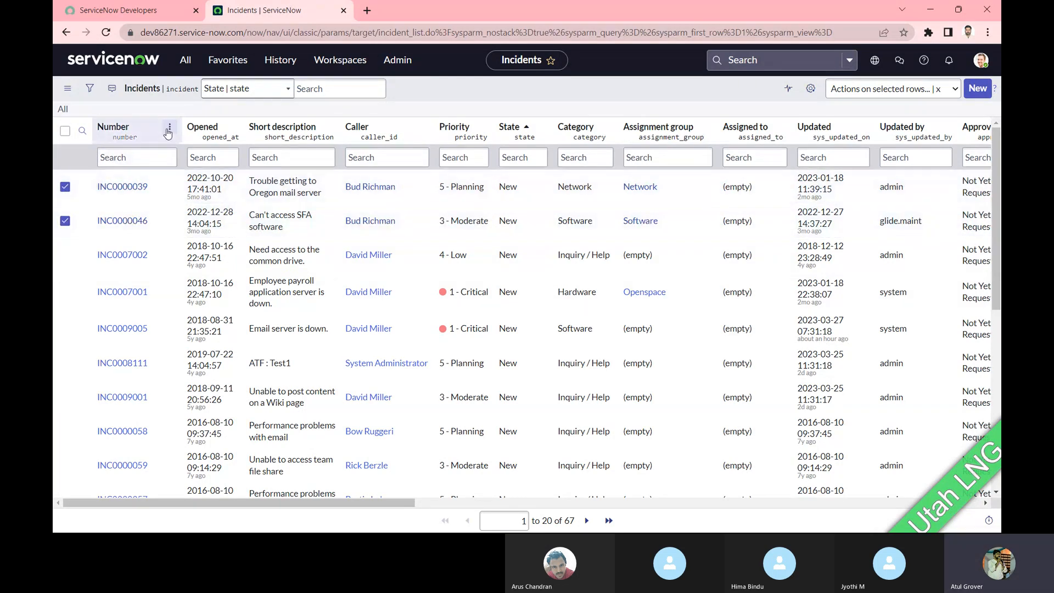
{"action": "left_click", "coordinate": [169, 129]}
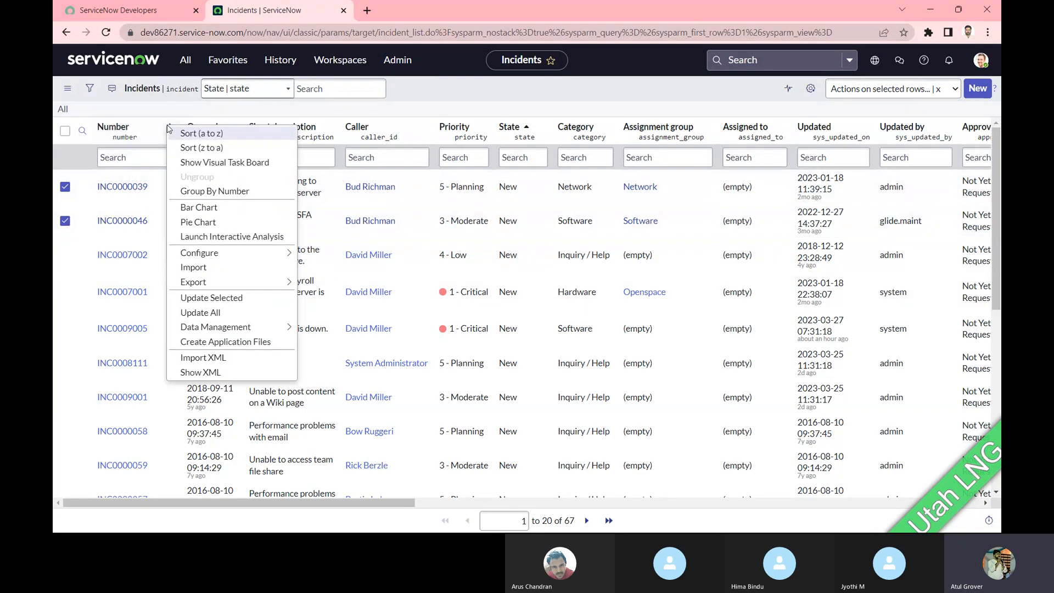
{"action": "left_click", "coordinate": [209, 298]}
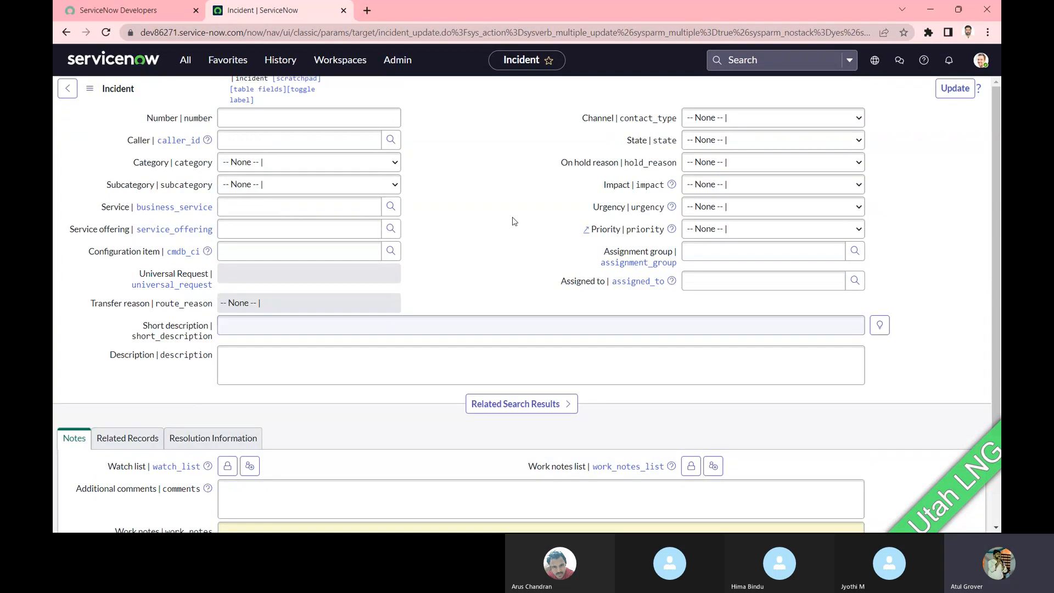
{"action": "left_click", "coordinate": [70, 34]}
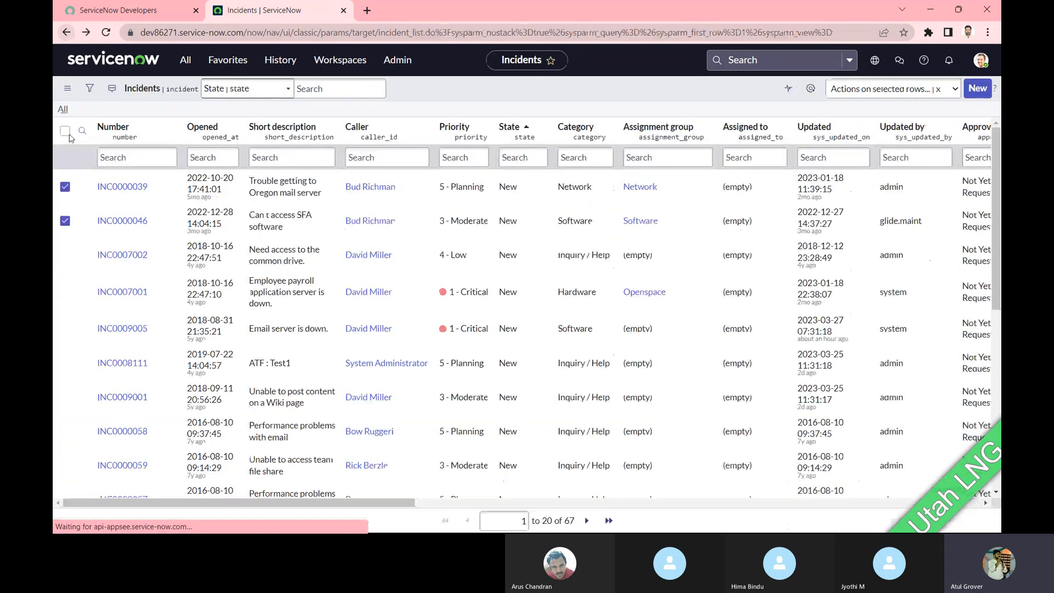
- Review the row options for incident INC0000039 and the update commands offered for the Number column
{"action": "right_click", "coordinate": [170, 187]}
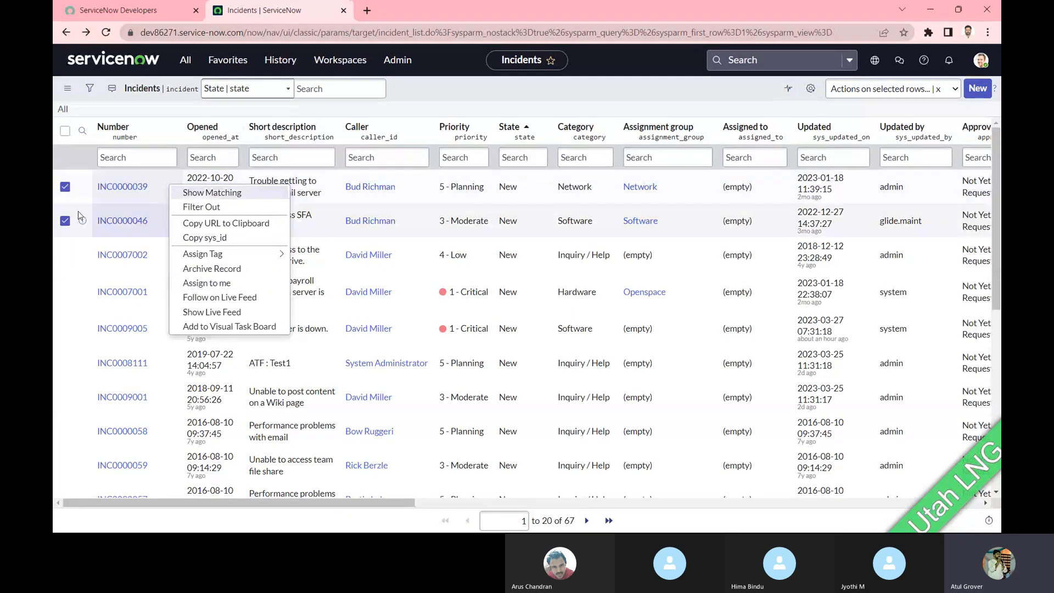
{"action": "left_click", "coordinate": [171, 132]}
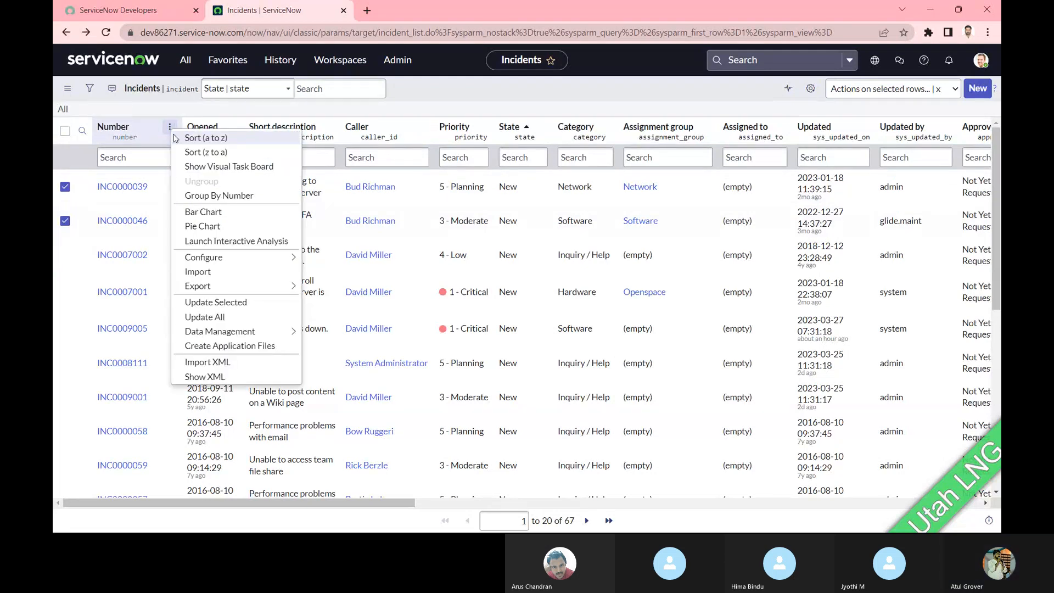
{"action": "mouse_move", "coordinate": [228, 332]}
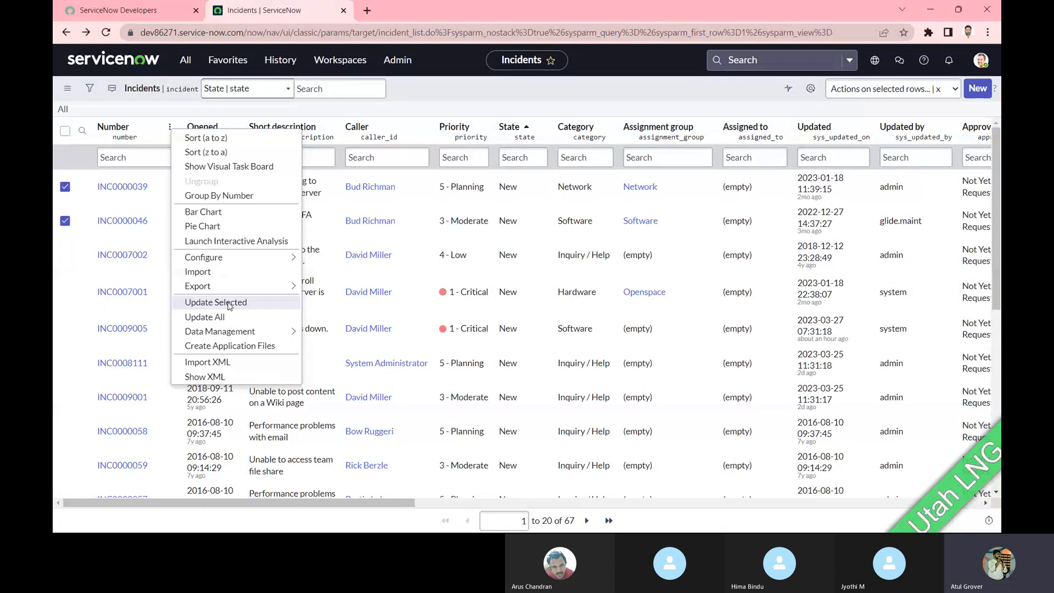
{"action": "key", "text": "Escape"}
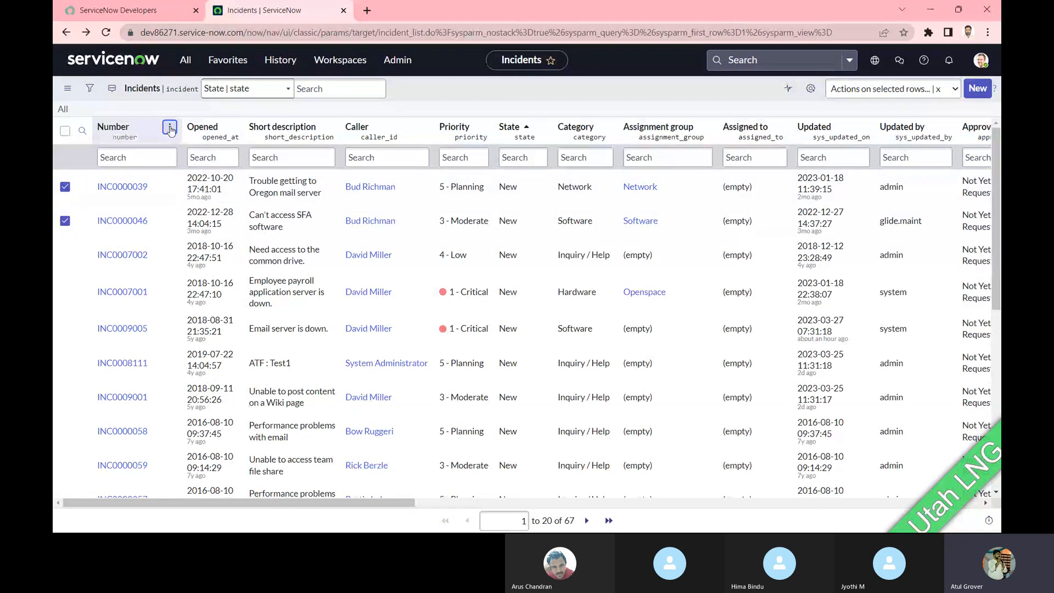
- View the Update Selected form for the two selected incidents from the Opened column's options and return to the list
{"action": "left_click", "coordinate": [233, 128]}
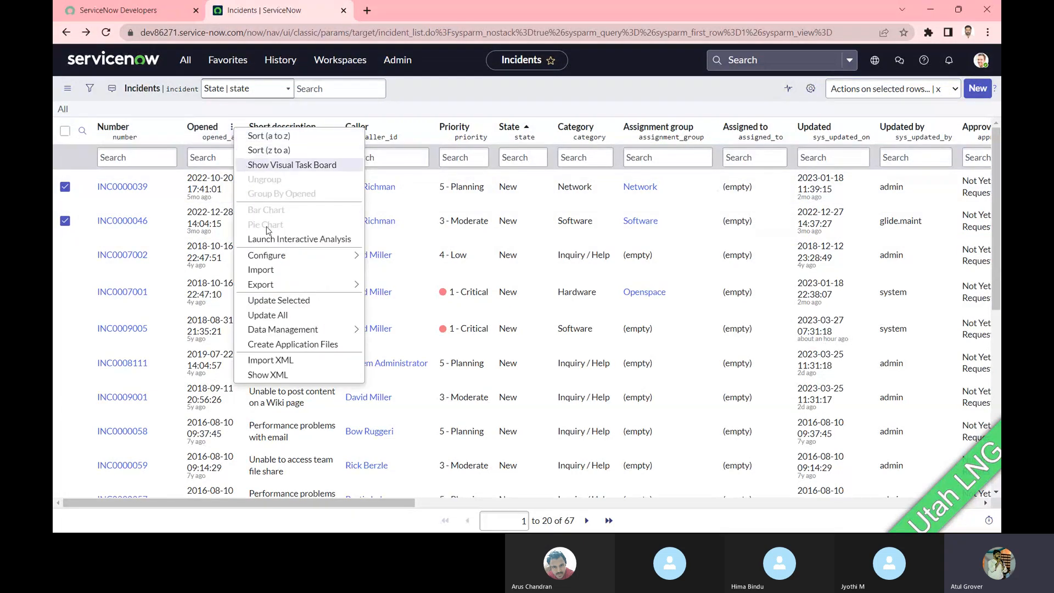
{"action": "left_click", "coordinate": [279, 301]}
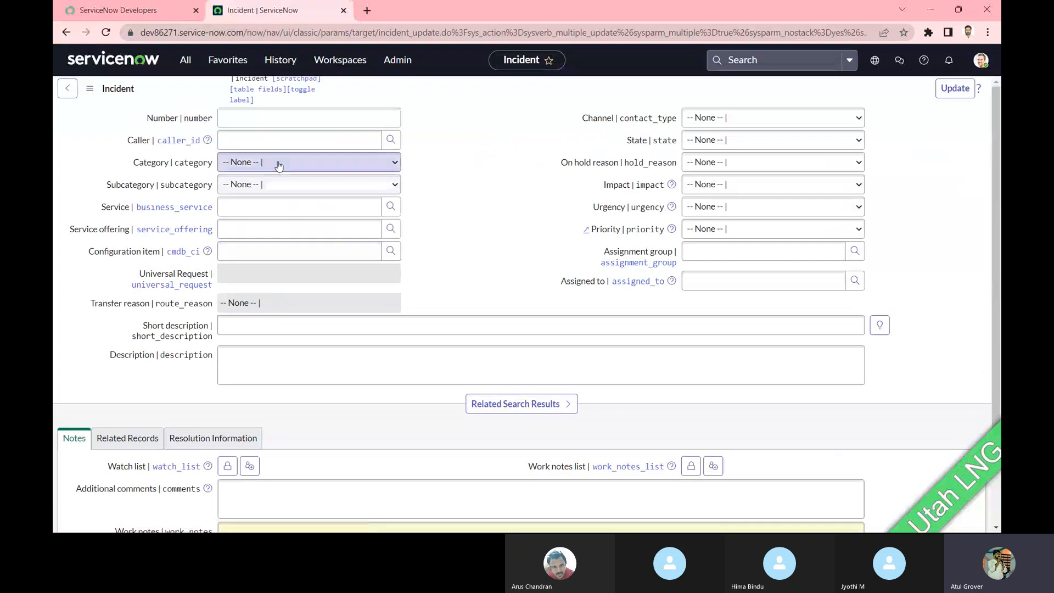
{"action": "scroll", "coordinate": [487, 206], "scroll_direction": "down", "scroll_amount": 2}
{"action": "left_click", "coordinate": [487, 203]}
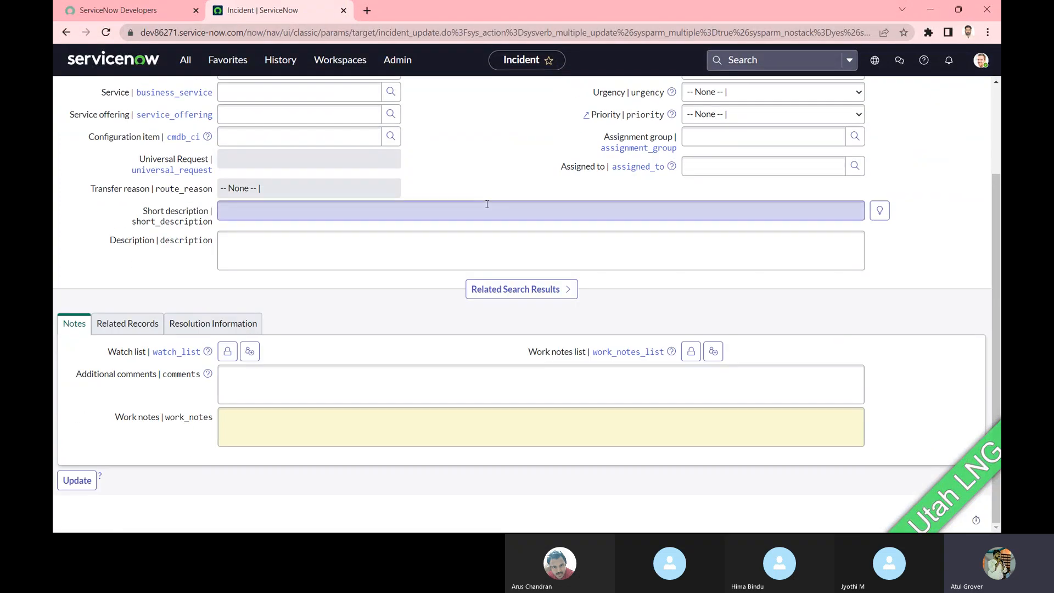
{"action": "left_click", "coordinate": [133, 12]}
{"action": "left_click", "coordinate": [253, 10]}
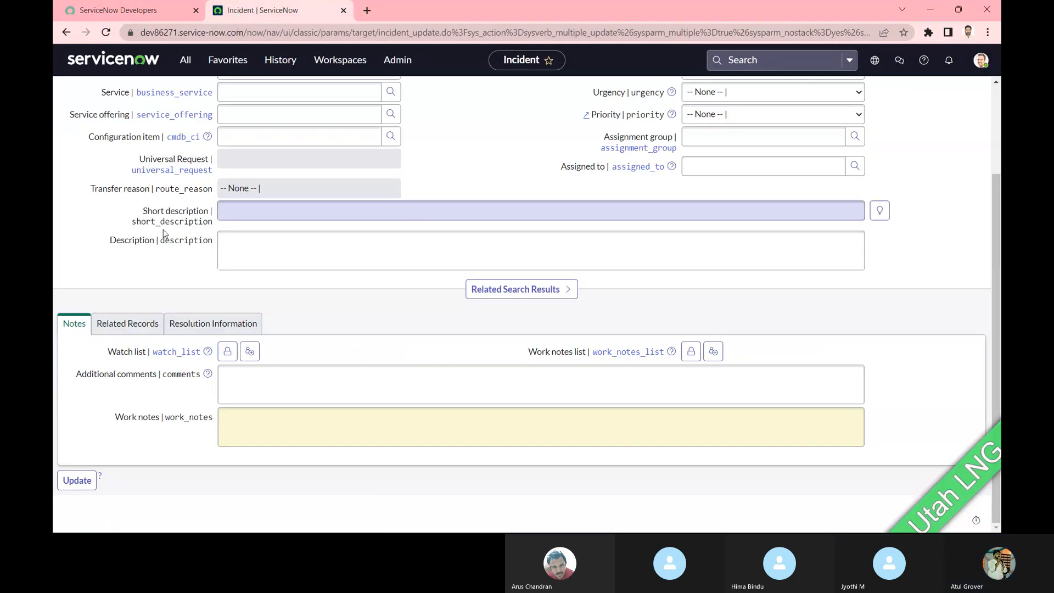
{"action": "scroll", "coordinate": [164, 233], "scroll_direction": "up", "scroll_amount": 2}
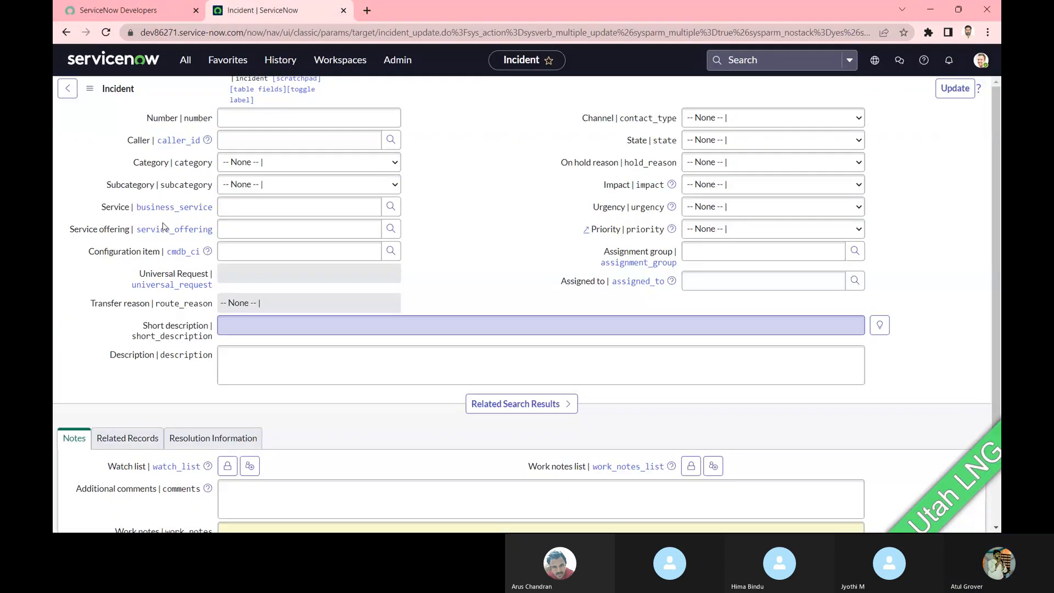
{"action": "left_click", "coordinate": [67, 90]}
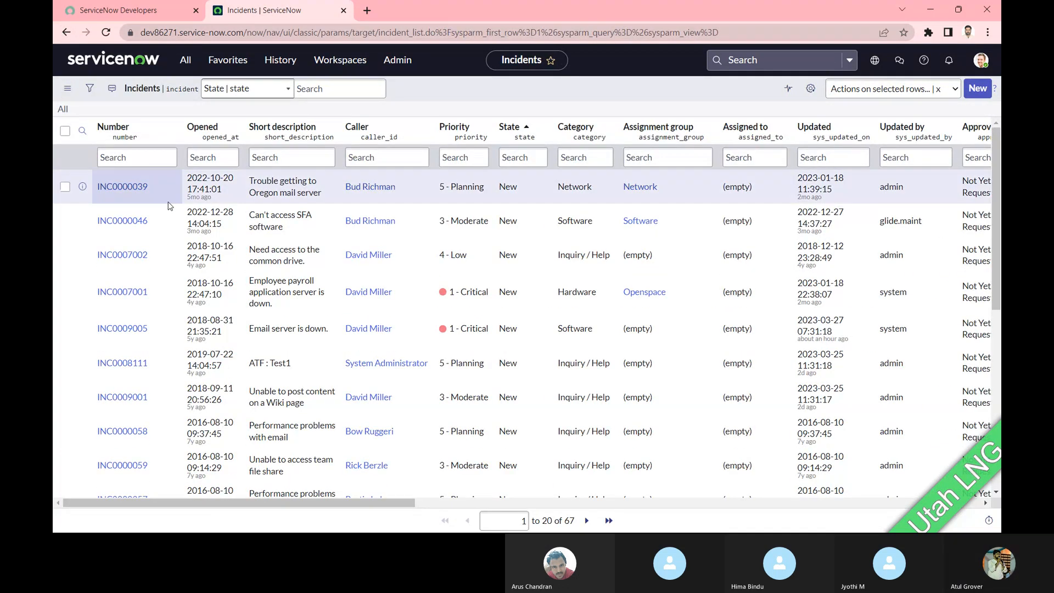
- Select incidents INC0000039, INC0000046 and INC0007002, and open INC0007002's short description for inline editing without changing it
{"action": "left_click", "coordinate": [65, 187]}
{"action": "left_click", "coordinate": [64, 221]}
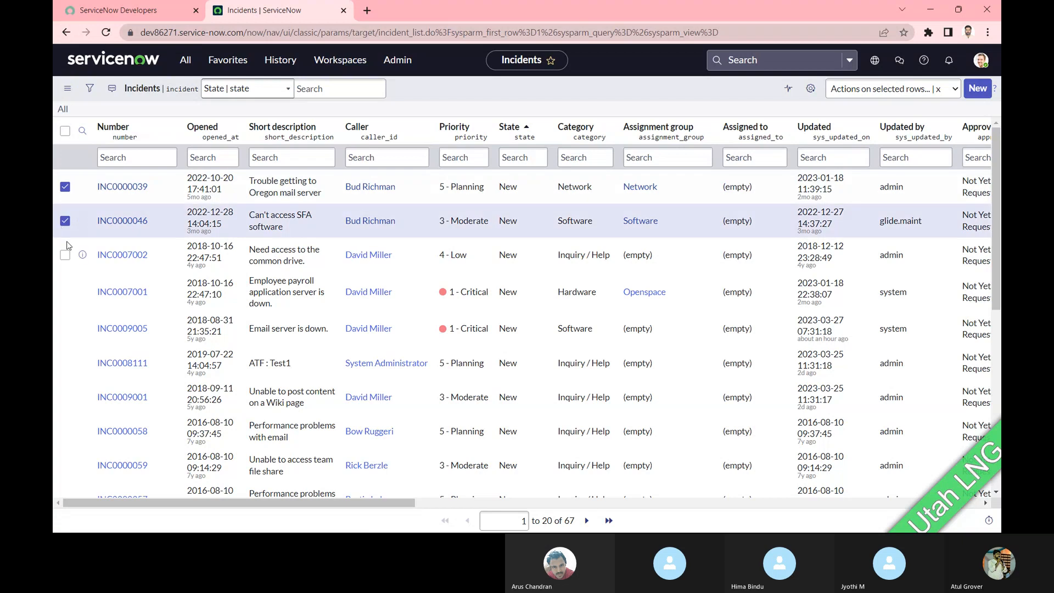
{"action": "left_click", "coordinate": [65, 258]}
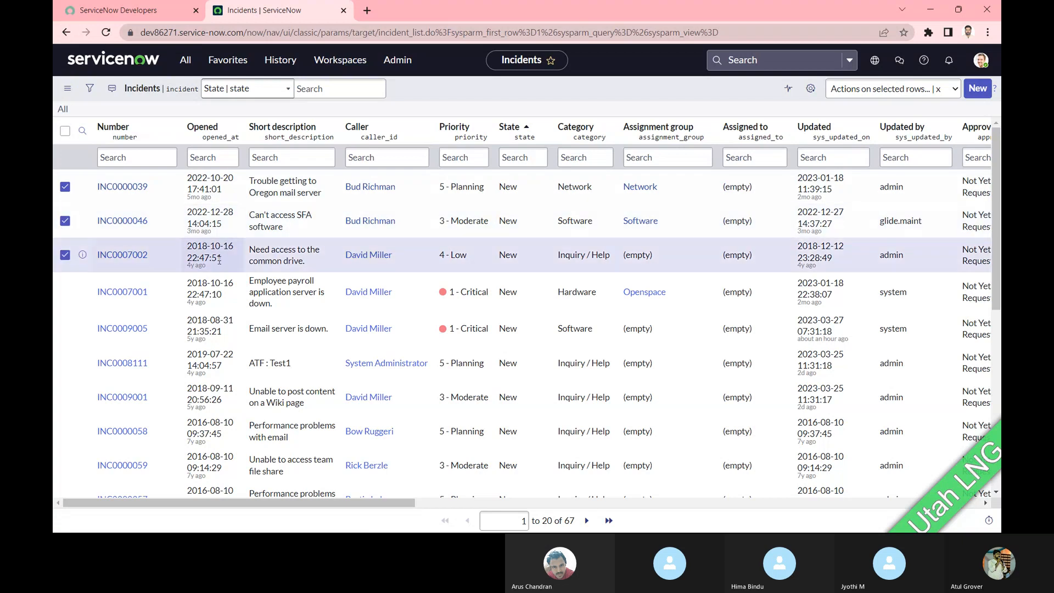
{"action": "left_click", "coordinate": [315, 265]}
{"action": "double_click", "coordinate": [315, 263]}
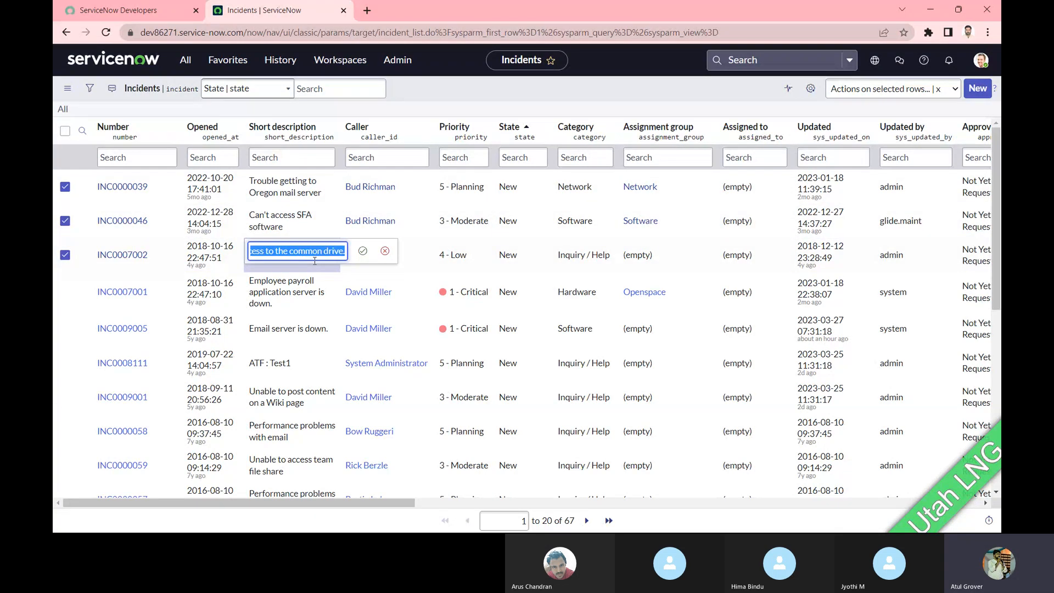
{"action": "key", "text": "Escape"}
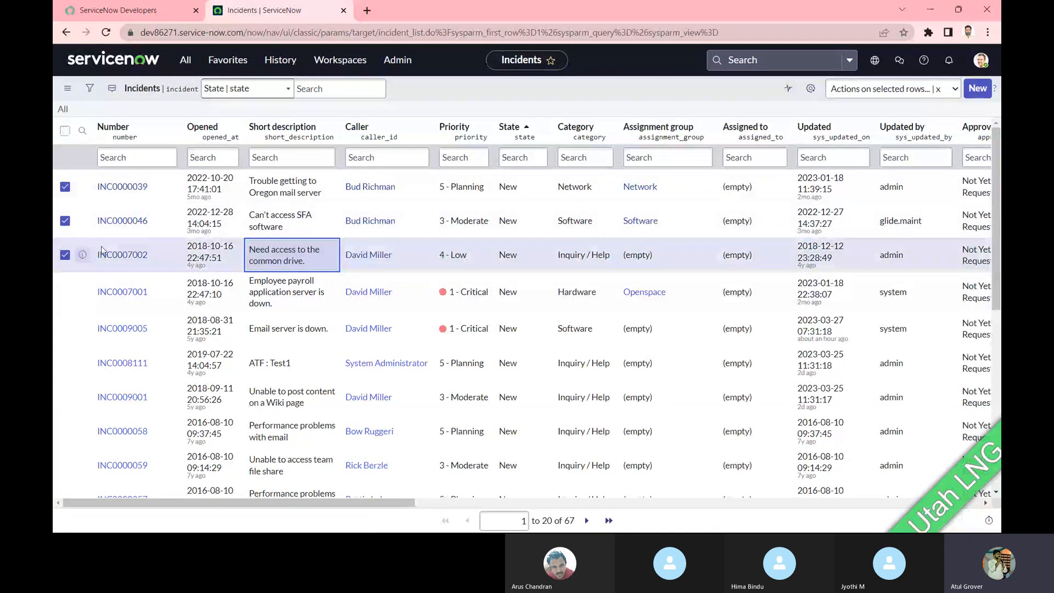
- Choose Update All for the entire incident list, confirm it, view the blank update form and return to the list
{"action": "left_click", "coordinate": [170, 133]}
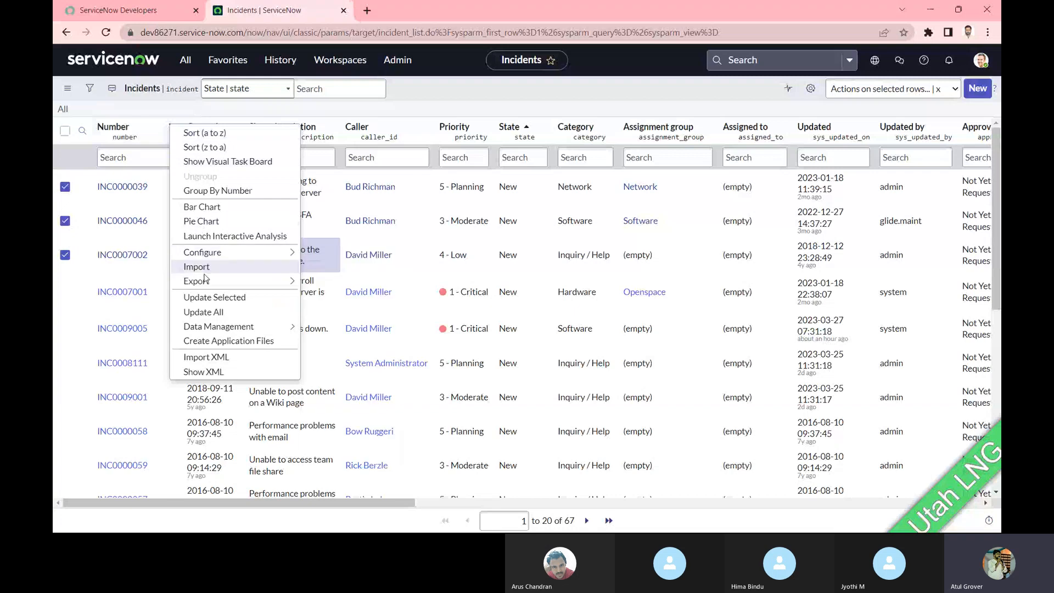
{"action": "left_click", "coordinate": [218, 310]}
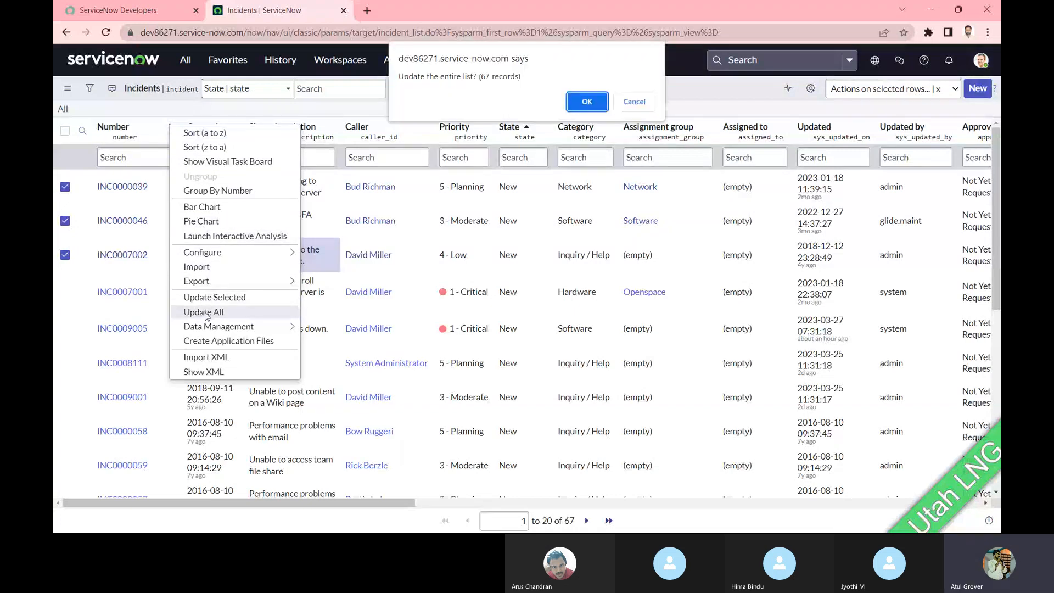
{"action": "left_click", "coordinate": [584, 104]}
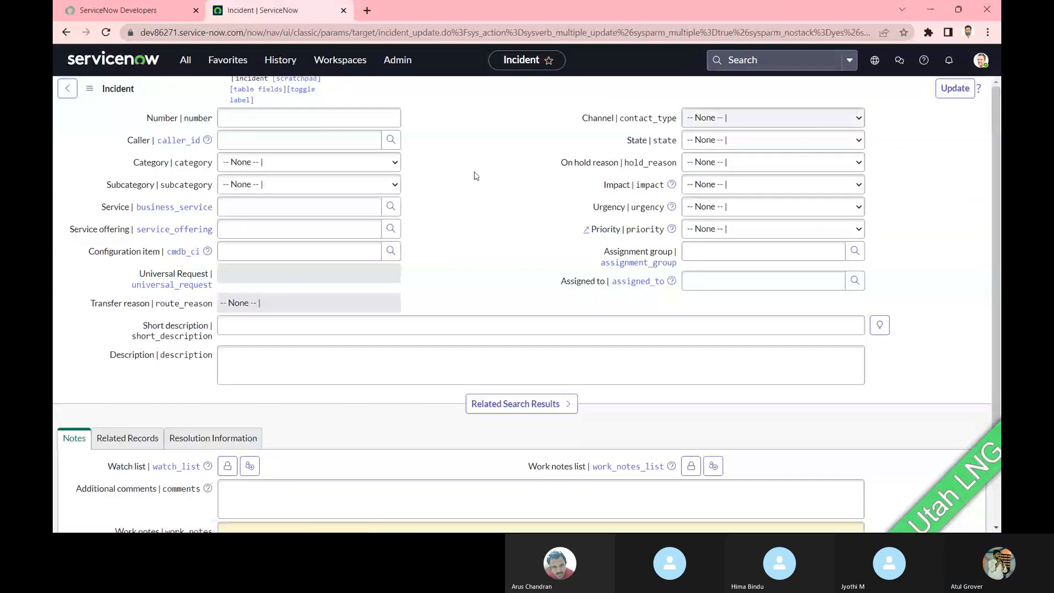
{"action": "scroll", "coordinate": [481, 140], "scroll_direction": "down", "scroll_amount": 2}
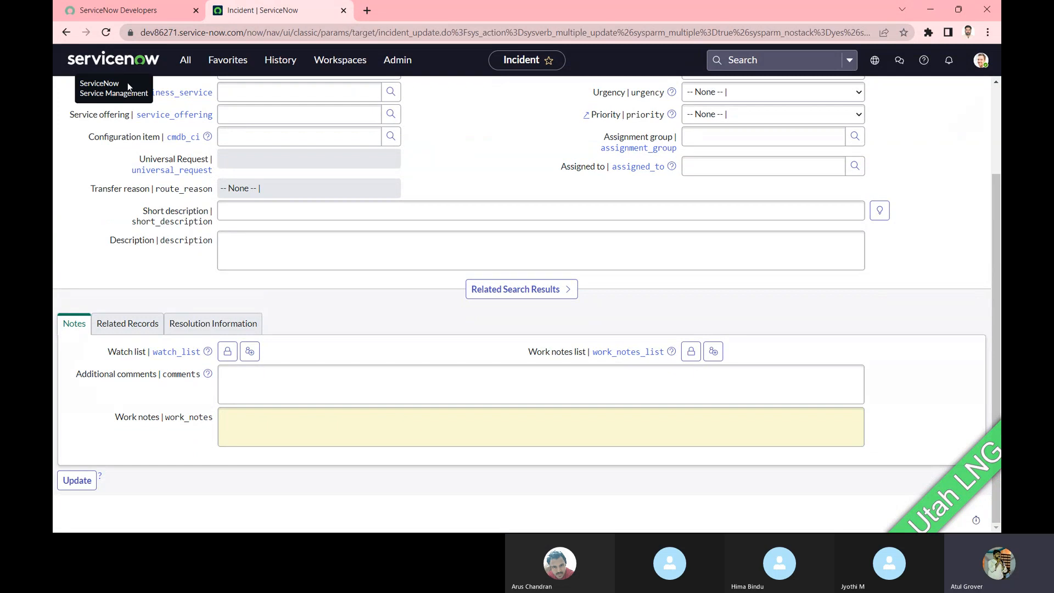
{"action": "scroll", "coordinate": [494, 130], "scroll_direction": "up", "scroll_amount": 2}
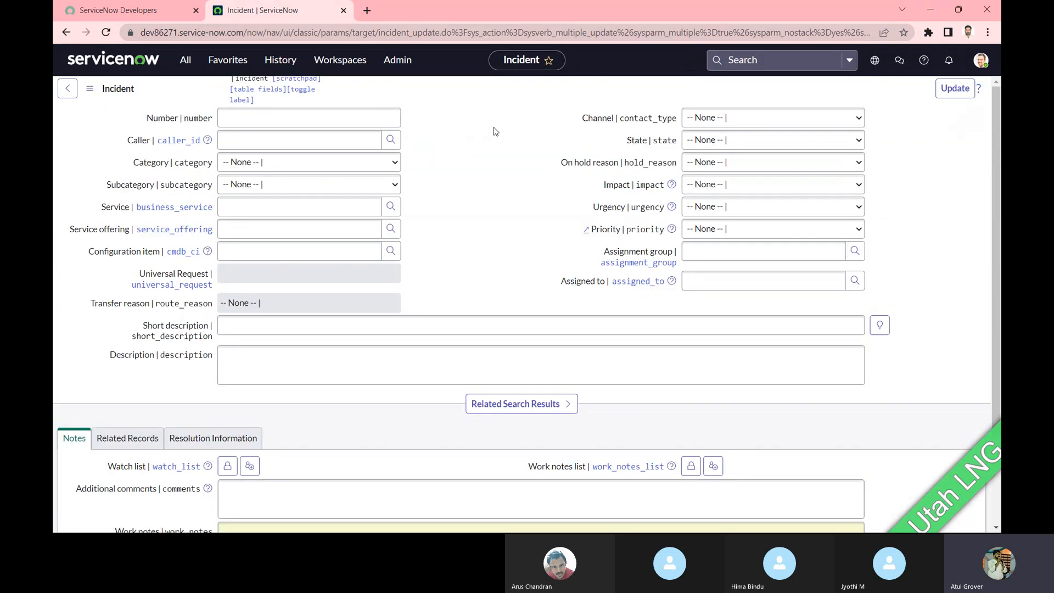
{"action": "left_click", "coordinate": [67, 91]}
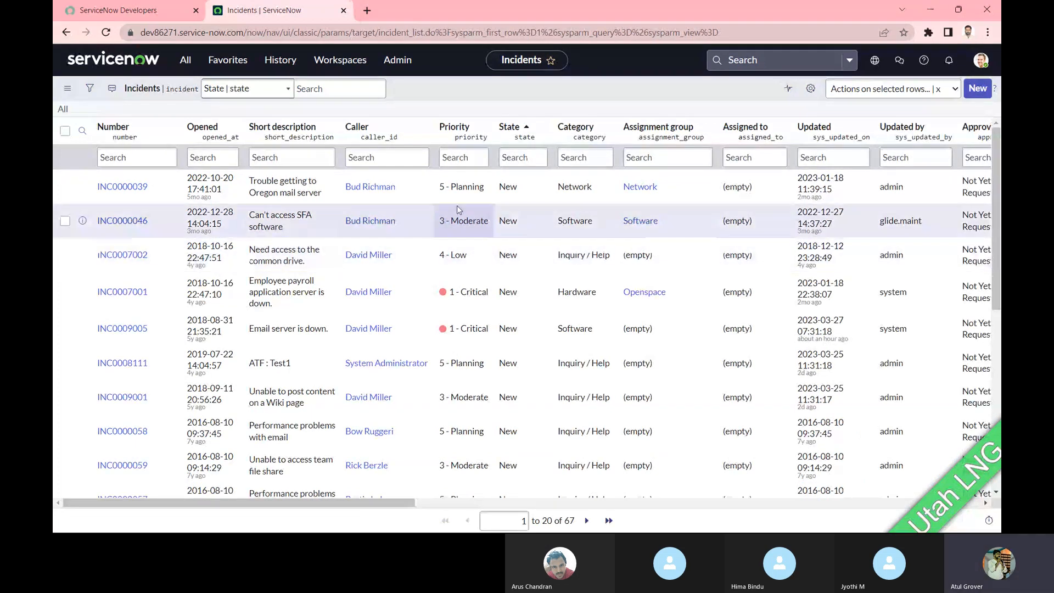
- Select the Caller cells of the first five incidents, from INC0000039 down to INC0009005
{"action": "left_click", "coordinate": [419, 190]}
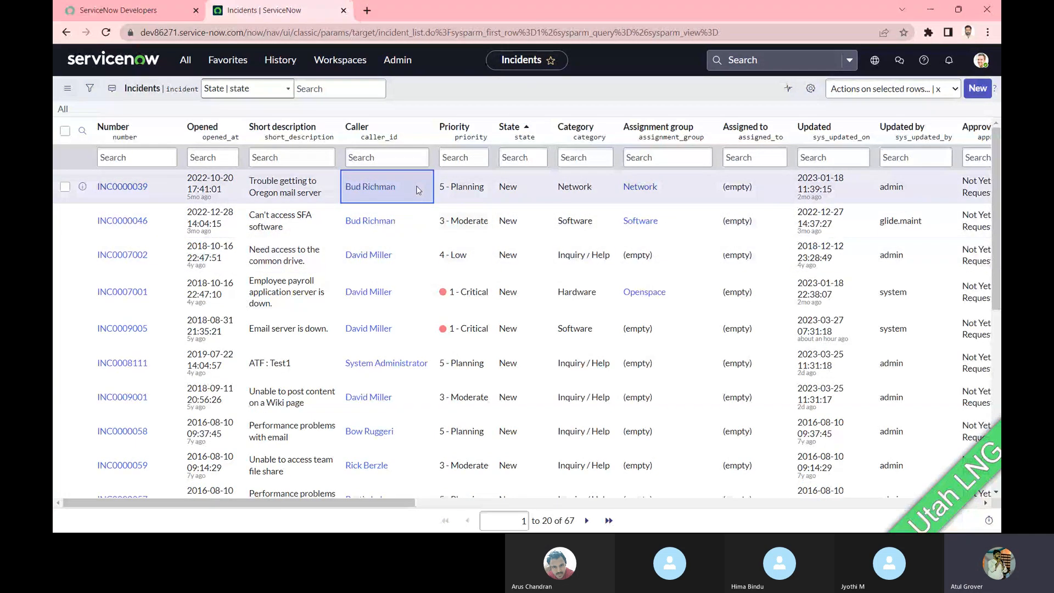
{"action": "key", "text": "shift+Down"}
{"action": "key", "text": "shift+Down"}
{"action": "key", "text": "shift+Down"}
{"action": "key", "text": "shift+Down"}
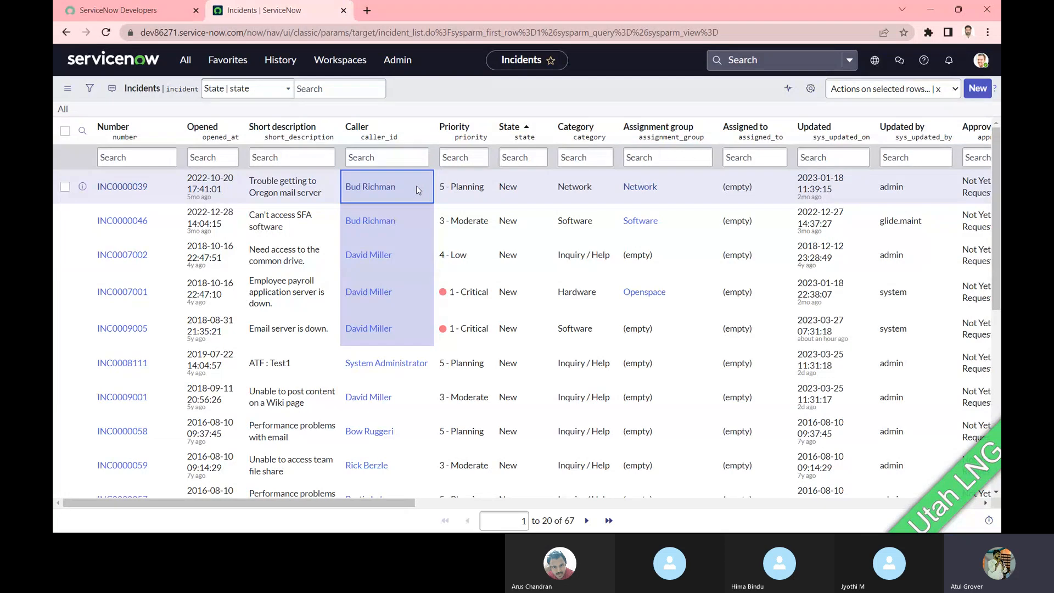
{"action": "left_click", "coordinate": [452, 87]}
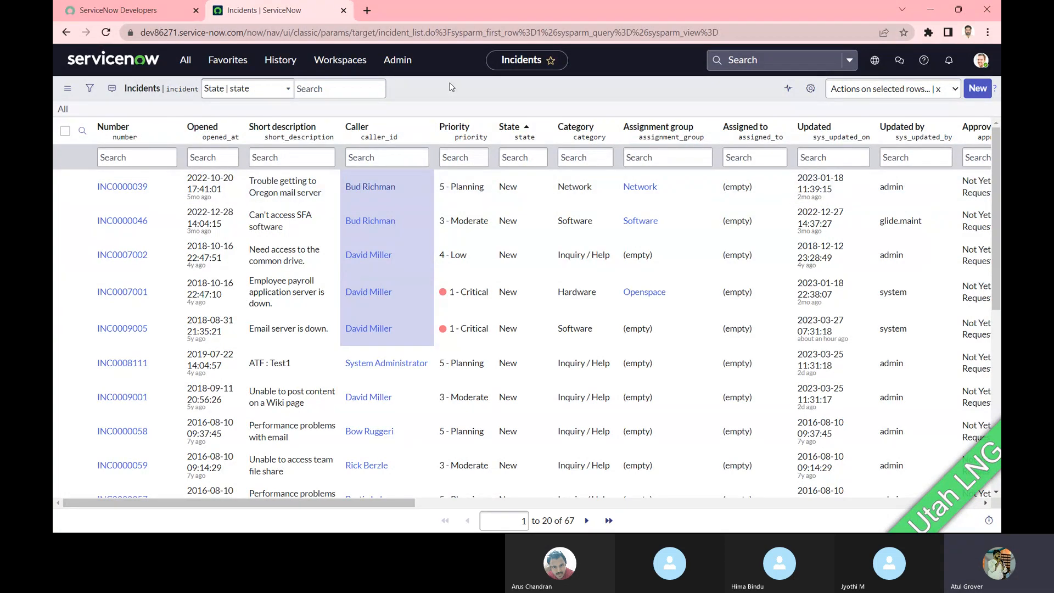
- Review the row options for incident INC0000039, preview the record and close the preview
{"action": "right_click", "coordinate": [116, 185]}
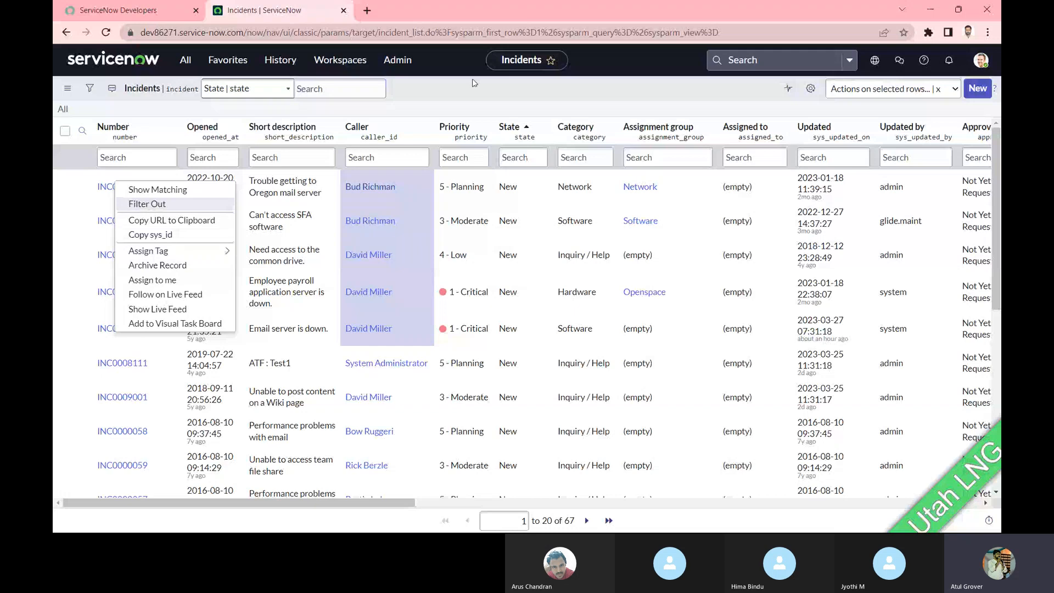
{"action": "left_click", "coordinate": [102, 190]}
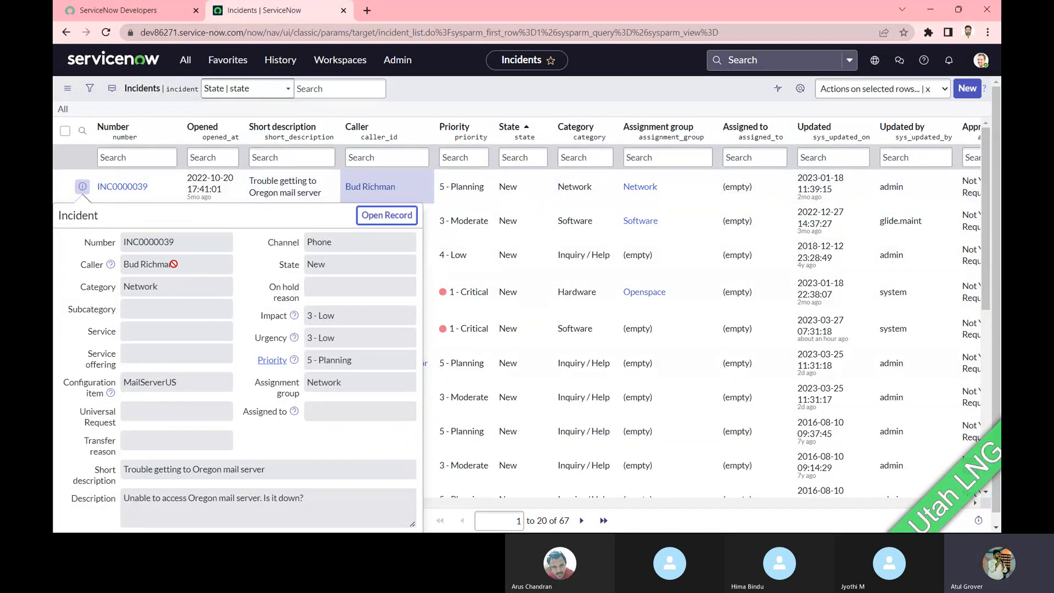
{"action": "left_click", "coordinate": [435, 96]}
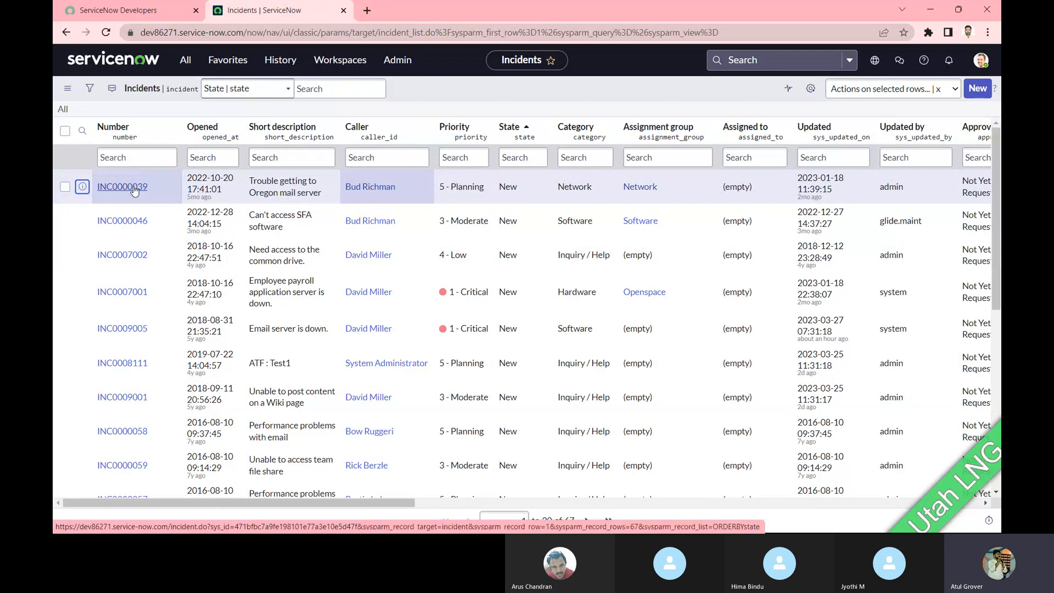
- Open incident INC0000039 in a new browser tab and return to the Incidents list
{"action": "middle_click", "coordinate": [134, 187]}
{"action": "left_click", "coordinate": [423, 11]}
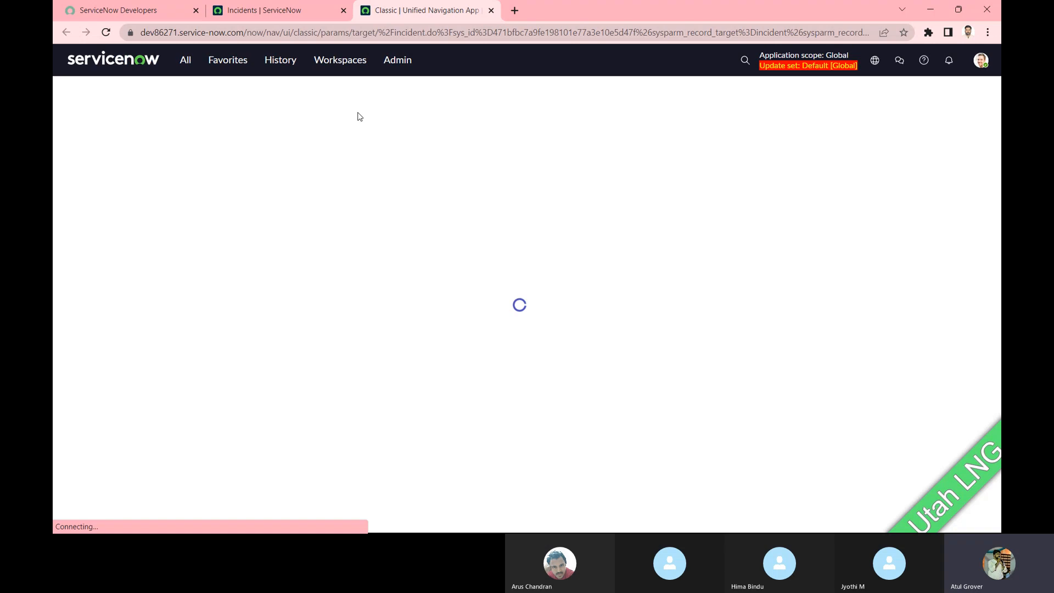
{"action": "left_click", "coordinate": [292, 12]}
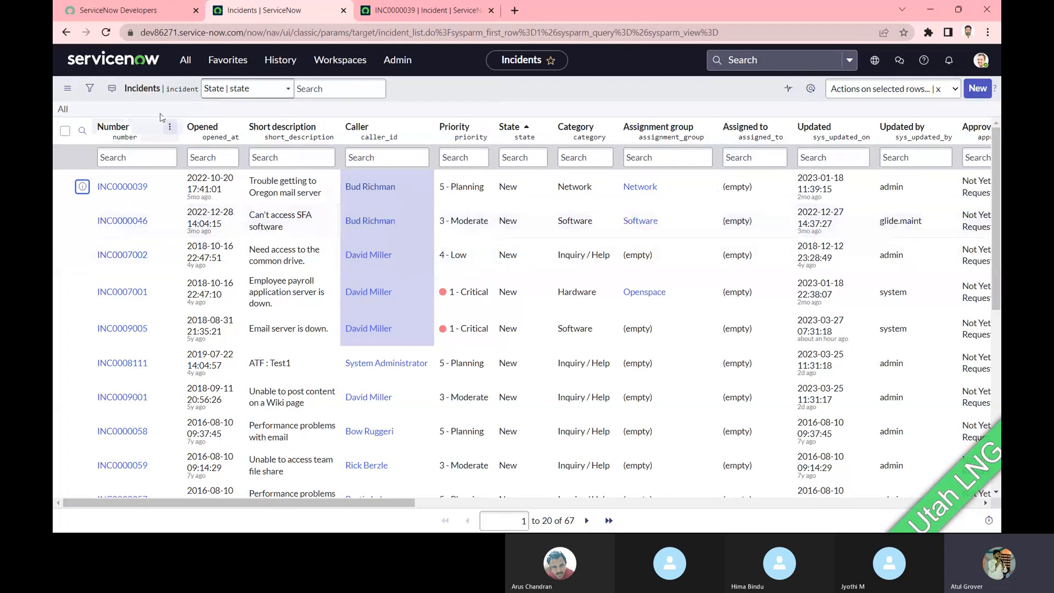
- Show the list filter's condition builder and look at its field selection
{"action": "left_click", "coordinate": [89, 88]}
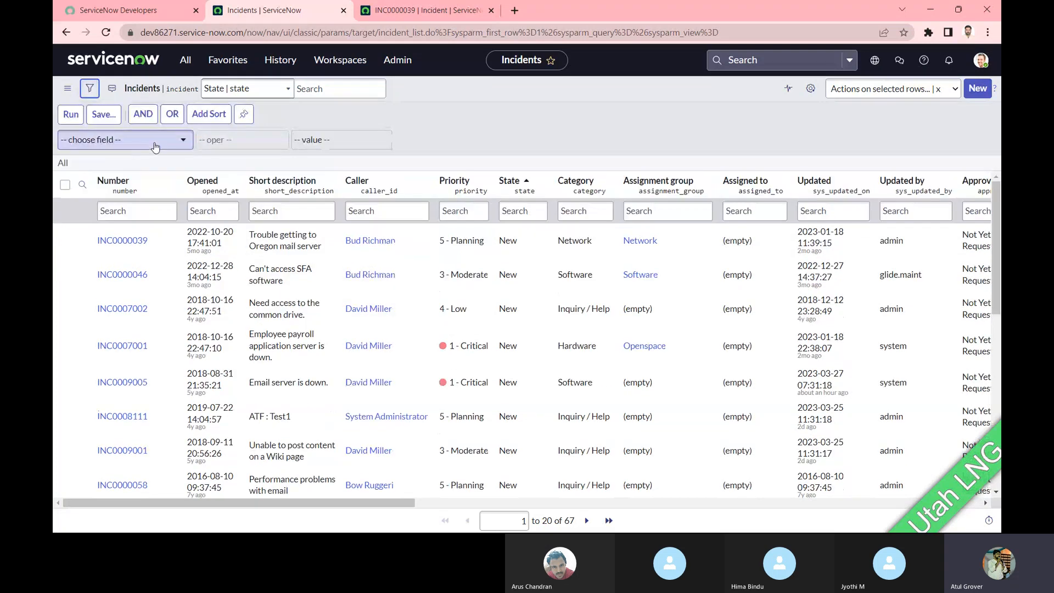
{"action": "left_click", "coordinate": [156, 144]}
{"action": "left_click", "coordinate": [463, 146]}
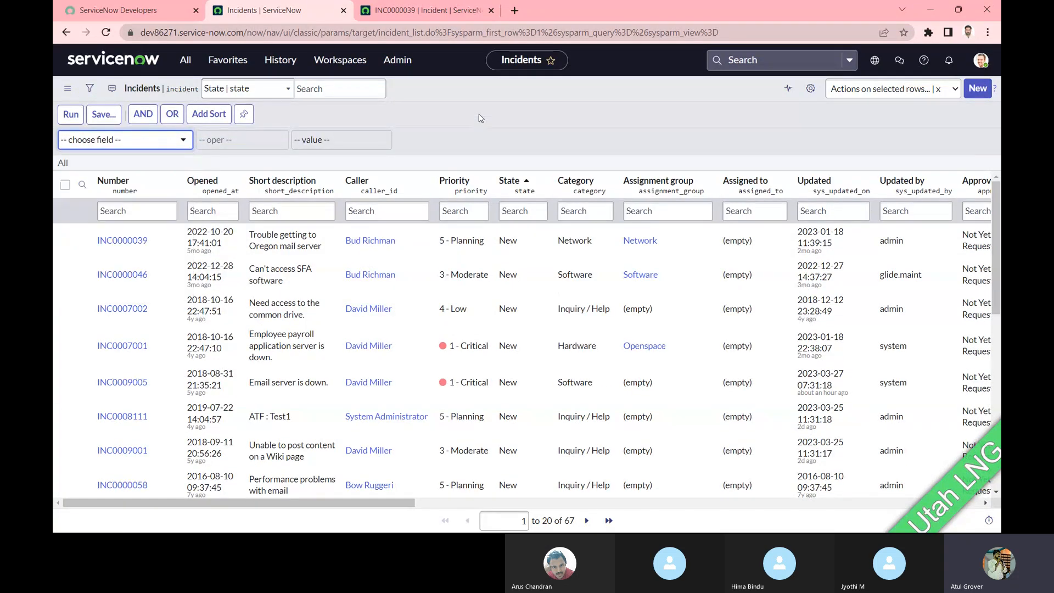
- Try the natural-language query "priority is" on the Incidents list and go back to the full list
{"action": "left_click", "coordinate": [112, 90]}
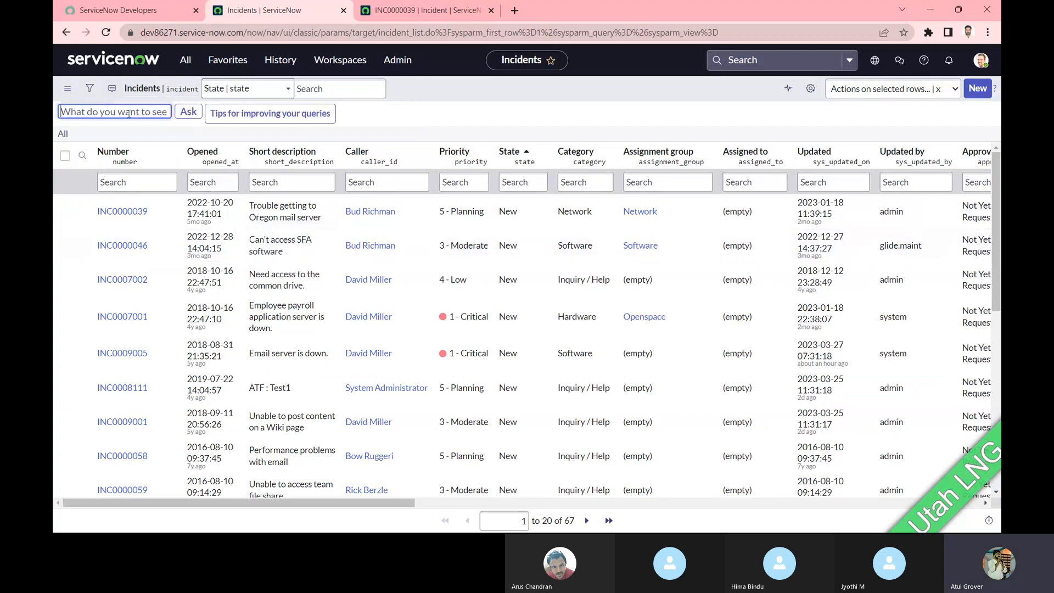
{"action": "left_click", "coordinate": [128, 113]}
{"action": "type", "text": "pri"}
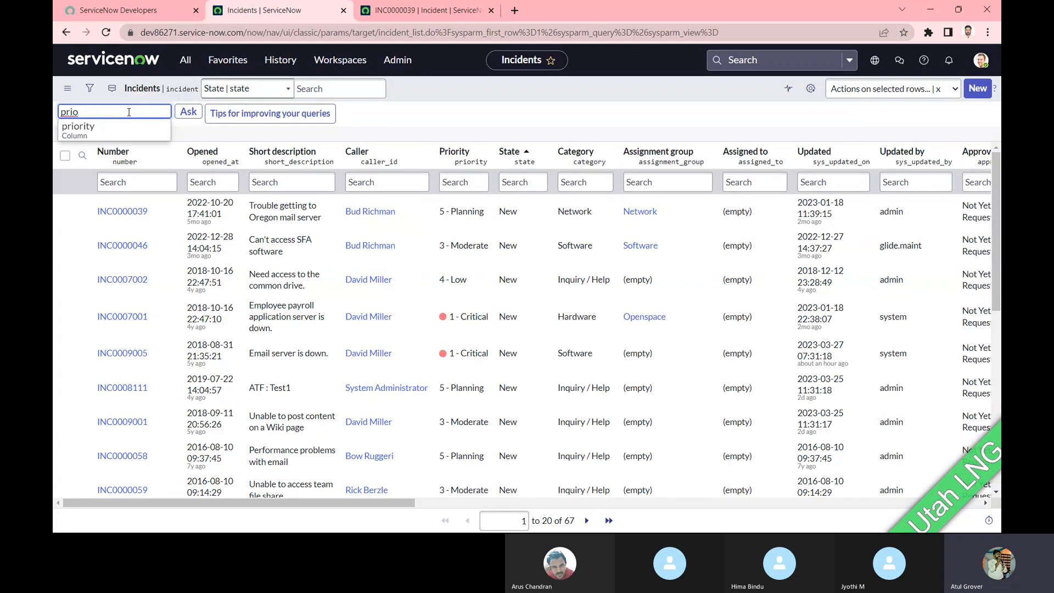
{"action": "type", "text": "ority is"}
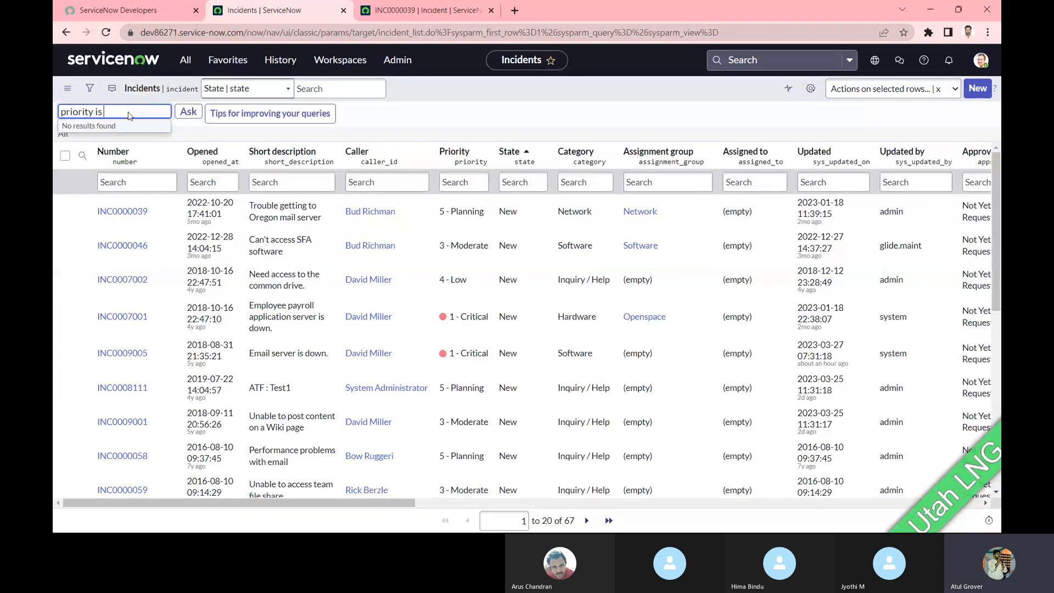
{"action": "key", "text": "Return"}
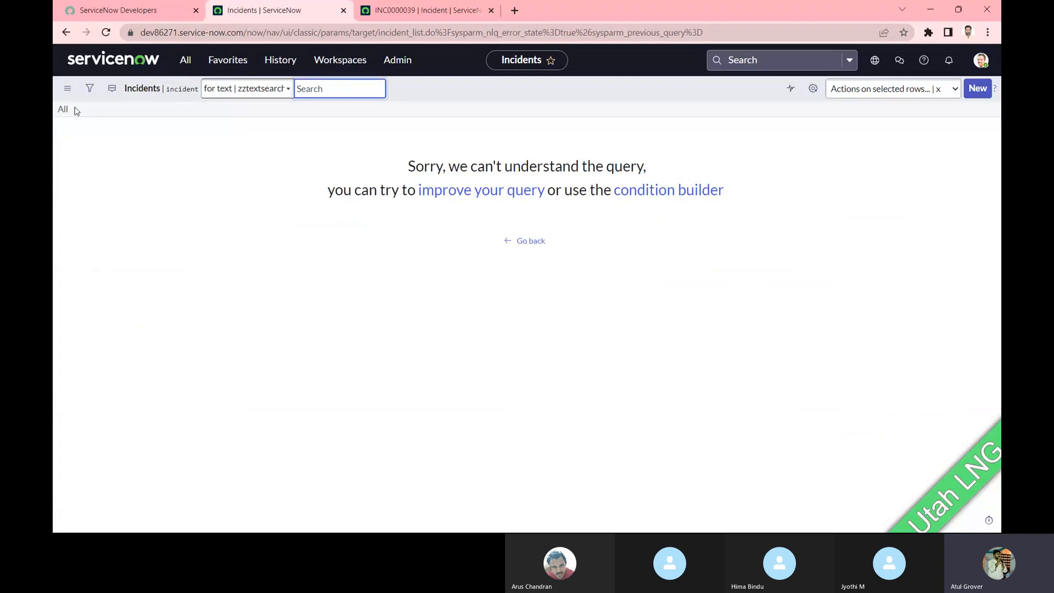
{"action": "left_click", "coordinate": [65, 32]}
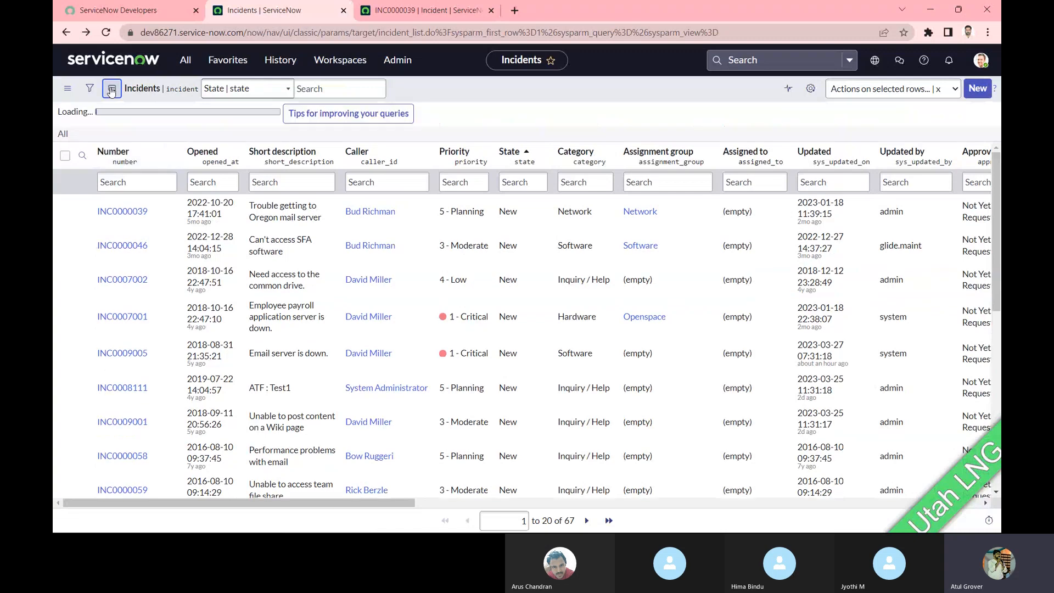
- Try the natural-language query "pri" on the Incidents list and go back to the full list
{"action": "type", "text": "pri"}
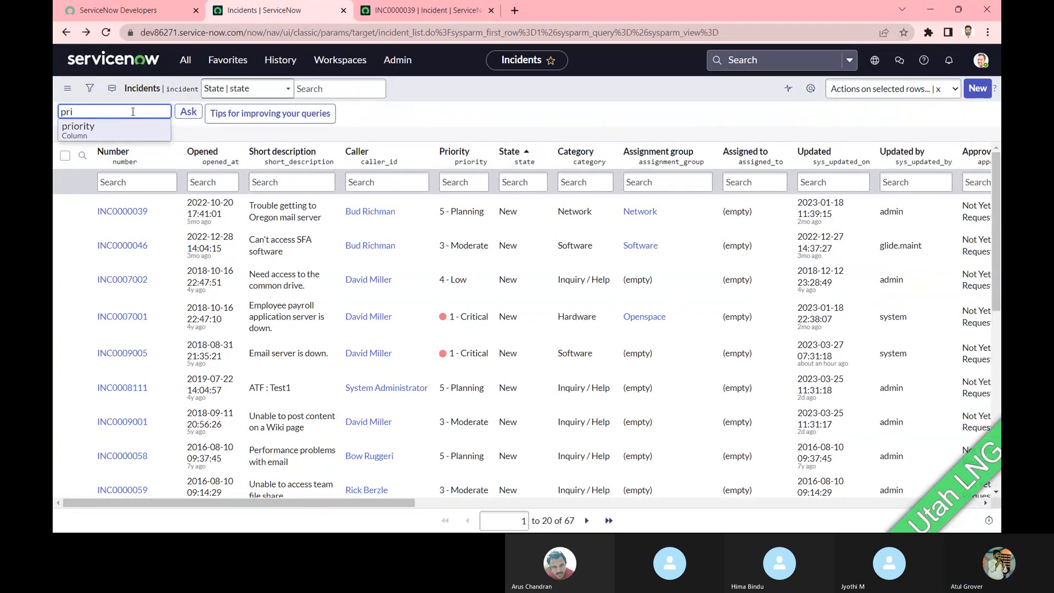
{"action": "key", "text": "Tab"}
{"action": "key", "text": "Return"}
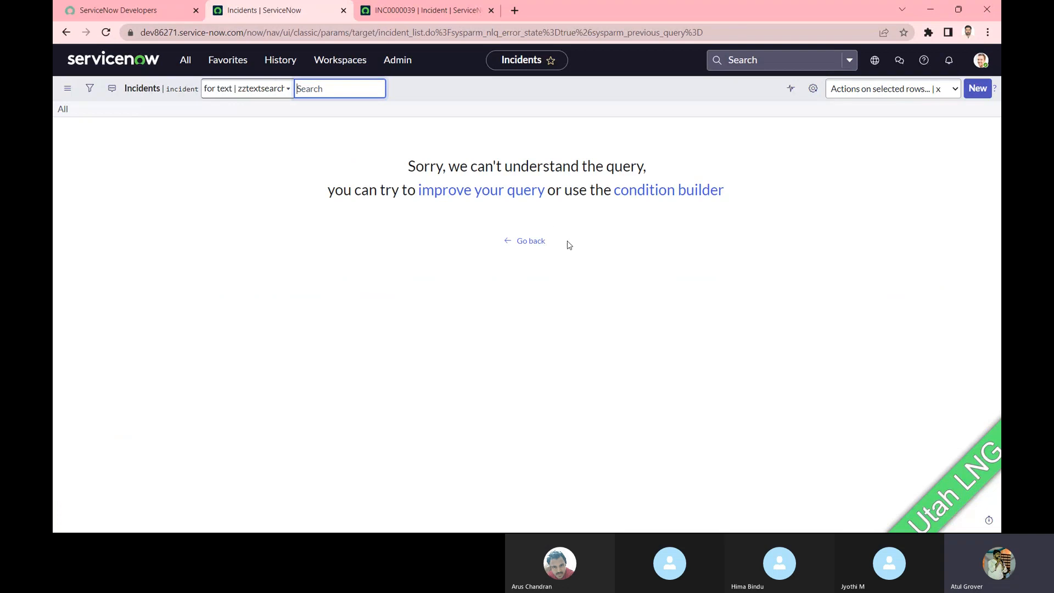
{"action": "left_click", "coordinate": [528, 247]}
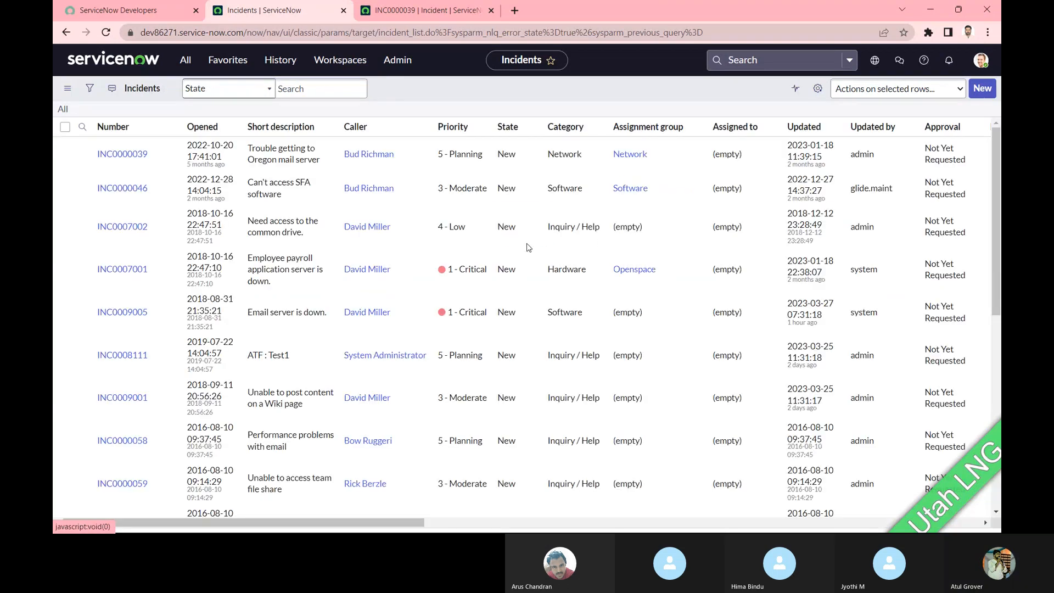
- Try asking the Incidents list the natural-language query "priority", using the suggested column name
{"action": "left_click", "coordinate": [112, 88]}
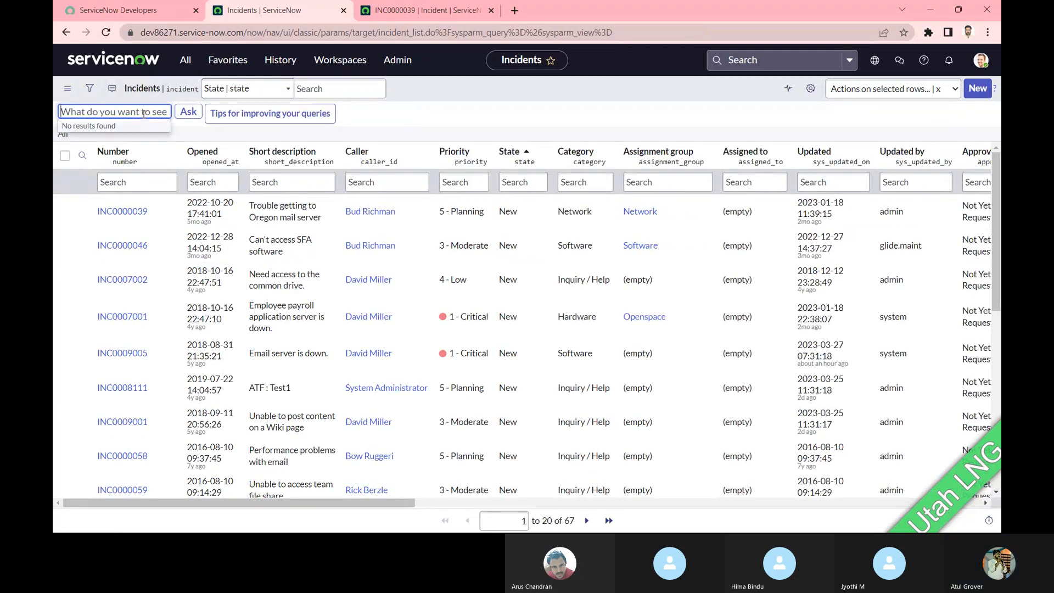
{"action": "type", "text": "P"}
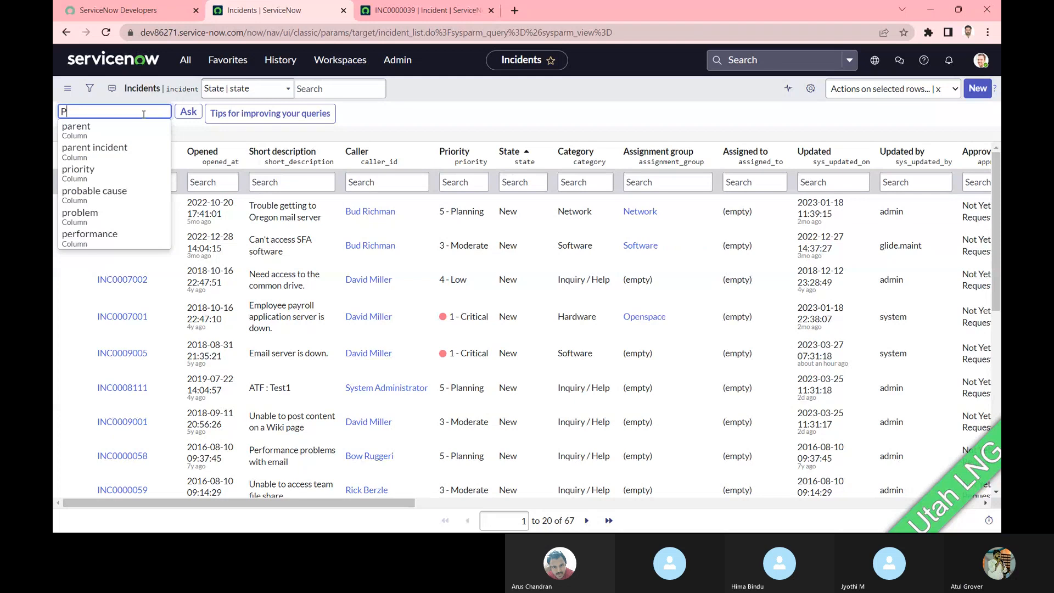
{"action": "key", "text": "Return"}
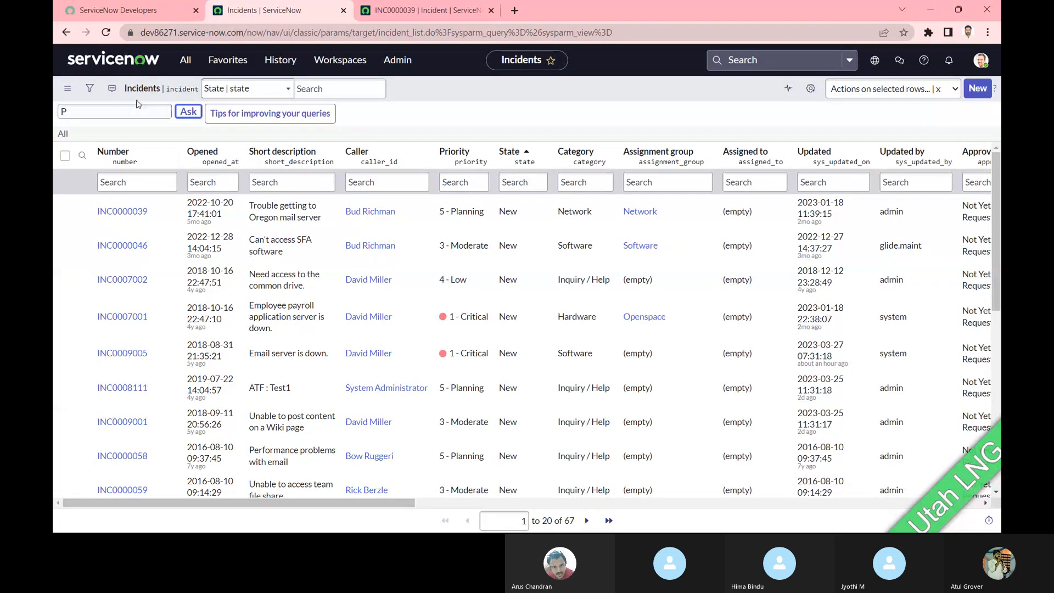
{"action": "left_click", "coordinate": [113, 112]}
{"action": "type", "text": "r"}
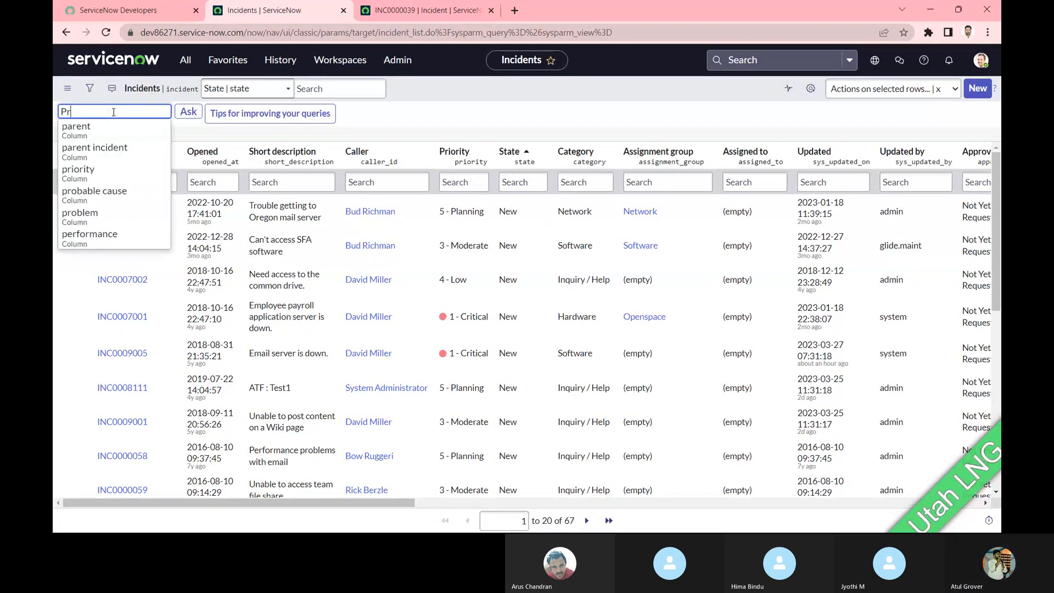
{"action": "left_click", "coordinate": [165, 127]}
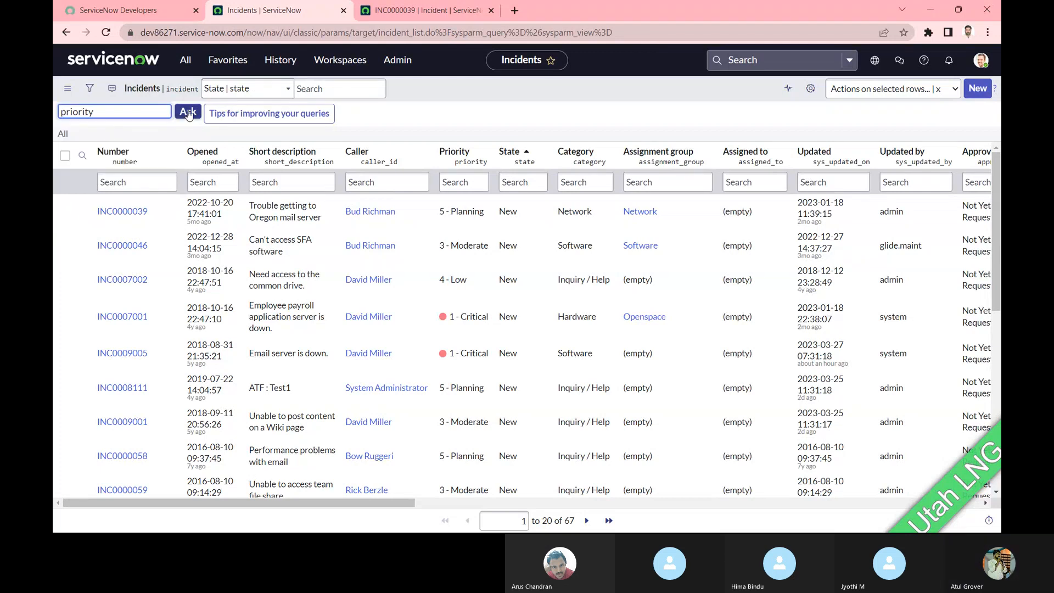
{"action": "left_click", "coordinate": [188, 112]}
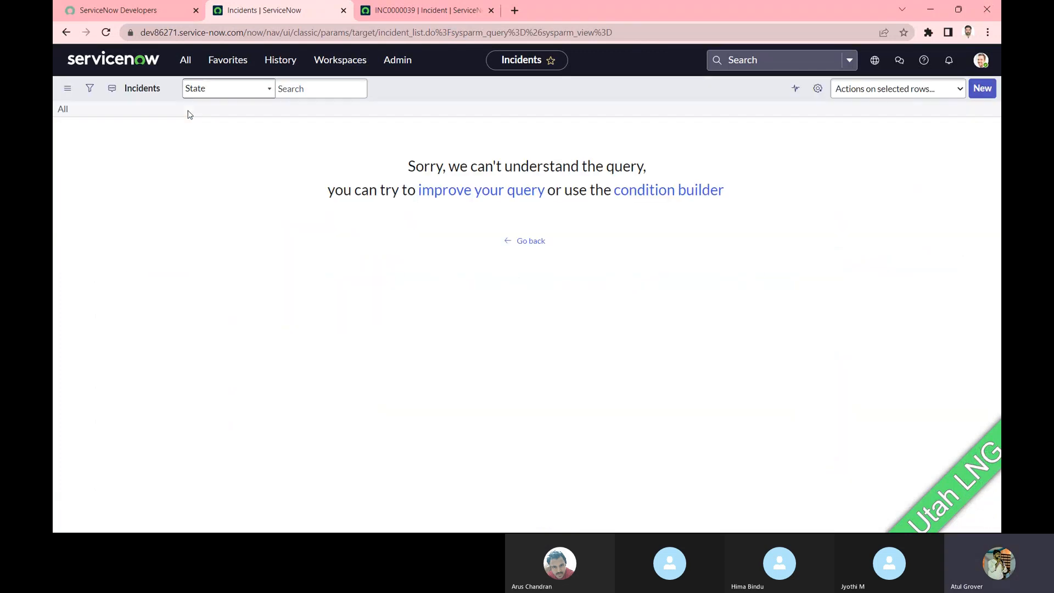
- Show the condition builder, then review the query tips on Filtering and Other Information and close them
{"action": "left_click", "coordinate": [679, 196]}
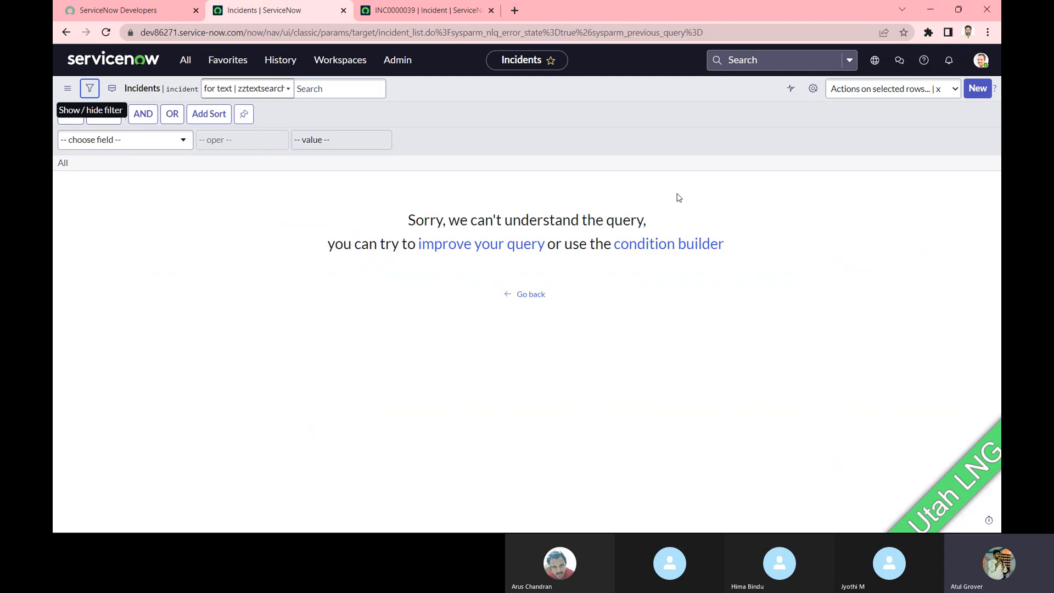
{"action": "left_click", "coordinate": [467, 245]}
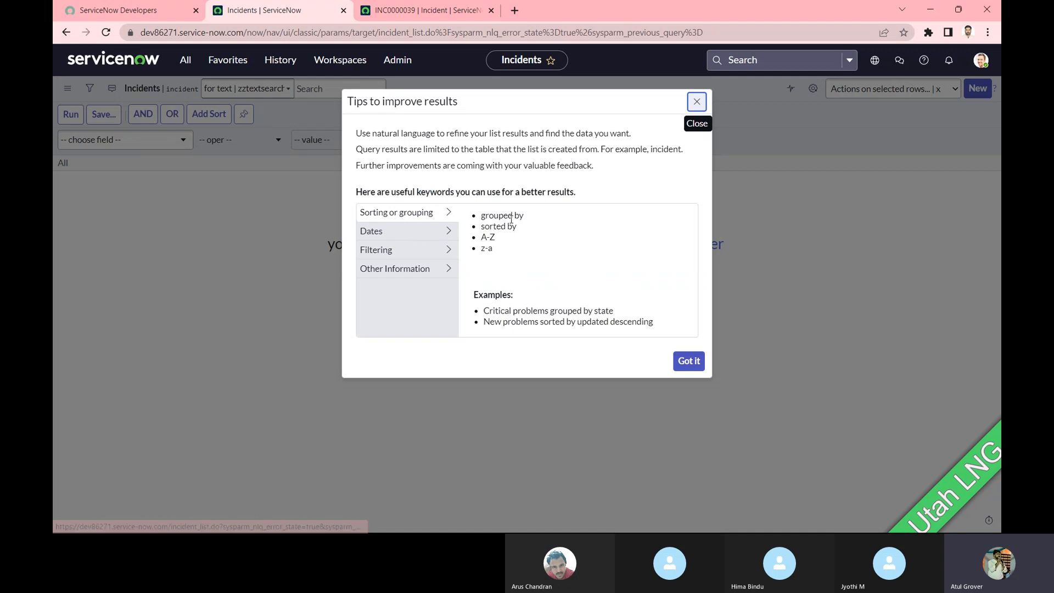
{"action": "left_click", "coordinate": [439, 254]}
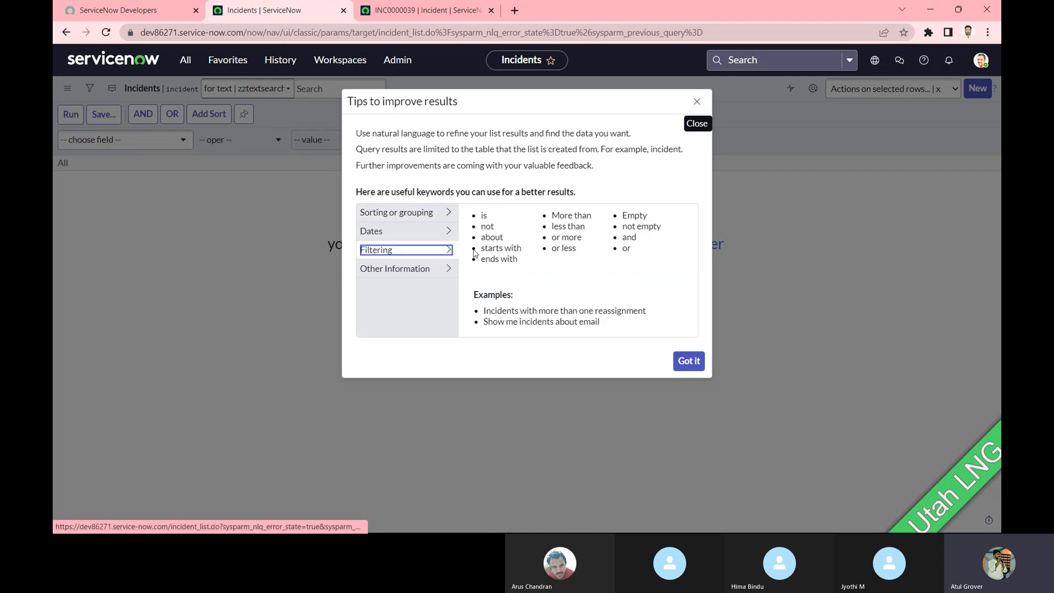
{"action": "left_click", "coordinate": [445, 276]}
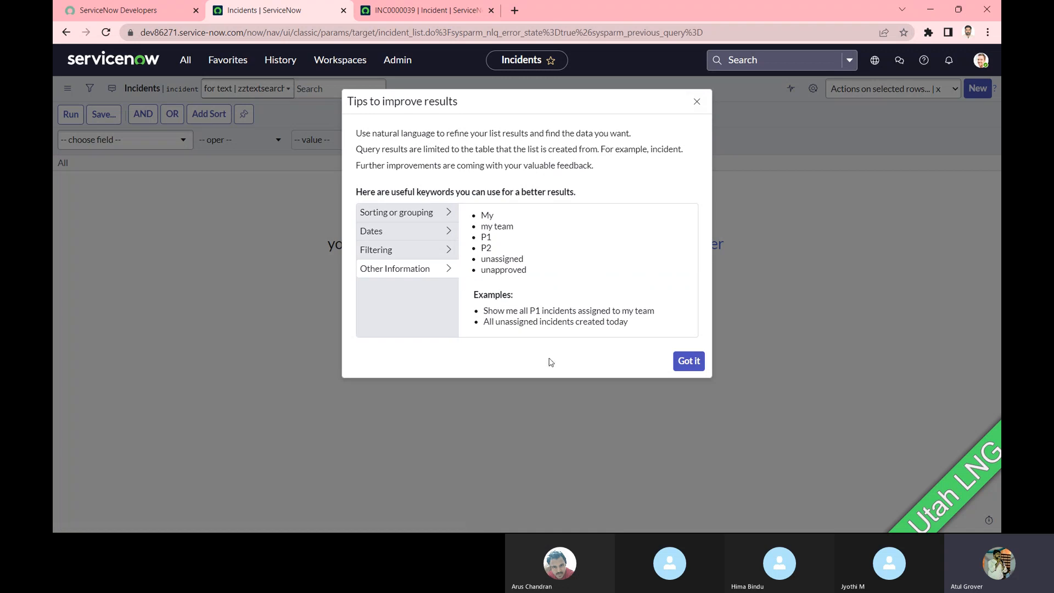
{"action": "left_click", "coordinate": [694, 365]}
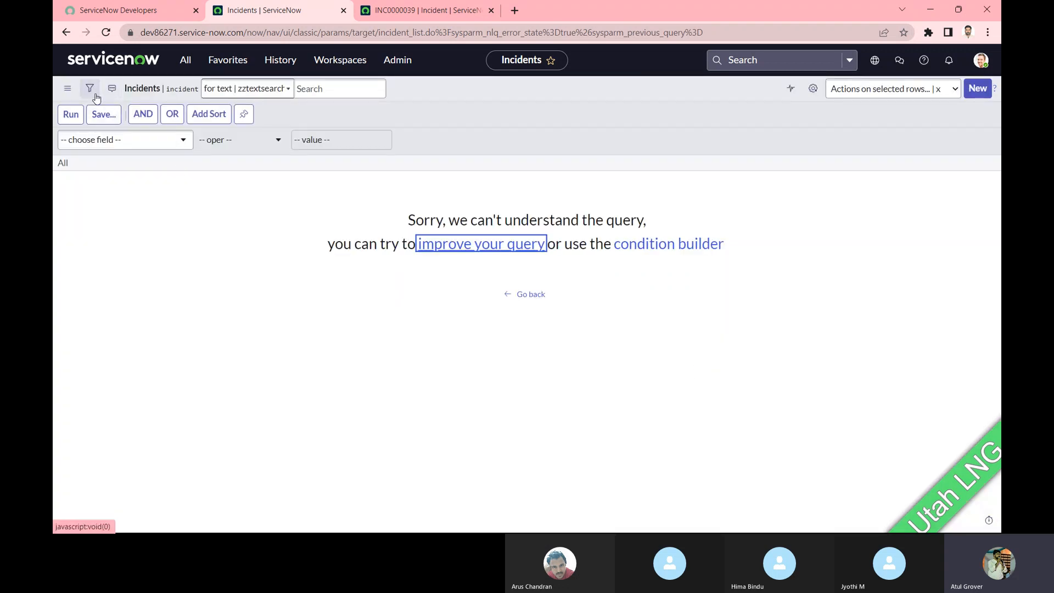
- Filter the Incidents list with the natural-language query "priority is High"
{"action": "left_click", "coordinate": [111, 88]}
{"action": "type", "text": "pr"}
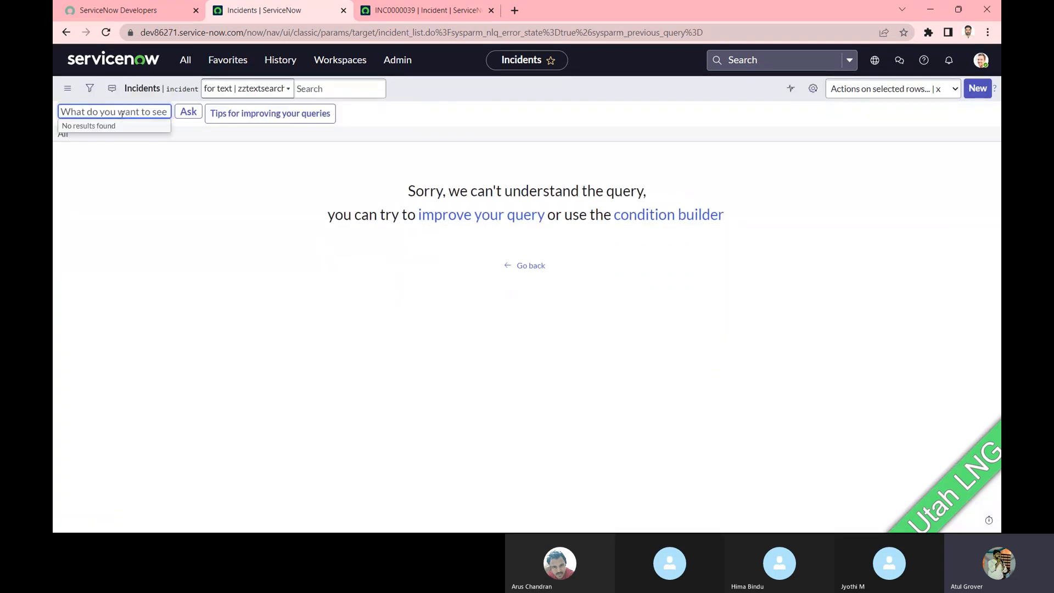
{"action": "type", "text": "io"}
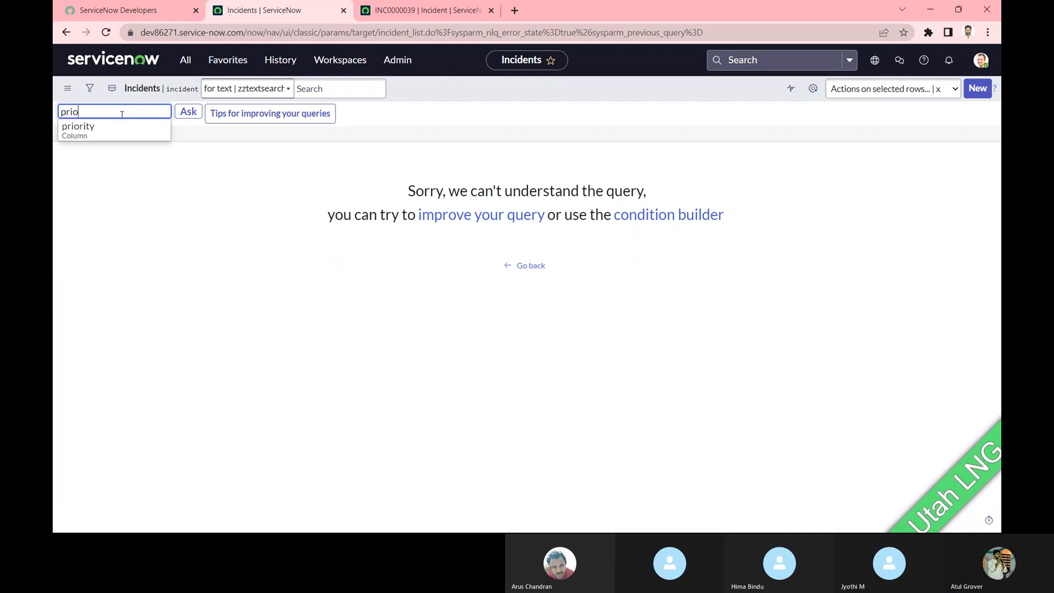
{"action": "type", "text": "ri"}
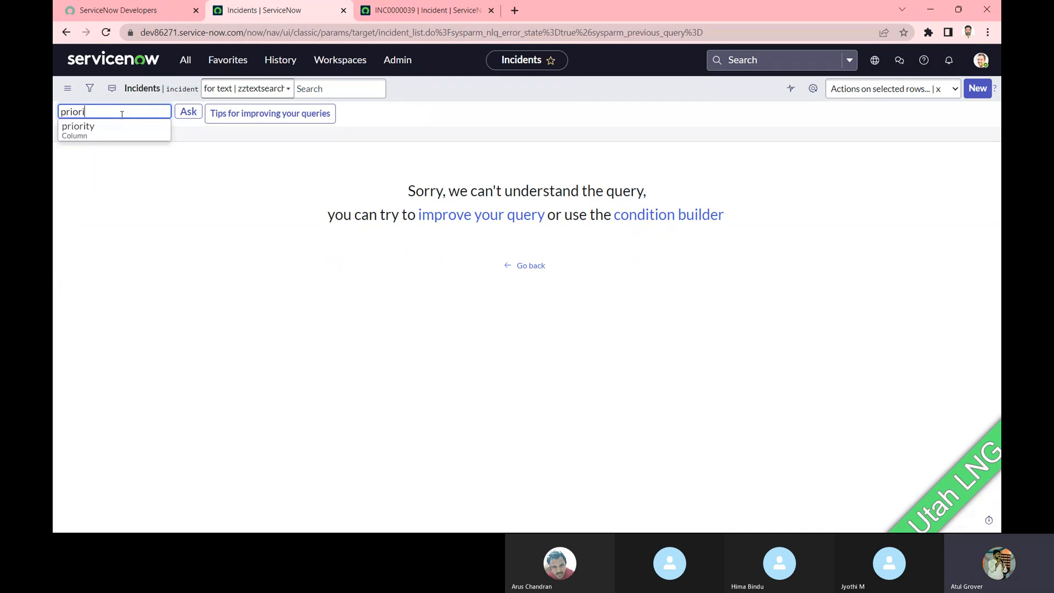
{"action": "type", "text": "ty is High"}
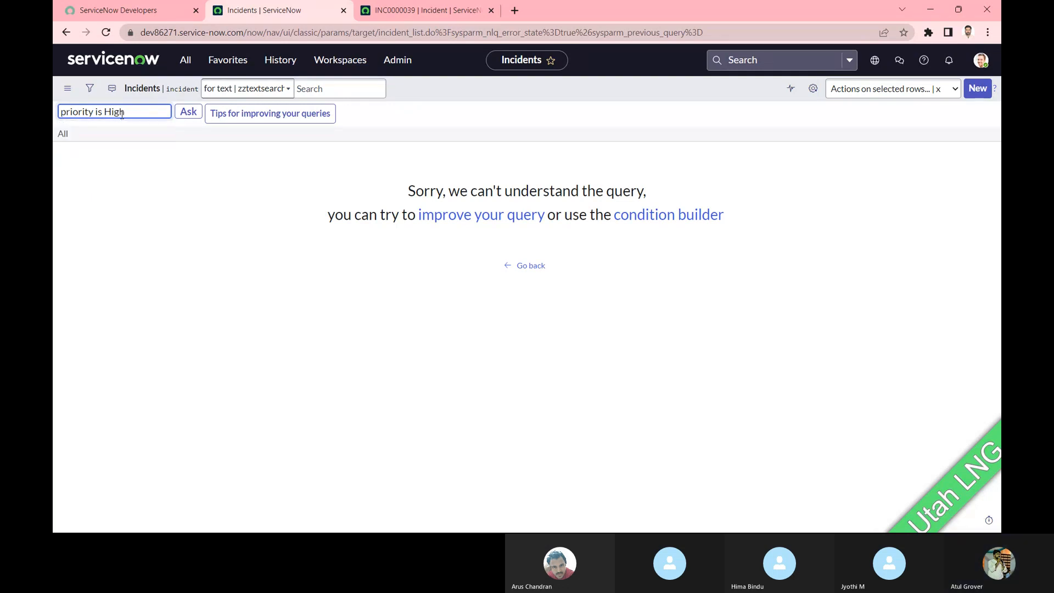
{"action": "key", "text": "Return"}
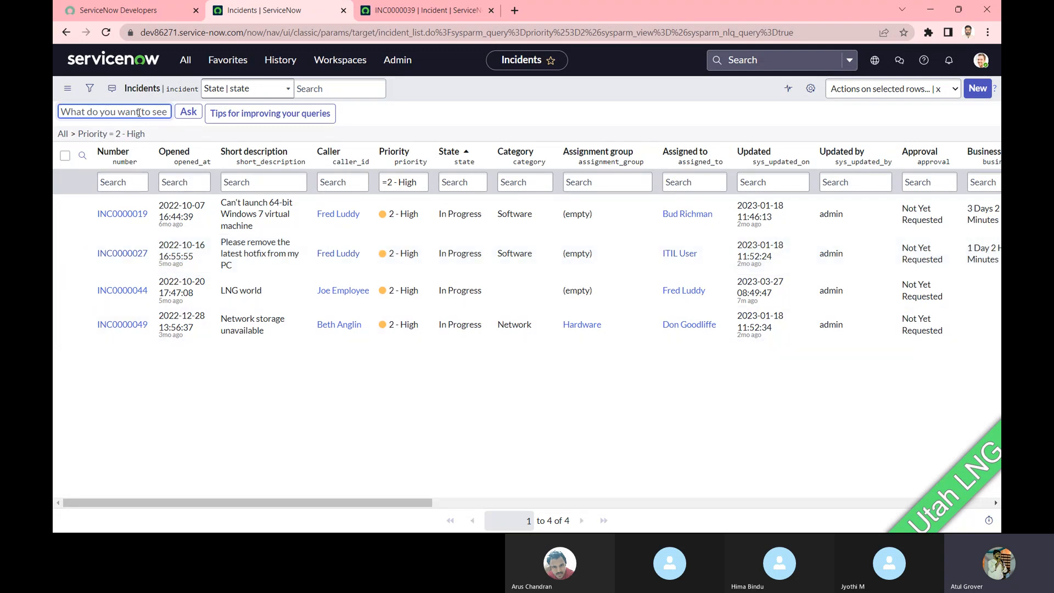
- Review the natural-language query tips on Dates, Filtering and Other Information, including the examples, and close them
{"action": "left_click", "coordinate": [254, 117]}
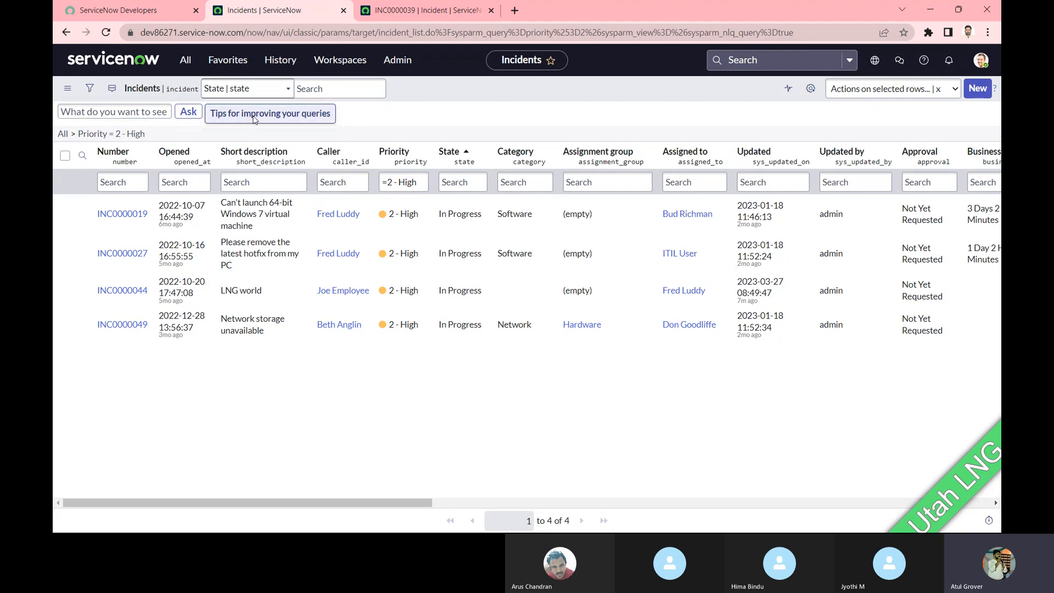
{"action": "left_click", "coordinate": [254, 118]}
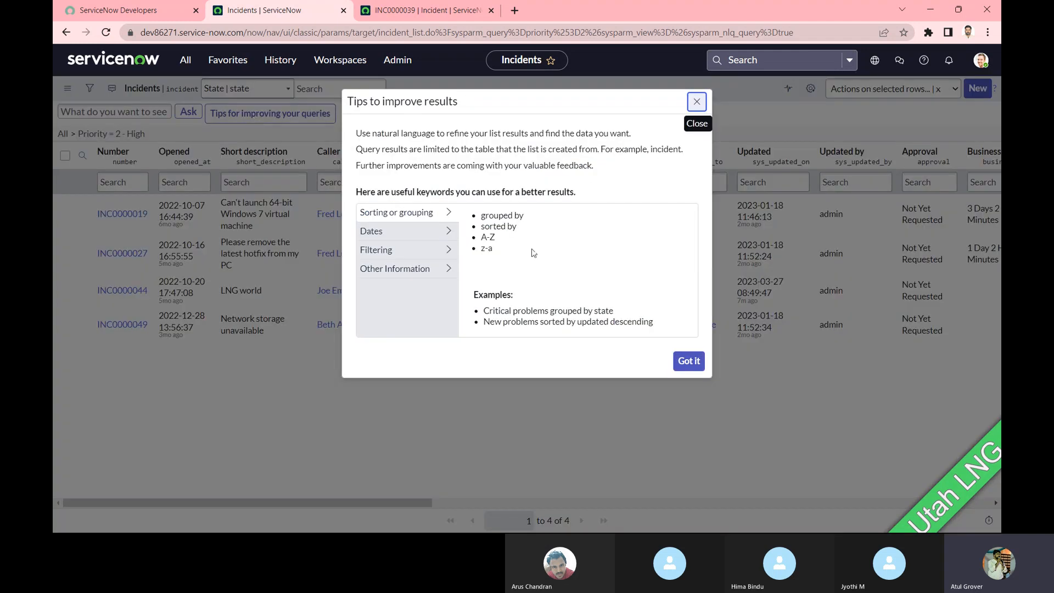
{"action": "left_click", "coordinate": [391, 237]}
{"action": "left_click", "coordinate": [387, 251]}
{"action": "left_click", "coordinate": [387, 269]}
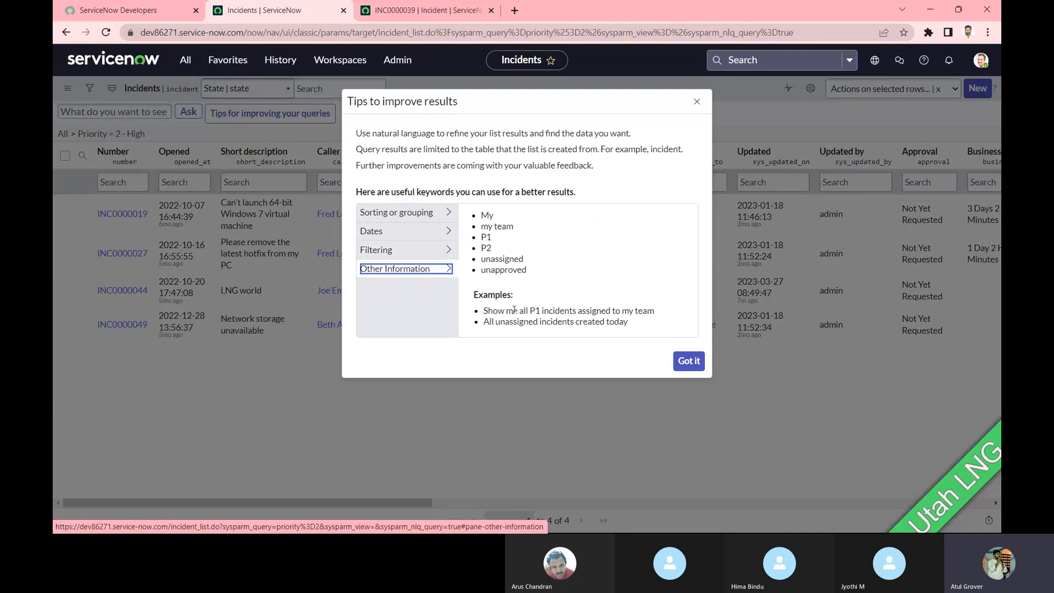
{"action": "left_click_drag", "start_coordinate": [514, 309], "coordinate": [473, 293]}
{"action": "left_click", "coordinate": [548, 291]}
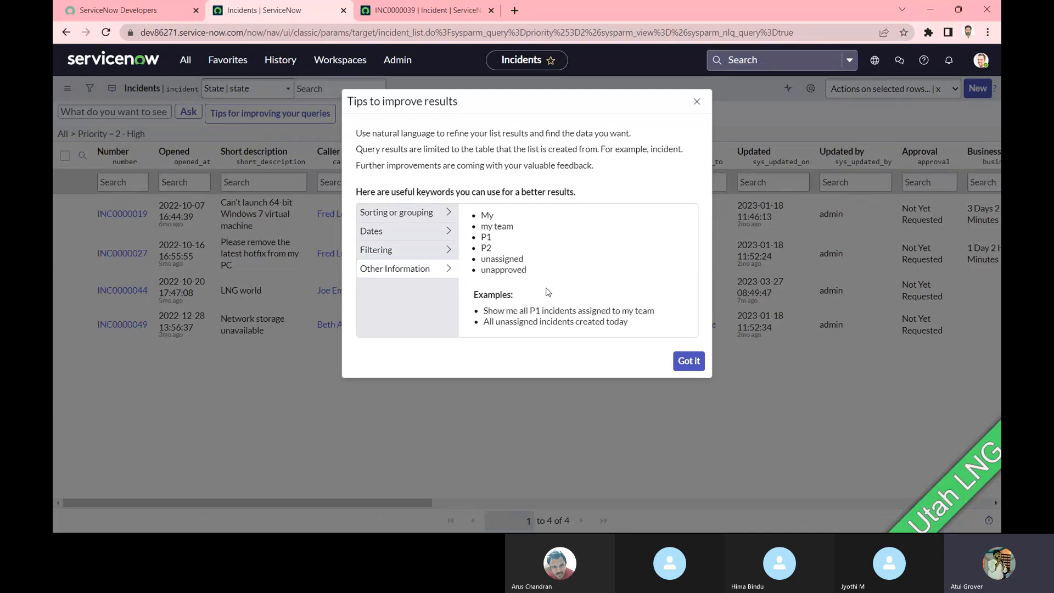
{"action": "left_click", "coordinate": [697, 101]}
- Try the natural-language query "P1 assigned" on the Incidents list
{"action": "left_click", "coordinate": [134, 110]}
{"action": "type", "text": "P"}
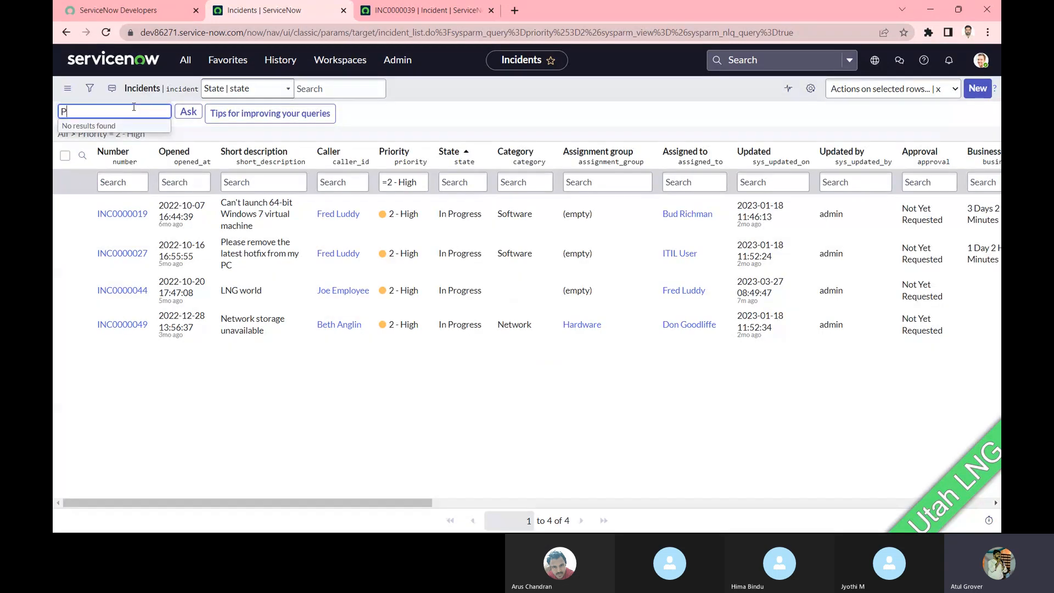
{"action": "type", "text": "1 assigned"}
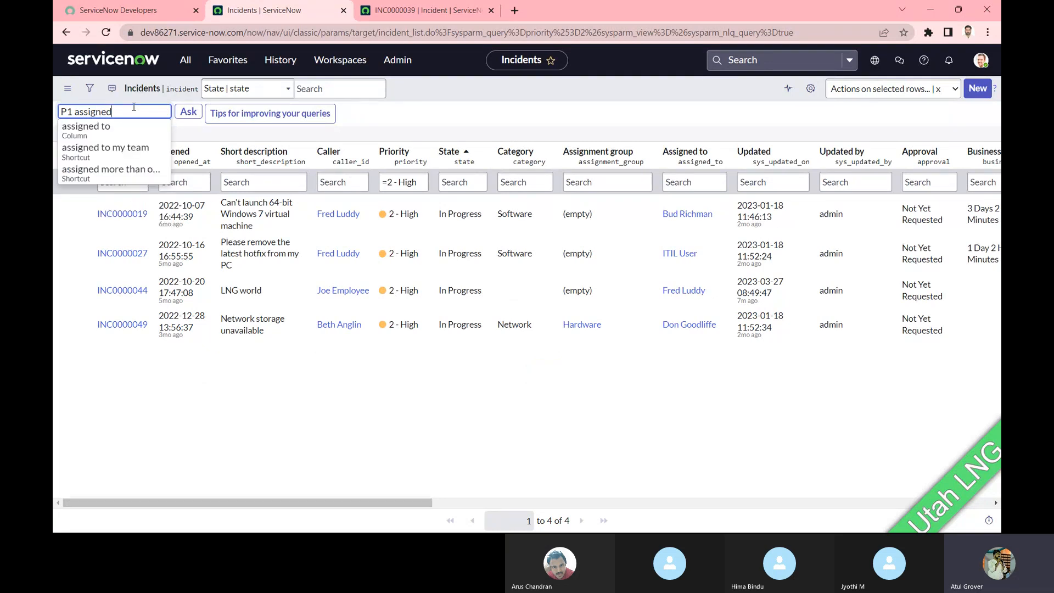
{"action": "key", "text": "Return"}
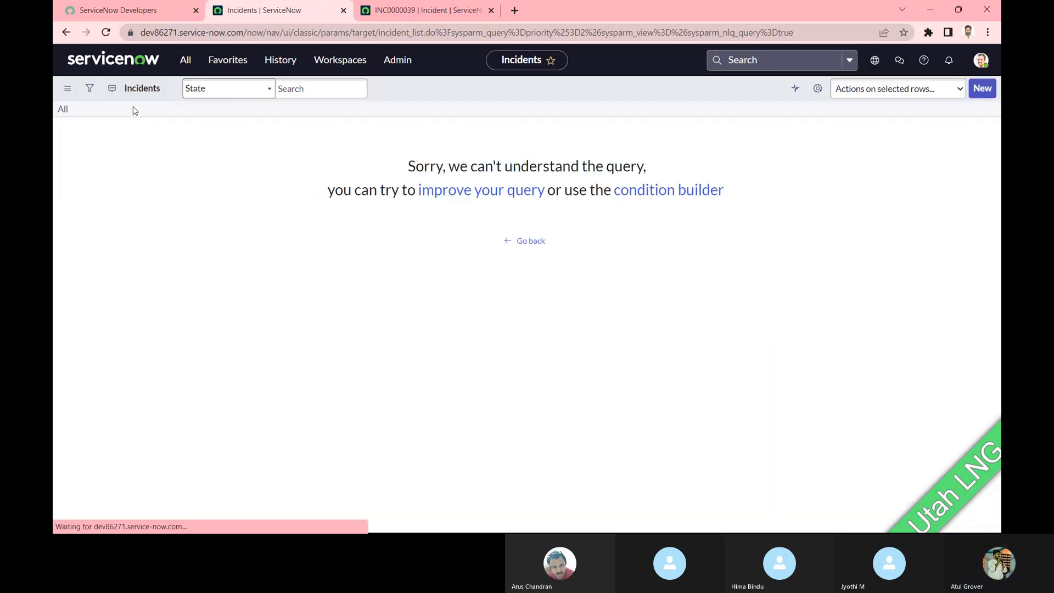
- Copy the example query "Show me all P1 incidents assigned to my team" from the Other Information tips and close them
{"action": "left_click", "coordinate": [467, 196]}
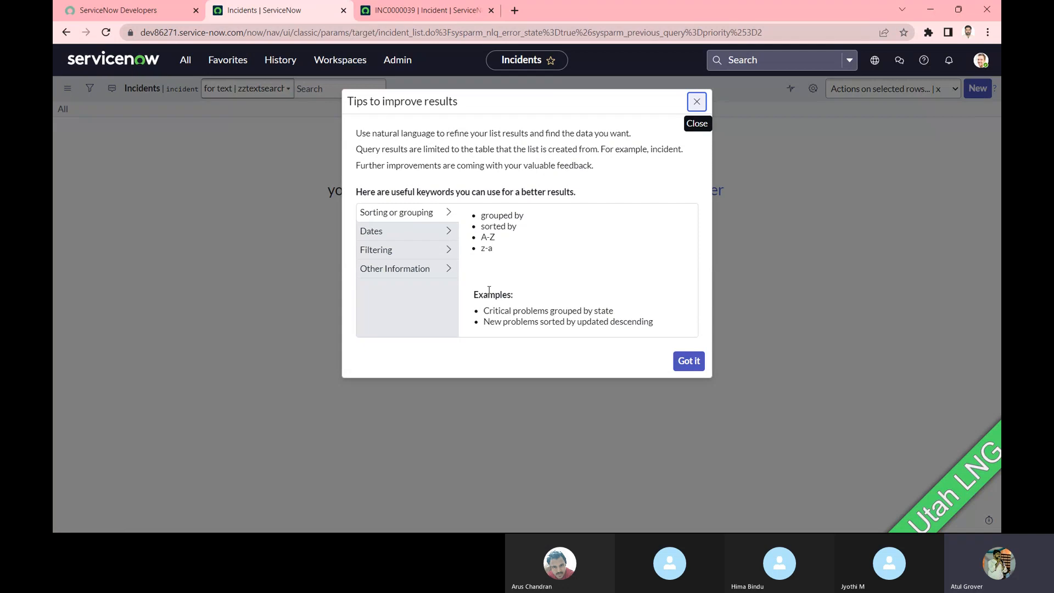
{"action": "left_click", "coordinate": [407, 273]}
{"action": "left_click_drag", "start_coordinate": [473, 294], "coordinate": [657, 317]}
{"action": "left_click", "coordinate": [487, 312]}
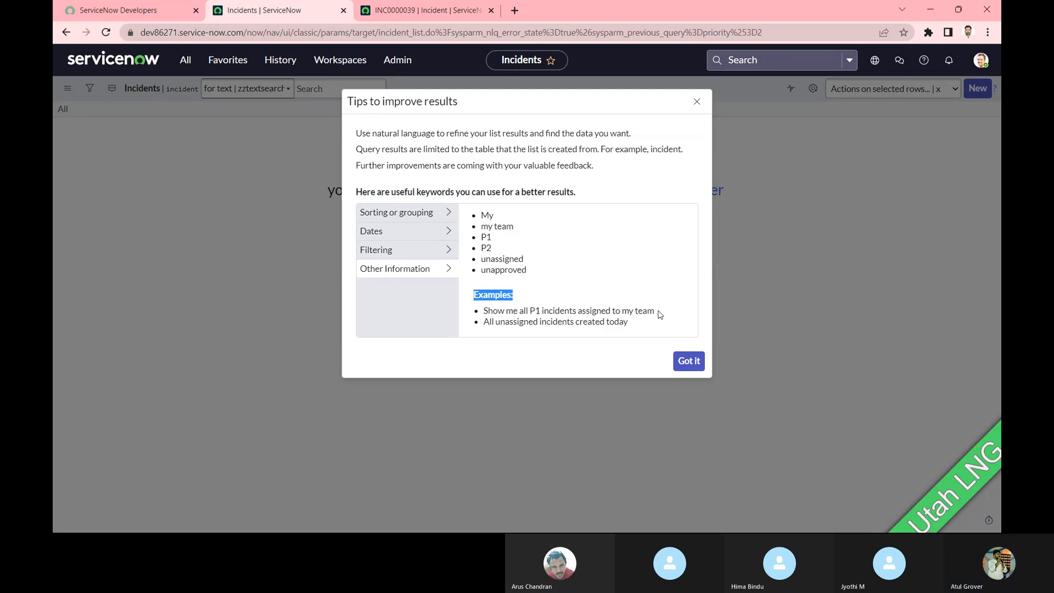
{"action": "left_click", "coordinate": [635, 311]}
{"action": "triple_click", "coordinate": [635, 312]}
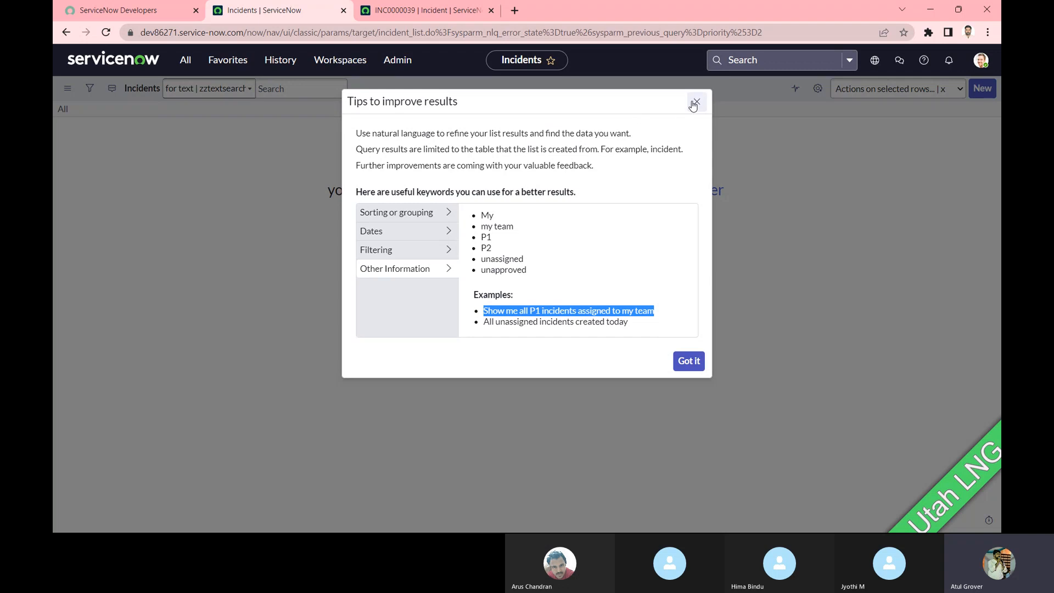
{"action": "left_click", "coordinate": [695, 103]}
- Query the Incidents list with the copied sentence "Show me all P1 incidents assigned to my team"
{"action": "left_click", "coordinate": [112, 88]}
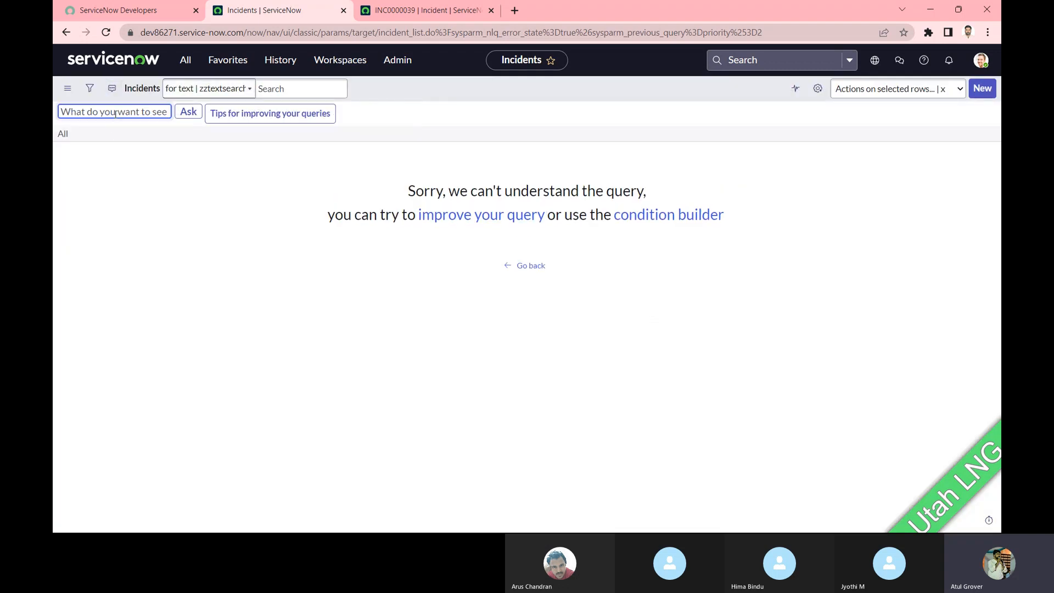
{"action": "key", "text": "ctrl+v"}
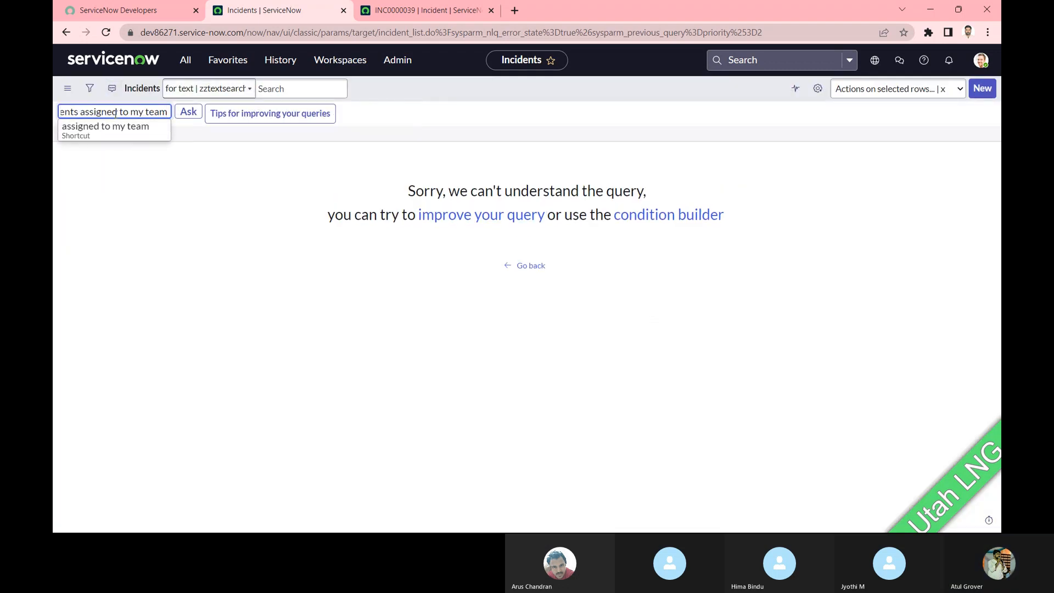
{"action": "key", "text": "Return"}
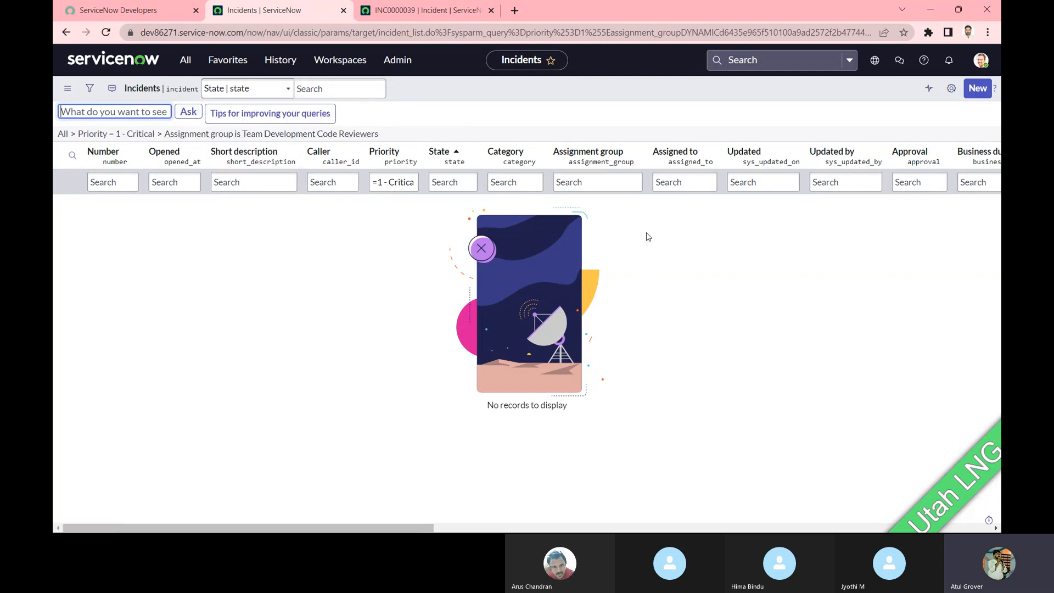
- Query the Incidents list in natural language with "show me incident where impact is low"
{"action": "left_click", "coordinate": [133, 110]}
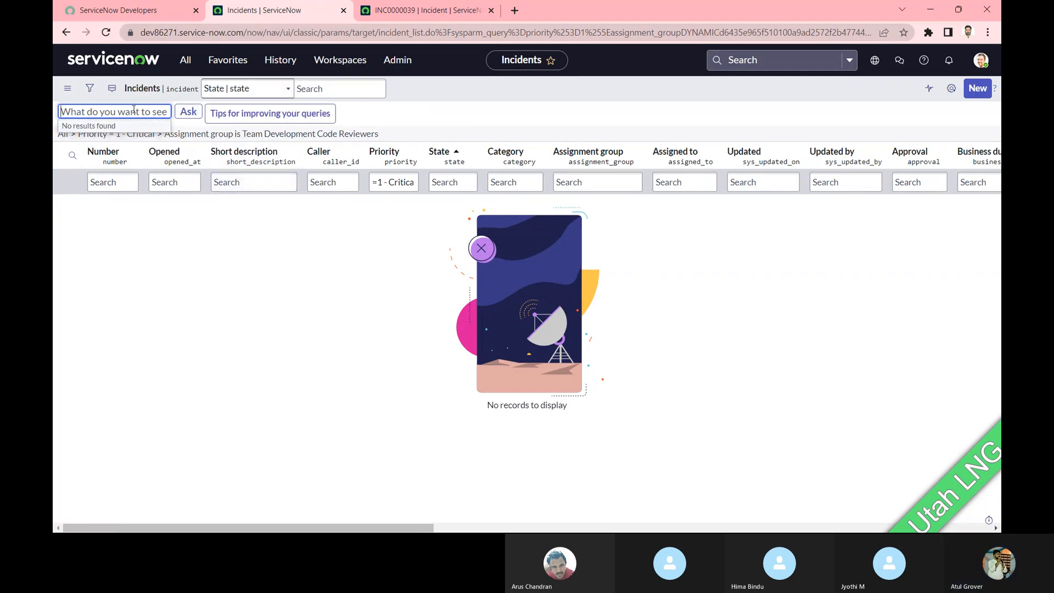
{"action": "type", "text": "sum st"}
{"action": "key", "text": "BackSpace"}
{"action": "key", "text": "BackSpace"}
{"action": "key", "text": "BackSpace"}
{"action": "key", "text": "BackSpace"}
{"action": "key", "text": "BackSpace"}
{"action": "type", "text": "how me"}
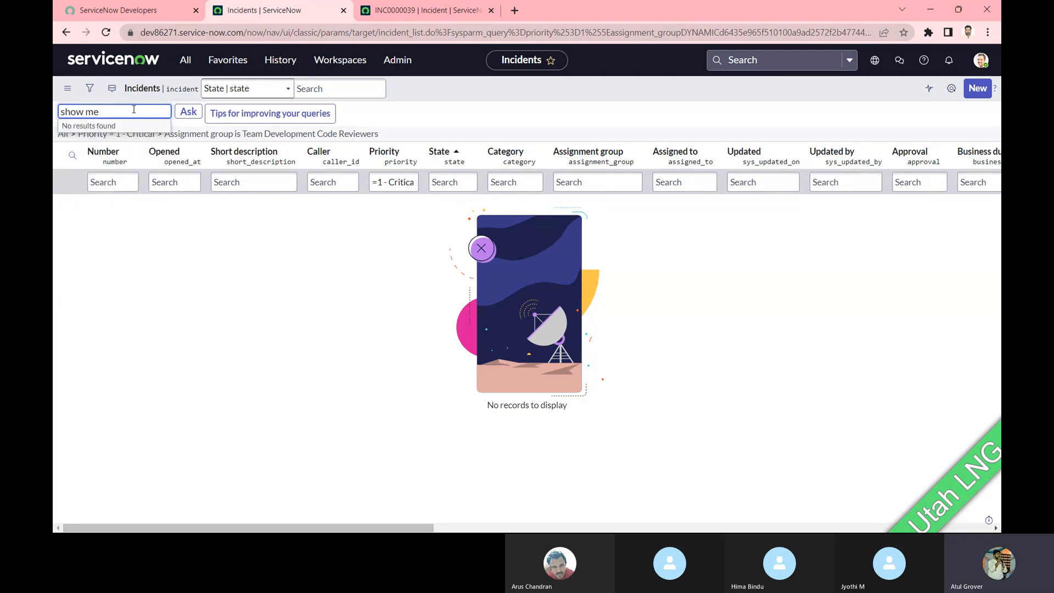
{"action": "type", "text": " incident where"}
{"action": "type", "text": " imapct"}
{"action": "key", "text": "BackSpace"}
{"action": "key", "text": "BackSpace"}
{"action": "key", "text": "BackSpace"}
{"action": "key", "text": "BackSpace"}
{"action": "type", "text": "pact is low"}
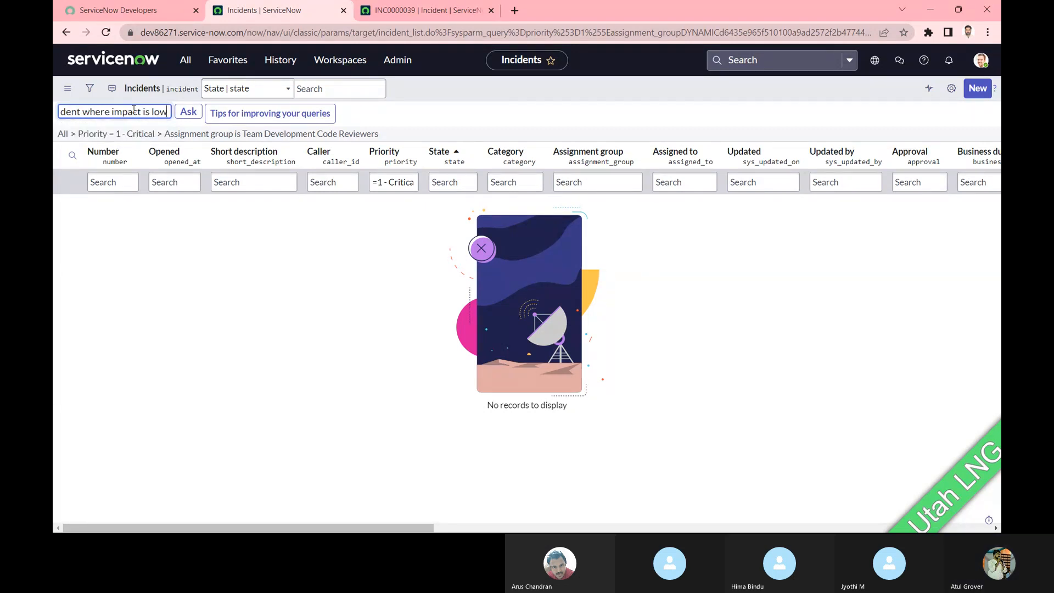
{"action": "key", "text": "Return"}
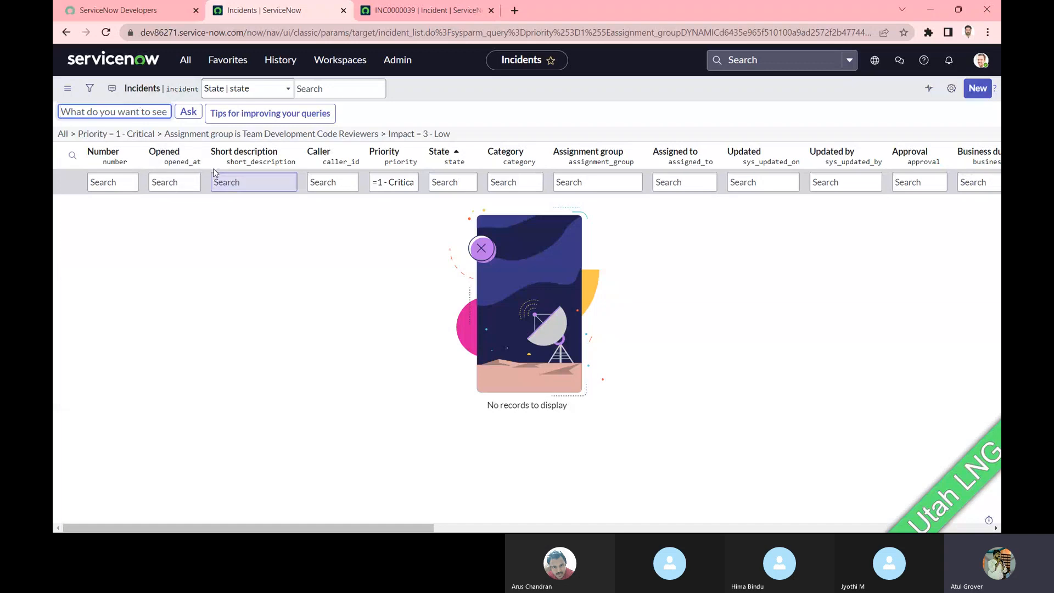
- Remove the Priority and Assignment group conditions so only Impact = 3 - Low filters the list, and look through the records
{"action": "left_click", "coordinate": [73, 140]}
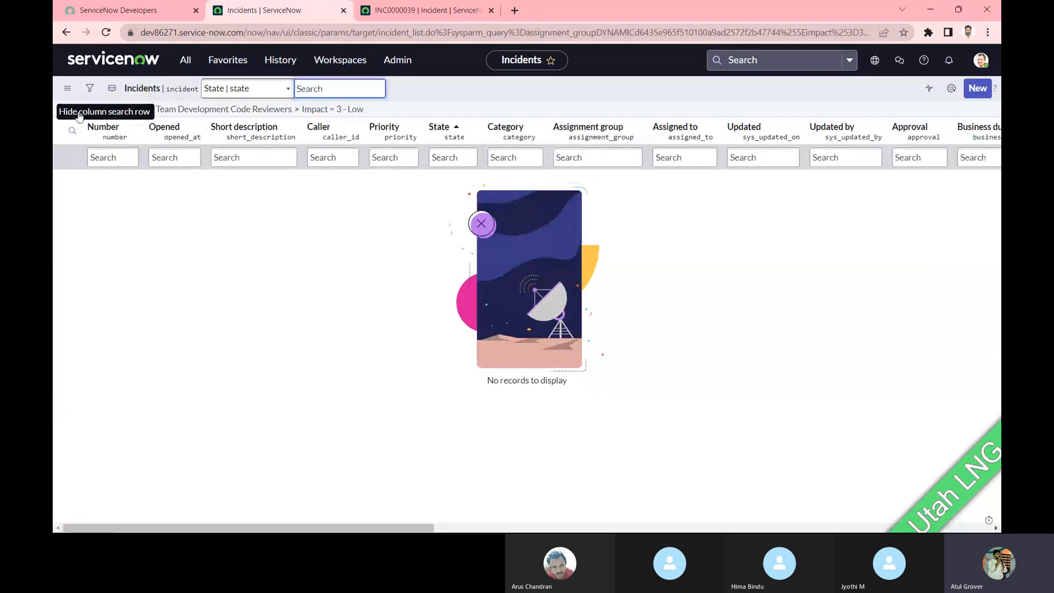
{"action": "left_click", "coordinate": [73, 109]}
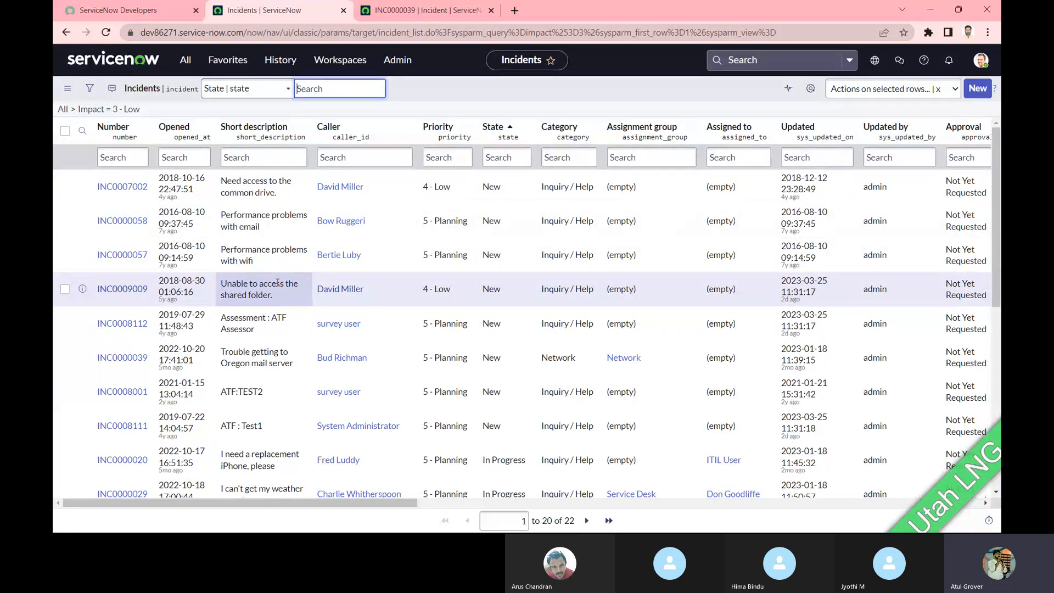
{"action": "scroll", "coordinate": [277, 283], "scroll_direction": "down", "scroll_amount": 7}
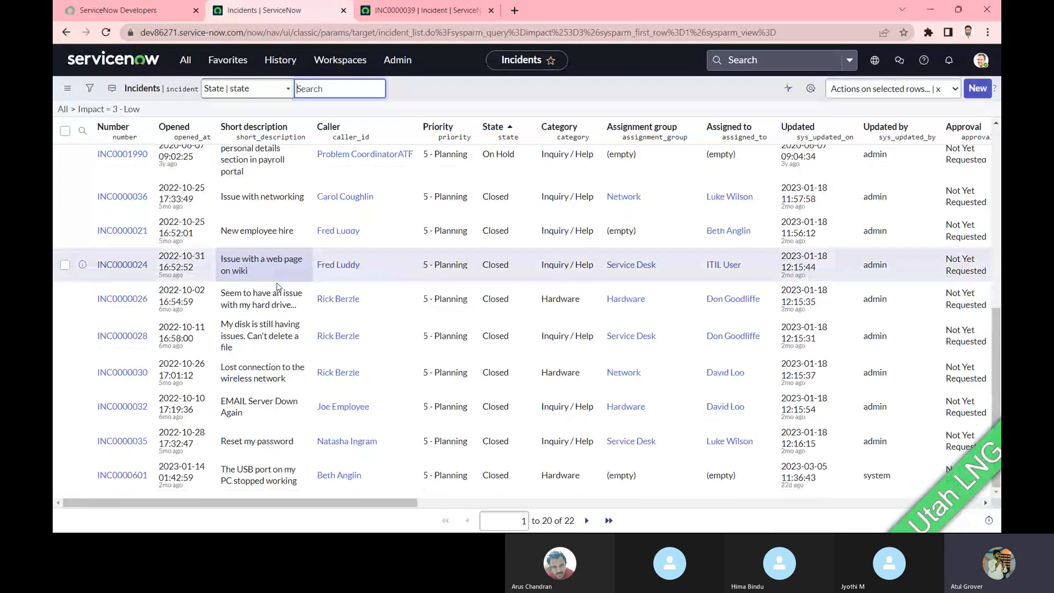
{"action": "scroll", "coordinate": [277, 286], "scroll_direction": "up", "scroll_amount": 5}
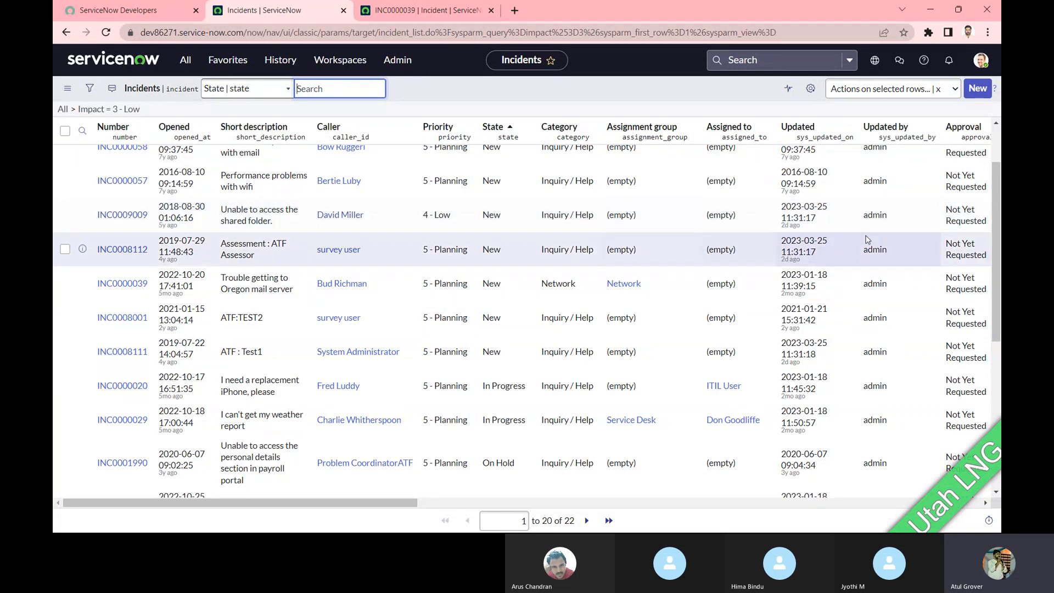
- Try to edit the Updated by value of incident INC0009009 in the list, and cancel the edit
{"action": "left_click", "coordinate": [920, 225]}
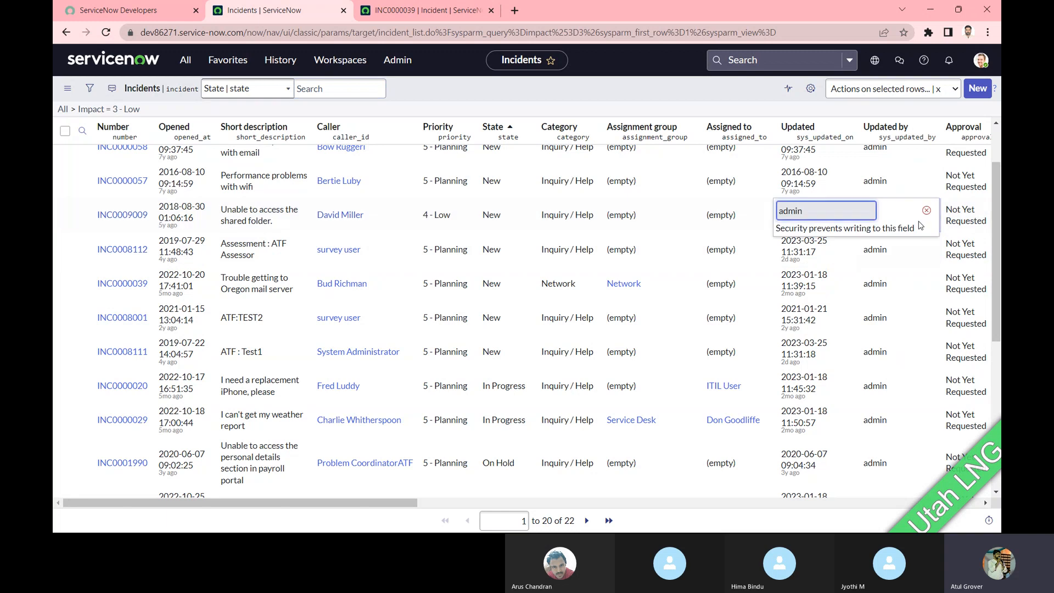
{"action": "left_click_drag", "start_coordinate": [782, 230], "coordinate": [922, 234]}
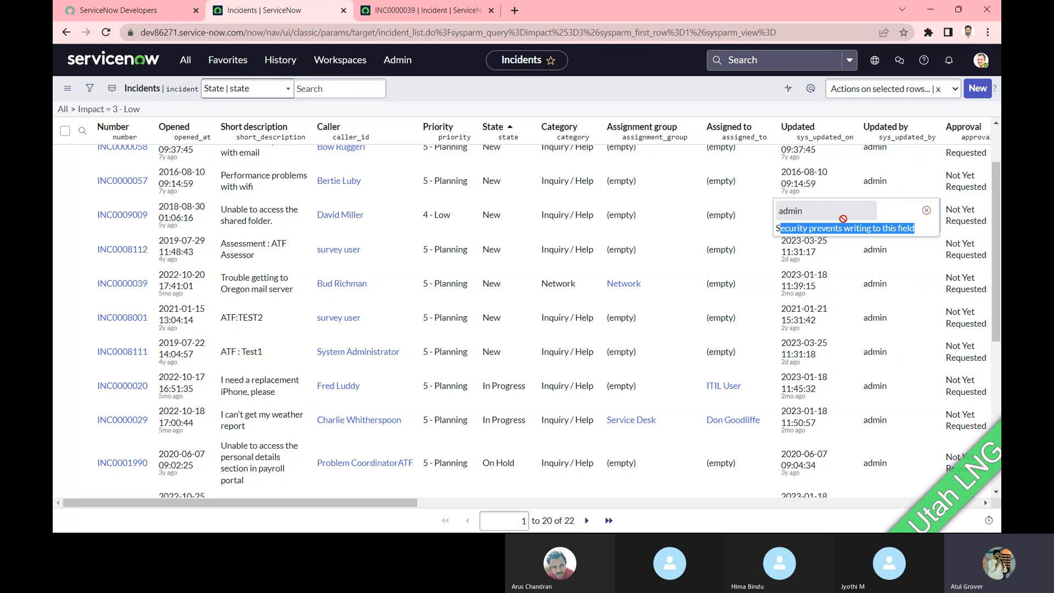
{"action": "left_click_drag", "start_coordinate": [821, 216], "coordinate": [770, 218]}
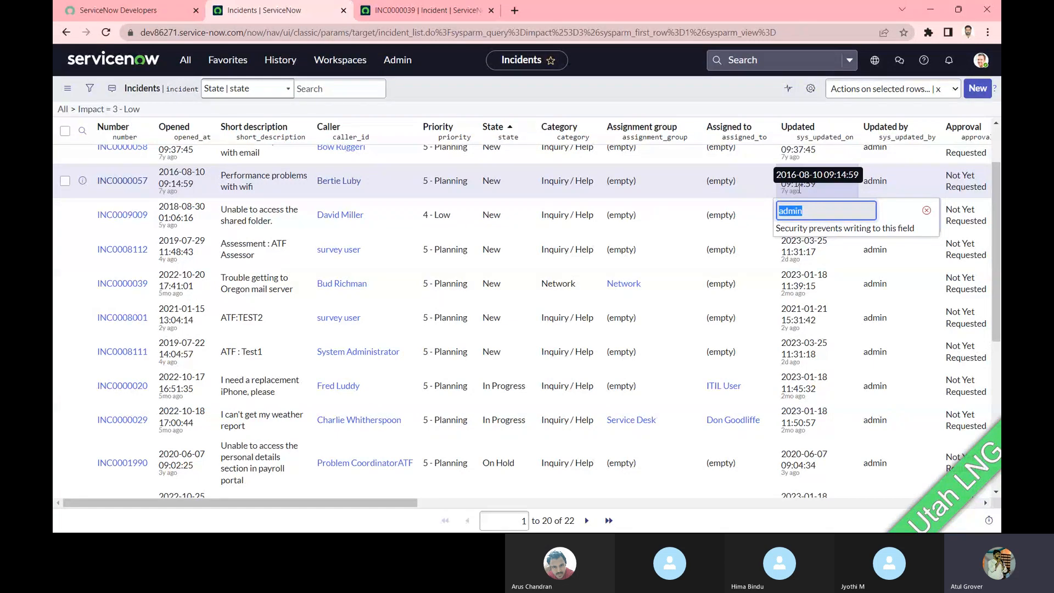
{"action": "left_click", "coordinate": [926, 210]}
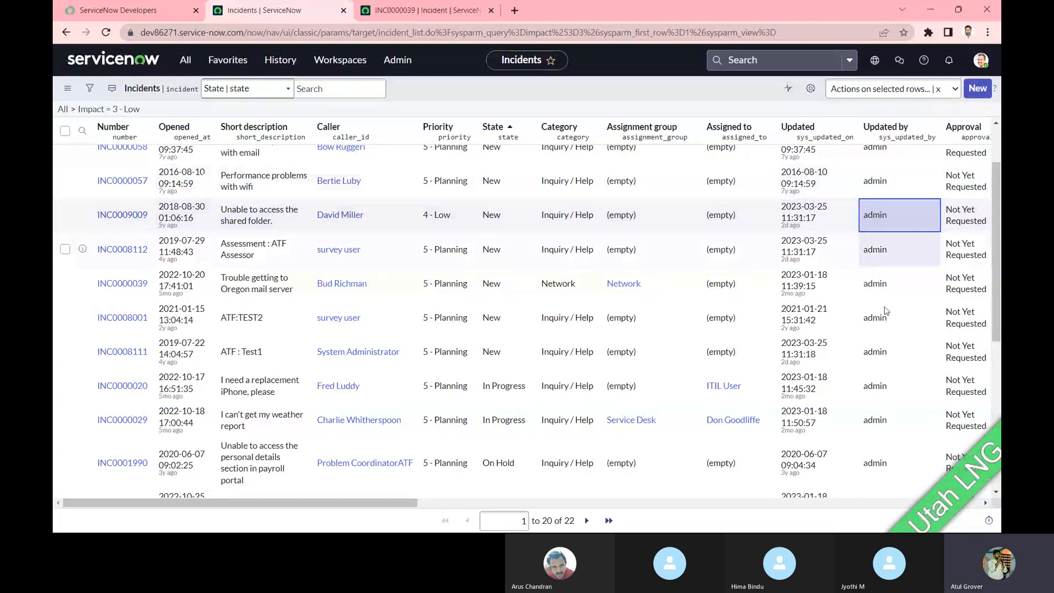
{"action": "mouse_move", "coordinate": [374, 503]}
{"action": "left_mouse_down"}
{"action": "mouse_move", "coordinate": [468, 509]}
{"action": "mouse_move", "coordinate": [373, 509]}
{"action": "left_mouse_up"}
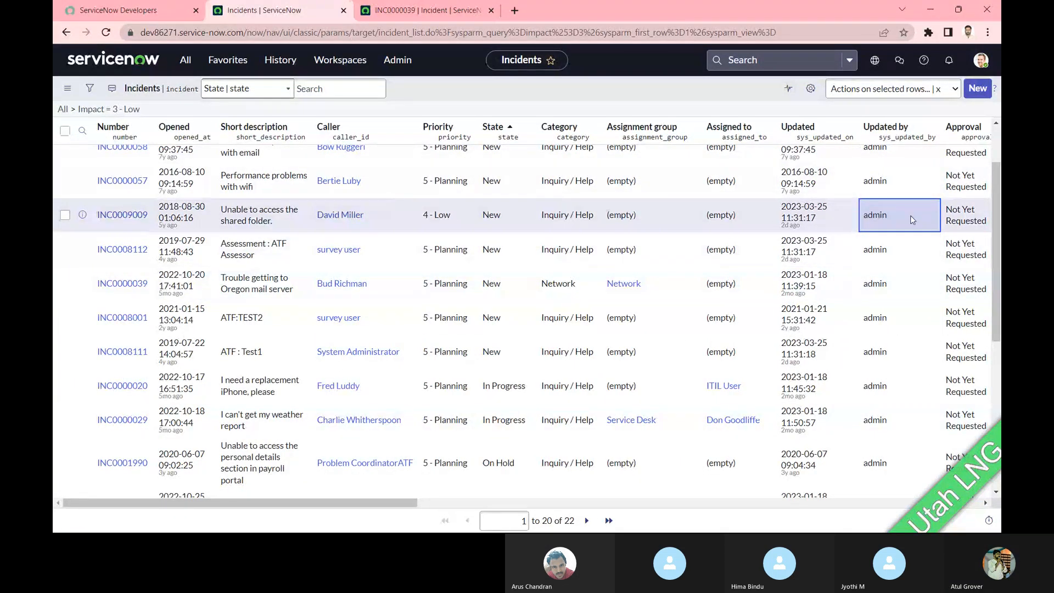
- Generate a bar chart of the filtered incidents by Priority
{"action": "scroll", "coordinate": [494, 215], "scroll_direction": "up", "scroll_amount": 3}
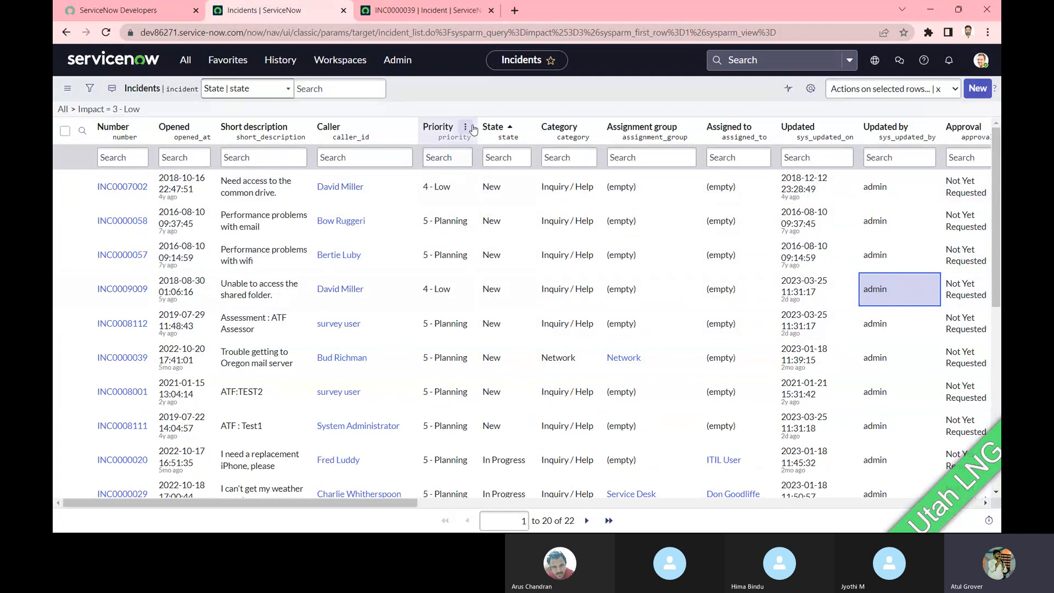
{"action": "left_click", "coordinate": [466, 127]}
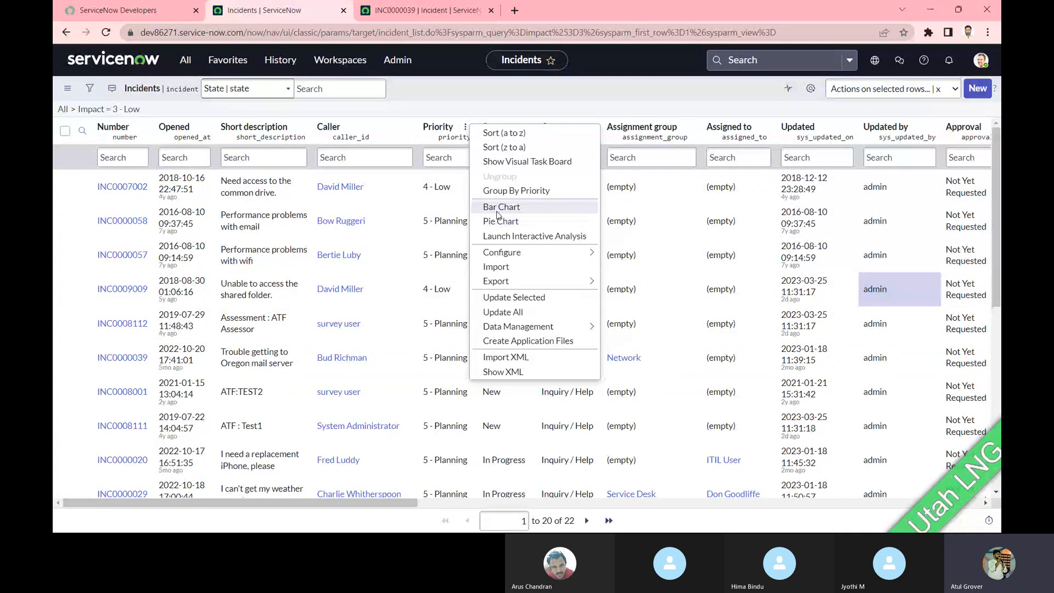
{"action": "left_click", "coordinate": [497, 212]}
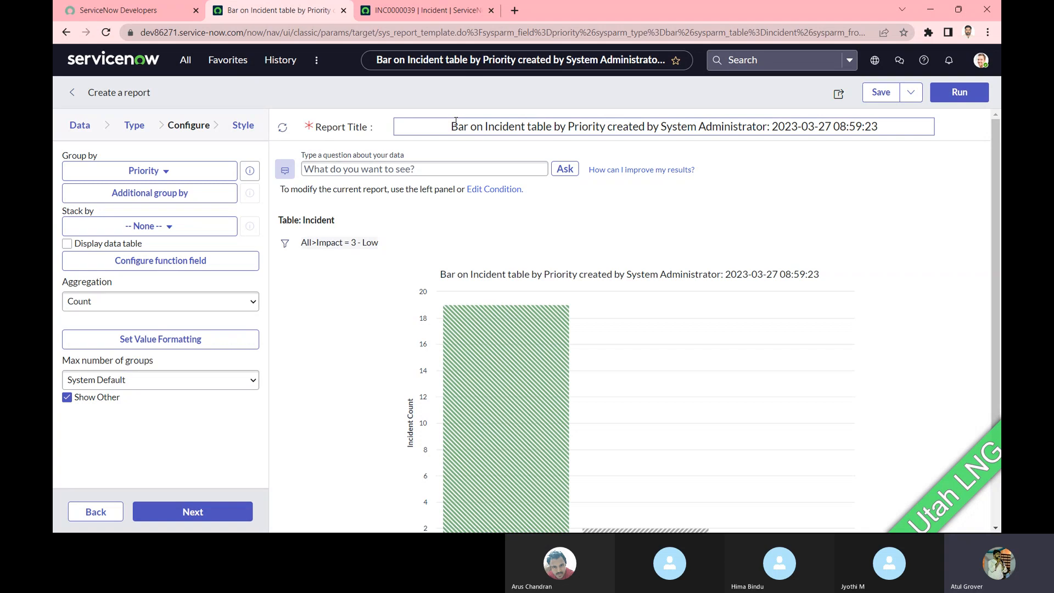
- Examine the report title and bars, expand the section beneath the chart, and return to the Incidents list
{"action": "left_click_drag", "start_coordinate": [451, 126], "coordinate": [902, 122]}
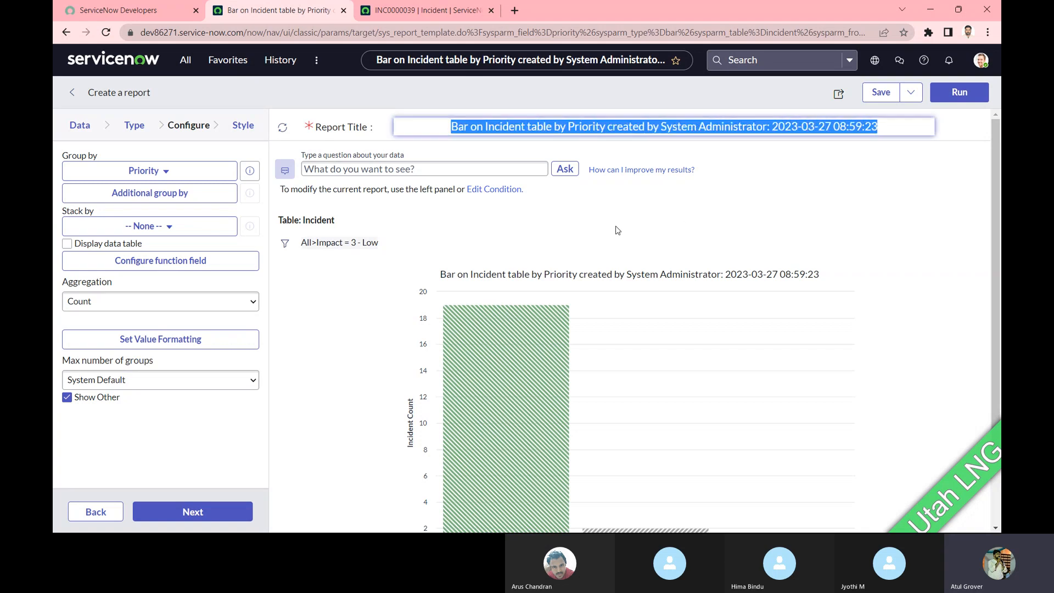
{"action": "scroll", "coordinate": [618, 228], "scroll_direction": "down", "scroll_amount": 2}
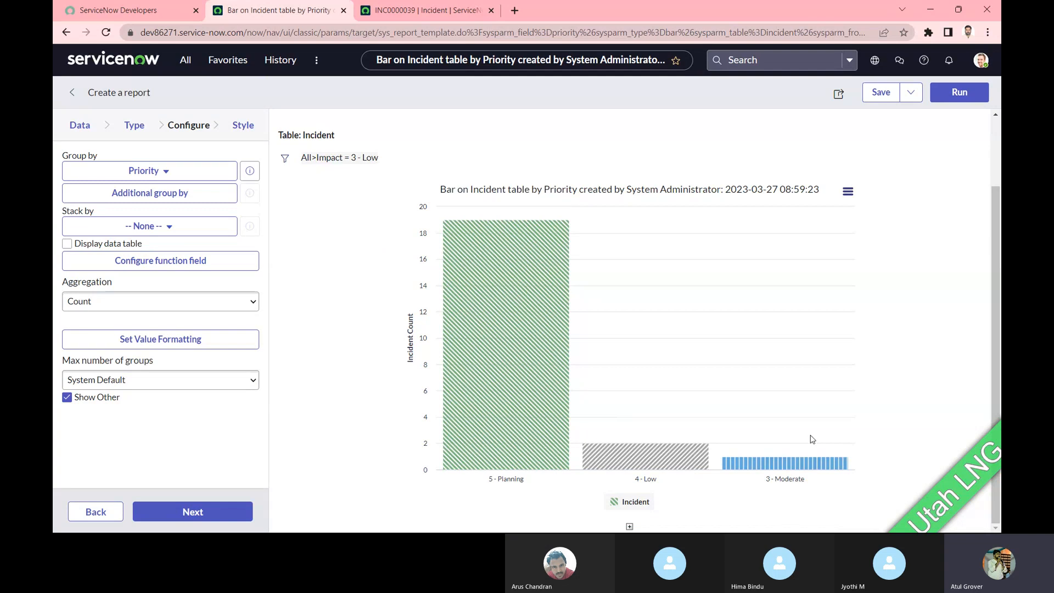
{"action": "left_click", "coordinate": [629, 526]}
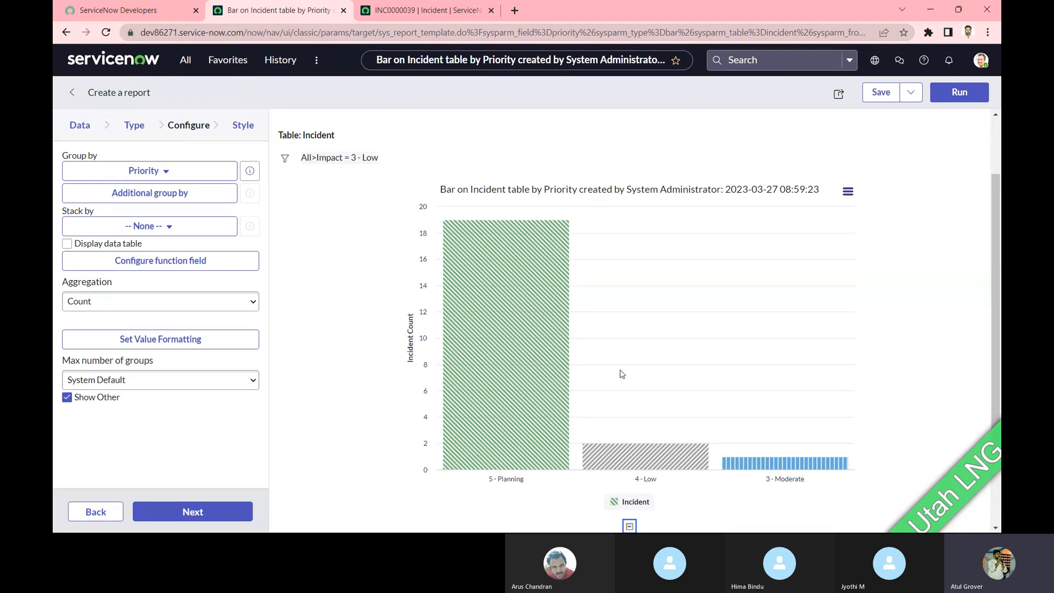
{"action": "mouse_move", "coordinate": [540, 295]}
{"action": "left_click", "coordinate": [66, 32]}
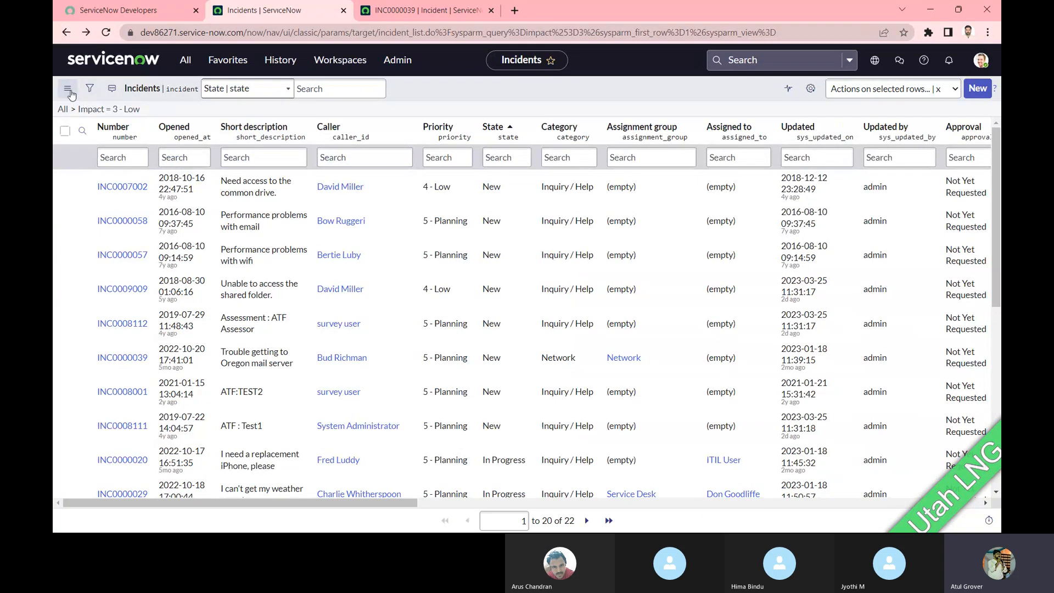
- Review the list-level options and the Assign Tag choices available for incident INC0009009
{"action": "left_click", "coordinate": [68, 88]}
{"action": "mouse_move", "coordinate": [124, 144]}
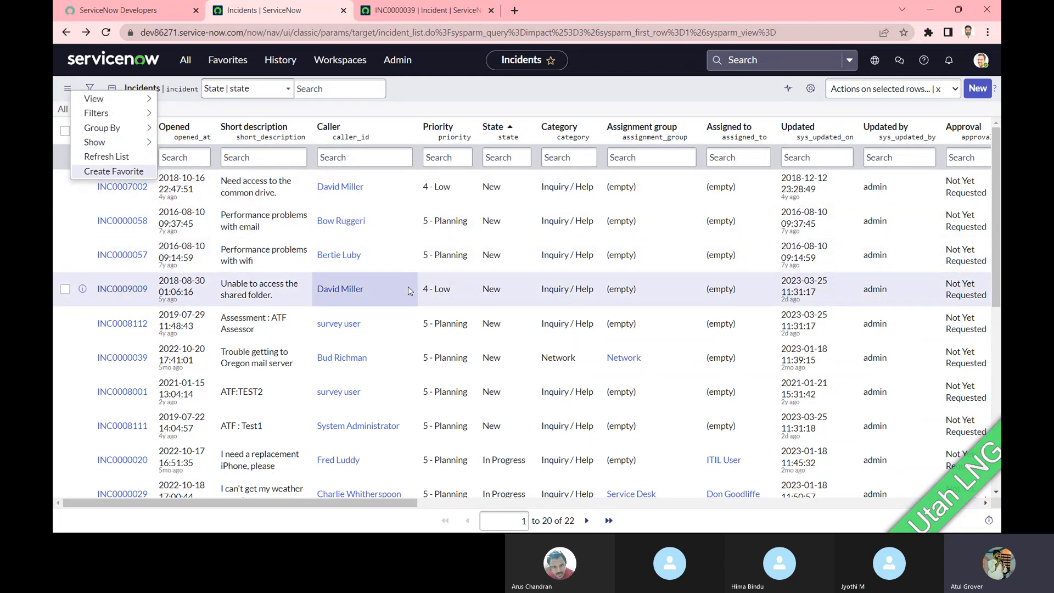
{"action": "right_click", "coordinate": [407, 286]}
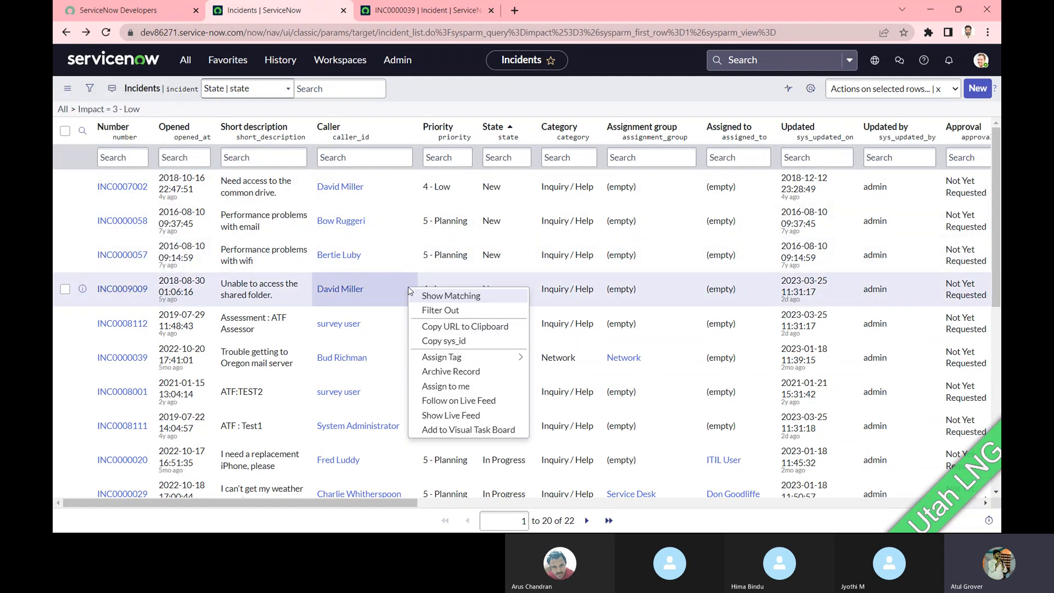
{"action": "mouse_move", "coordinate": [441, 357]}
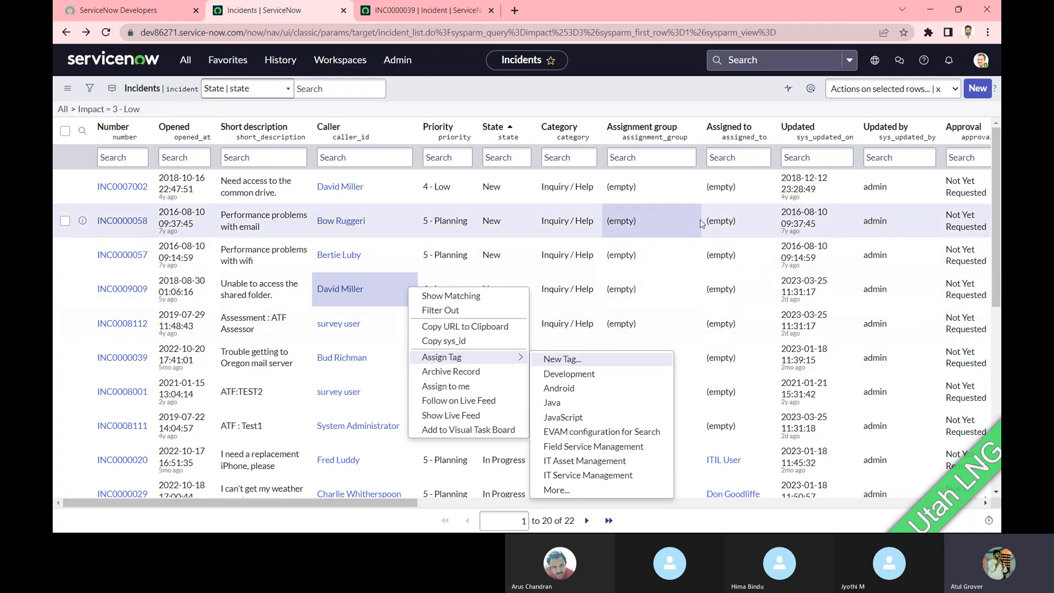
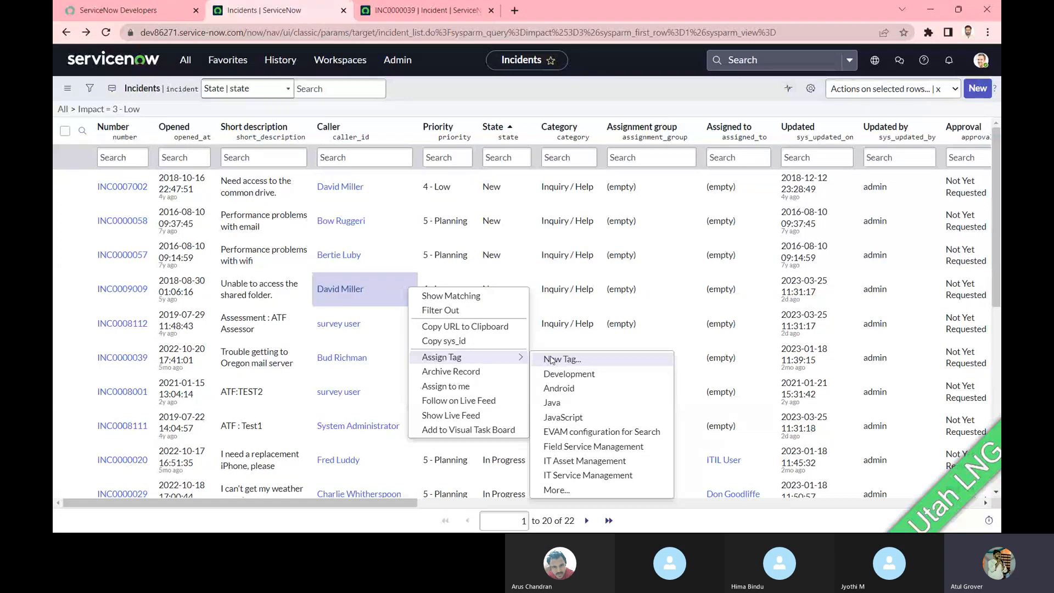
- Switch to Excel, show the Tags field when saving Training_Master to the Batch 12 folder, cancel, and return to ServiceNow
{"action": "key", "text": "alt+Tab"}
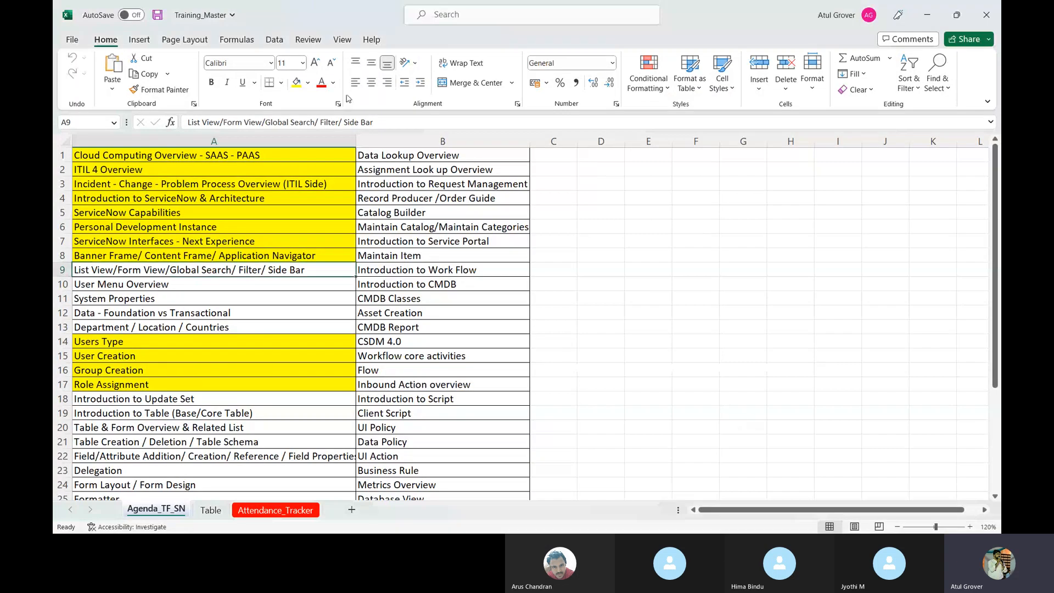
{"action": "left_click", "coordinate": [73, 40]}
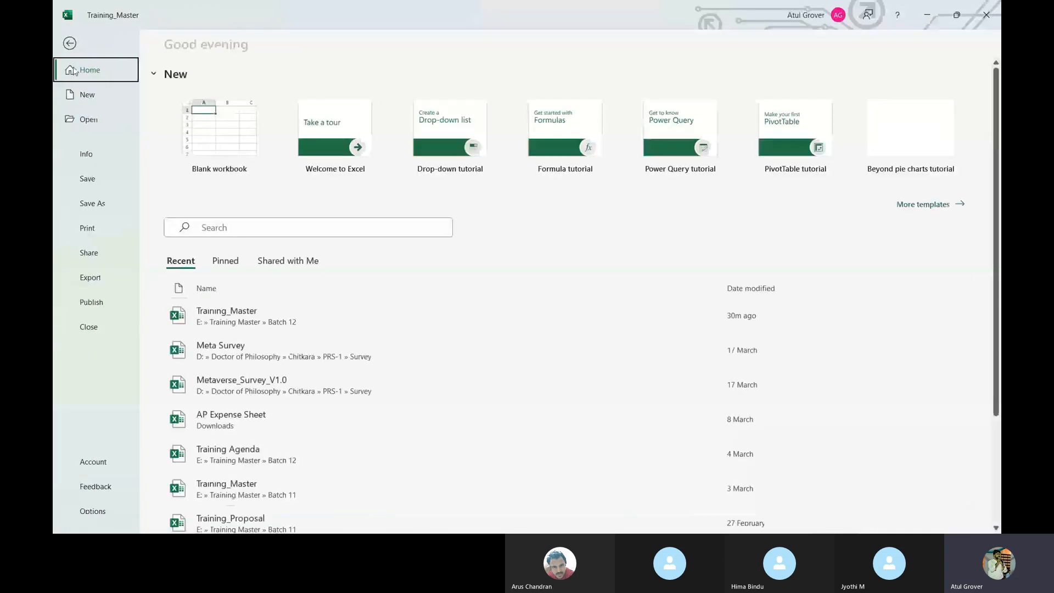
{"action": "left_click", "coordinate": [101, 207]}
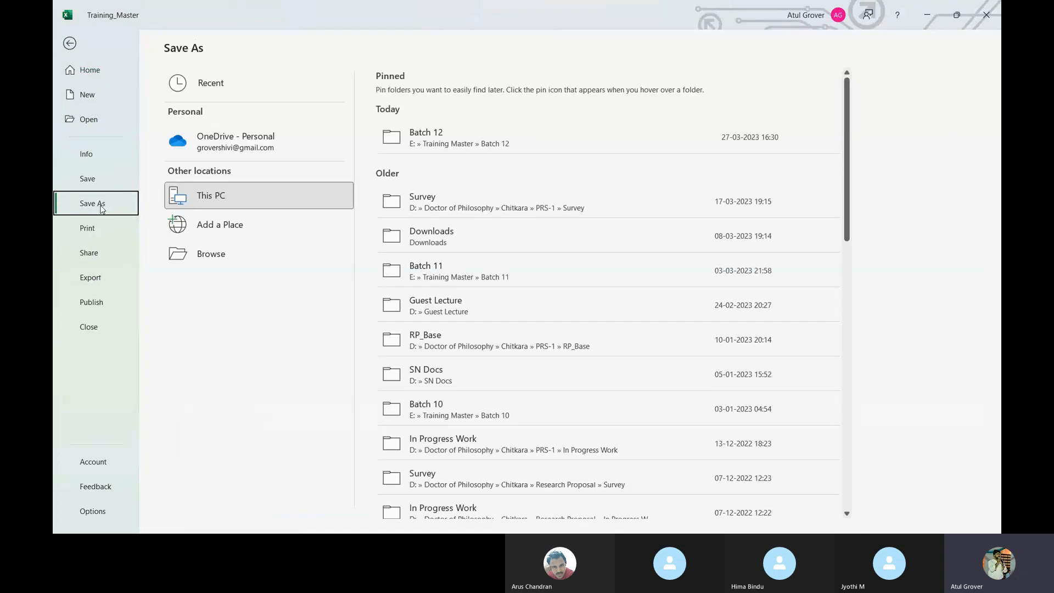
{"action": "left_click", "coordinate": [445, 144]}
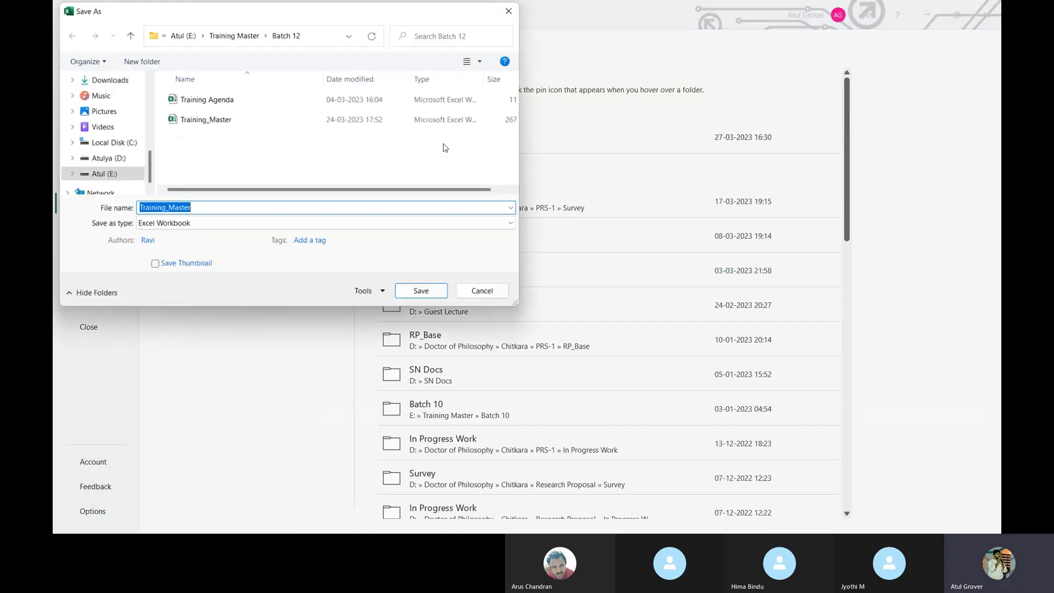
{"action": "left_click", "coordinate": [324, 240]}
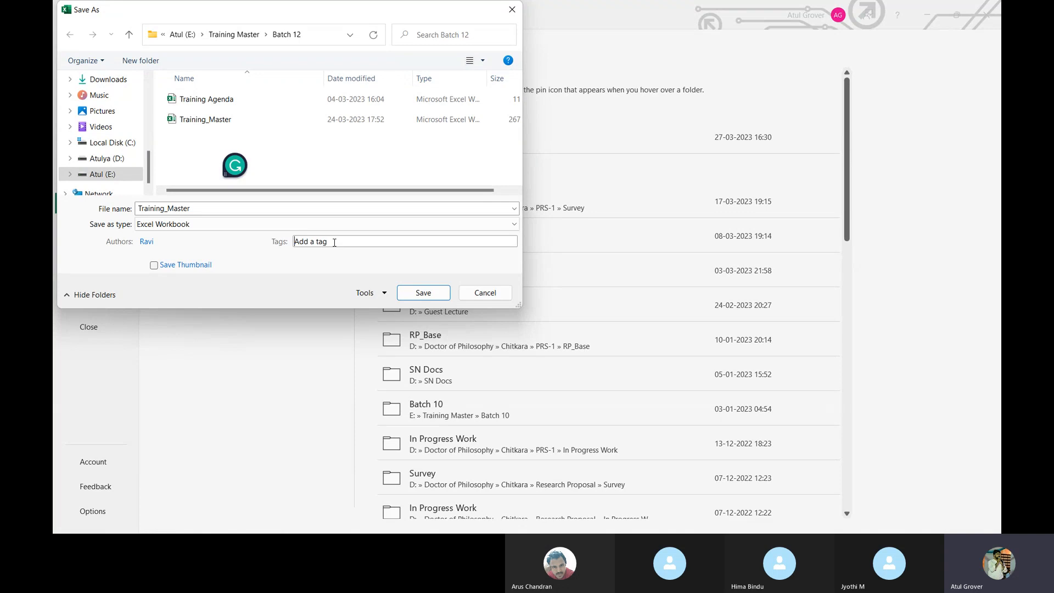
{"action": "left_click", "coordinate": [482, 293]}
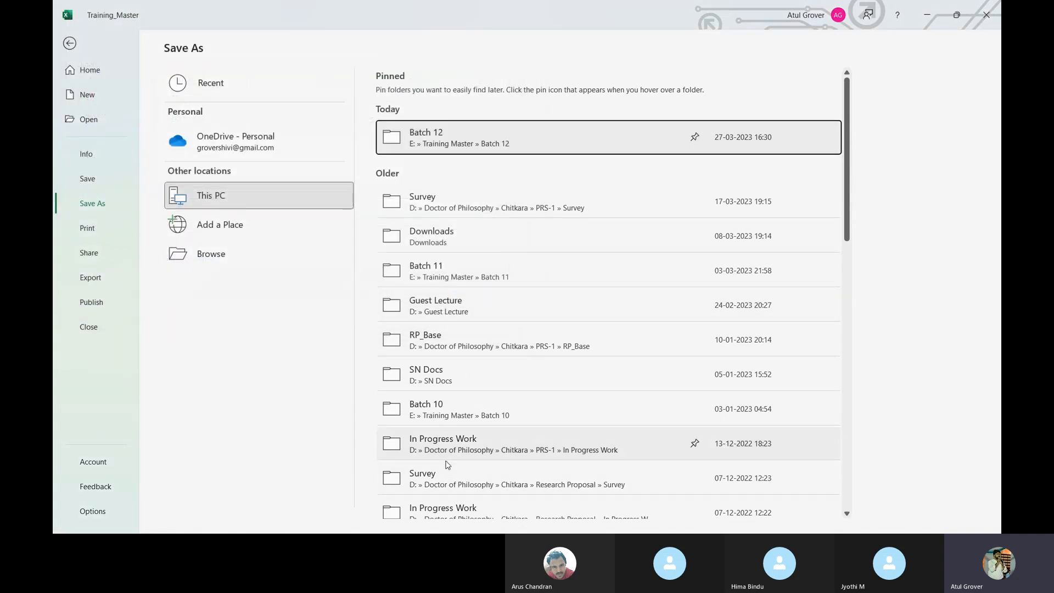
{"action": "key", "text": "alt+Tab"}
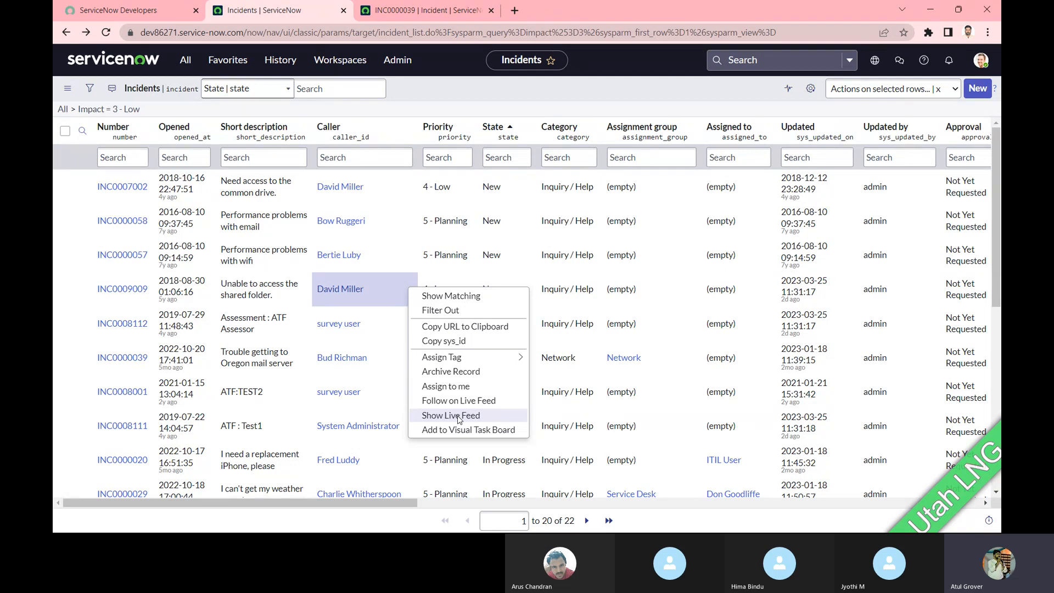
- Open the list column personalization, cancel it without changes, and open the record of incident INC0009009
{"action": "left_click", "coordinate": [810, 89]}
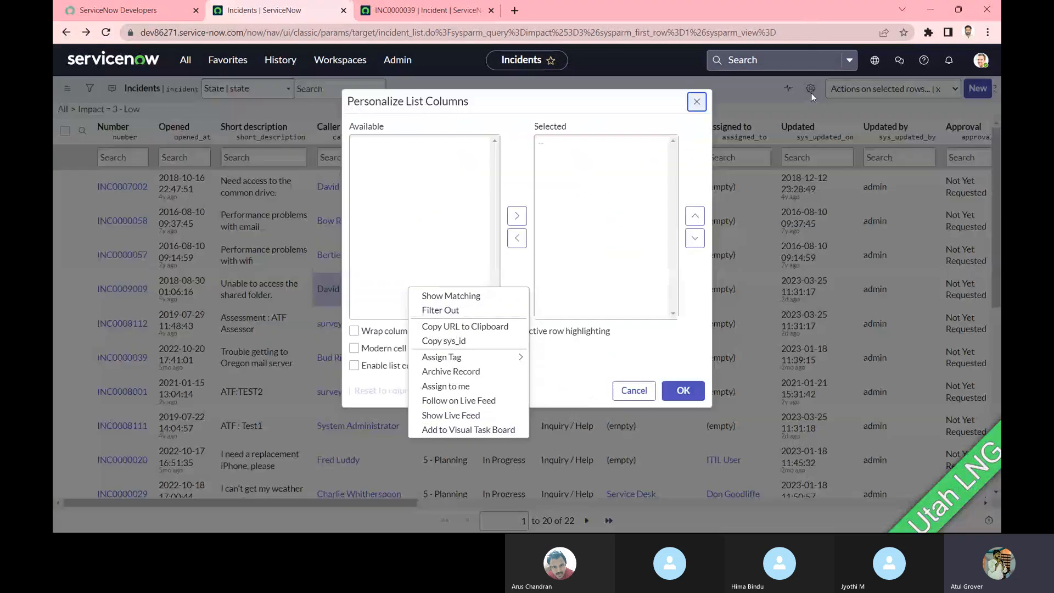
{"action": "left_click", "coordinate": [634, 392]}
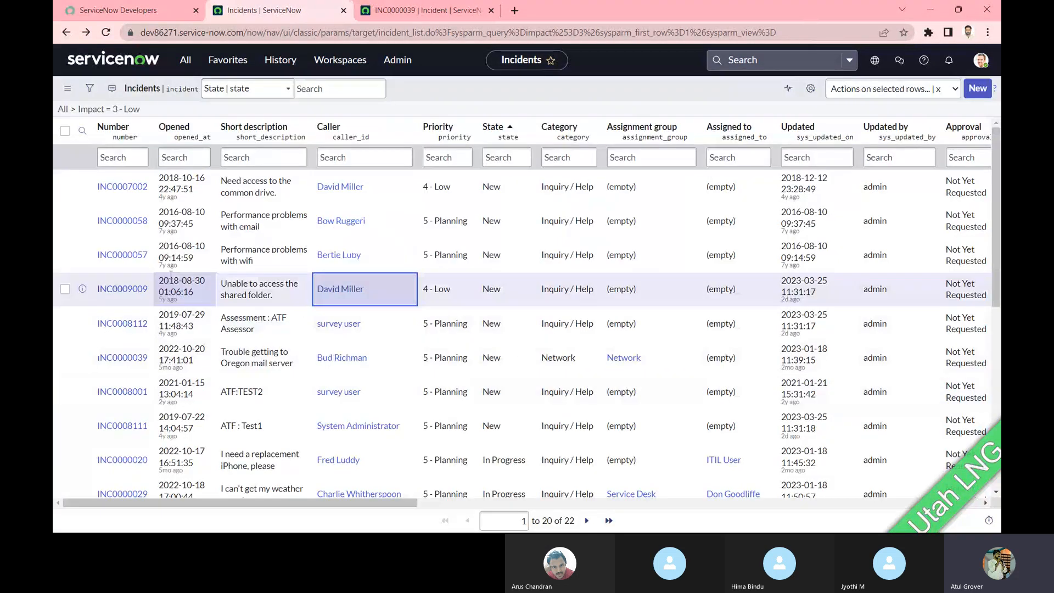
{"action": "left_click", "coordinate": [123, 289]}
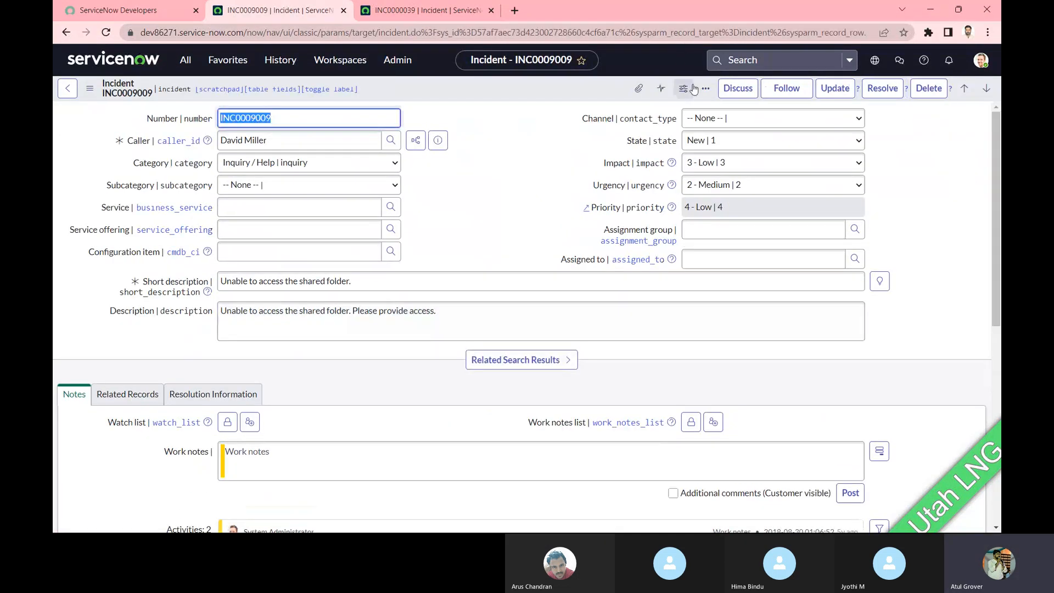
- Add the tags LNG, ITSM and Batch12 to the open incident about the shared folder
{"action": "left_click", "coordinate": [706, 90]}
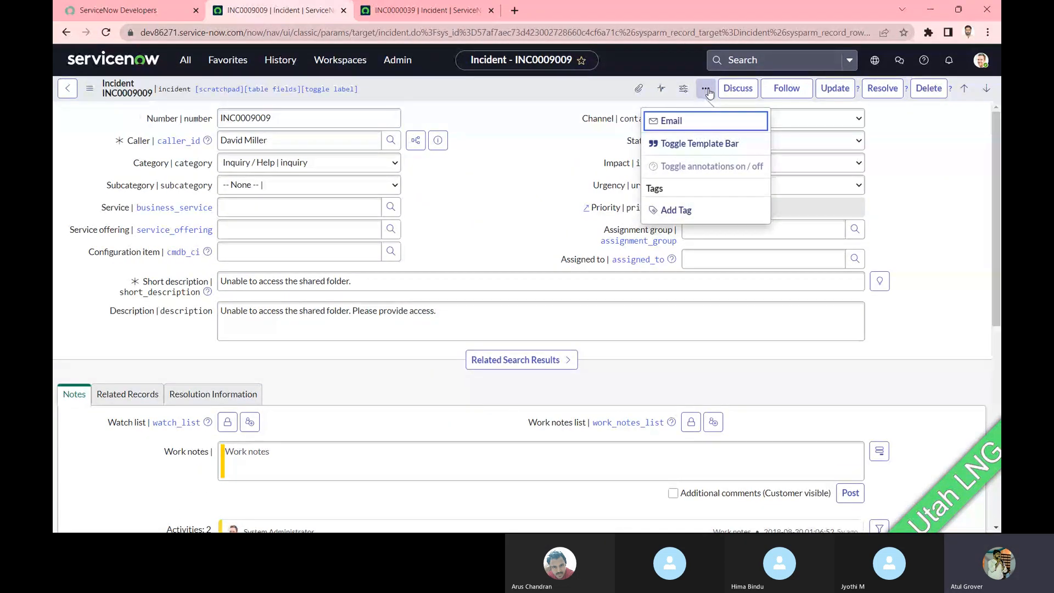
{"action": "left_click", "coordinate": [680, 213]}
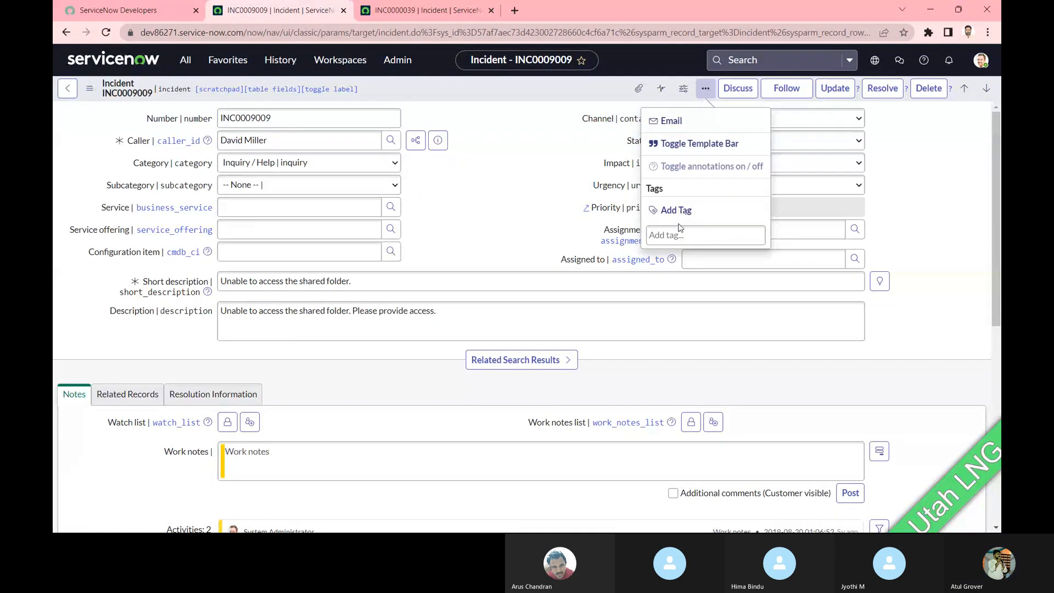
{"action": "type", "text": "LNG"}
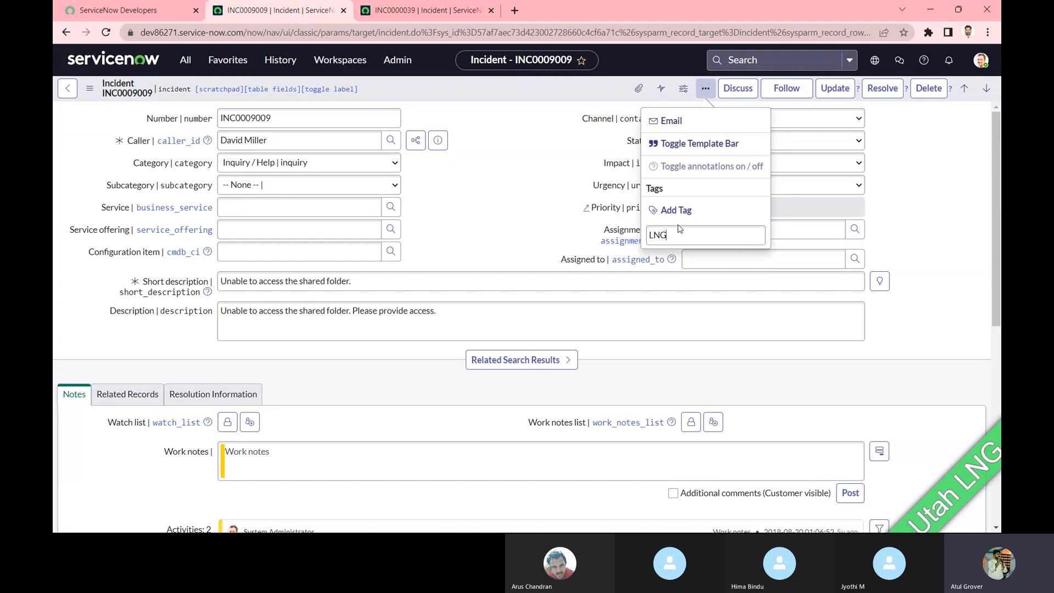
{"action": "key", "text": "Return"}
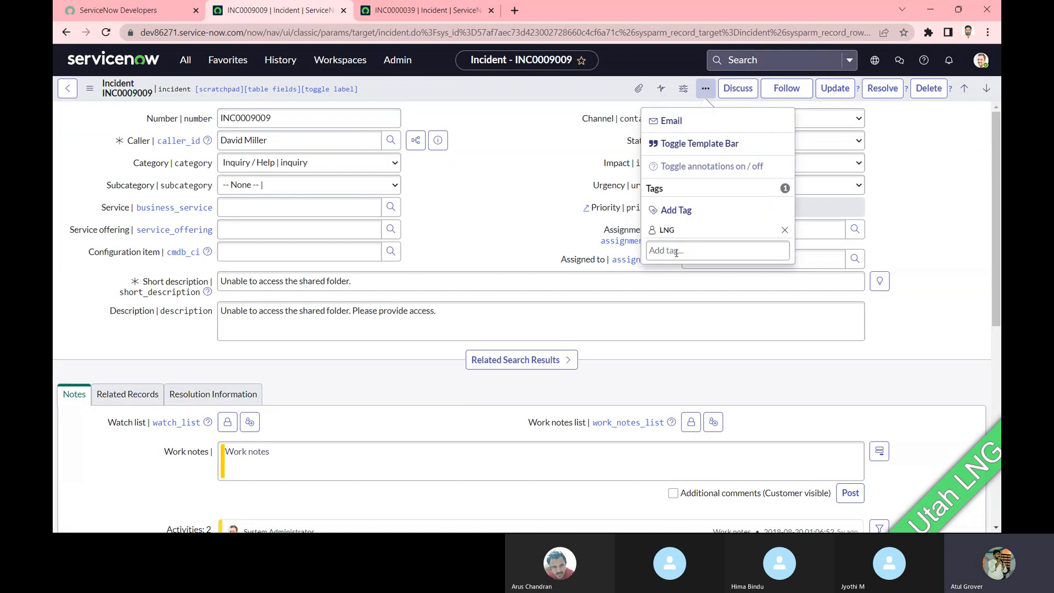
{"action": "type", "text": "ITSM"}
{"action": "key", "text": "Return"}
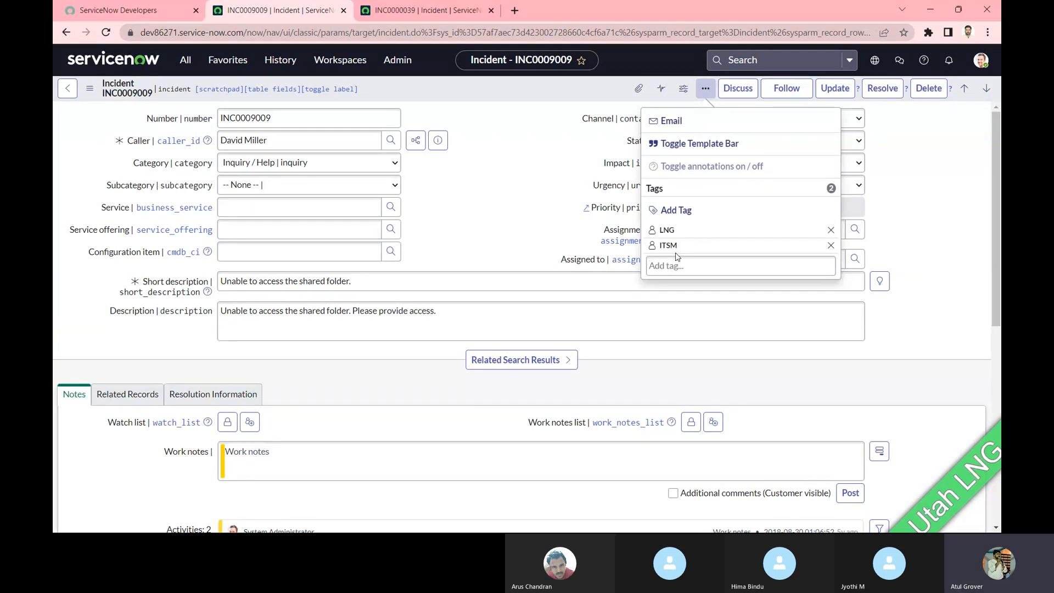
{"action": "type", "text": "Batch12"}
{"action": "key", "text": "Return"}
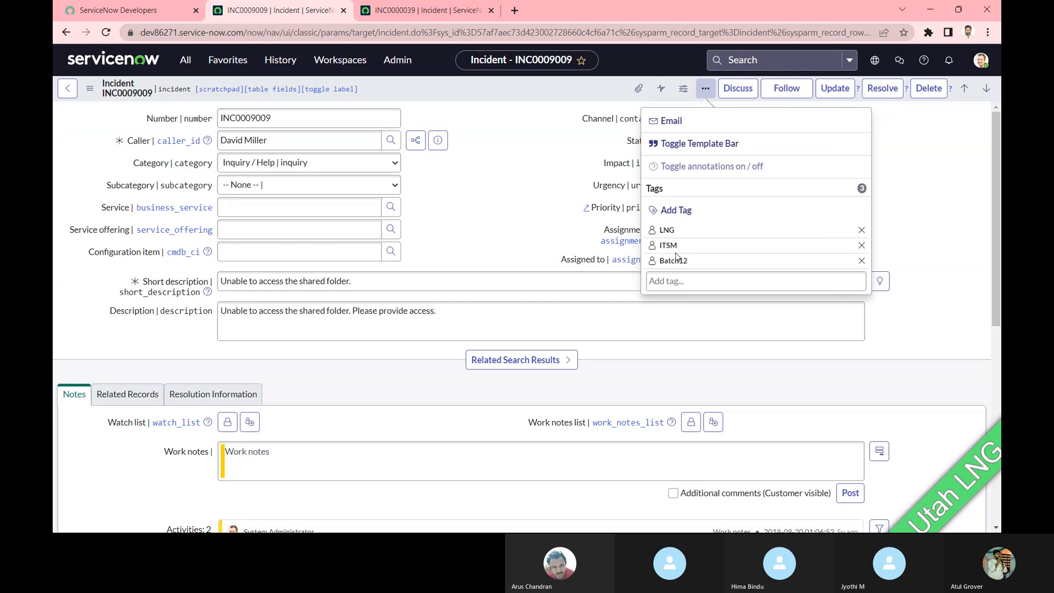
{"action": "left_click", "coordinate": [535, 147]}
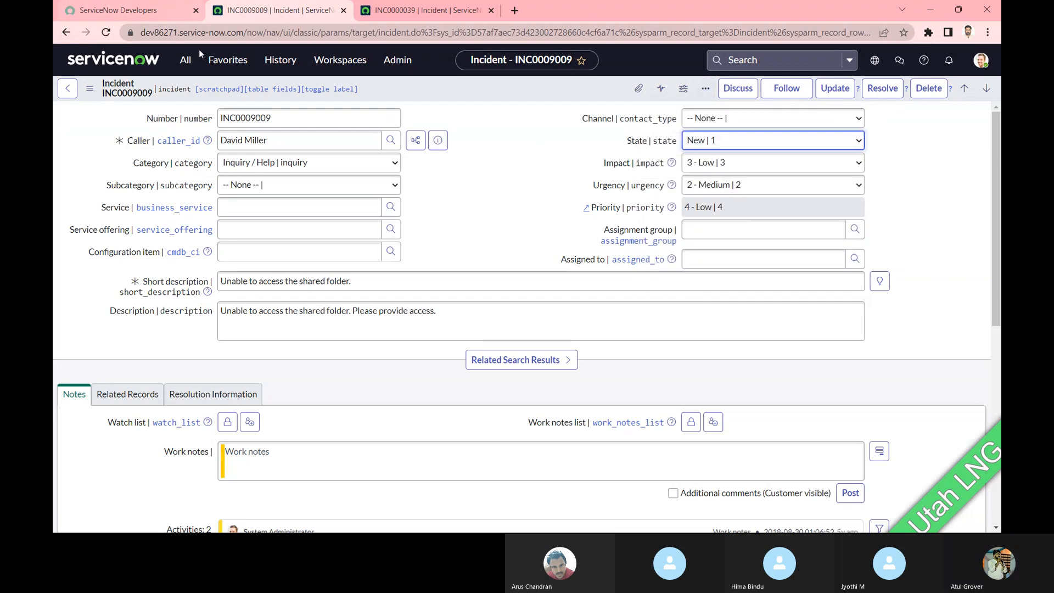
- Return to the incident list and replace its Impact filter with the condition Tags LNG, applying it to the list
{"action": "left_click", "coordinate": [68, 94]}
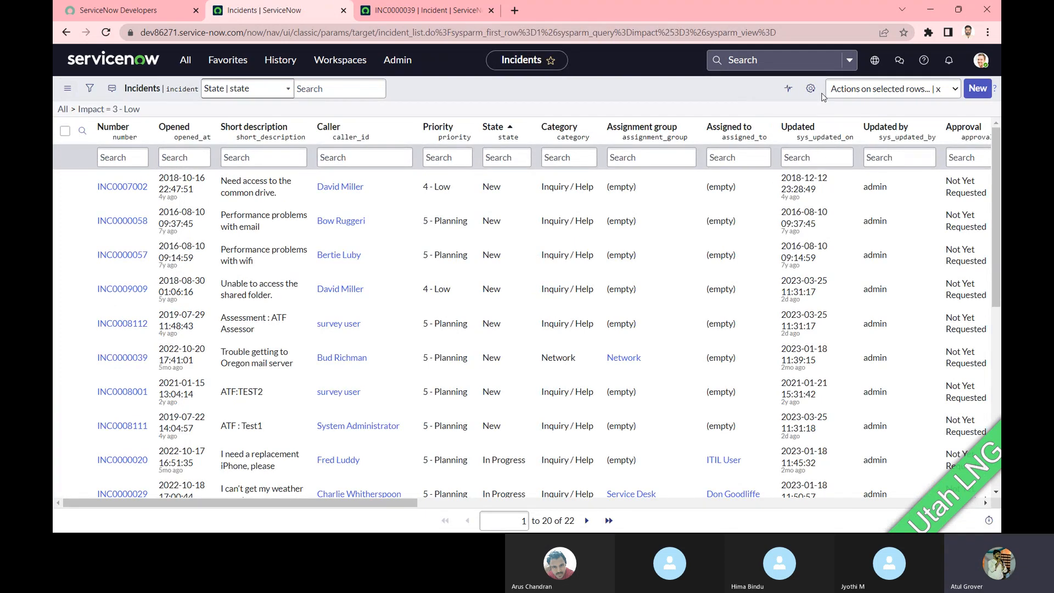
{"action": "left_click", "coordinate": [95, 92]}
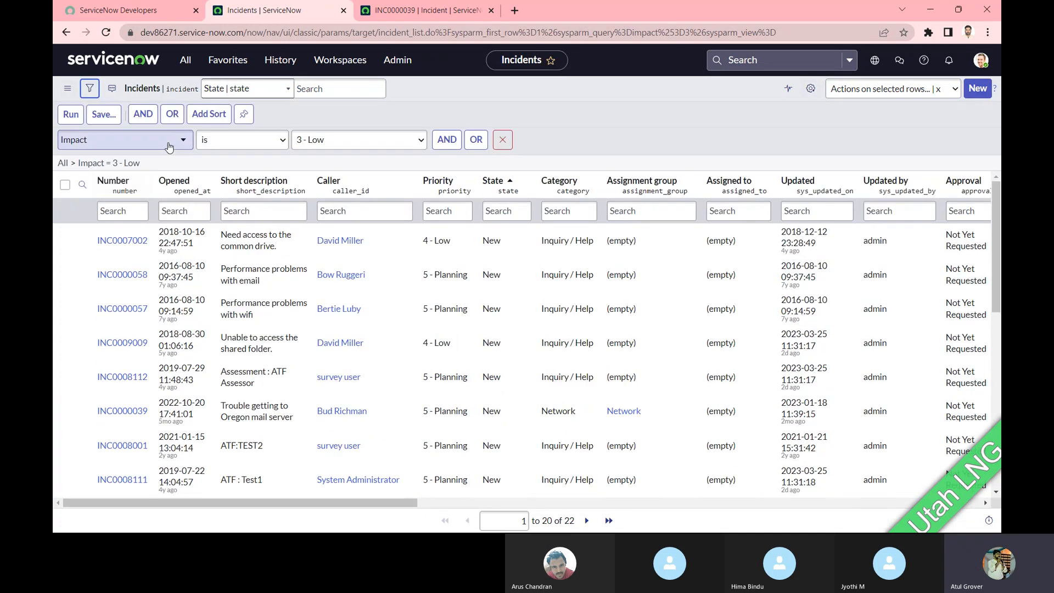
{"action": "left_click", "coordinate": [164, 142]}
{"action": "type", "text": "tag"}
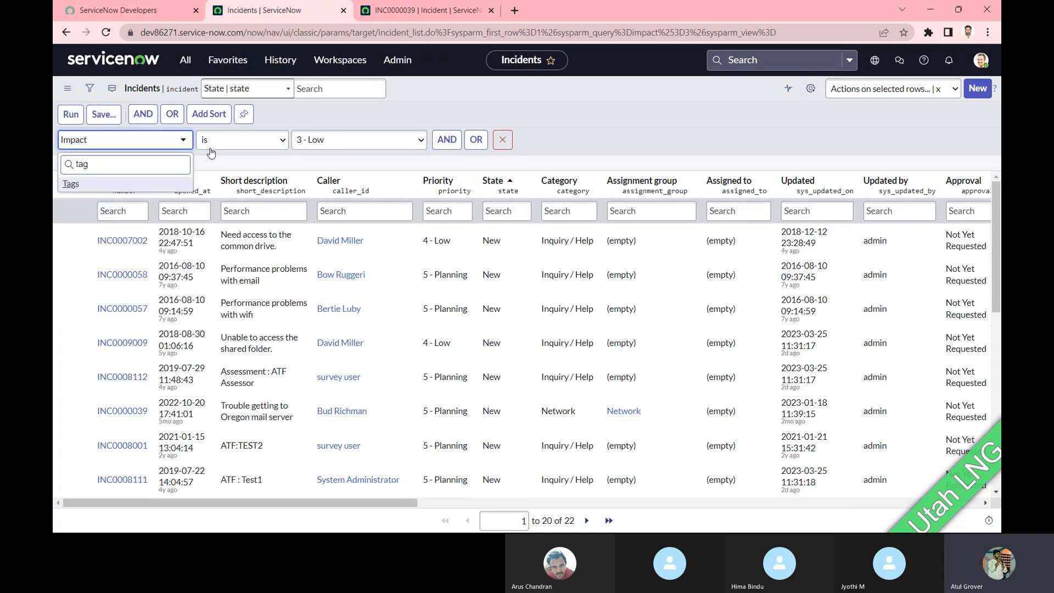
{"action": "key", "text": "Return"}
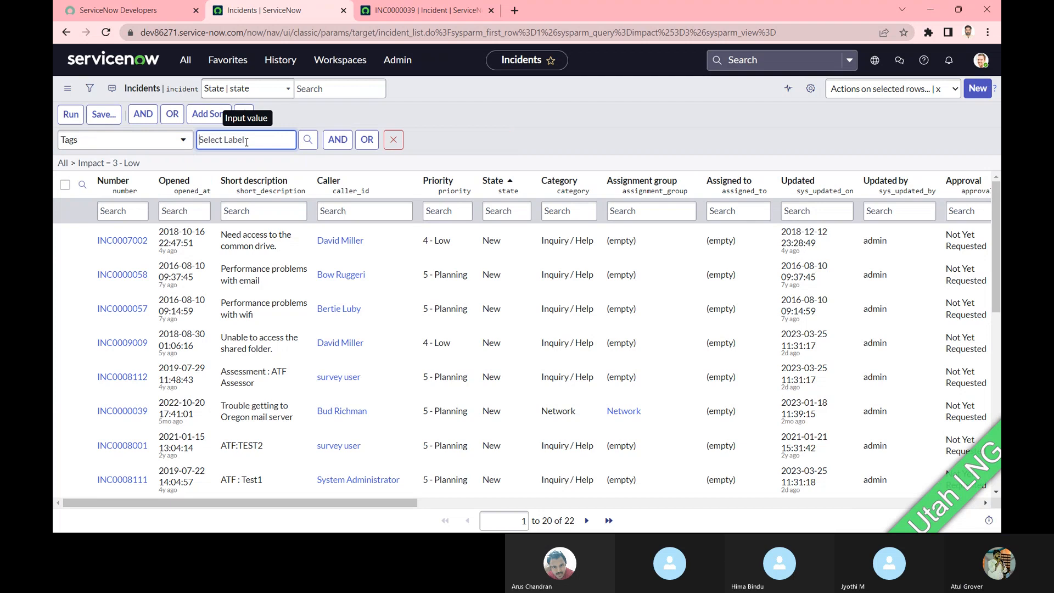
{"action": "type", "text": "LNG"}
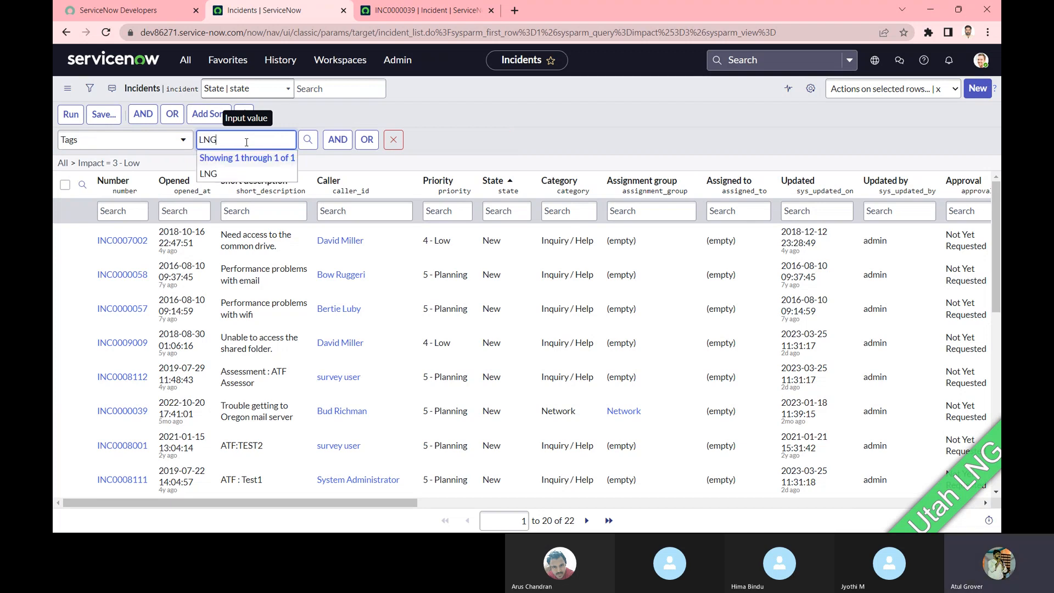
{"action": "key", "text": "Return"}
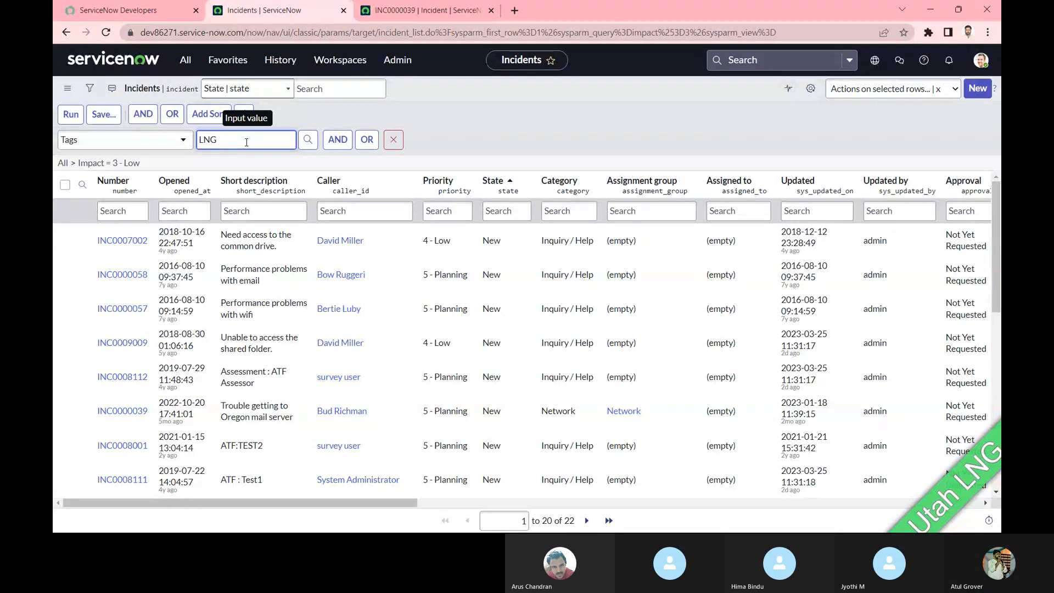
{"action": "left_click", "coordinate": [70, 115]}
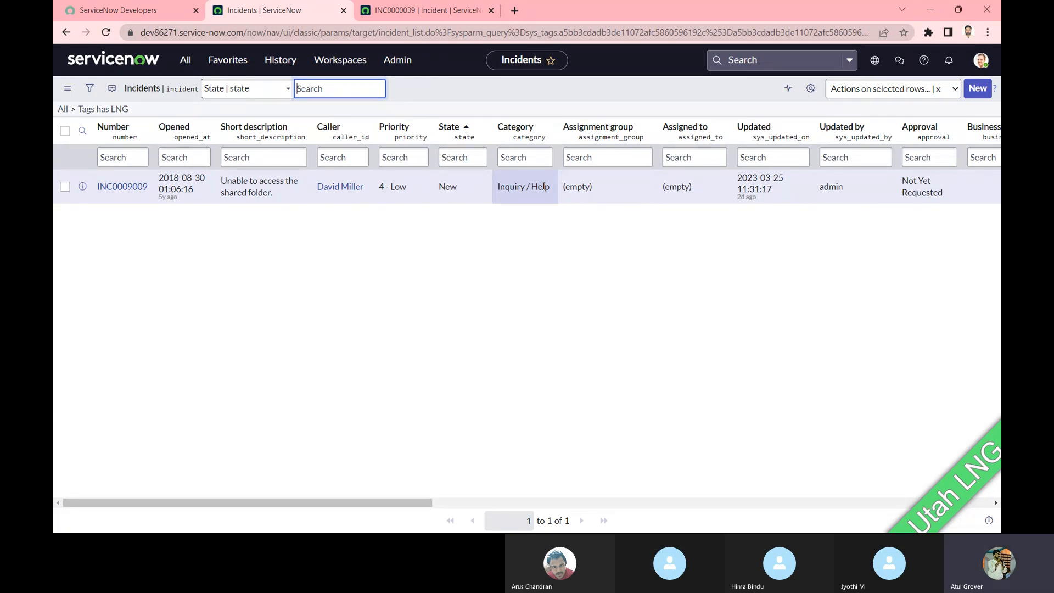
- Find the System Definition Tags module in the application navigator and open its list of tags
{"action": "left_click", "coordinate": [186, 59]}
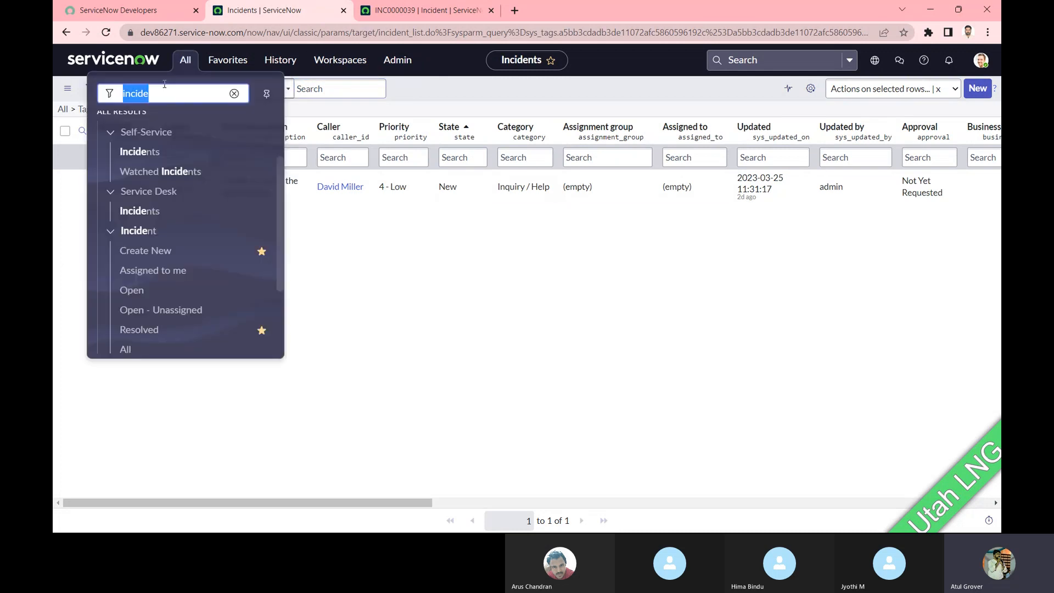
{"action": "type", "text": "tags"}
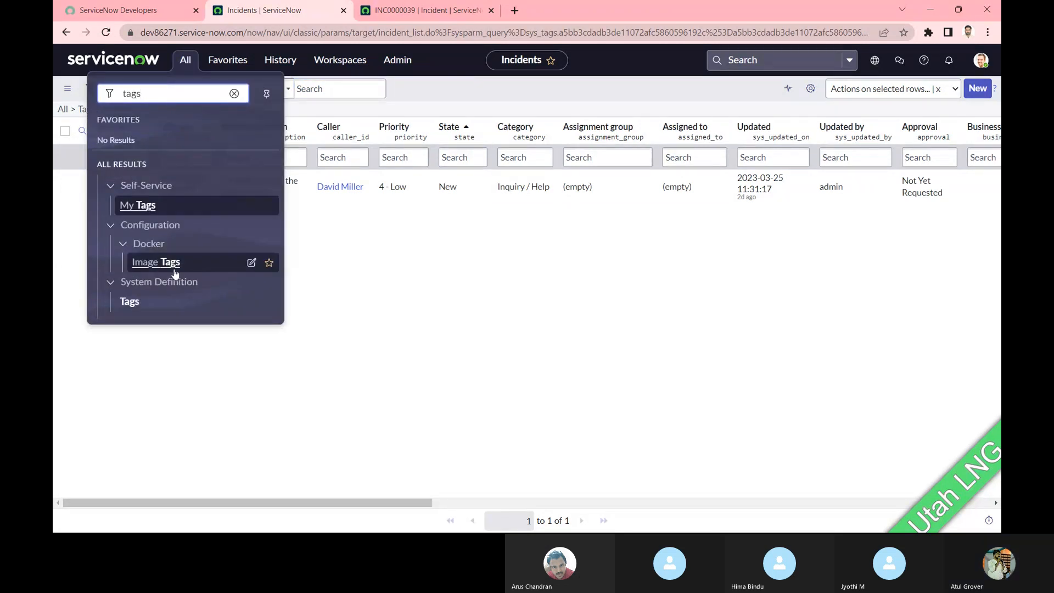
{"action": "left_click", "coordinate": [130, 301]}
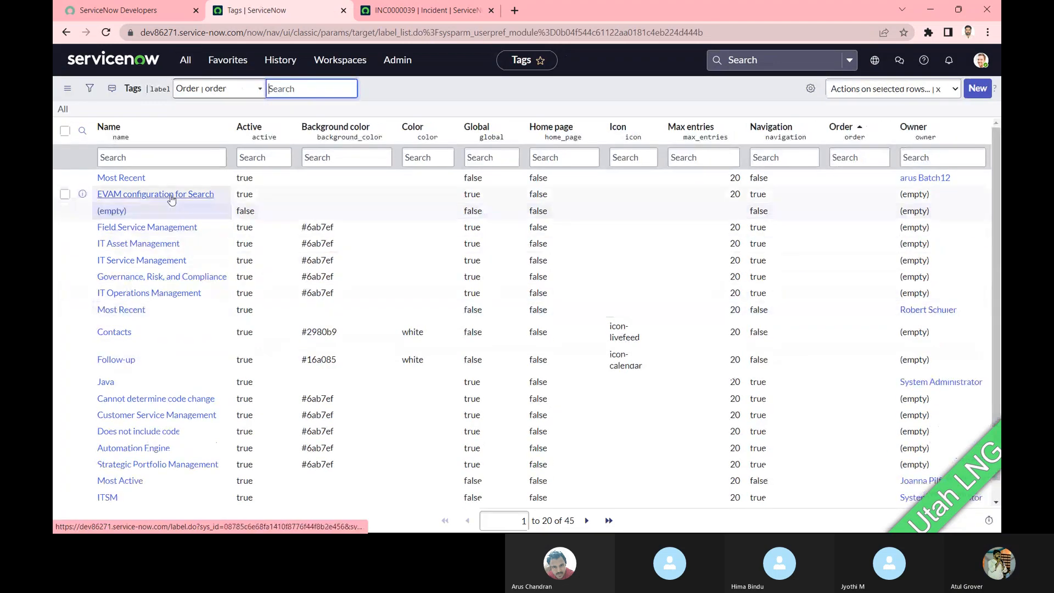
{"action": "scroll", "coordinate": [172, 206], "scroll_direction": "down", "scroll_amount": 1}
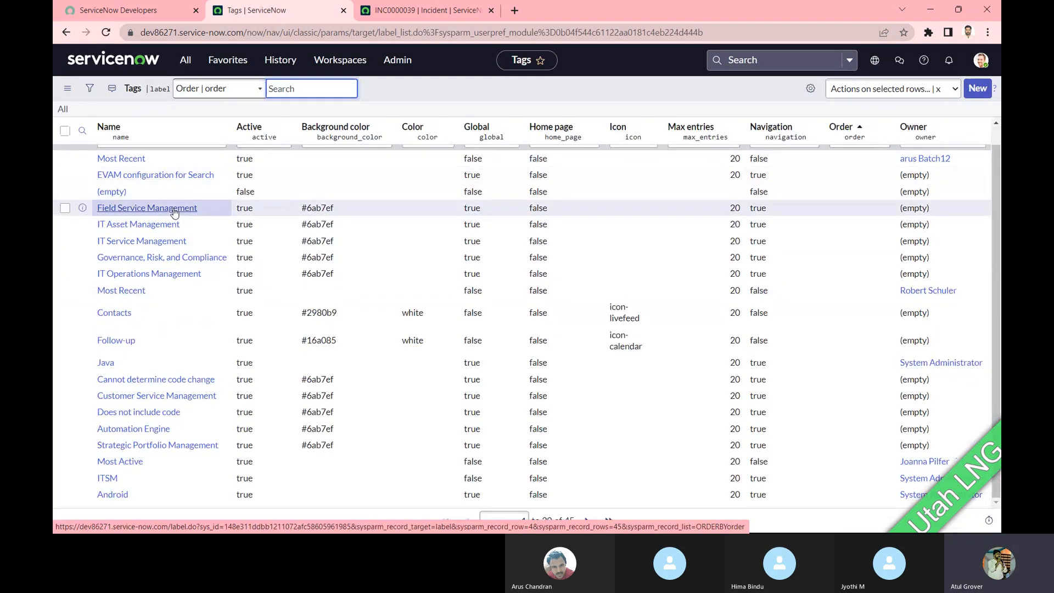
{"action": "scroll", "coordinate": [175, 212], "scroll_direction": "up", "scroll_amount": 1}
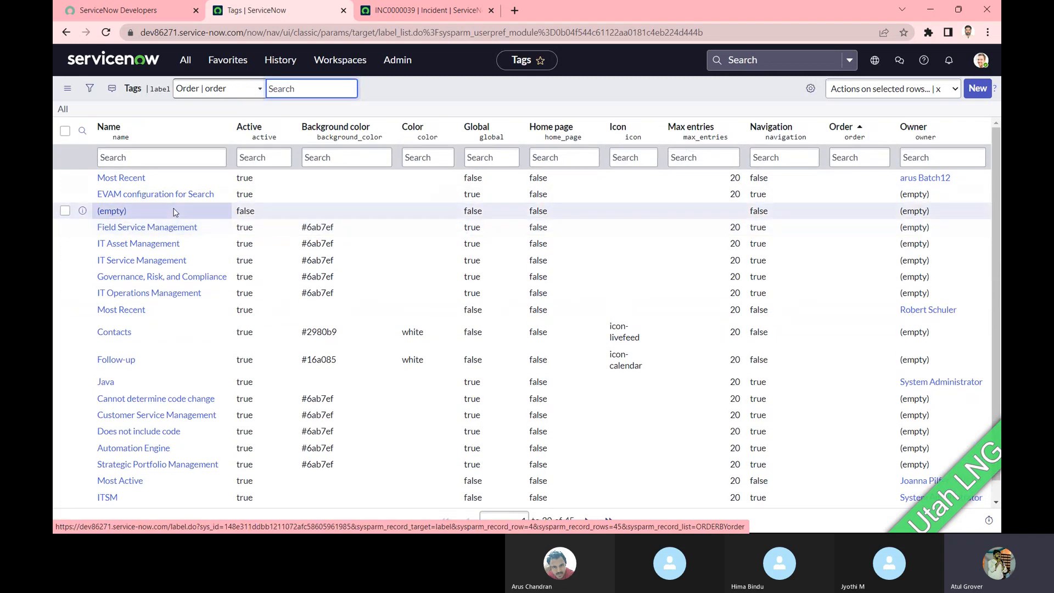
- Filter the tag list by names starting with "lng" and open the LNG tag record
{"action": "left_click", "coordinate": [173, 159]}
{"action": "type", "text": "M"}
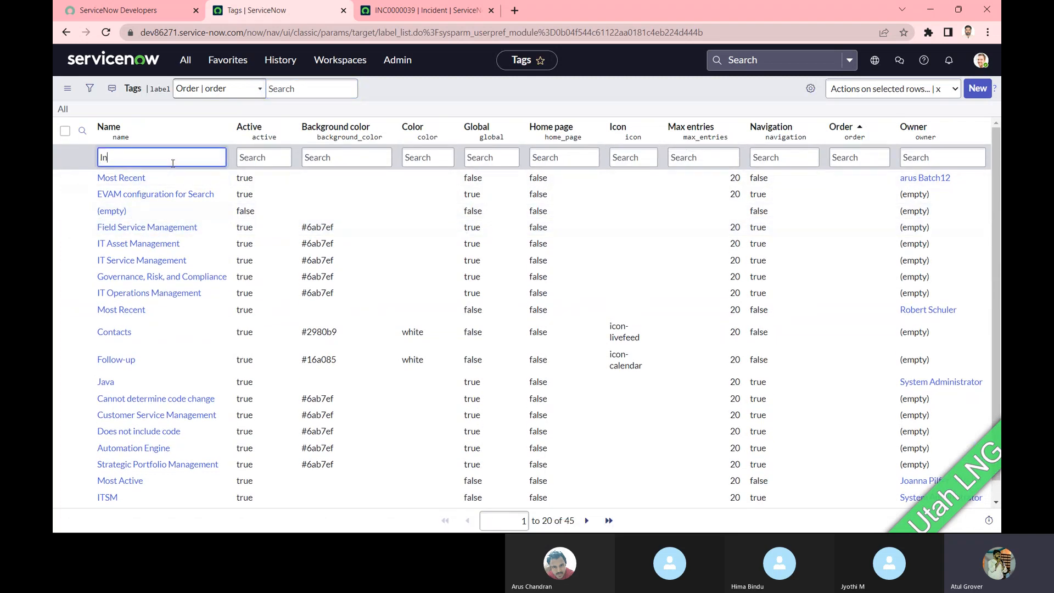
{"action": "key", "text": "Return"}
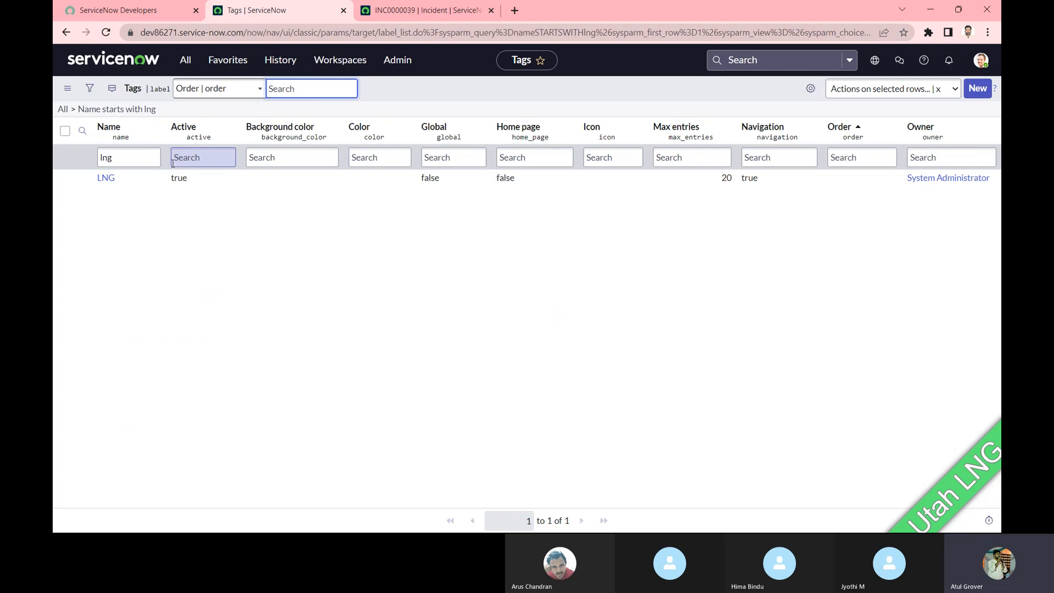
{"action": "double_click", "coordinate": [102, 181]}
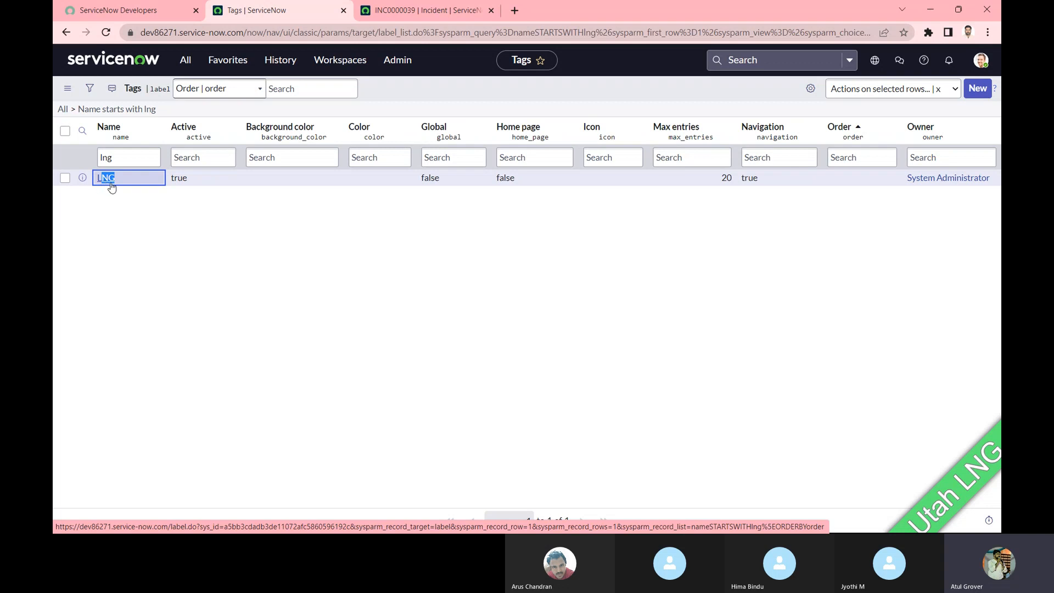
{"action": "left_click", "coordinate": [109, 178]}
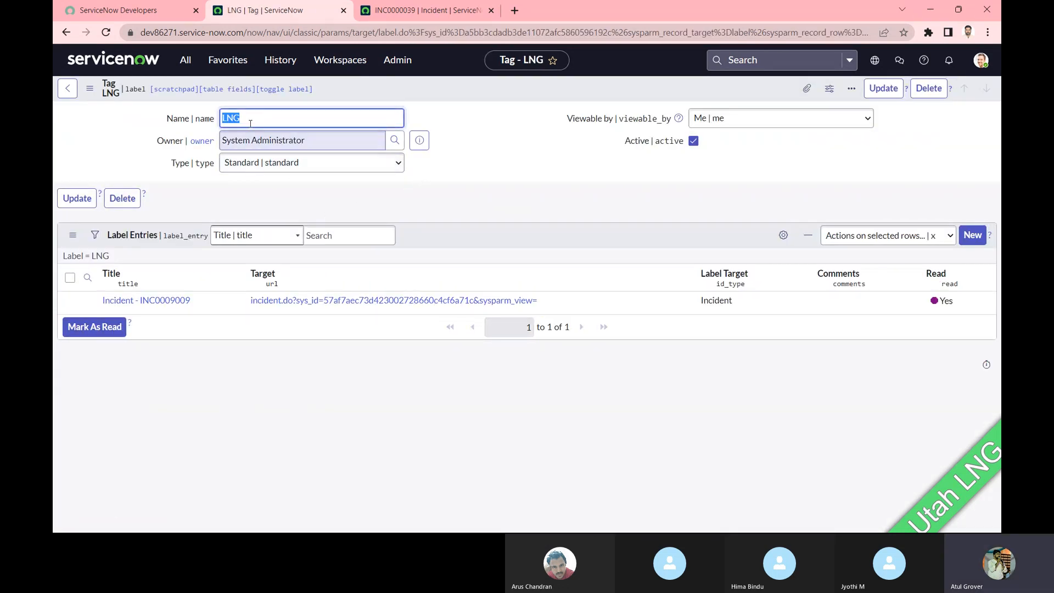
- Look through the LNG tag's Type options and try Viewable by as Everyone and Groups and Users, then restore Me
{"action": "left_click", "coordinate": [328, 164]}
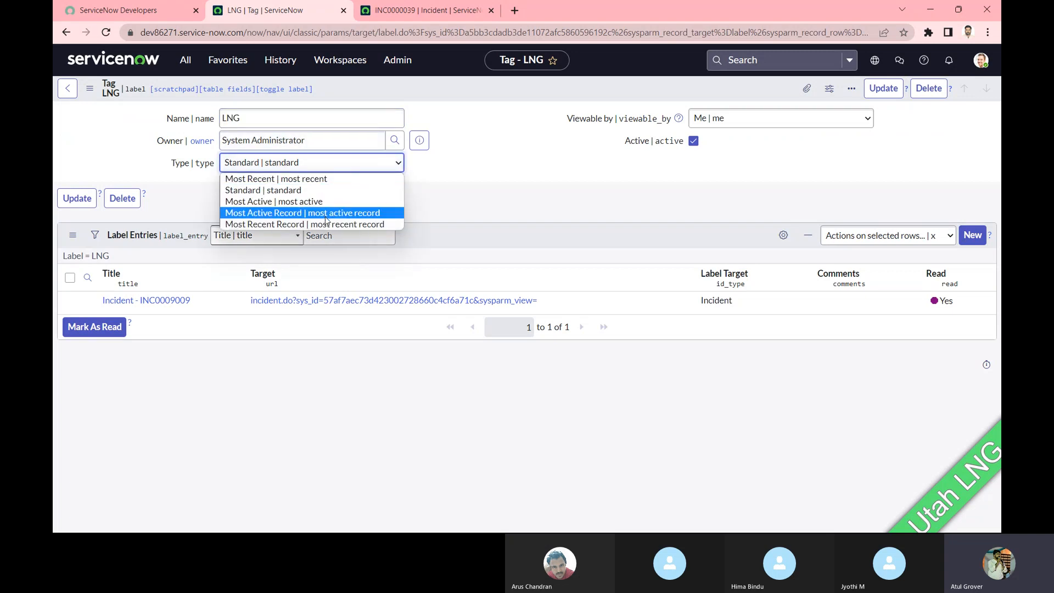
{"action": "left_click", "coordinate": [433, 187]}
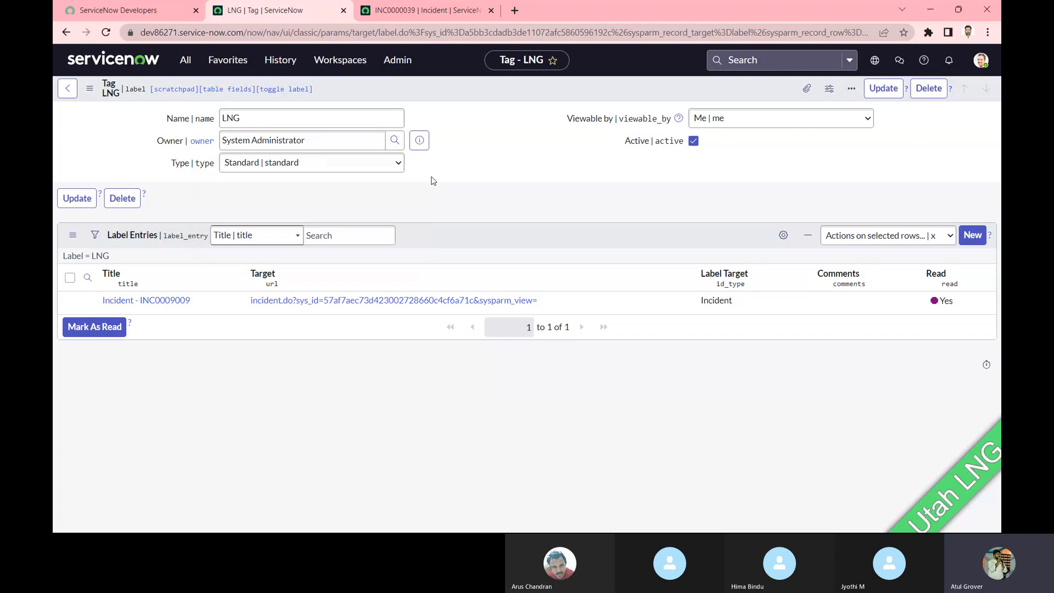
{"action": "left_click", "coordinate": [739, 121]}
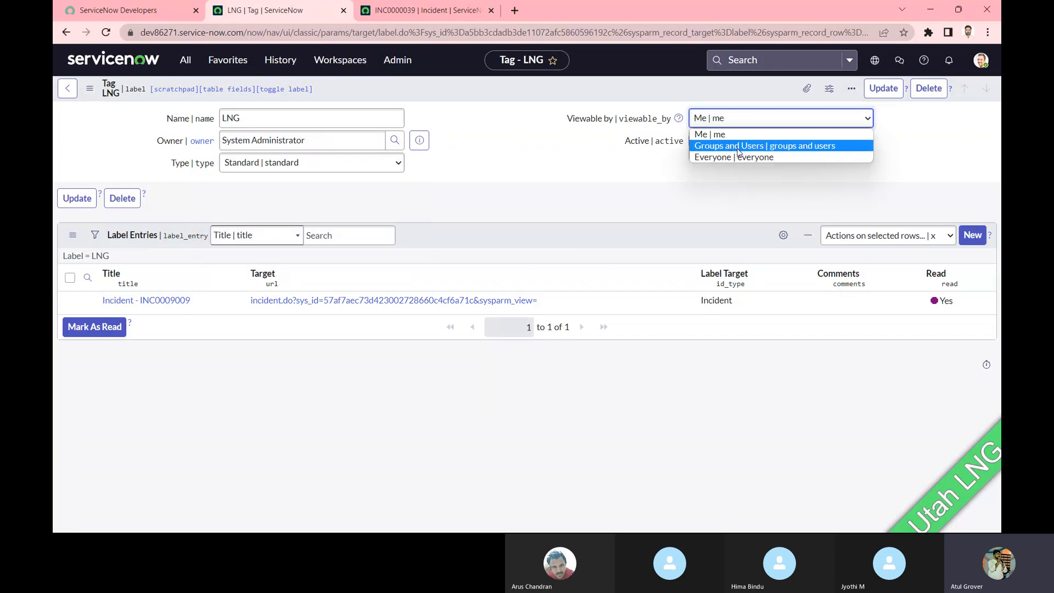
{"action": "left_click", "coordinate": [737, 157]}
{"action": "left_click", "coordinate": [721, 120]}
{"action": "left_click", "coordinate": [708, 147]}
{"action": "left_click", "coordinate": [726, 121]}
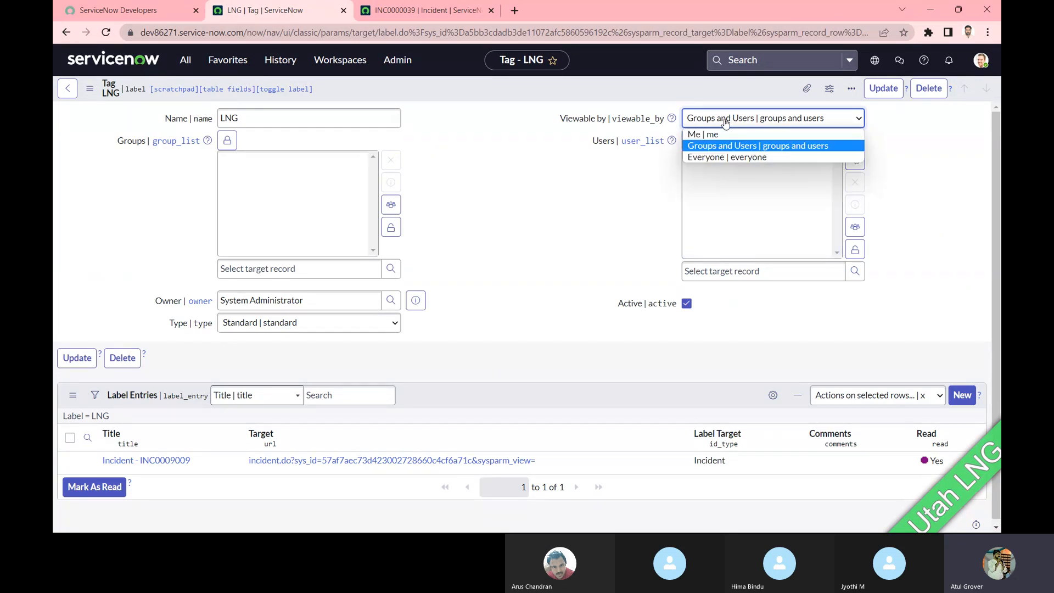
{"action": "left_click", "coordinate": [712, 135]}
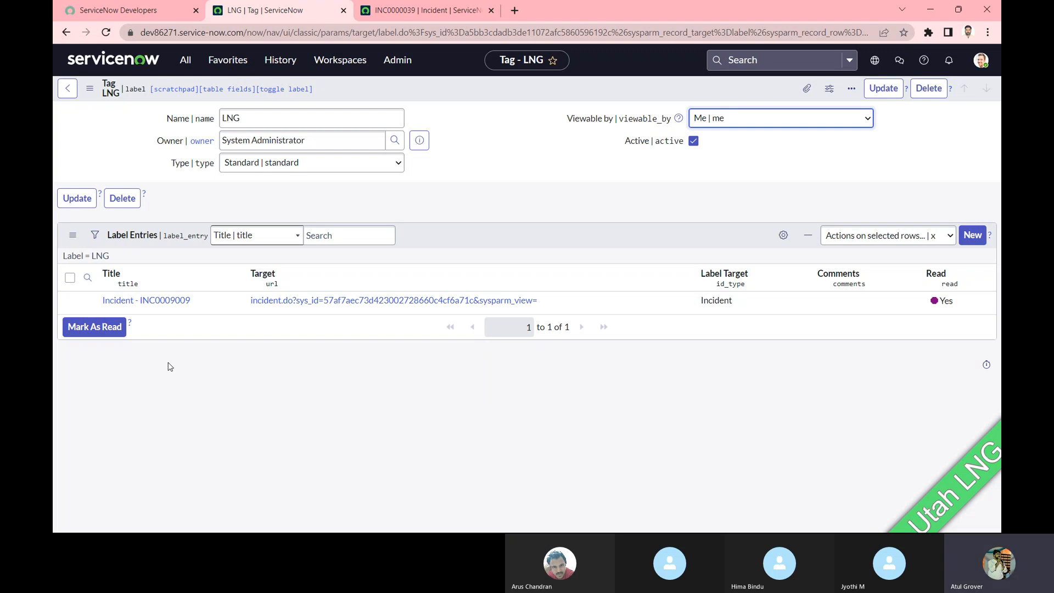
- Switch to the Training_Master workbook in Excel, leave its Save As view to check the agenda sheet, and return to ServiceNow
{"action": "key", "text": "alt+Tab"}
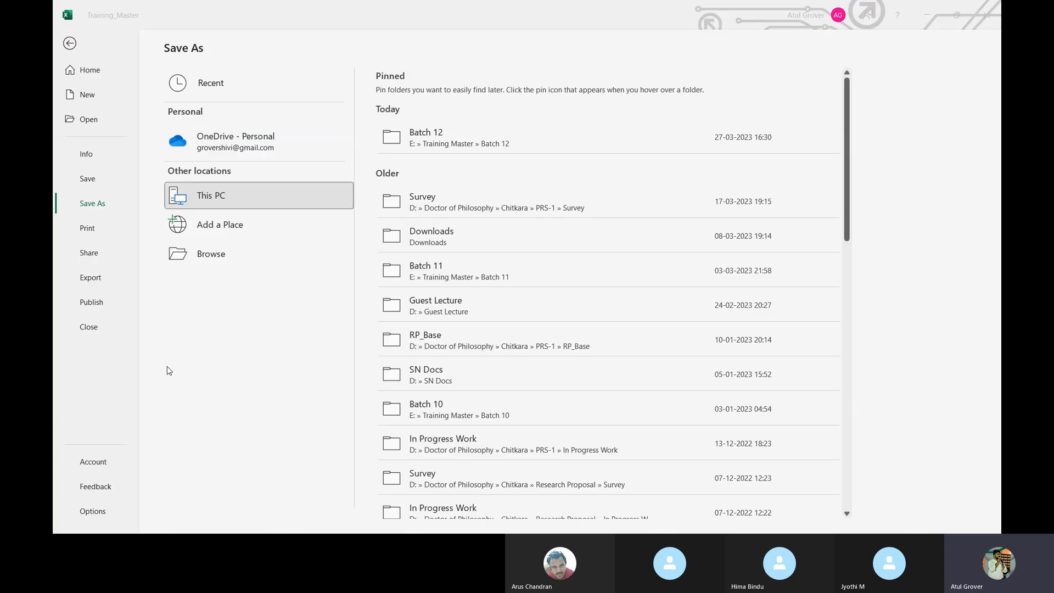
{"action": "left_click", "coordinate": [73, 47]}
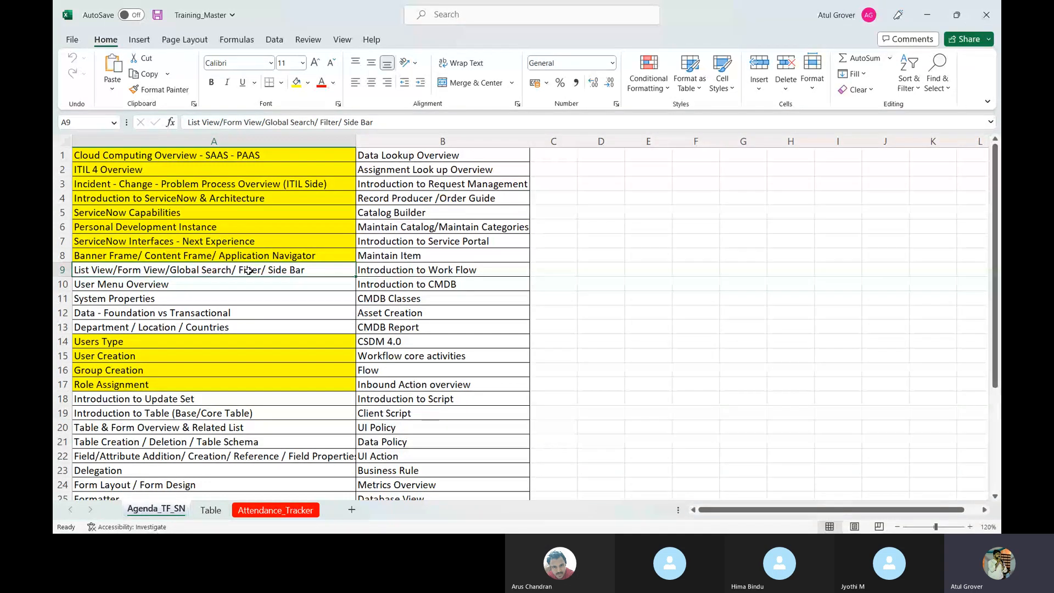
{"action": "key", "text": "alt+Tab"}
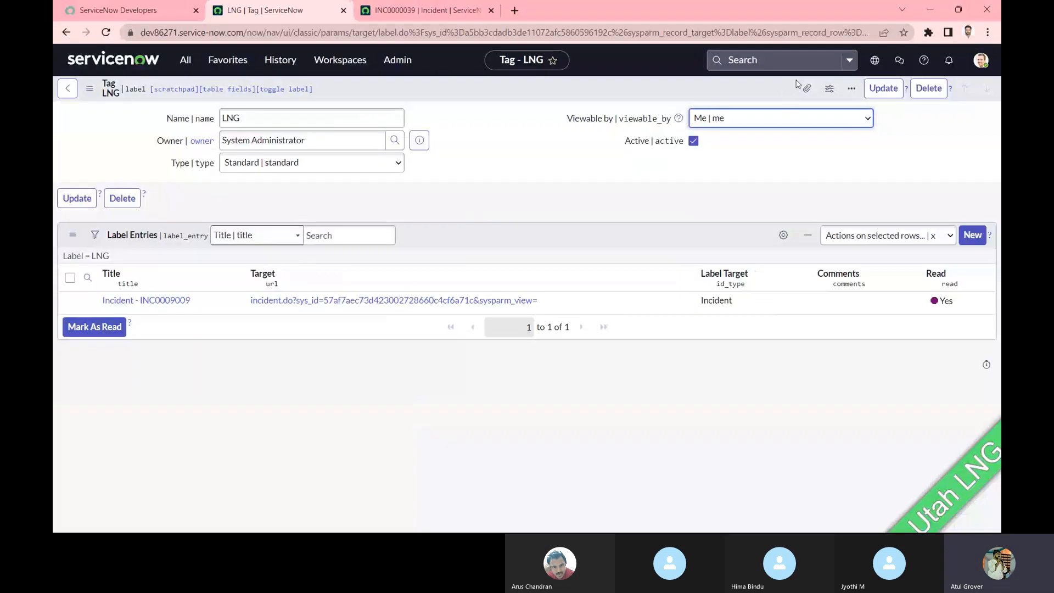
- Leave the sidebar discussion "Unable to access team file share" and view the favorite discussions
{"action": "left_click", "coordinate": [899, 60]}
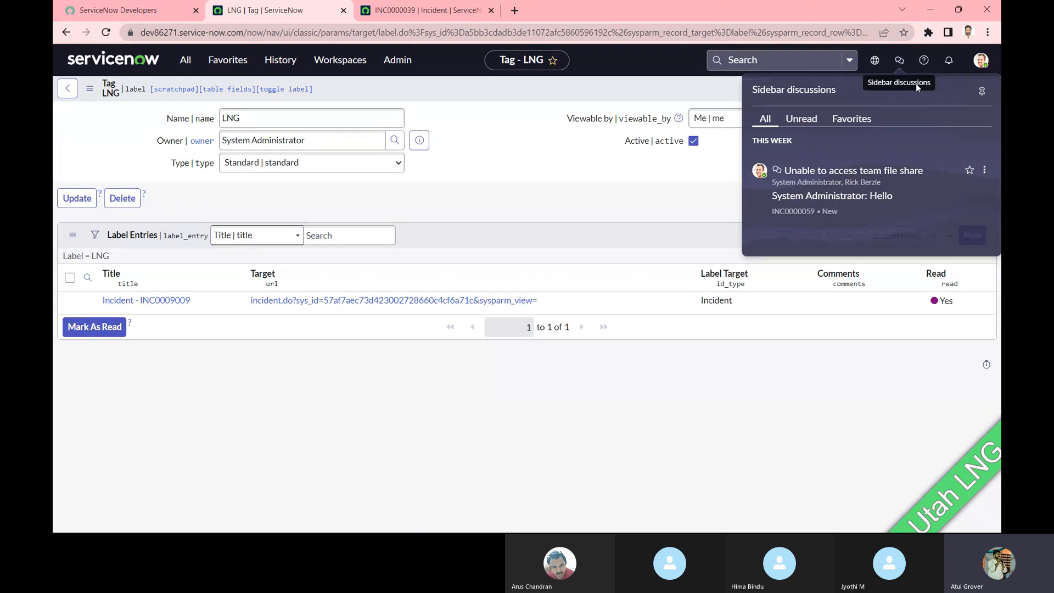
{"action": "left_click", "coordinate": [984, 170]}
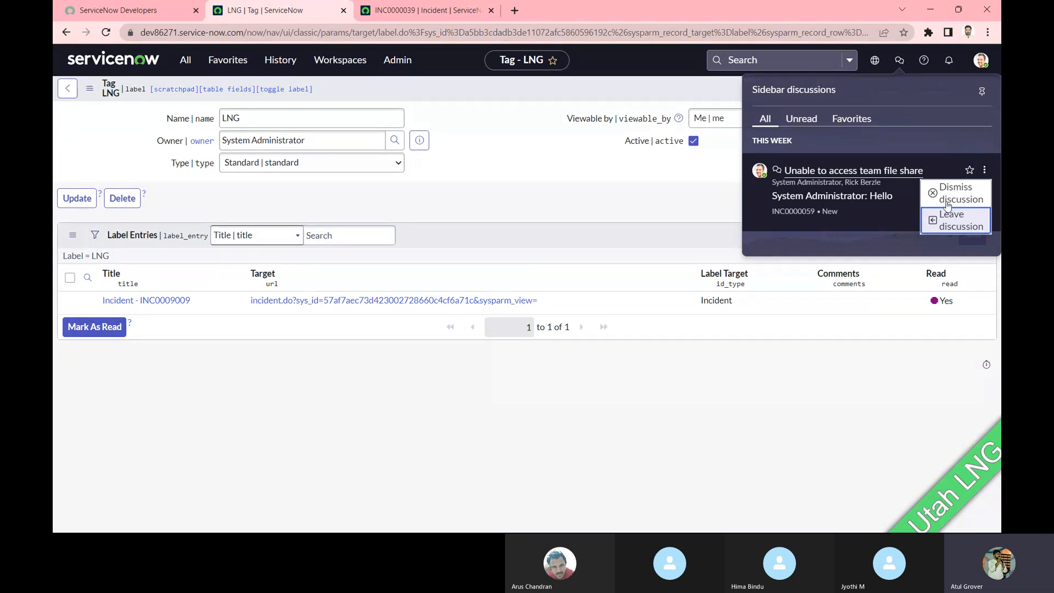
{"action": "left_click", "coordinate": [955, 220]}
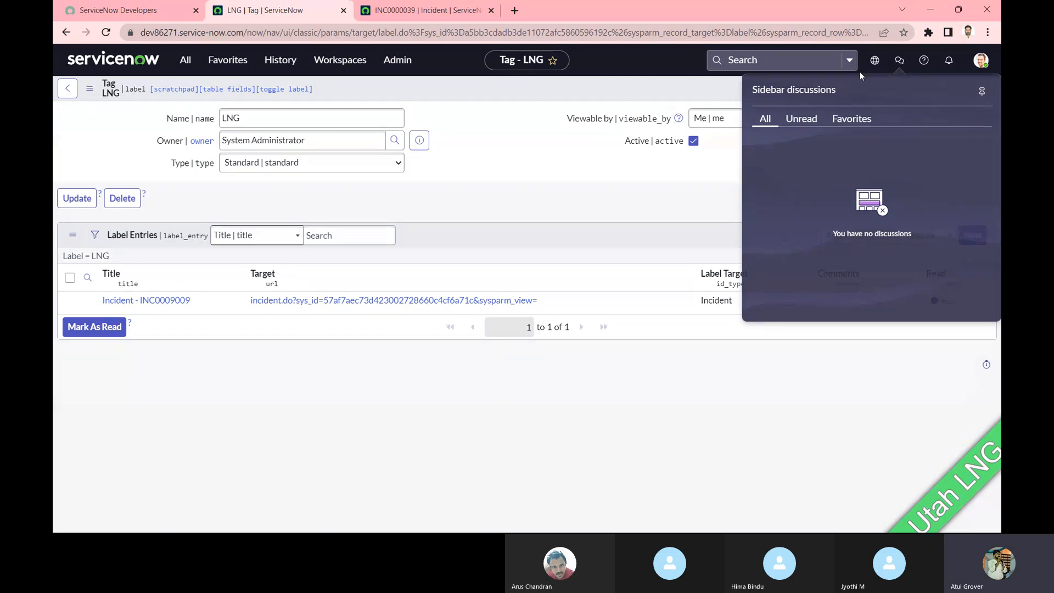
{"action": "left_click", "coordinate": [824, 124]}
{"action": "left_click", "coordinate": [839, 124]}
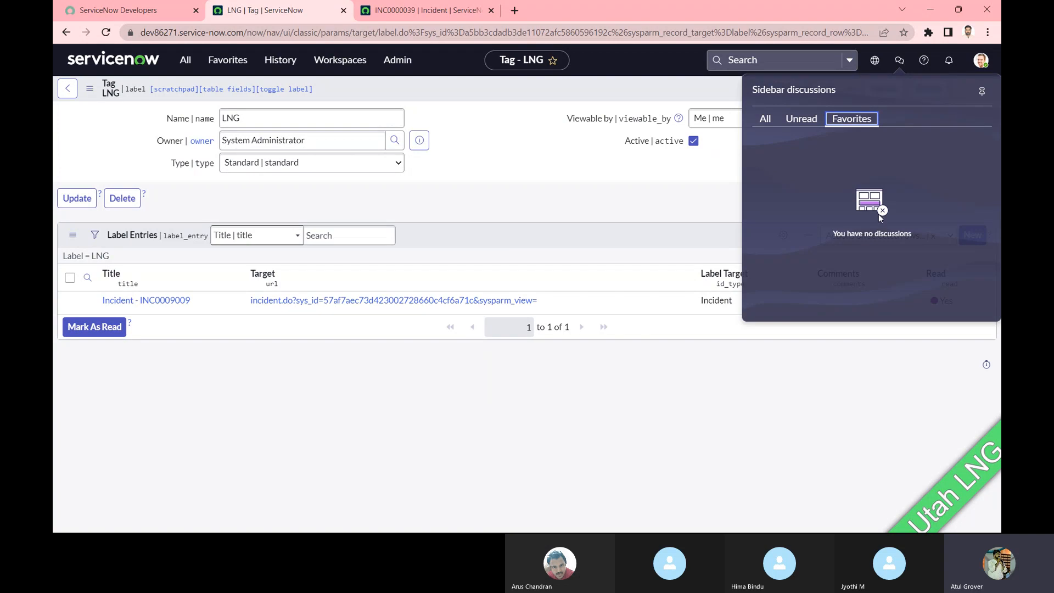
- Switch to incident INC0000039 and start a Sidebar discussion from it, removing the last two suggested participants
{"action": "left_click", "coordinate": [789, 147]}
{"action": "left_click", "coordinate": [576, 140]}
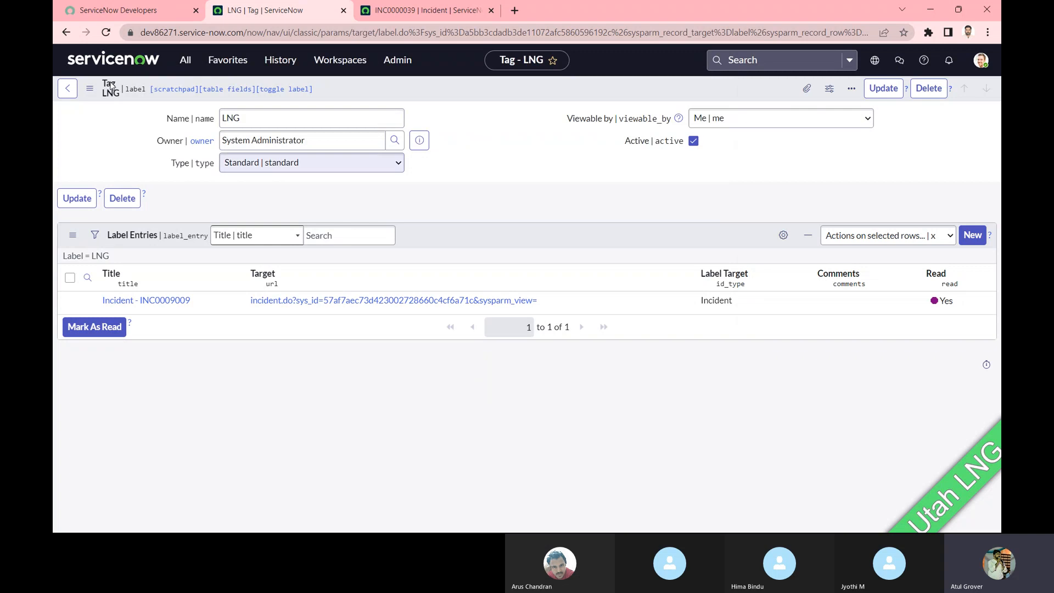
{"action": "left_click", "coordinate": [186, 59]}
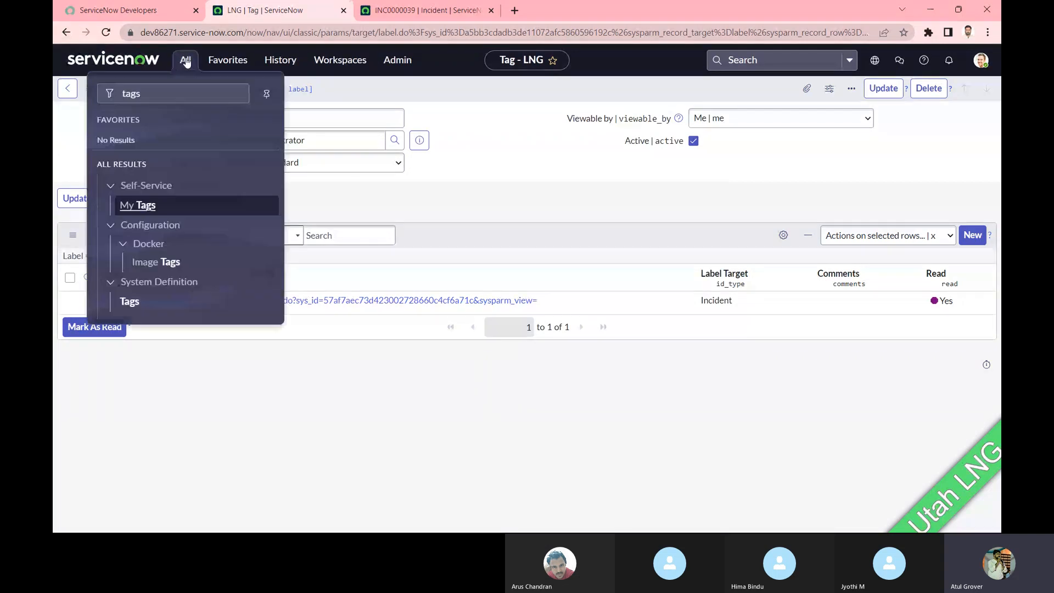
{"action": "left_click", "coordinate": [383, 11]}
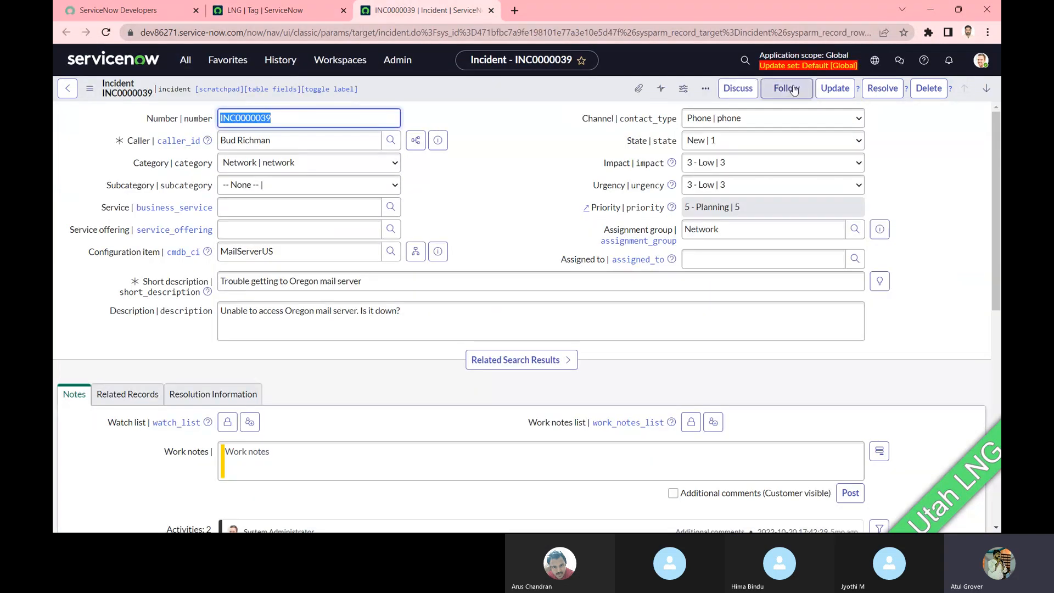
{"action": "left_click", "coordinate": [733, 89]}
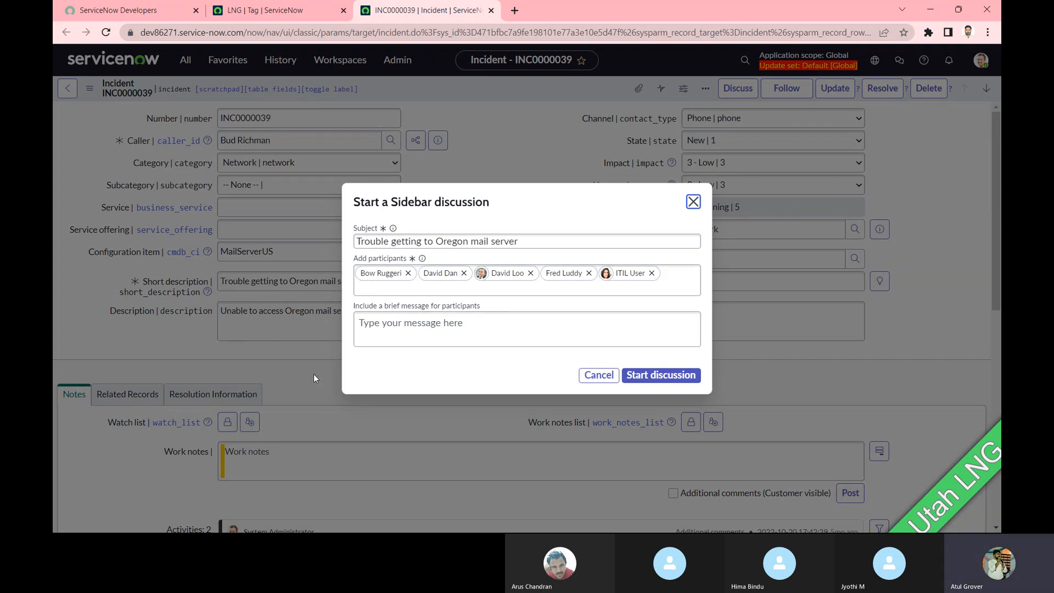
{"action": "left_click_drag", "start_coordinate": [490, 202], "coordinate": [441, 193]}
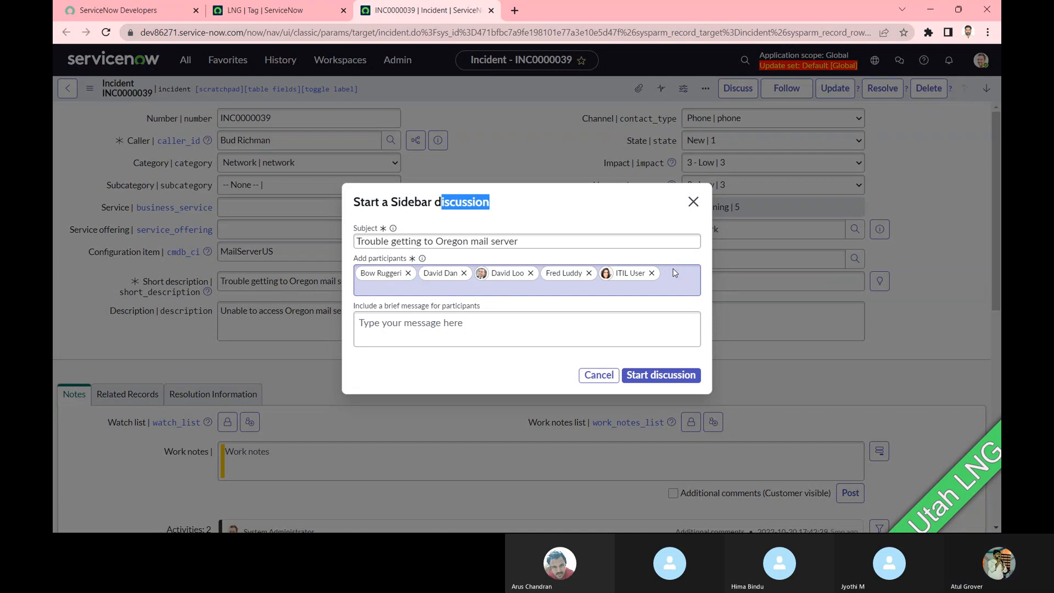
{"action": "left_click", "coordinate": [651, 273]}
{"action": "left_click", "coordinate": [589, 273]}
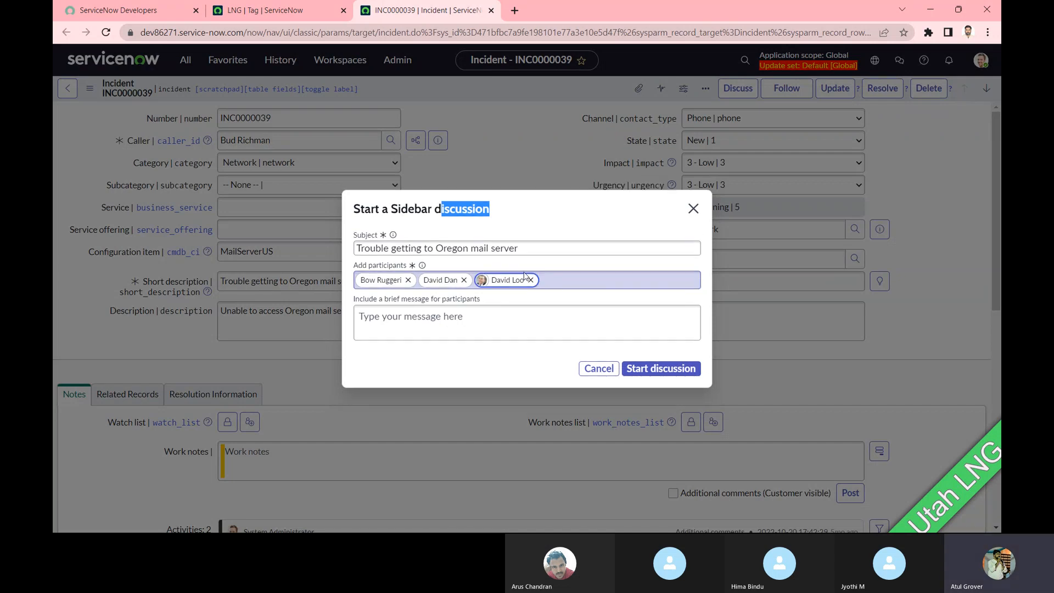
{"action": "left_click", "coordinate": [653, 378]}
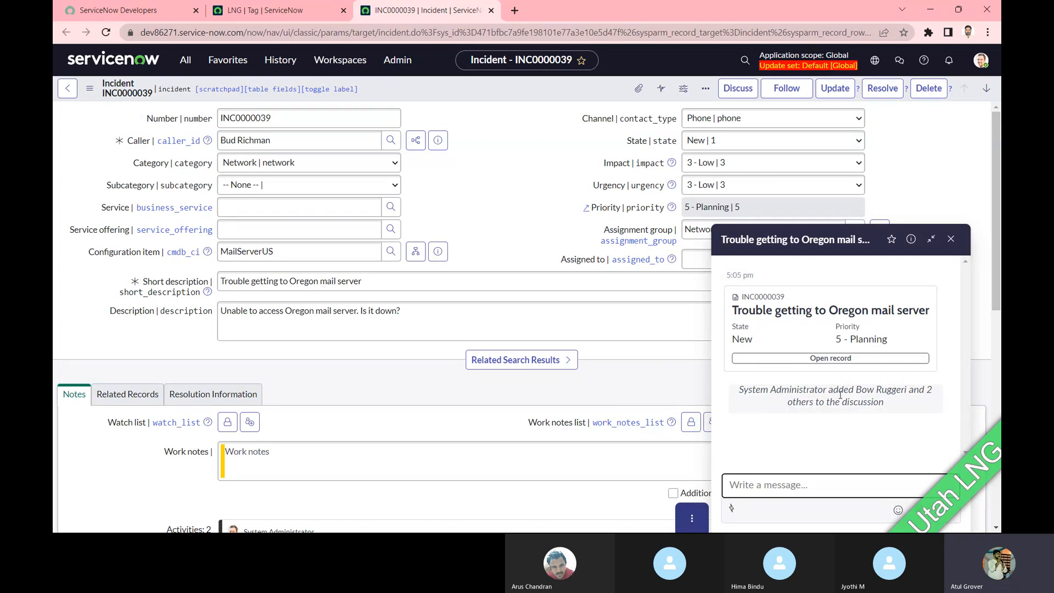
- Look for commands matching "/c" in the discussion's message box and clear the text
{"action": "left_click", "coordinate": [521, 218]}
{"action": "scroll", "coordinate": [520, 217], "scroll_direction": "down", "scroll_amount": 1}
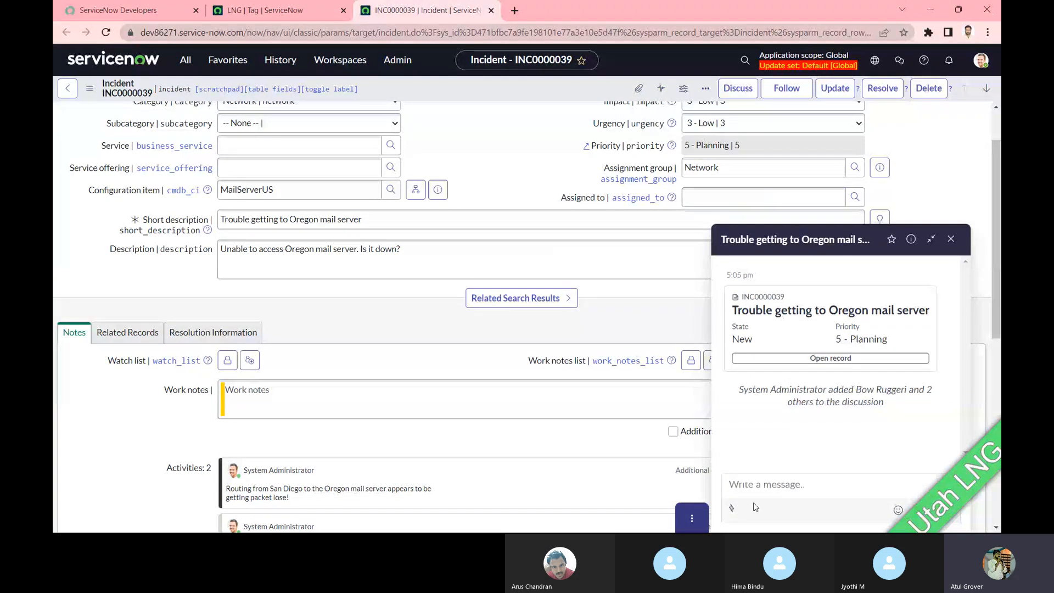
{"action": "left_click", "coordinate": [729, 509]}
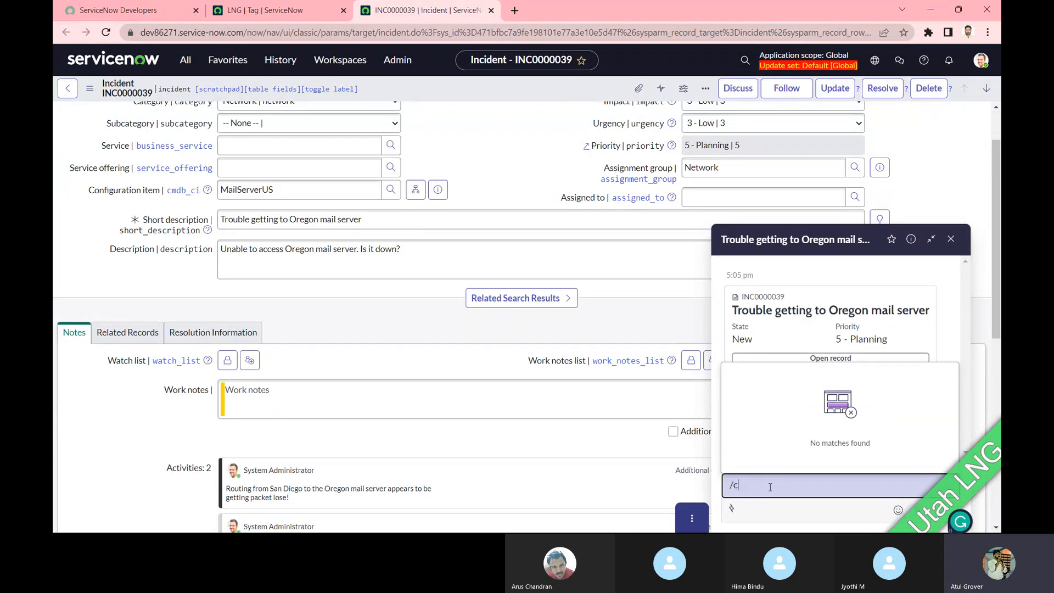
{"action": "key", "text": "BackSpace"}
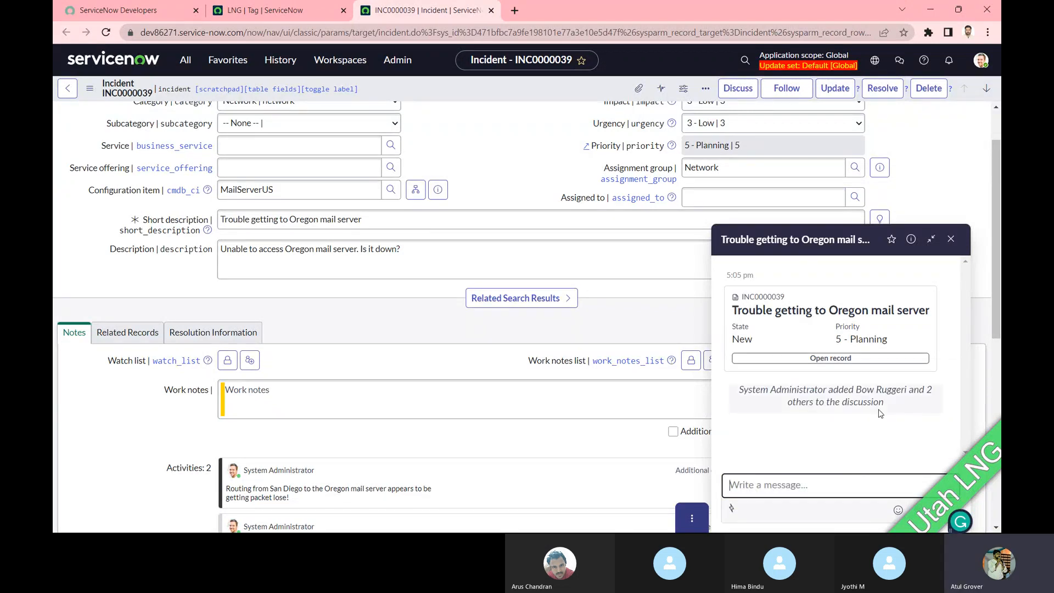
- View the About section of the discussion info and close the discussion window
{"action": "left_click", "coordinate": [910, 241]}
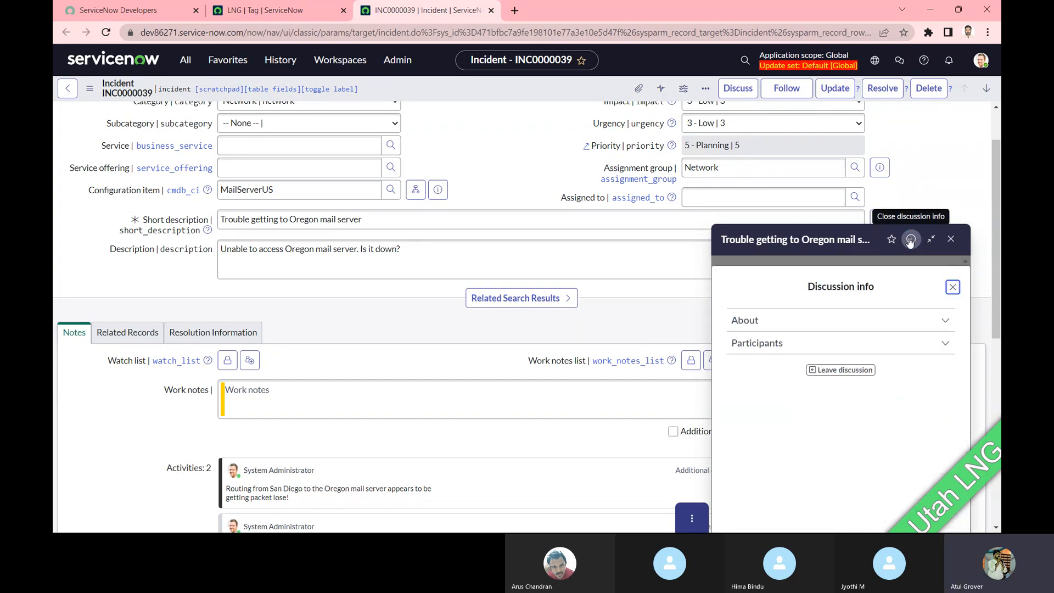
{"action": "left_click", "coordinate": [945, 322]}
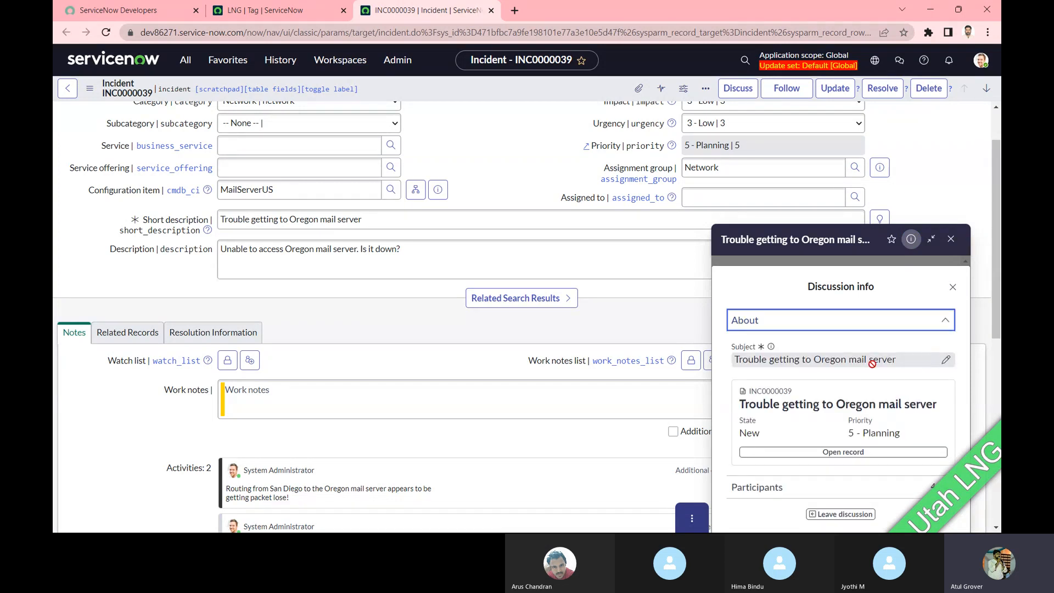
{"action": "left_click", "coordinate": [951, 240]}
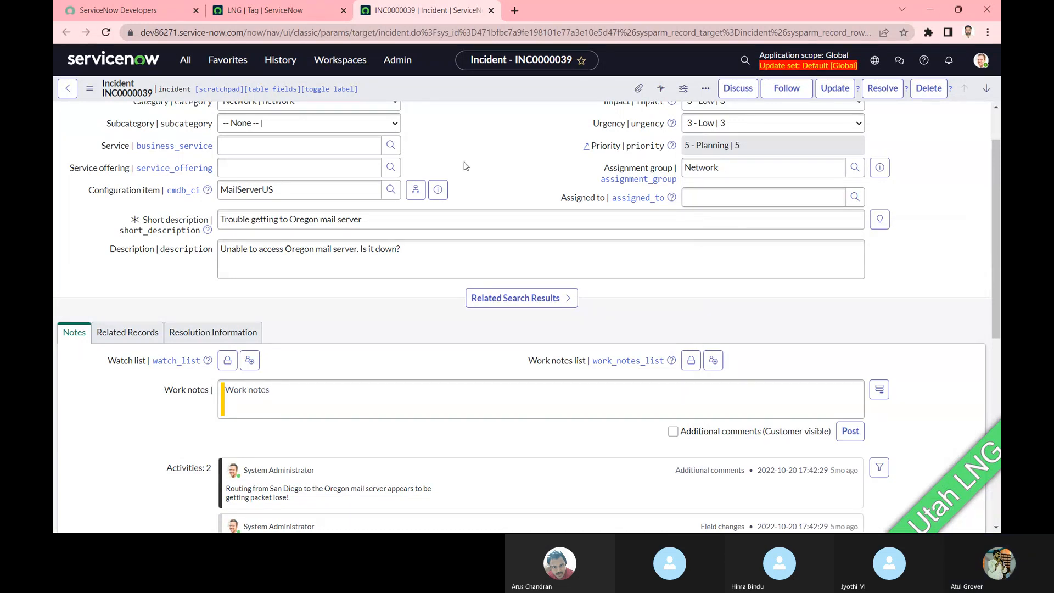
- Look through the actions in the incident form's context menu, including the History entry
{"action": "scroll", "coordinate": [466, 166], "scroll_direction": "up", "scroll_amount": 1}
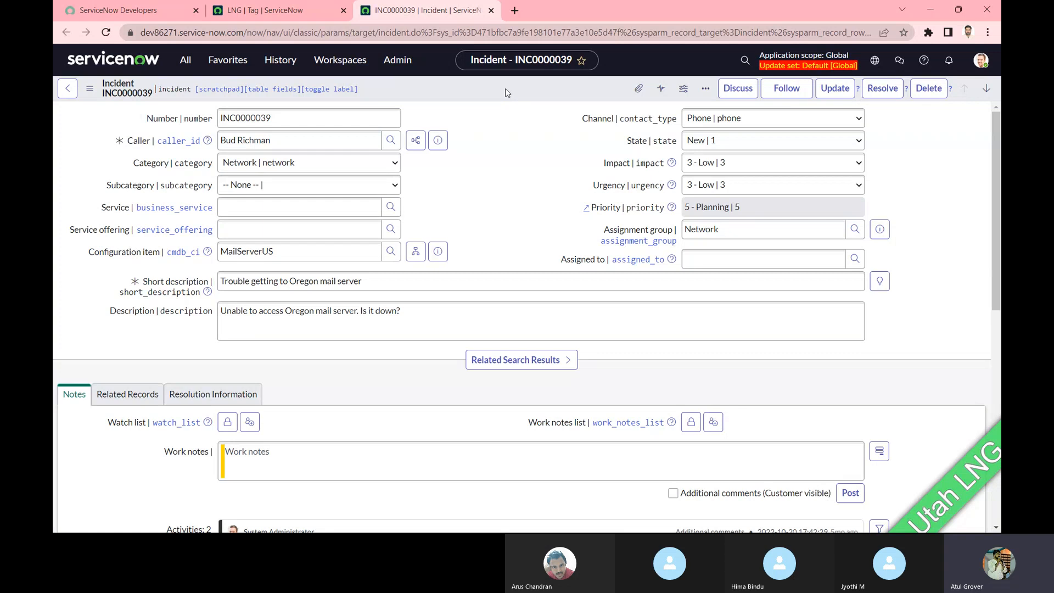
{"action": "left_click", "coordinate": [90, 91]}
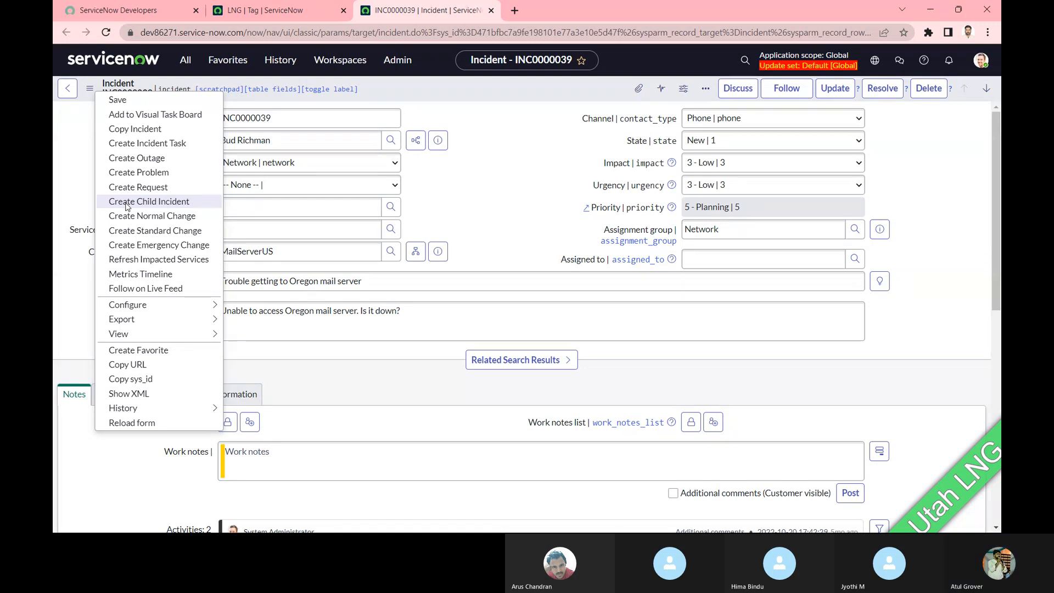
{"action": "left_click", "coordinate": [489, 165]}
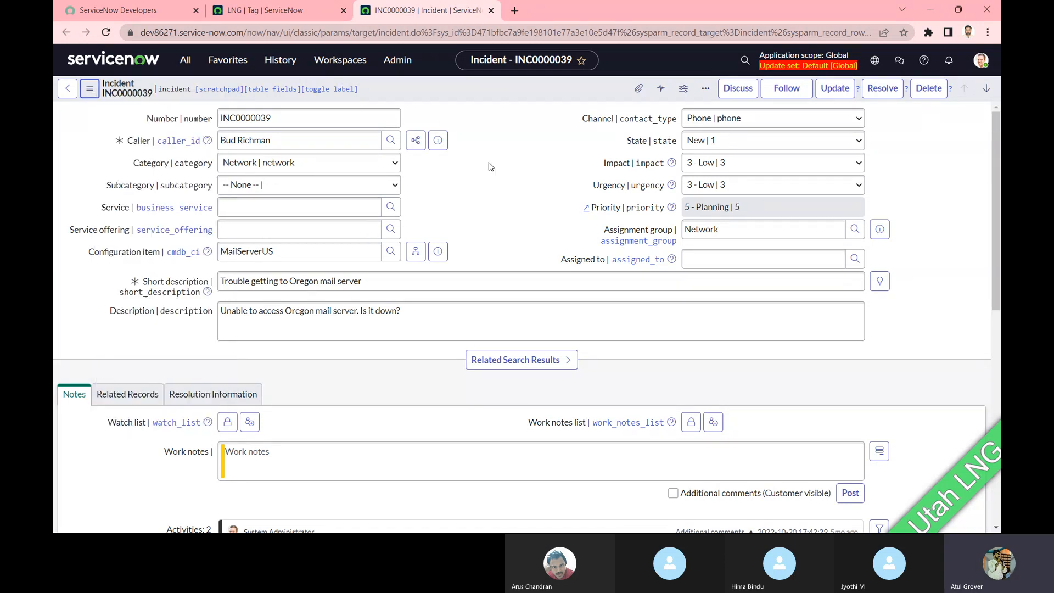
{"action": "right_click", "coordinate": [406, 89]}
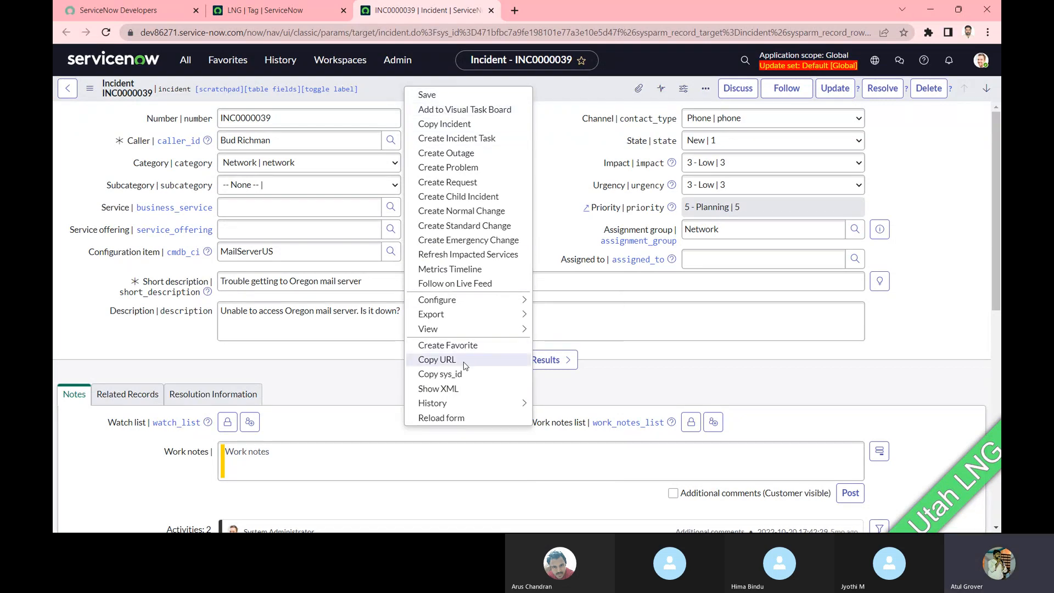
{"action": "mouse_move", "coordinate": [468, 405]}
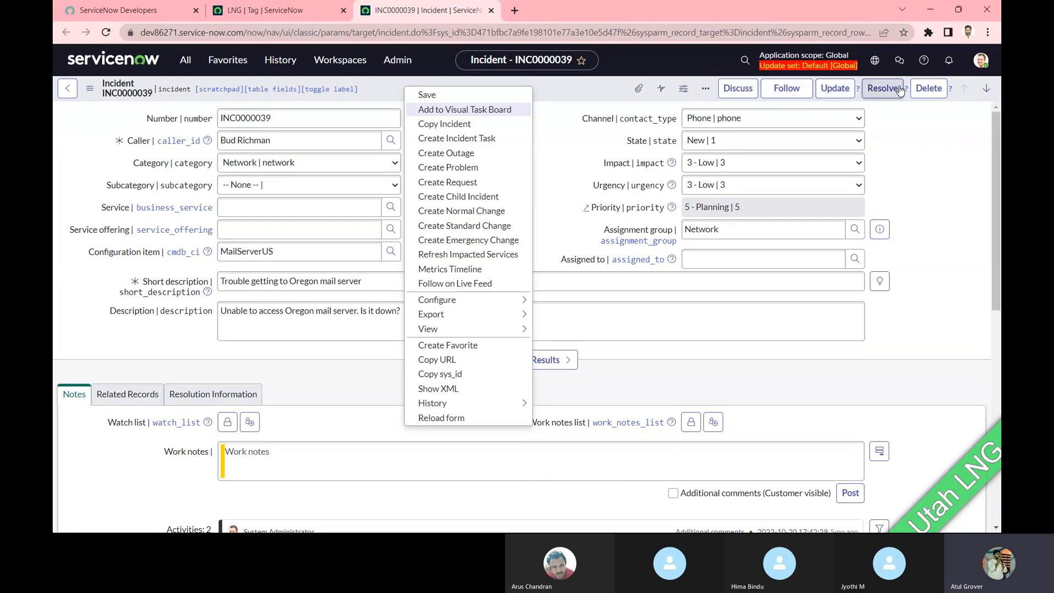
- Move on to the next incident record, INC0008112, and view its additional actions, including Add Tag
{"action": "left_click", "coordinate": [988, 93]}
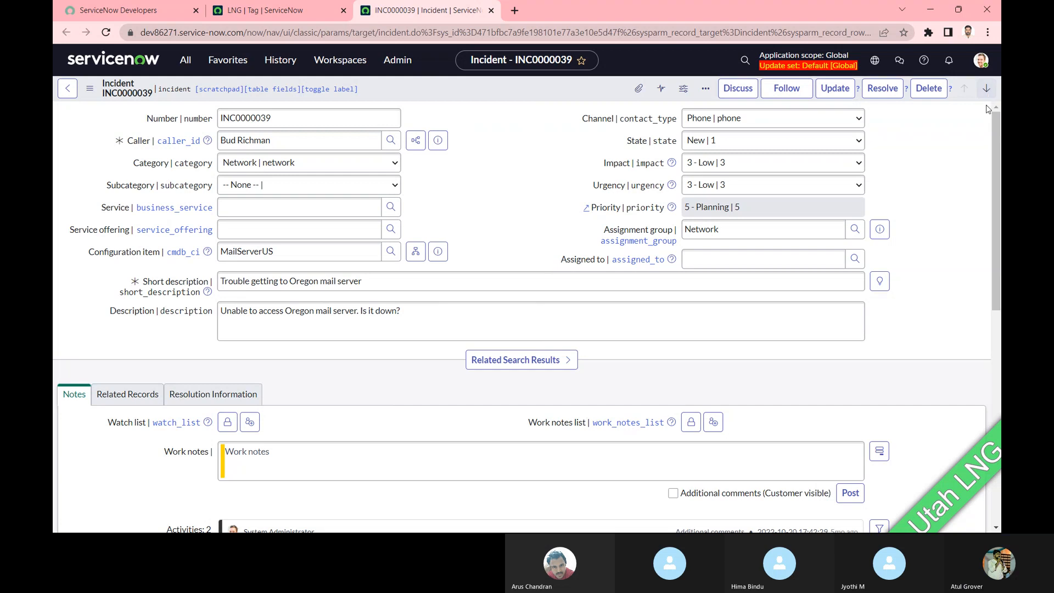
{"action": "left_click", "coordinate": [987, 91]}
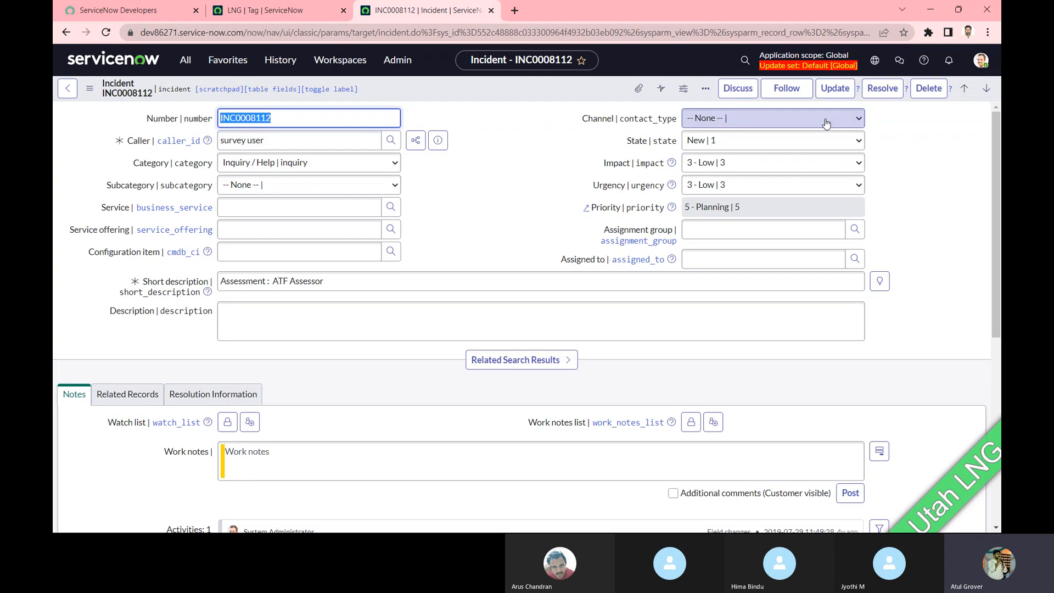
{"action": "left_click", "coordinate": [706, 92]}
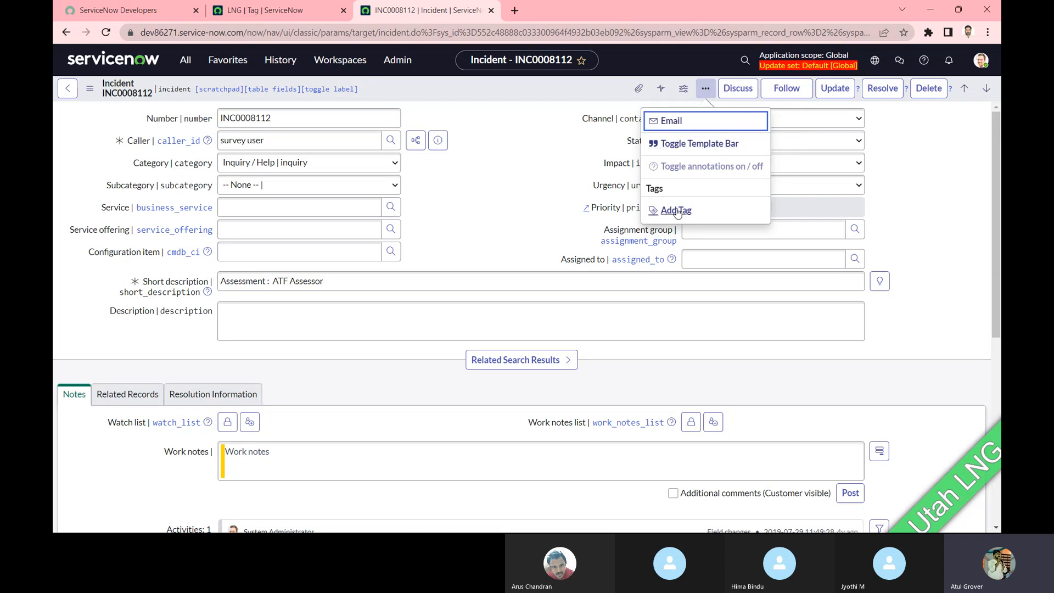
{"action": "left_click", "coordinate": [684, 91]}
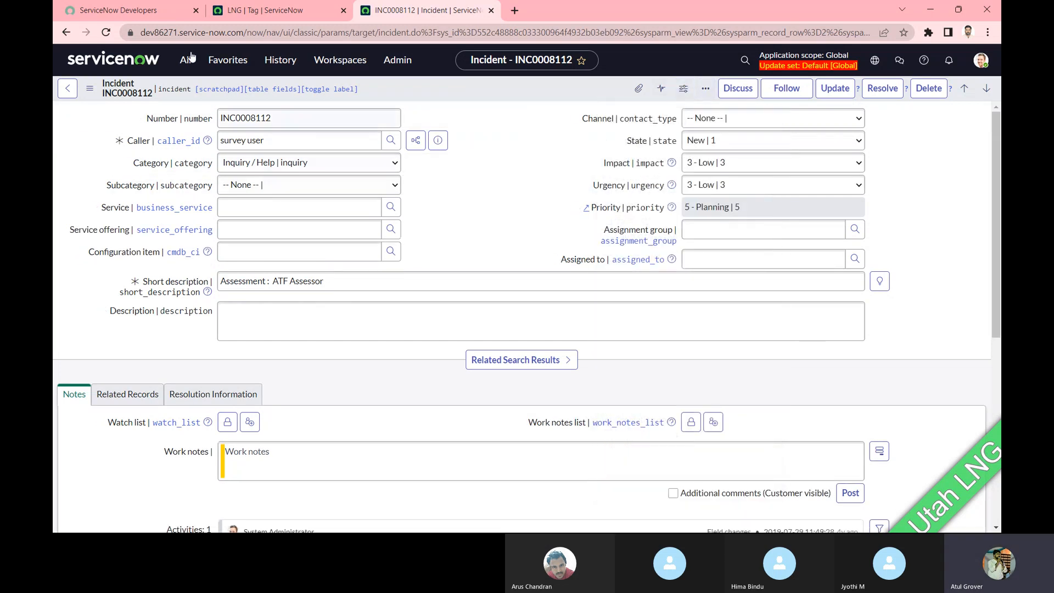
- Hide Caused by Change, Change Request, Impact, Knowledge, Problem and Resolution code on the incident form through Personalize Form
{"action": "left_click", "coordinate": [682, 93]}
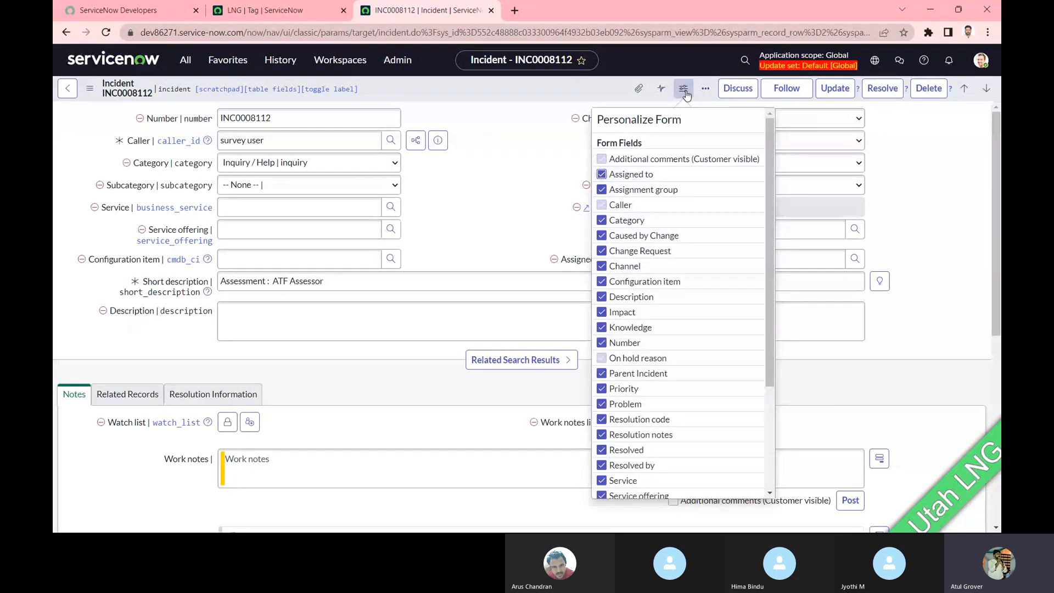
{"action": "left_click", "coordinate": [602, 235]}
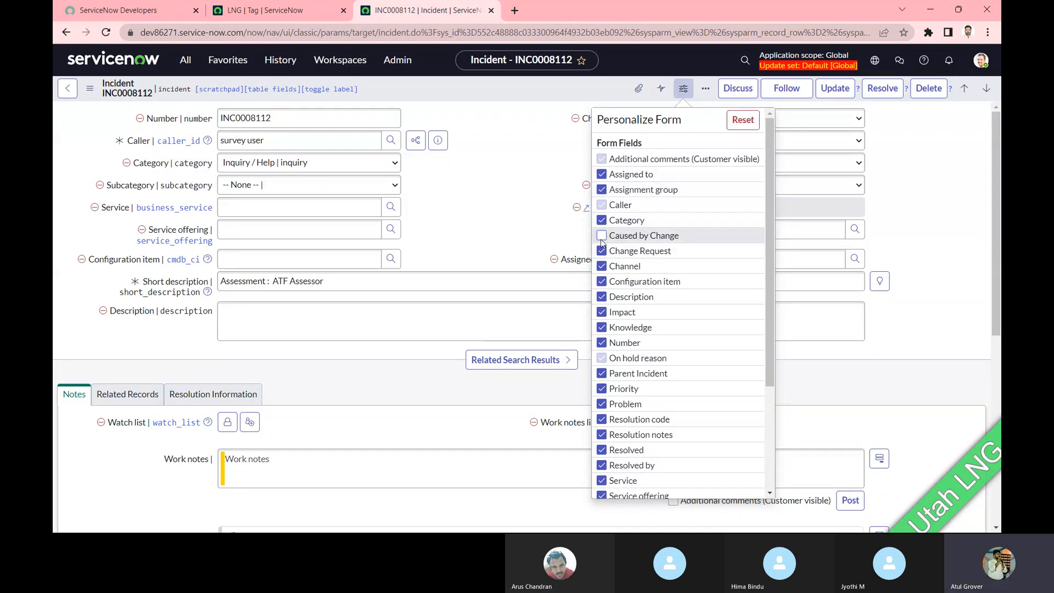
{"action": "left_click", "coordinate": [602, 250]}
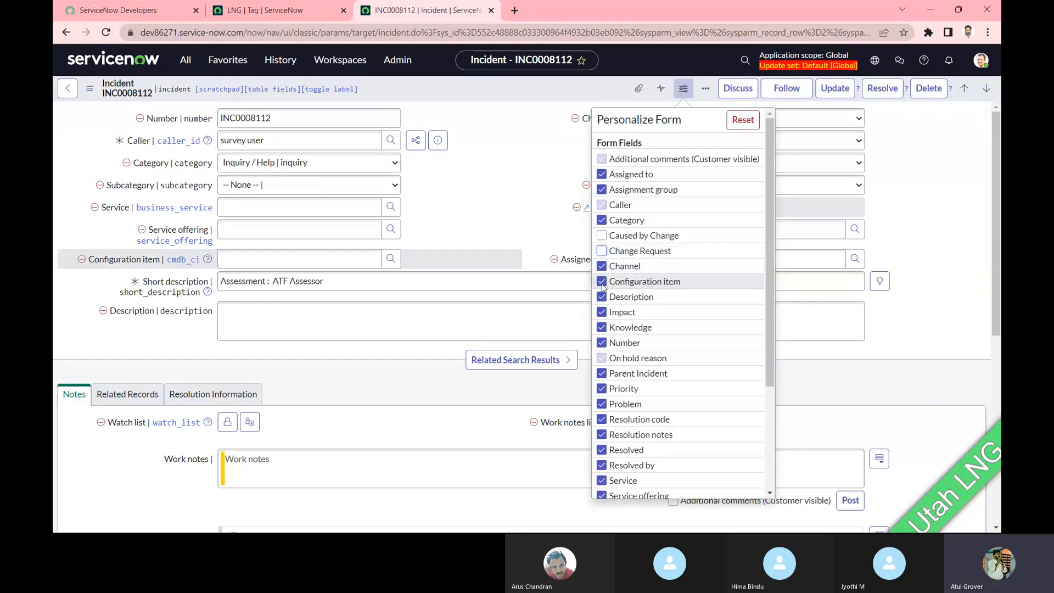
{"action": "left_click", "coordinate": [602, 312]}
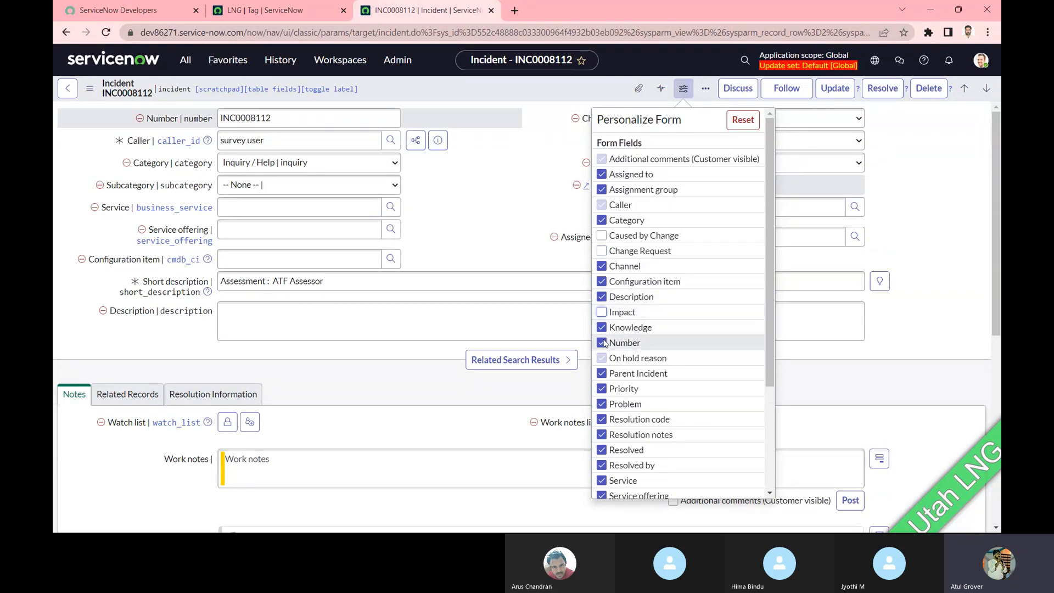
{"action": "left_click", "coordinate": [602, 328]}
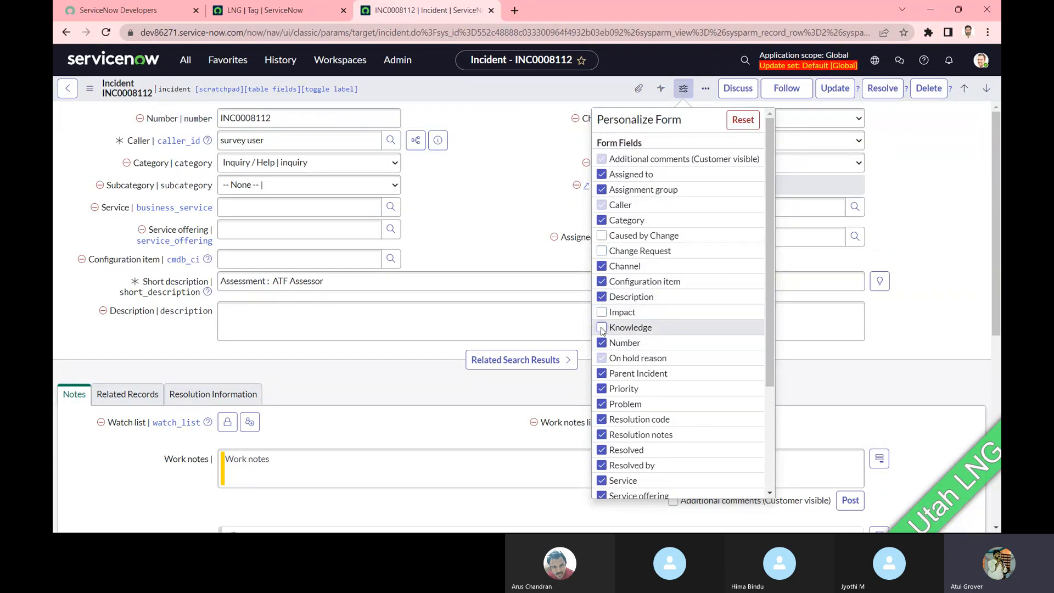
{"action": "left_click", "coordinate": [601, 404]}
{"action": "left_click", "coordinate": [601, 419]}
{"action": "left_click", "coordinate": [516, 173]}
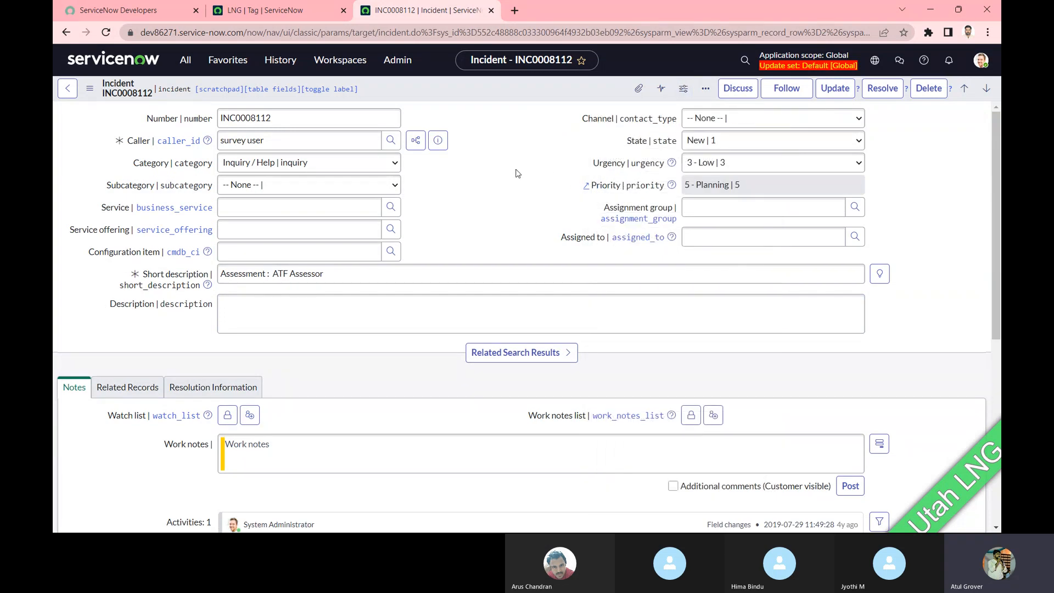
- Review the Personalize Form field list, reset the form to its default fields and check the list again
{"action": "left_click", "coordinate": [684, 88]}
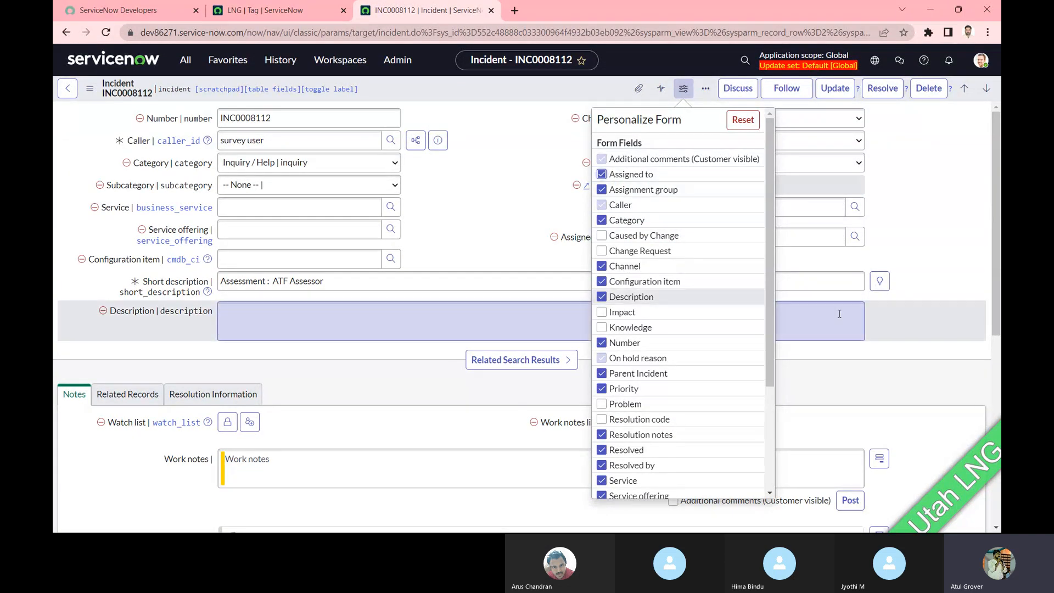
{"action": "left_click_drag", "start_coordinate": [772, 269], "coordinate": [776, 387]}
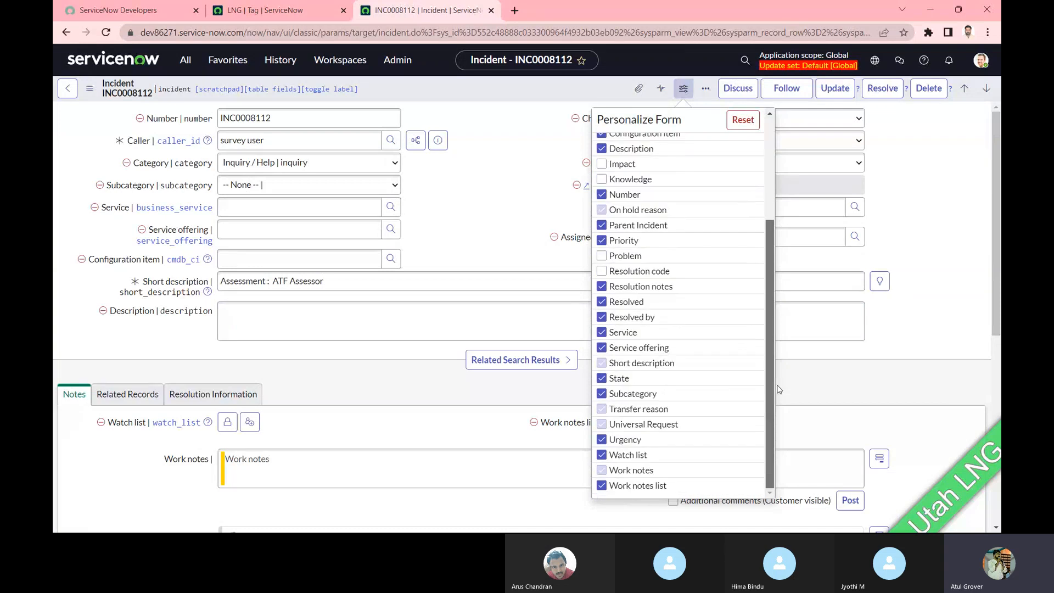
{"action": "left_click", "coordinate": [491, 203]}
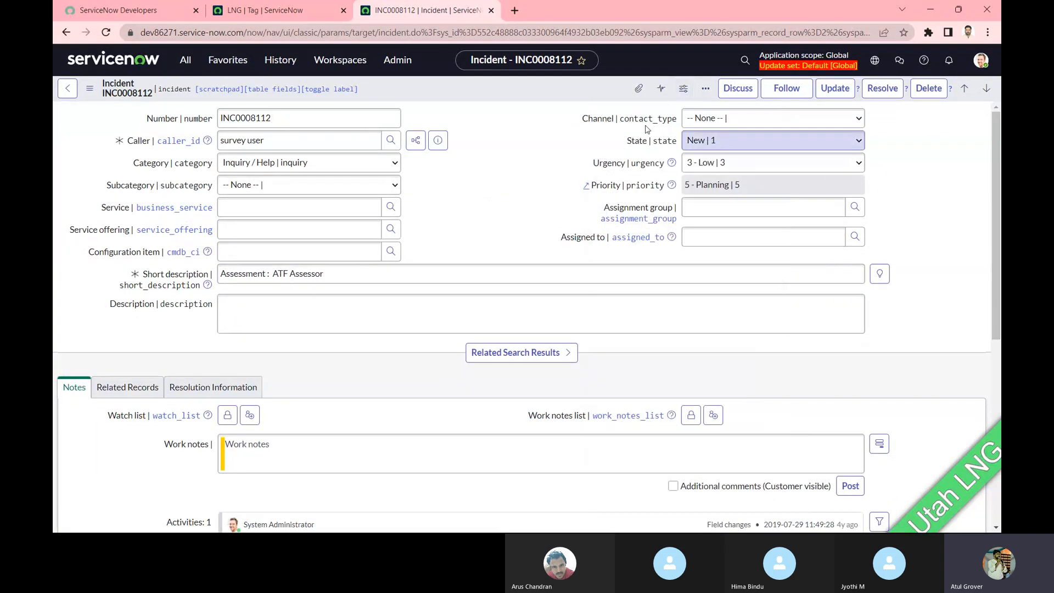
{"action": "left_click", "coordinate": [684, 88]}
{"action": "left_click", "coordinate": [746, 126]}
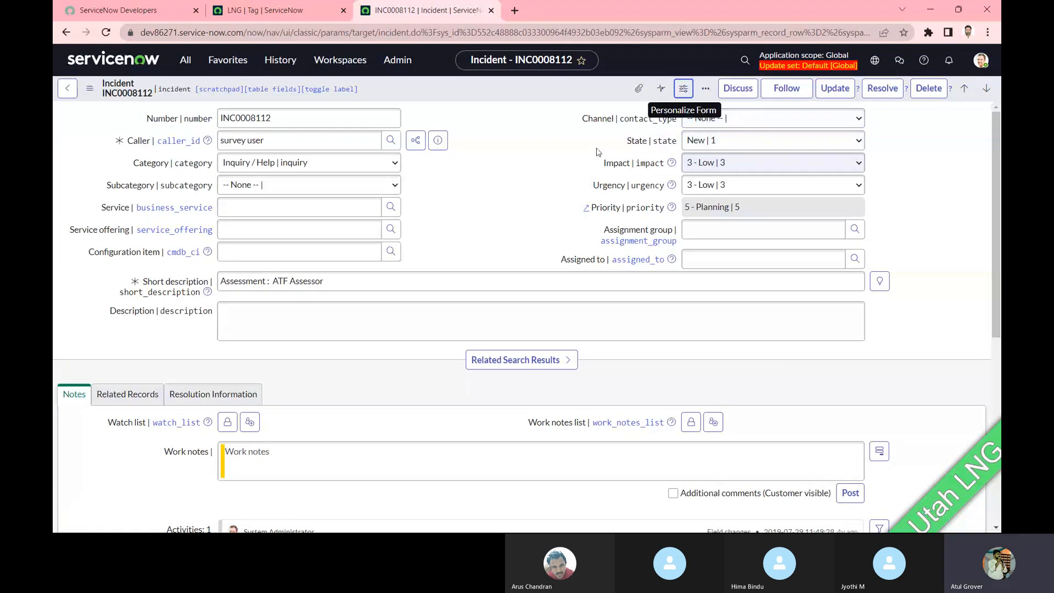
{"action": "left_click", "coordinate": [683, 88]}
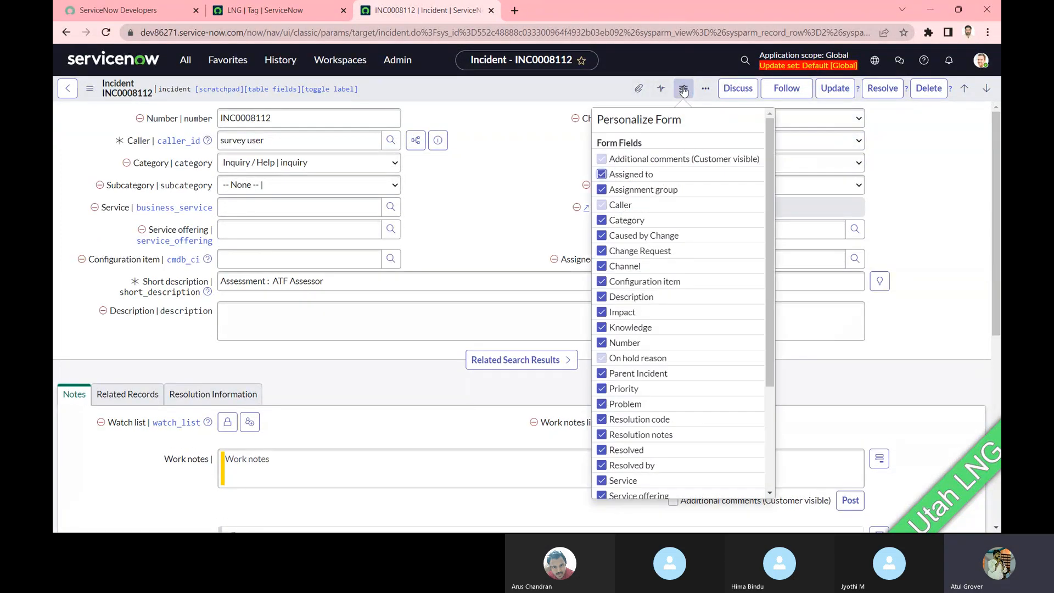
{"action": "left_click", "coordinate": [507, 198]}
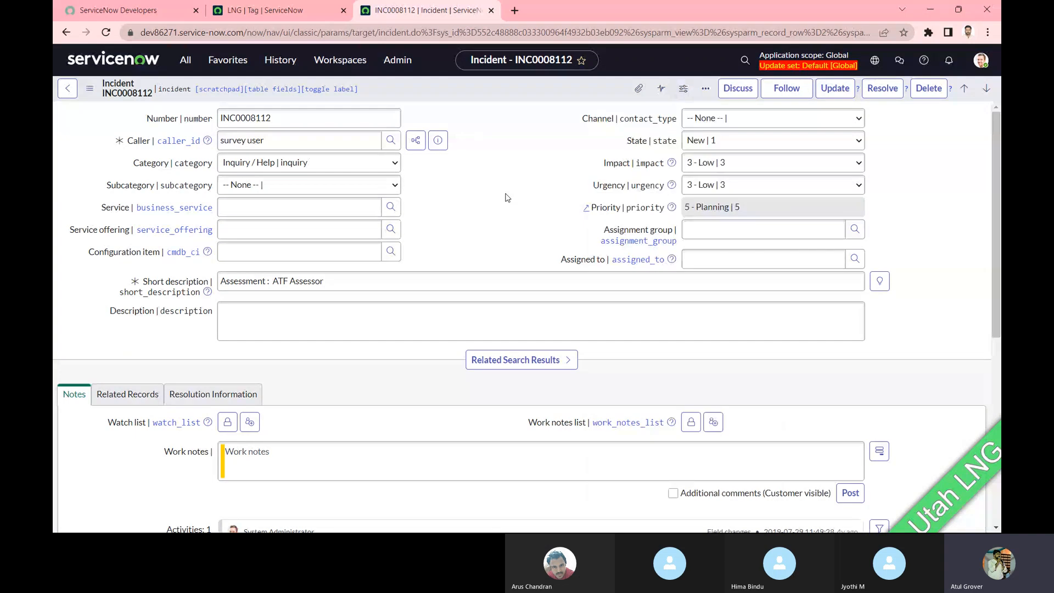
{"action": "left_click", "coordinate": [691, 91]}
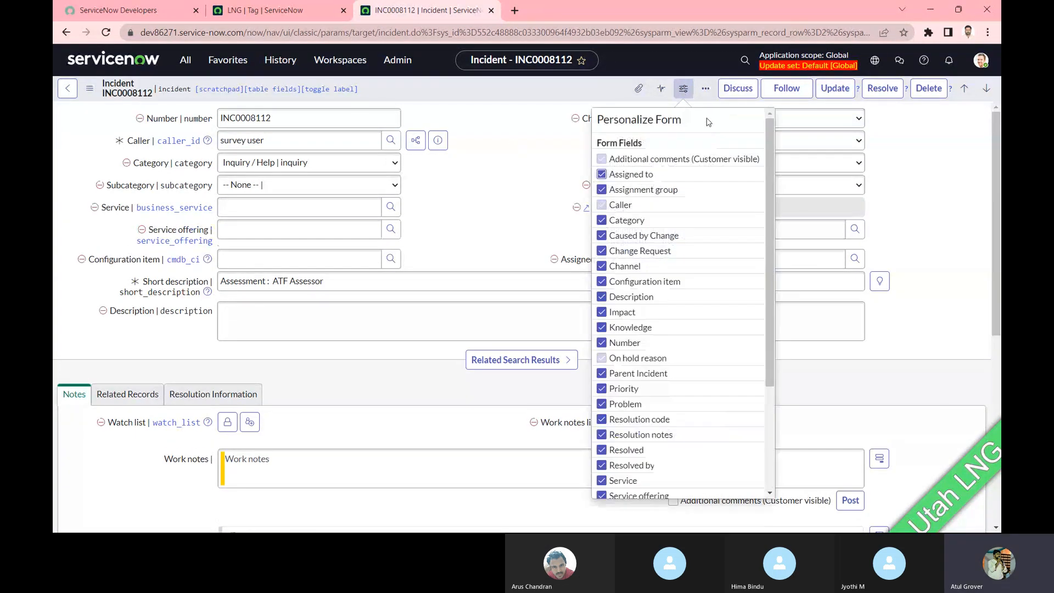
- Close the form personalization, jump to the incident's activity stream and look through its Filter Activity options
{"action": "left_click", "coordinate": [505, 128]}
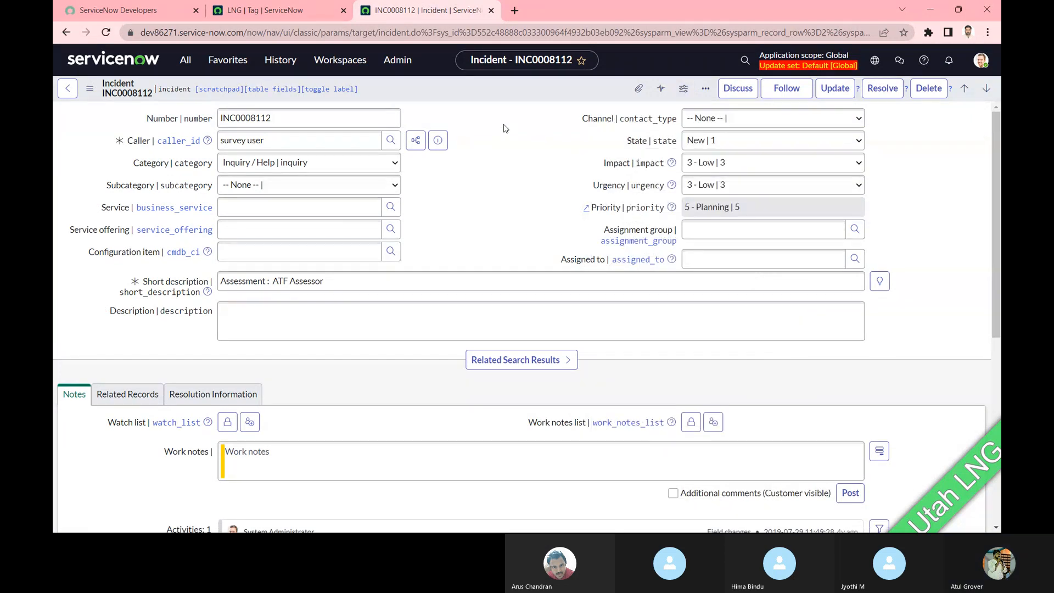
{"action": "left_click", "coordinate": [661, 92]}
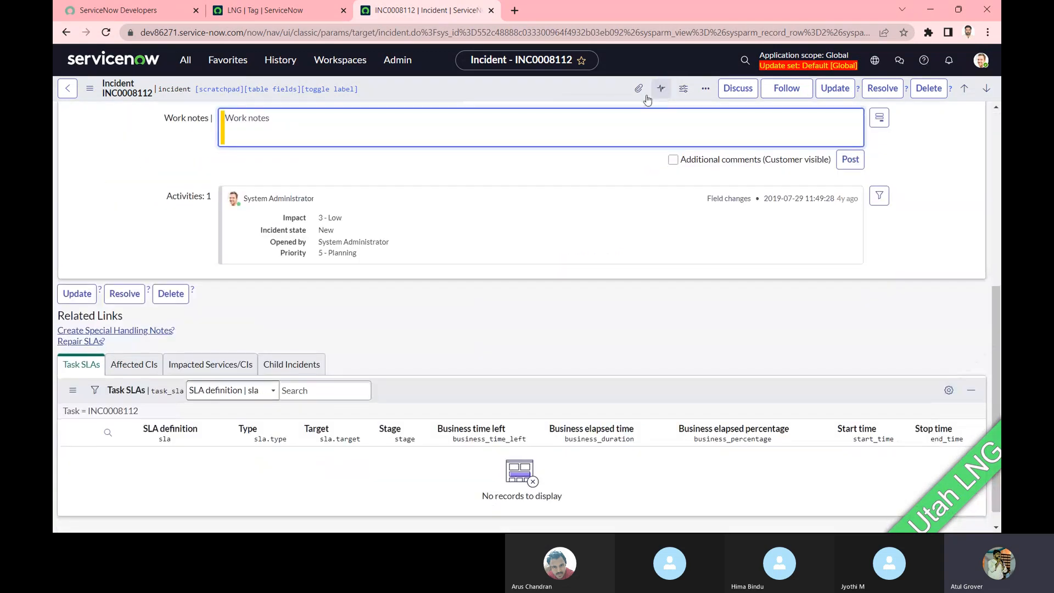
{"action": "left_click_drag", "start_coordinate": [158, 201], "coordinate": [209, 206]}
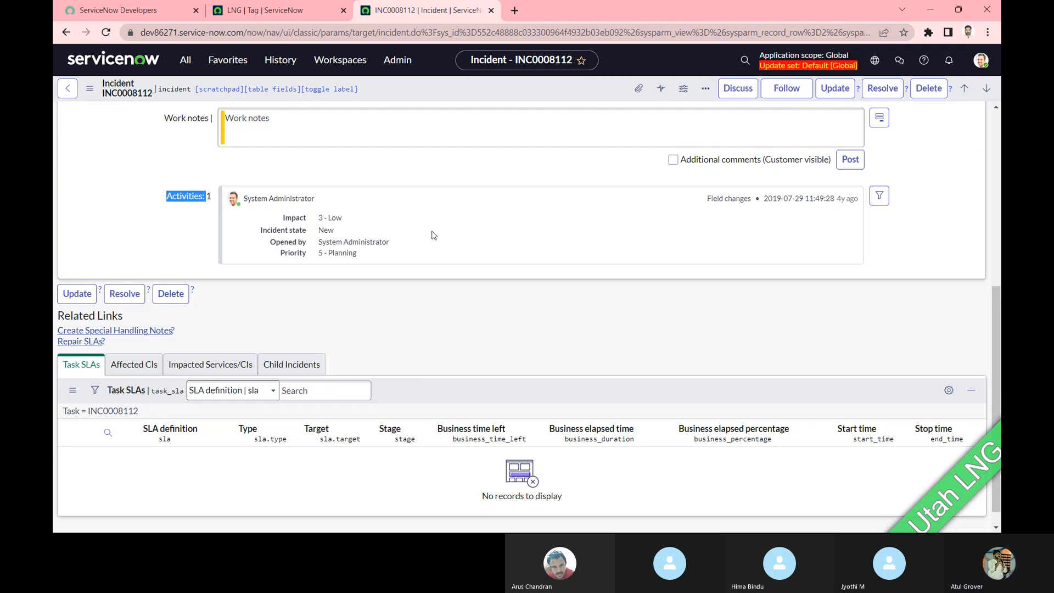
{"action": "left_click", "coordinate": [878, 199]}
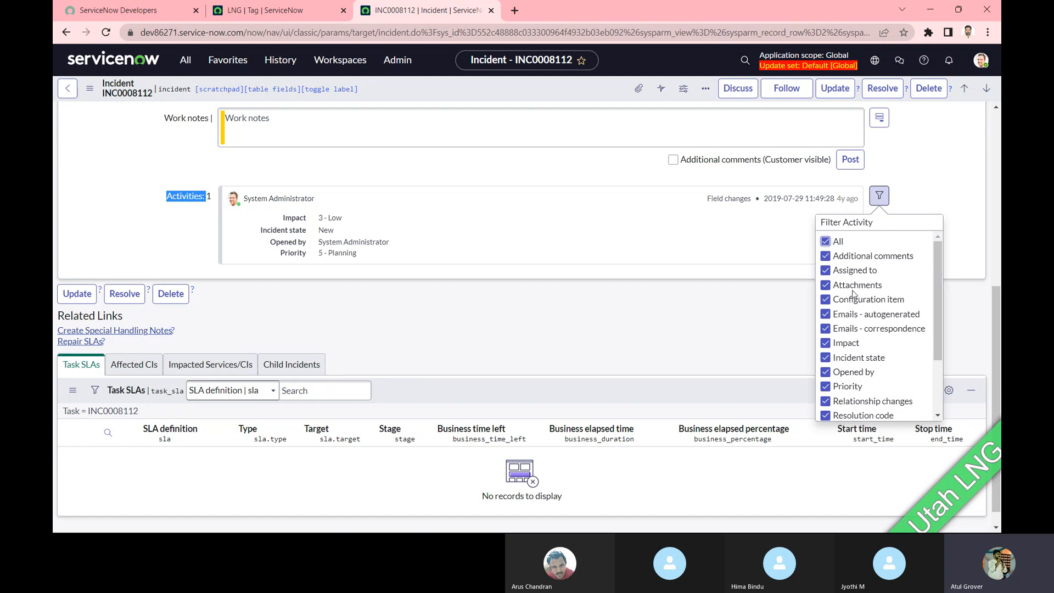
{"action": "scroll", "coordinate": [854, 310], "scroll_direction": "down", "scroll_amount": 2}
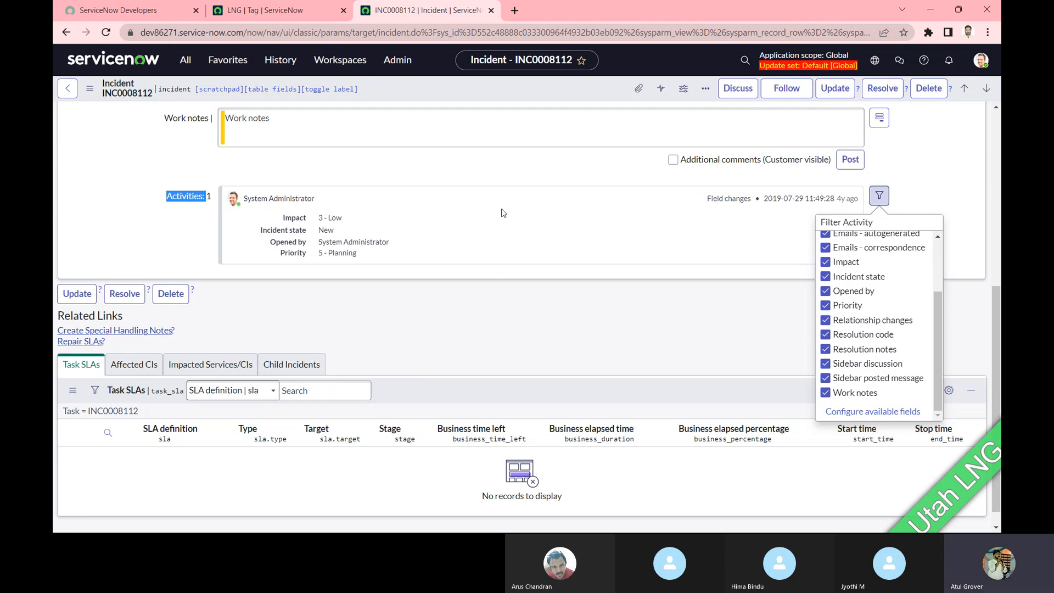
{"action": "left_click", "coordinate": [926, 170]}
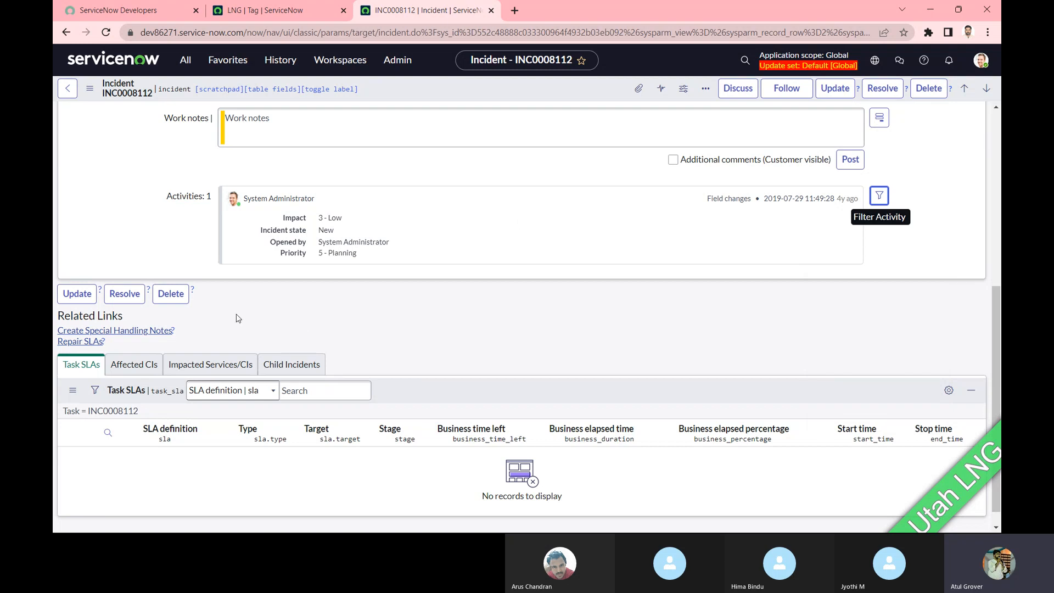
- Set the incident's Subcategory to Antivirus and save the record
{"action": "scroll", "coordinate": [328, 254], "scroll_direction": "up", "scroll_amount": 2}
{"action": "left_click_drag", "start_coordinate": [368, 383], "coordinate": [247, 319]}
{"action": "left_click", "coordinate": [348, 351]}
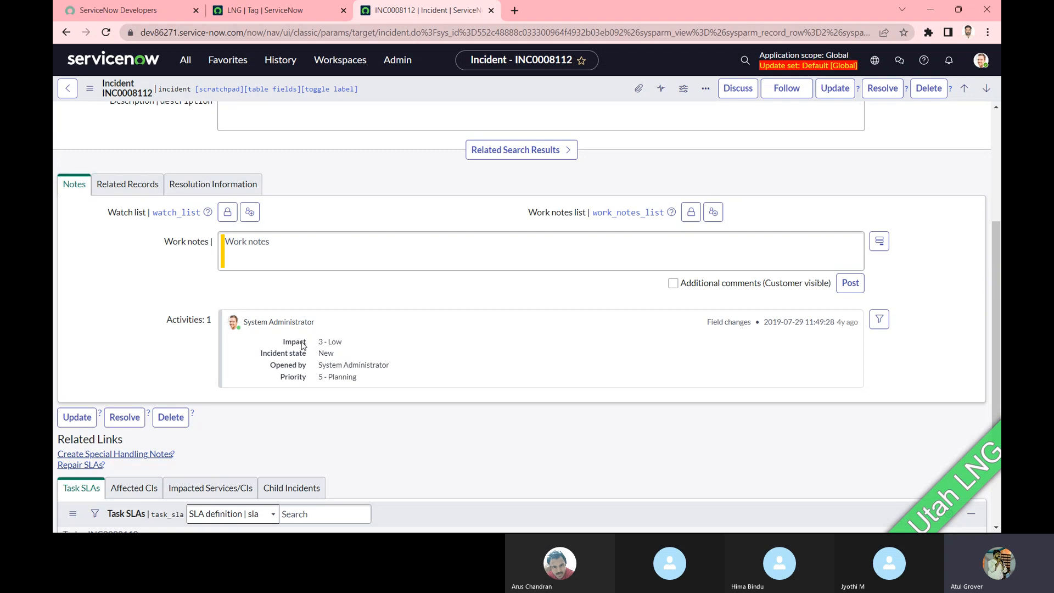
{"action": "left_click_drag", "start_coordinate": [318, 288], "coordinate": [357, 254]}
{"action": "left_click", "coordinate": [407, 294]}
{"action": "scroll", "coordinate": [320, 228], "scroll_direction": "up", "scroll_amount": 4}
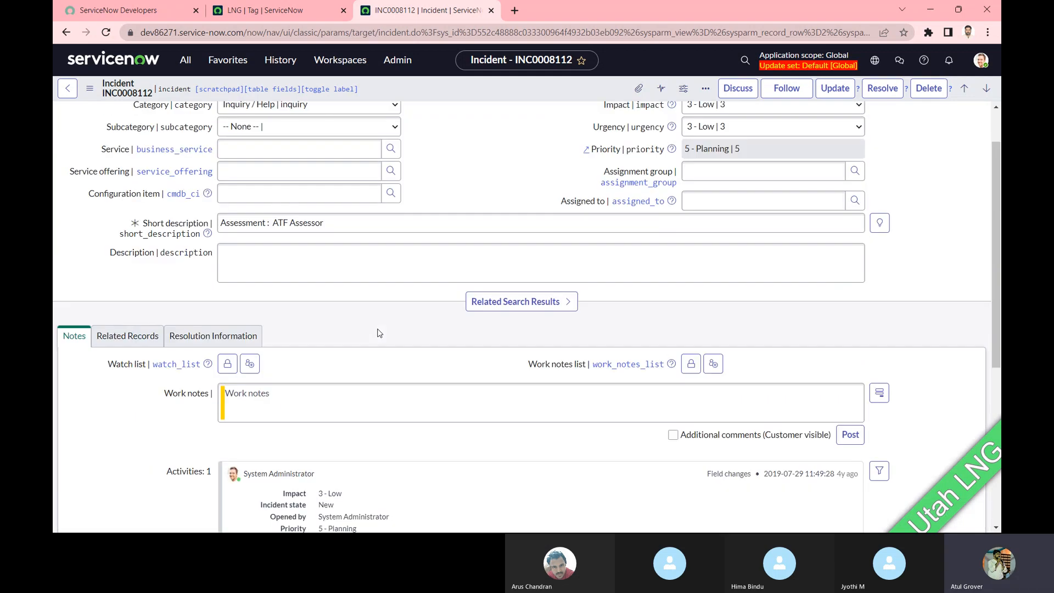
{"action": "left_click", "coordinate": [283, 190]}
{"action": "left_click", "coordinate": [276, 202]}
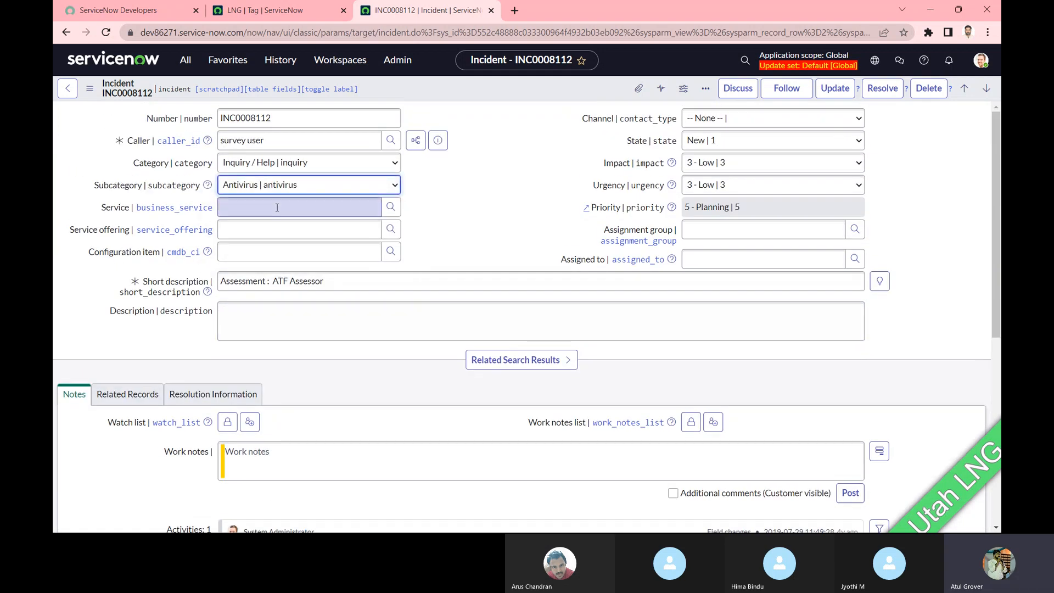
{"action": "right_click", "coordinate": [379, 90]}
{"action": "left_click", "coordinate": [413, 102]}
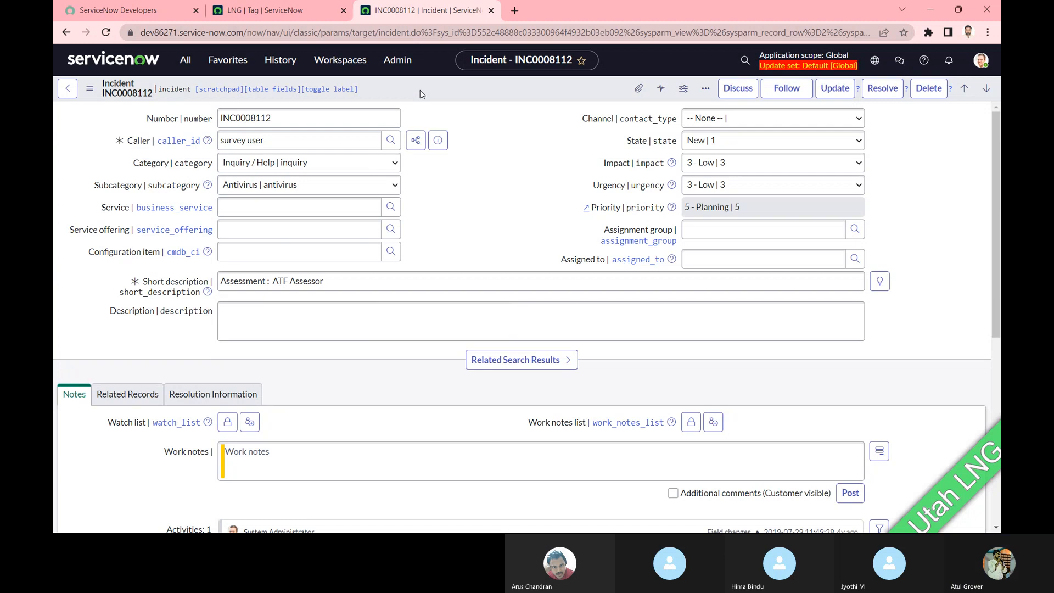
{"action": "right_click", "coordinate": [421, 94]}
{"action": "left_click", "coordinate": [433, 101]}
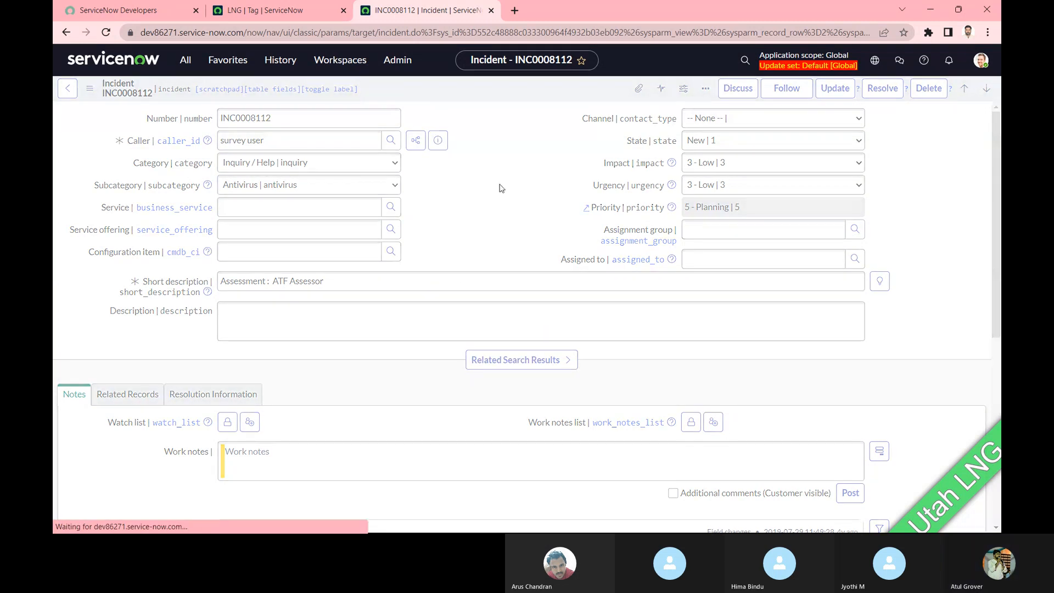
- Post the work note "xdfdfsdfsda" on the incident and check its entry in the activity stream
{"action": "scroll", "coordinate": [457, 329], "scroll_direction": "down", "scroll_amount": 5}
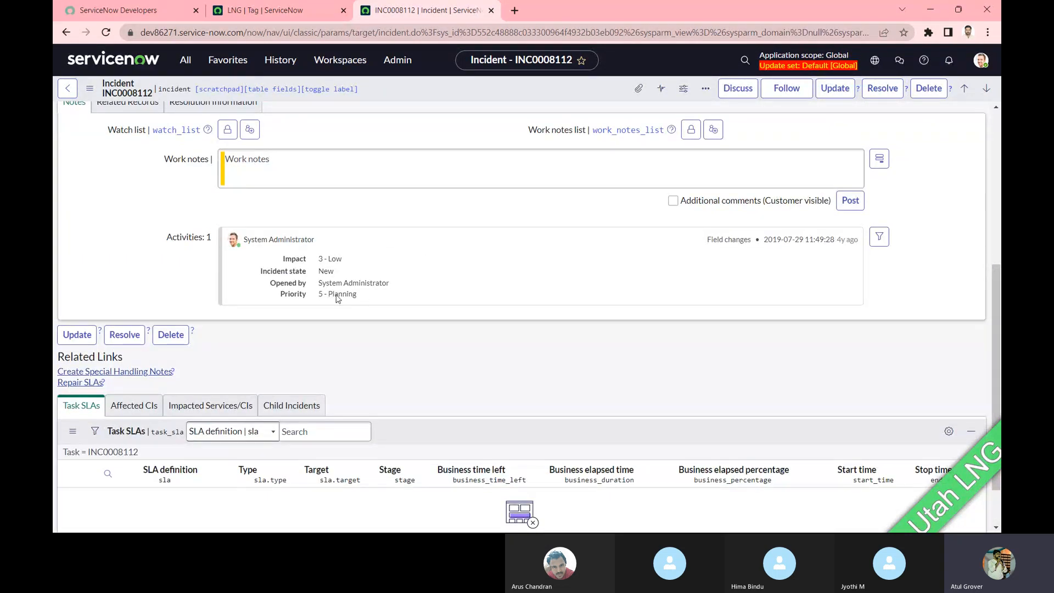
{"action": "scroll", "coordinate": [356, 264], "scroll_direction": "up", "scroll_amount": 5}
{"action": "left_click", "coordinate": [289, 404]}
{"action": "type", "text": "x"}
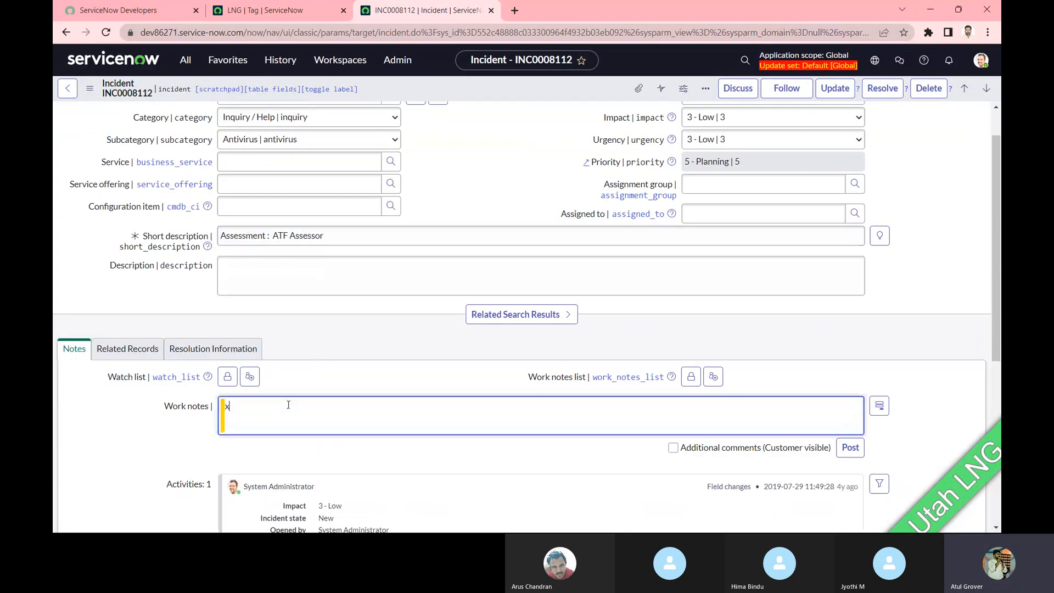
{"action": "type", "text": "dfdfsdfsda"}
{"action": "left_click", "coordinate": [850, 447]}
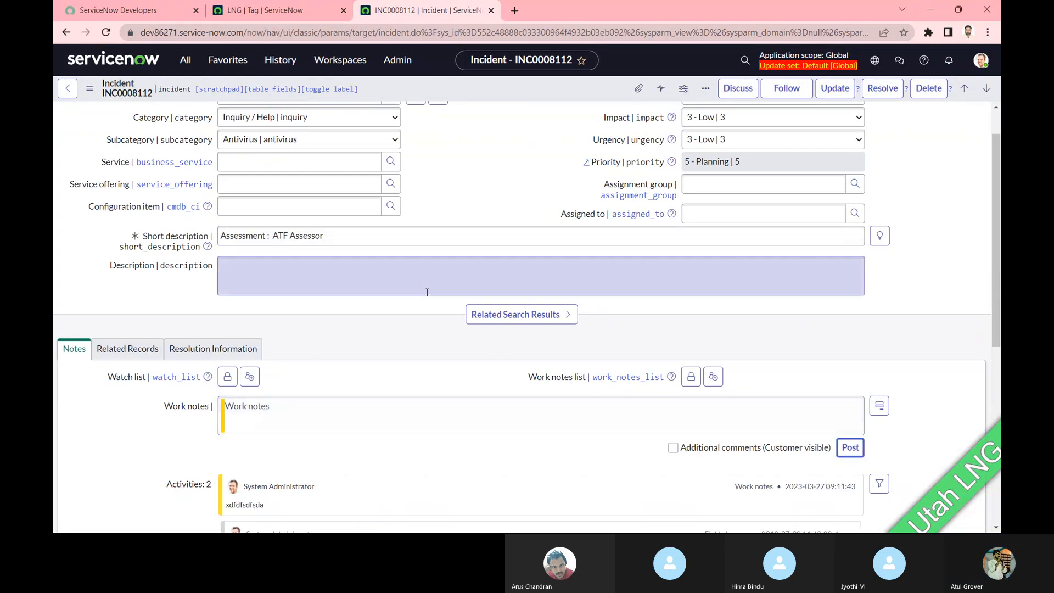
{"action": "scroll", "coordinate": [427, 292], "scroll_direction": "down", "scroll_amount": 3}
{"action": "left_click", "coordinate": [331, 242]}
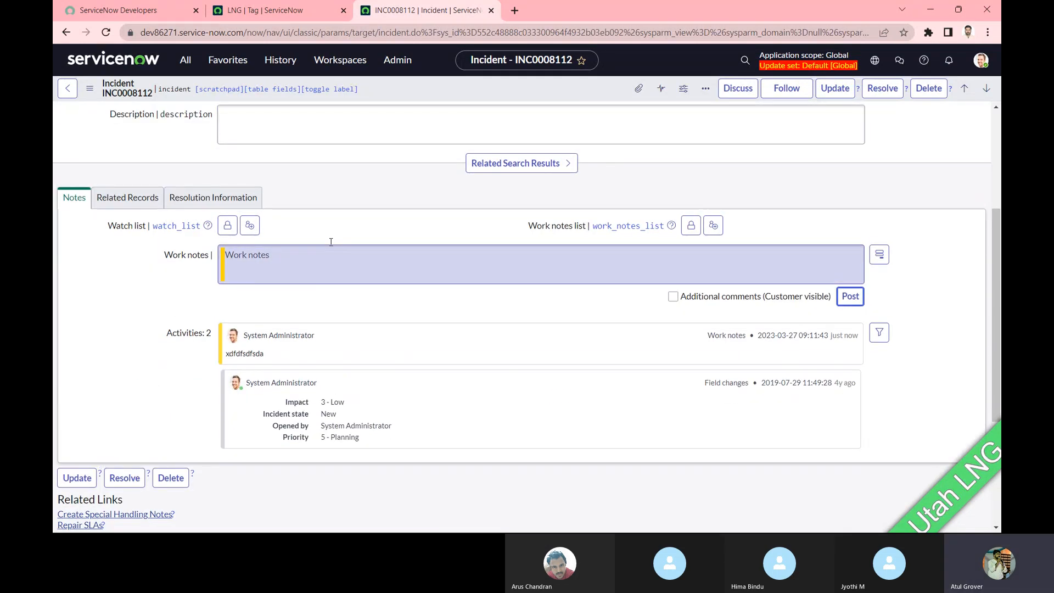
- Look over the incident form from its header fields down to the Related Links section
{"action": "scroll", "coordinate": [308, 209], "scroll_direction": "up", "scroll_amount": 3}
{"action": "left_click", "coordinate": [269, 161]}
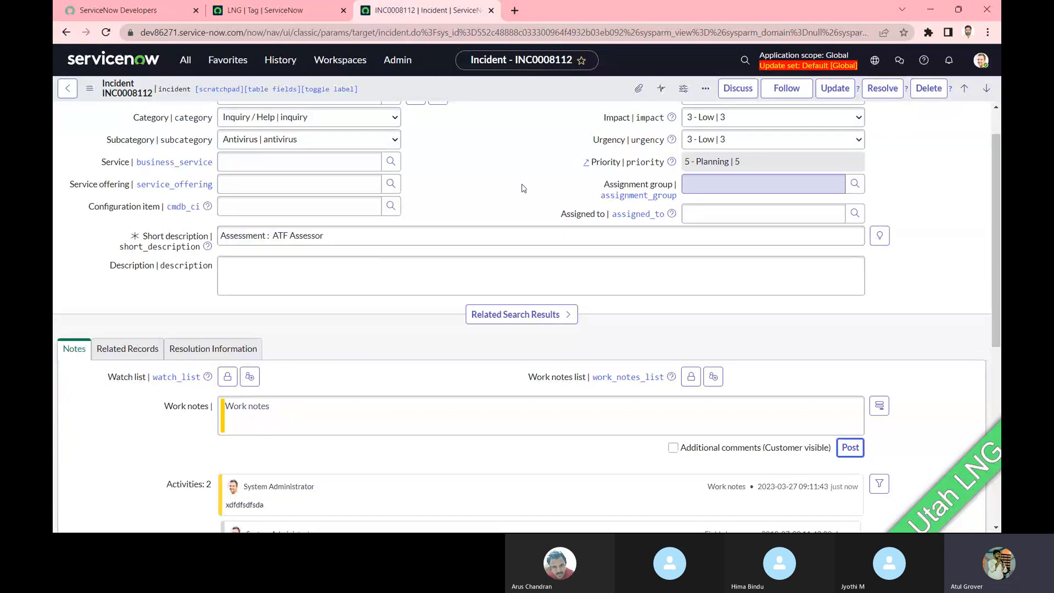
{"action": "scroll", "coordinate": [523, 189], "scroll_direction": "up", "scroll_amount": 1}
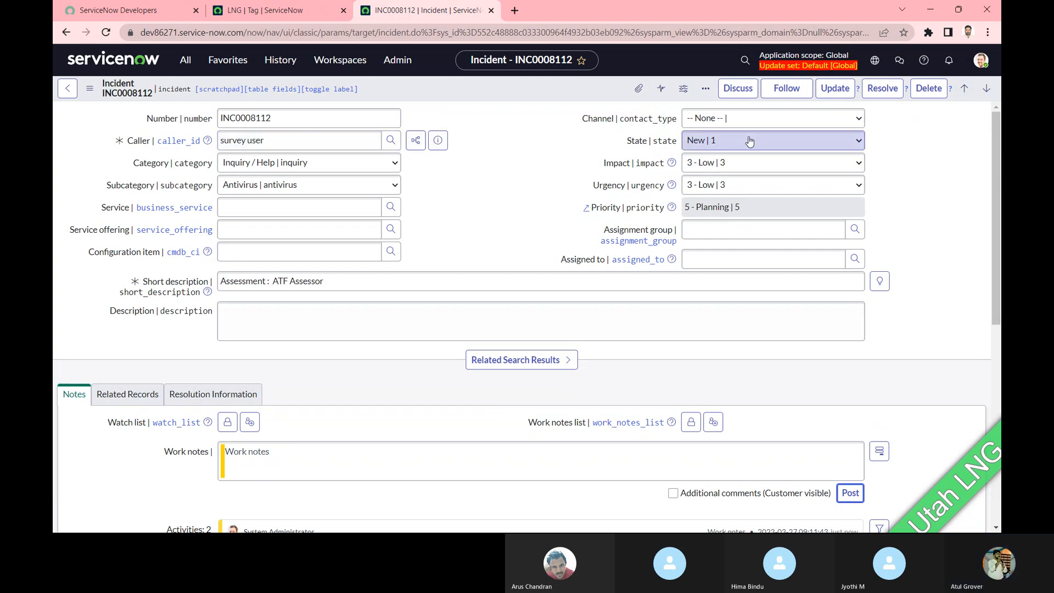
{"action": "scroll", "coordinate": [749, 141], "scroll_direction": "down", "scroll_amount": 3}
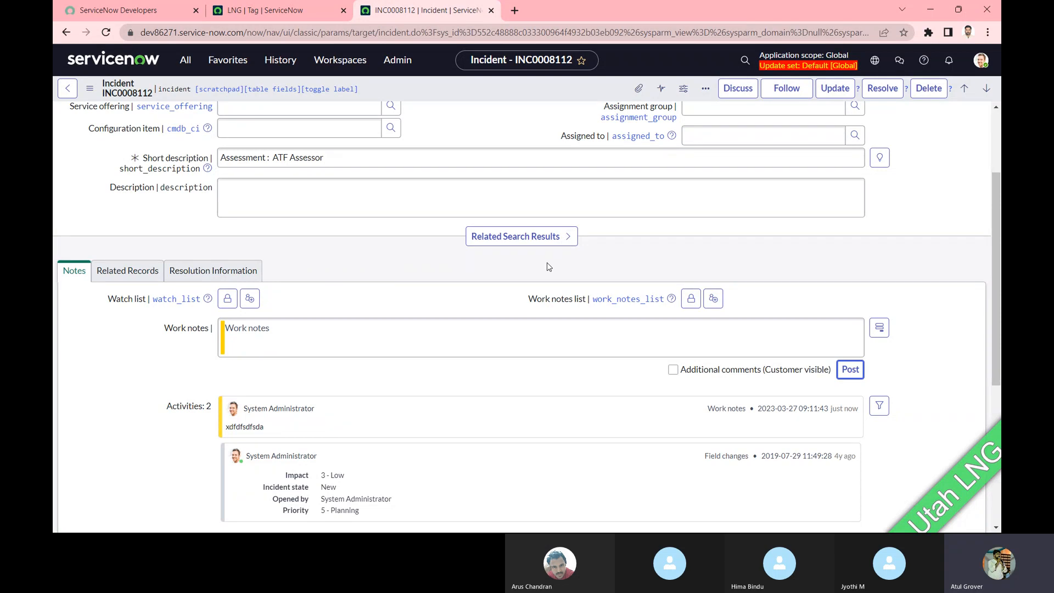
{"action": "scroll", "coordinate": [439, 274], "scroll_direction": "down", "scroll_amount": 4}
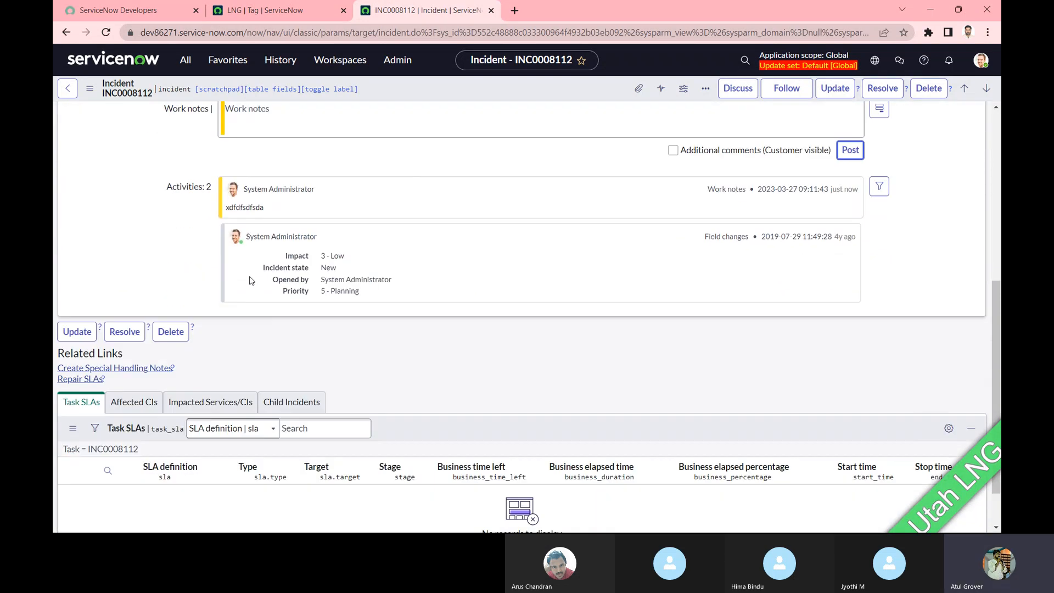
{"action": "scroll", "coordinate": [249, 280], "scroll_direction": "down", "scroll_amount": 1}
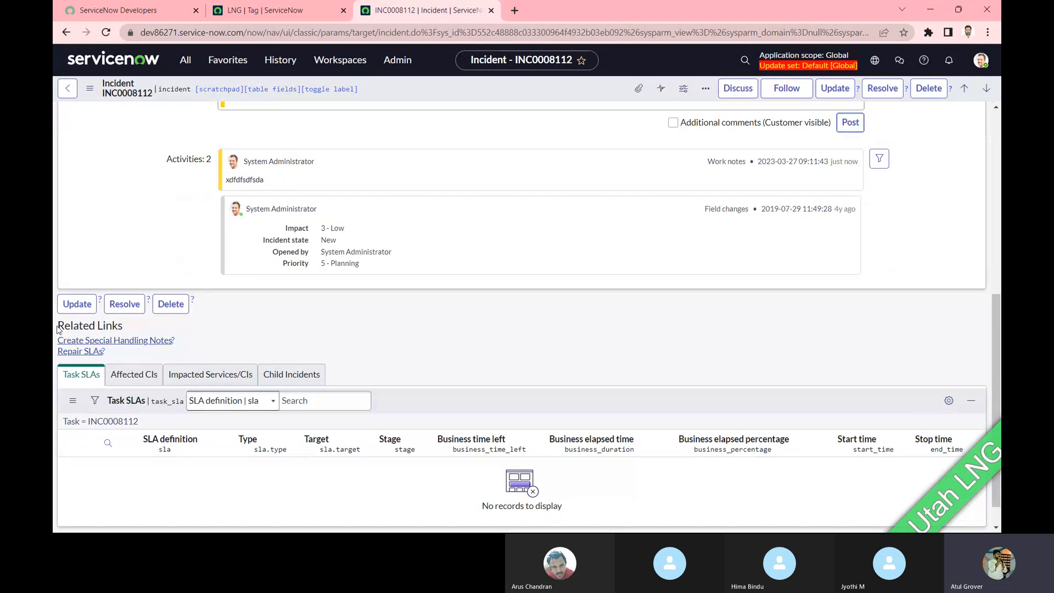
{"action": "mouse_move", "coordinate": [57, 326]}
{"action": "left_mouse_down"}
{"action": "mouse_move", "coordinate": [132, 328]}
{"action": "mouse_move", "coordinate": [55, 341]}
{"action": "left_mouse_up"}
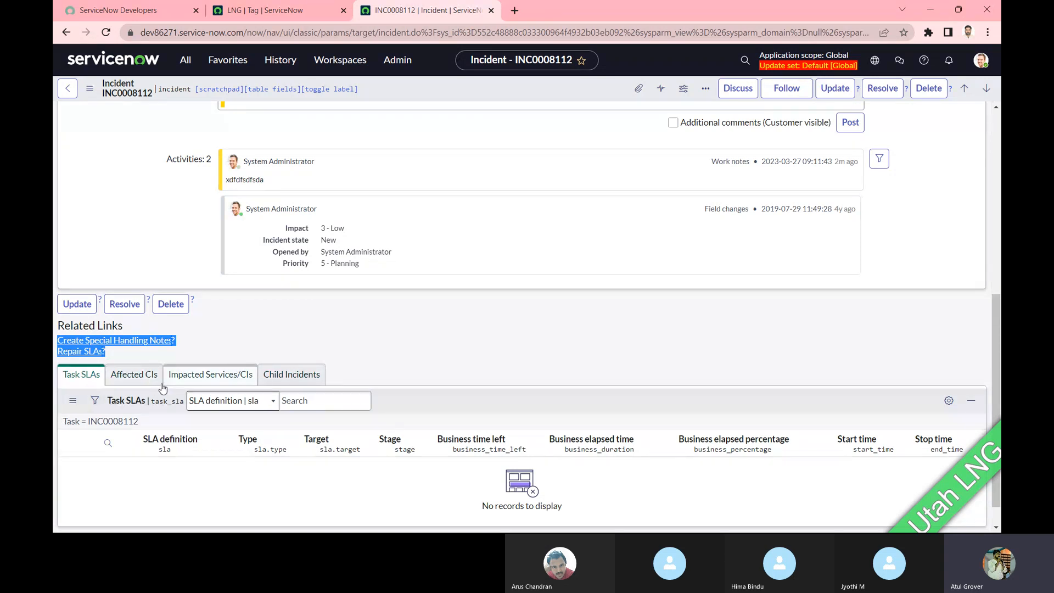
- View the Affected CIs, Impacted Services/CIs and Child Incidents related lists, including the Child Incidents list's menu
{"action": "left_click", "coordinate": [134, 379]}
{"action": "left_click", "coordinate": [210, 377]}
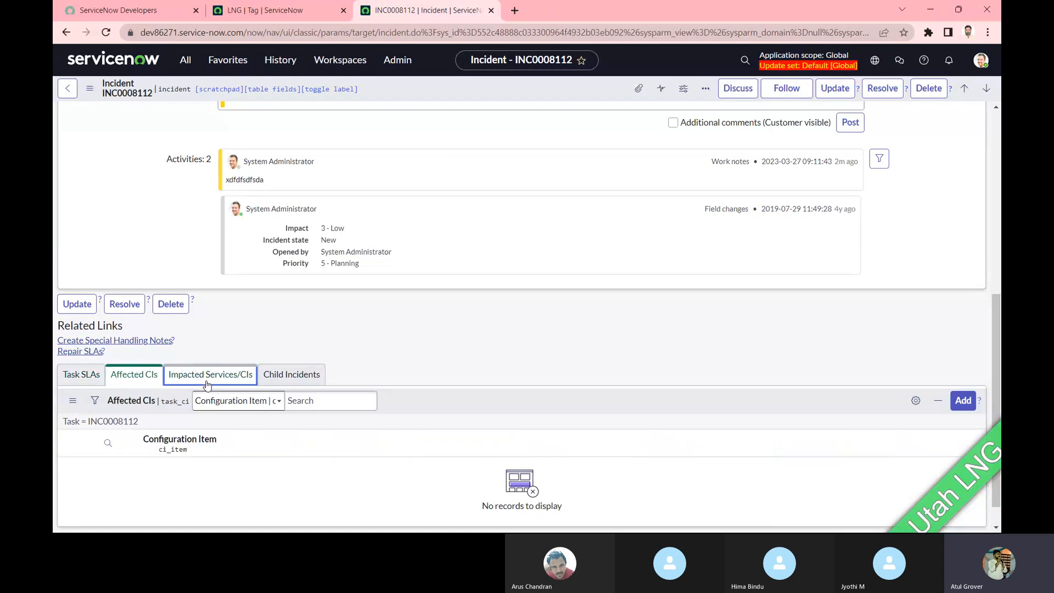
{"action": "left_click", "coordinate": [308, 379]}
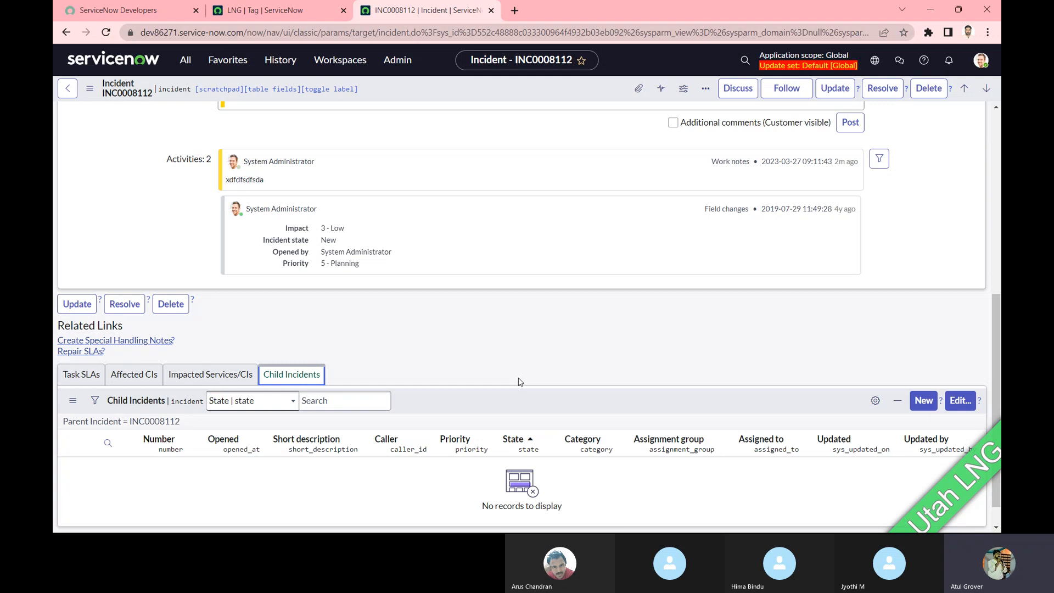
{"action": "scroll", "coordinate": [384, 302], "scroll_direction": "up", "scroll_amount": 3}
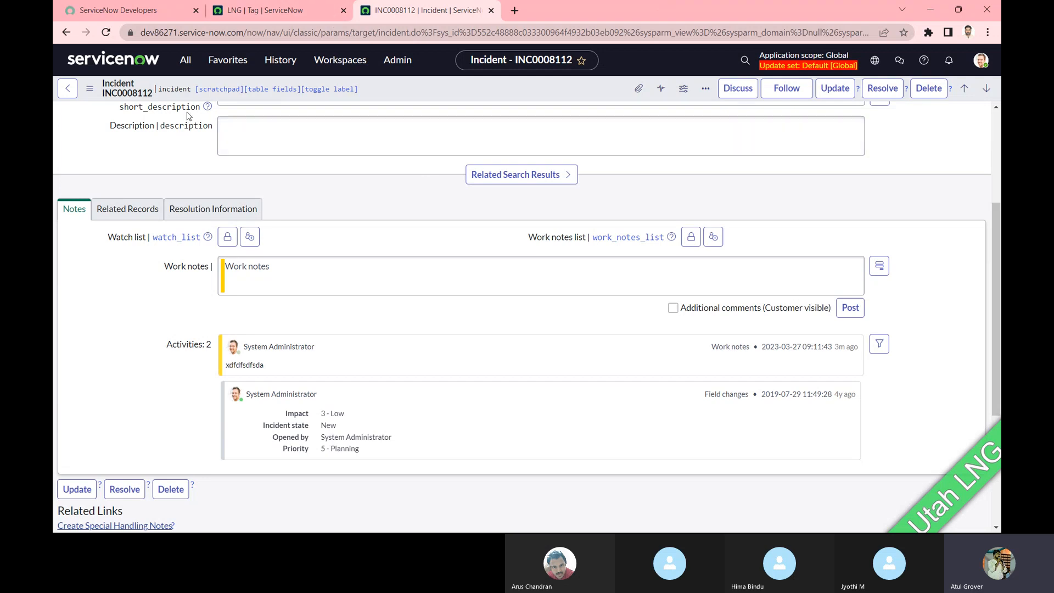
{"action": "scroll", "coordinate": [130, 340], "scroll_direction": "down", "scroll_amount": 1}
{"action": "scroll", "coordinate": [131, 339], "scroll_direction": "down", "scroll_amount": 4}
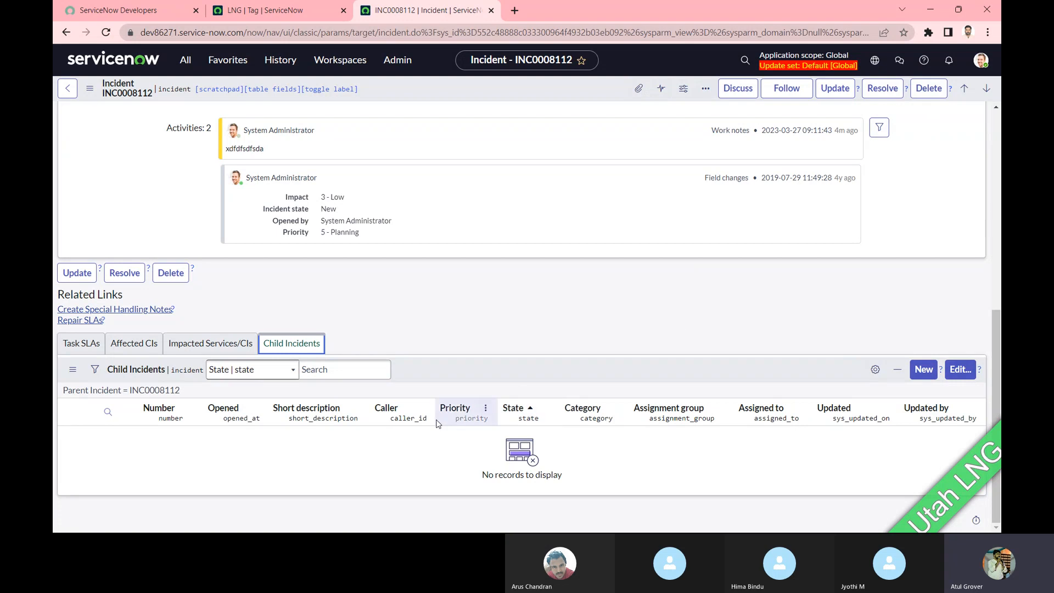
{"action": "left_click", "coordinate": [73, 369]}
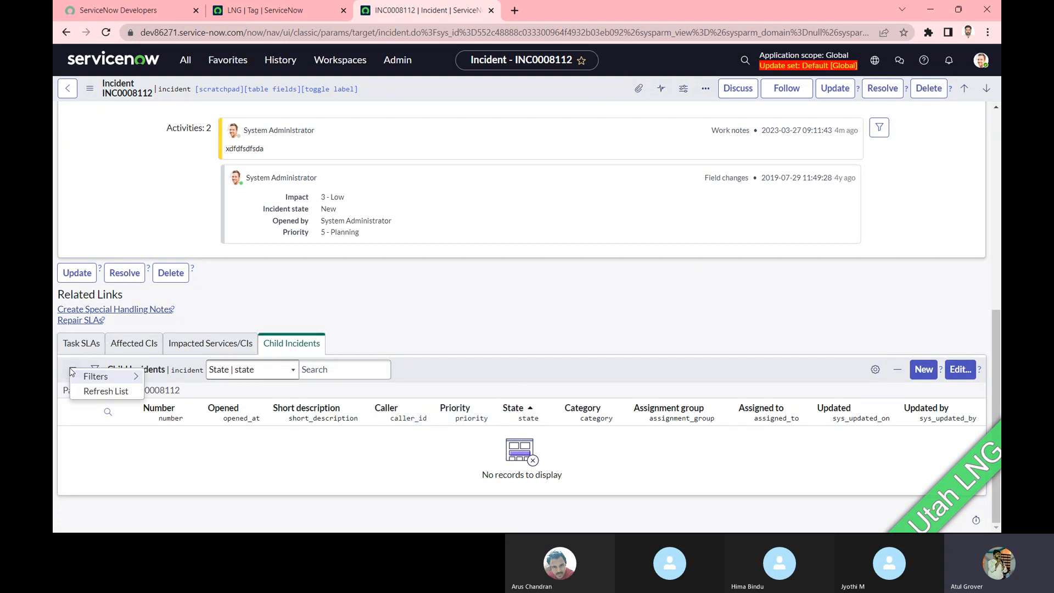
{"action": "left_click", "coordinate": [90, 446]}
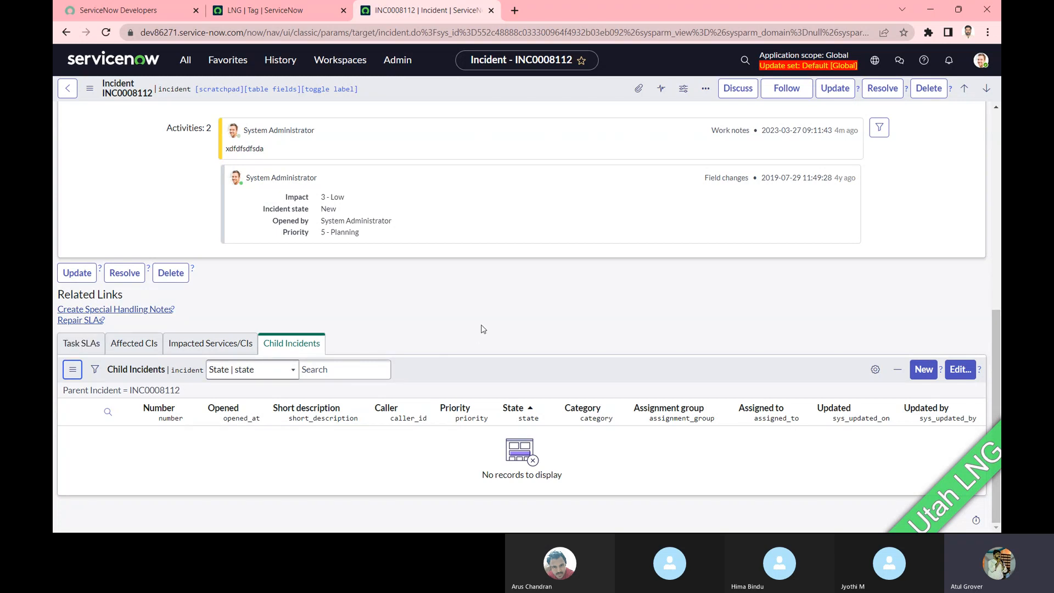
- Look through the View and Configure options in the incident form's context menu
{"action": "scroll", "coordinate": [483, 330], "scroll_direction": "up", "scroll_amount": 7}
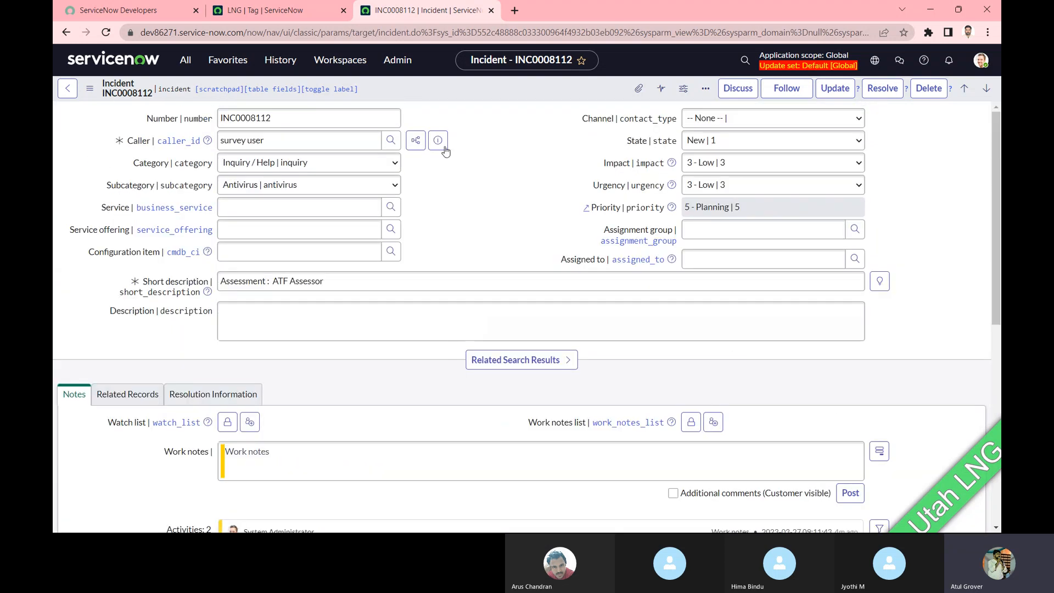
{"action": "right_click", "coordinate": [467, 91]}
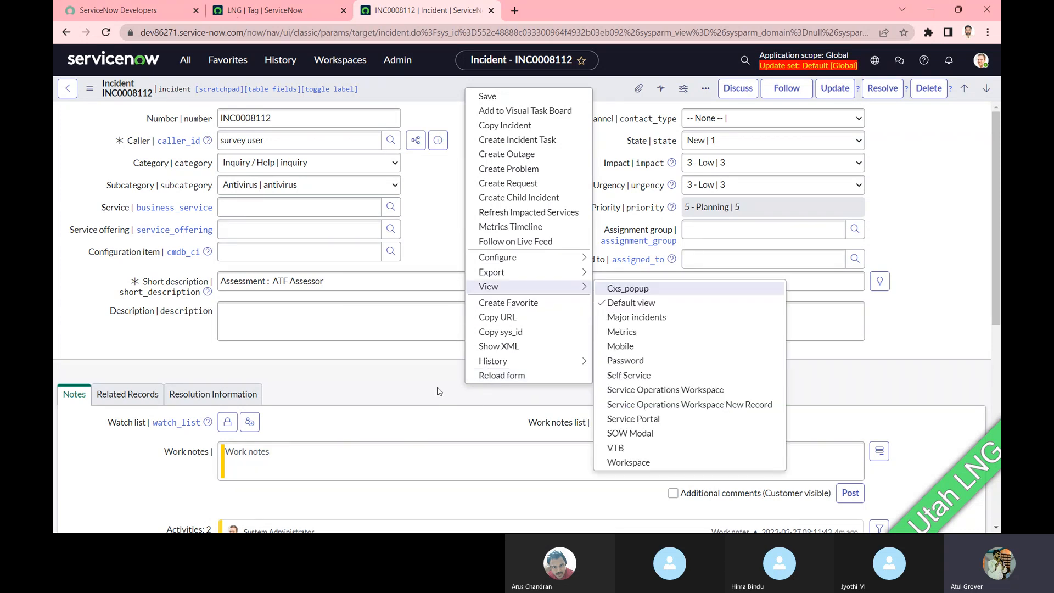
{"action": "mouse_move", "coordinate": [496, 258]}
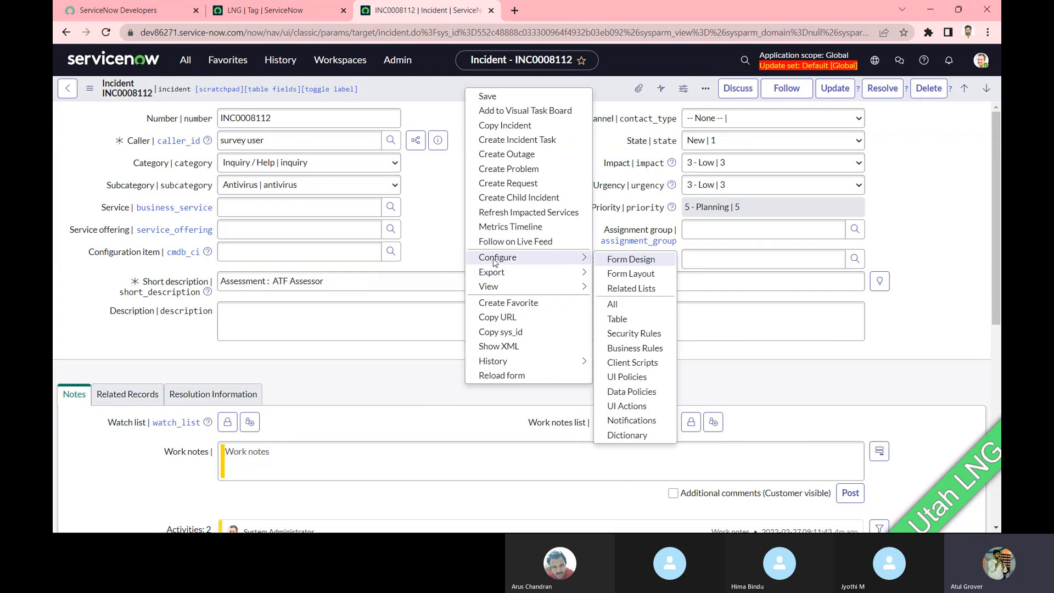
{"action": "mouse_move", "coordinate": [491, 287]}
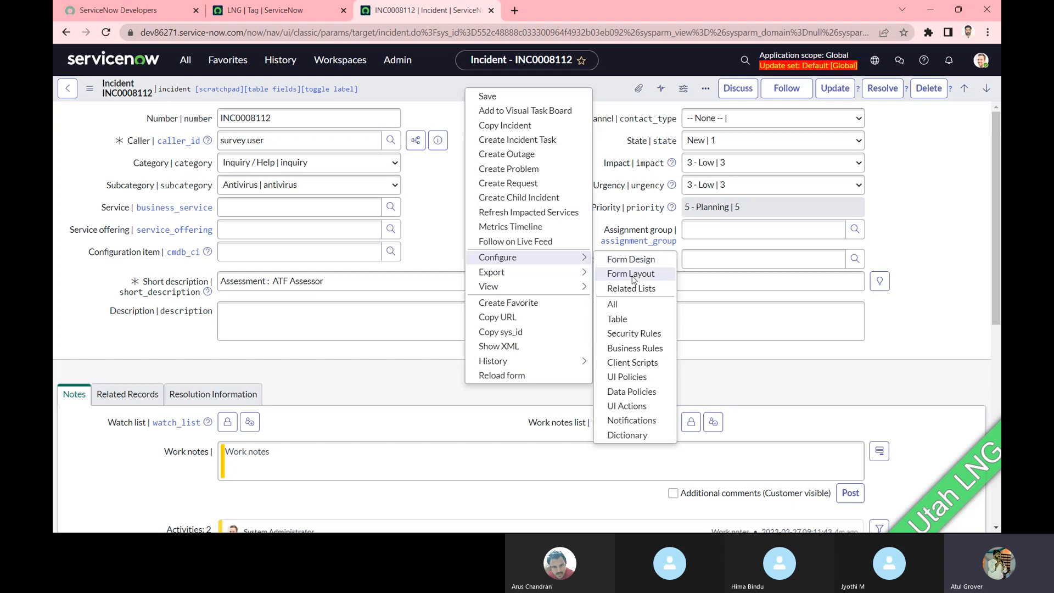
{"action": "left_click", "coordinate": [434, 241]}
- Open the overview of all configurations for the Incident table and return to the LNG tag record
{"action": "scroll", "coordinate": [348, 400], "scroll_direction": "down", "scroll_amount": 6}
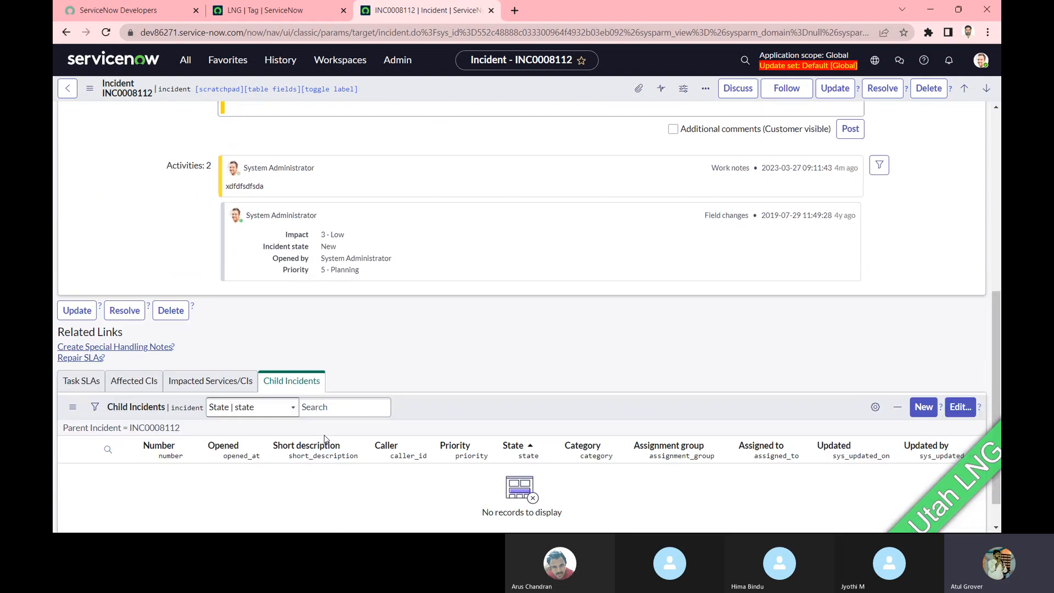
{"action": "right_click", "coordinate": [412, 88]}
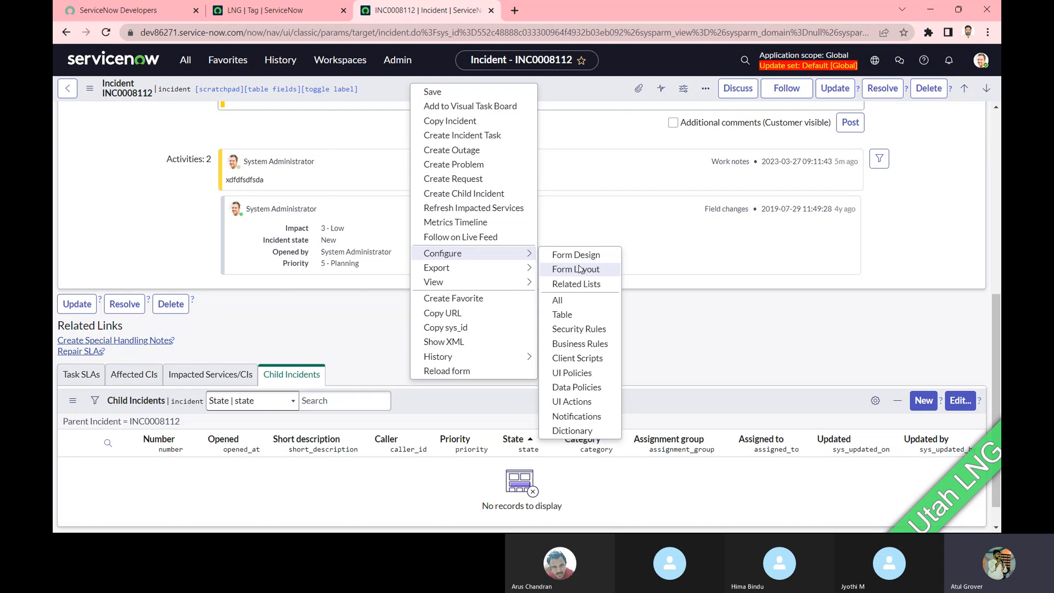
{"action": "left_click", "coordinate": [557, 301]}
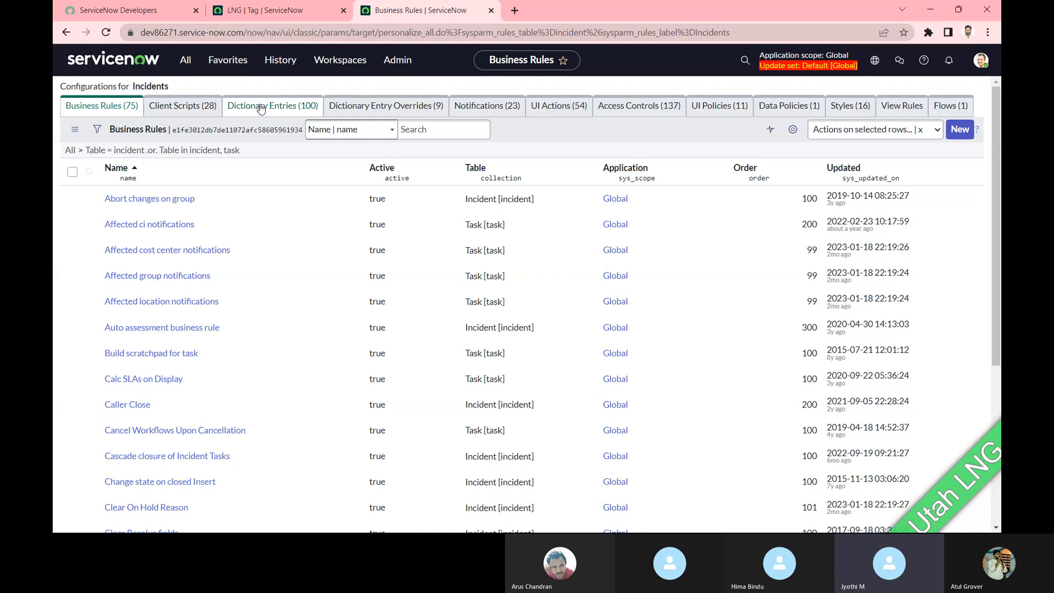
{"action": "left_click", "coordinate": [269, 10]}
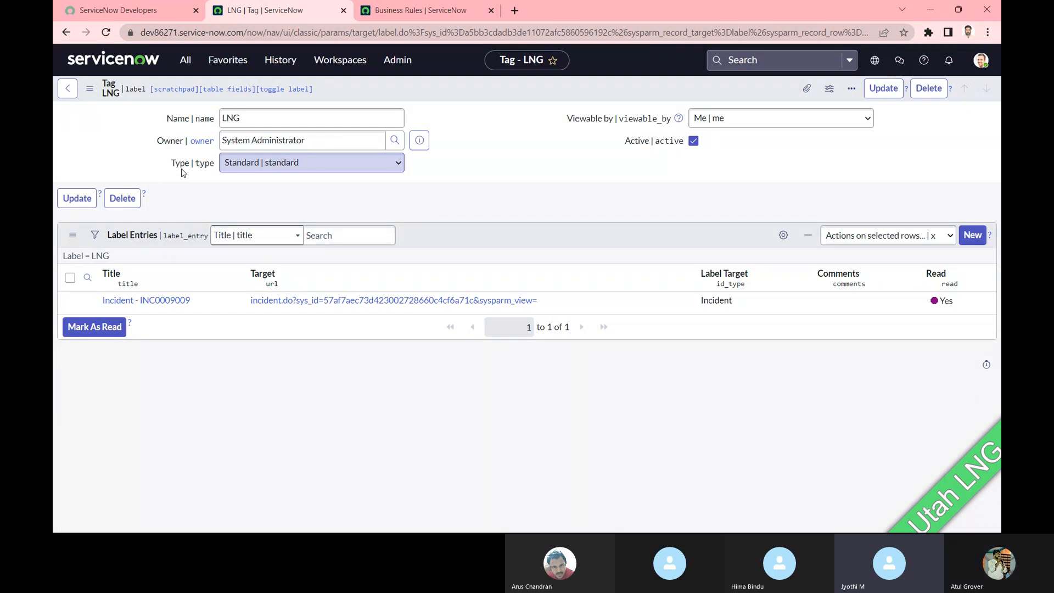
- Review the Incident table's Dictionary Entries, Notifications and UI Actions in the all-configurations overview
{"action": "left_click", "coordinate": [414, 8]}
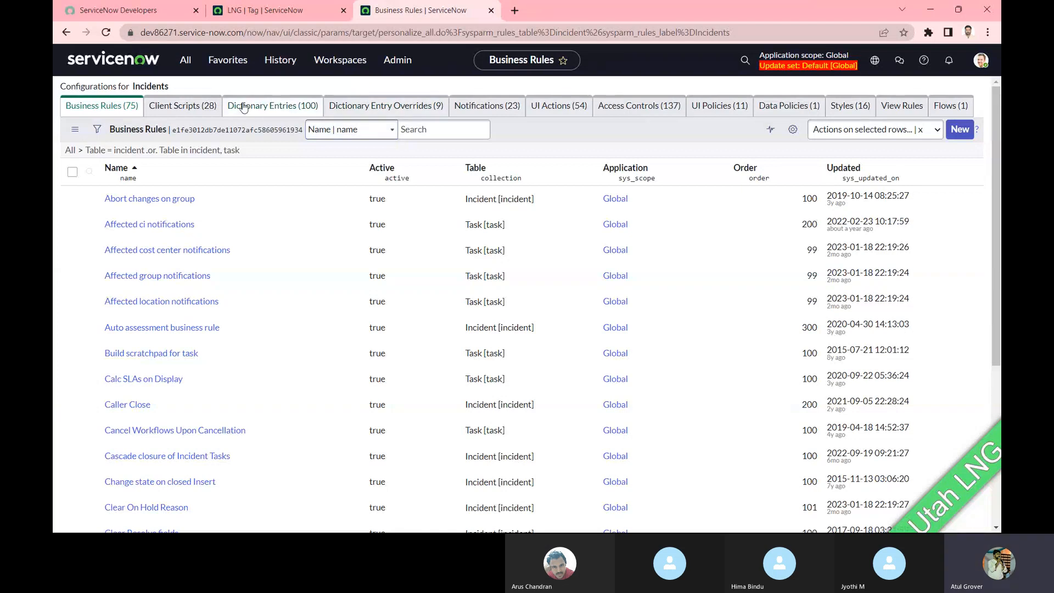
{"action": "left_click", "coordinate": [272, 105]}
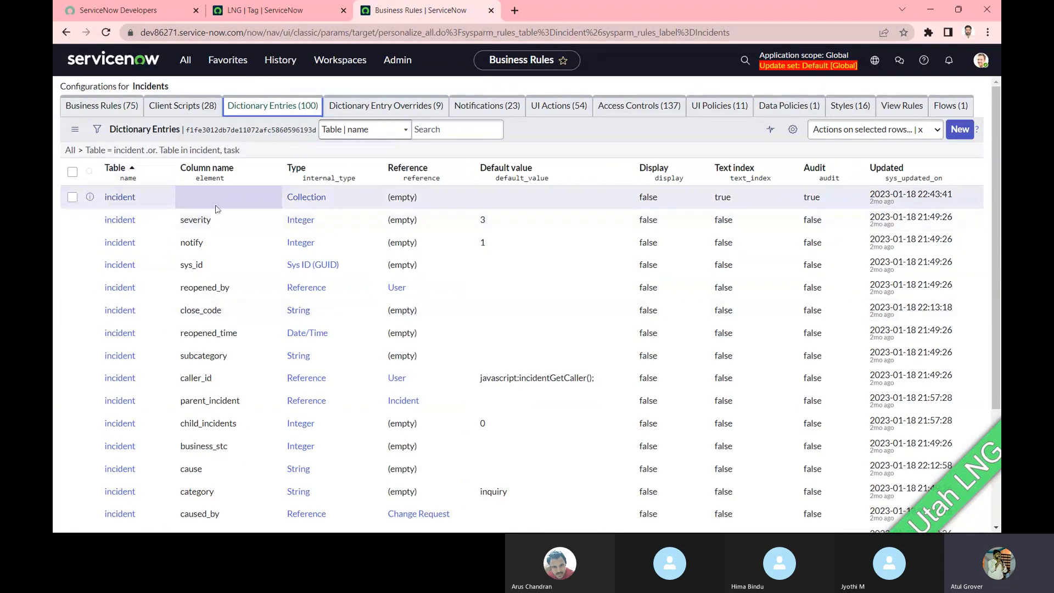
{"action": "scroll", "coordinate": [234, 274], "scroll_direction": "down", "scroll_amount": 3}
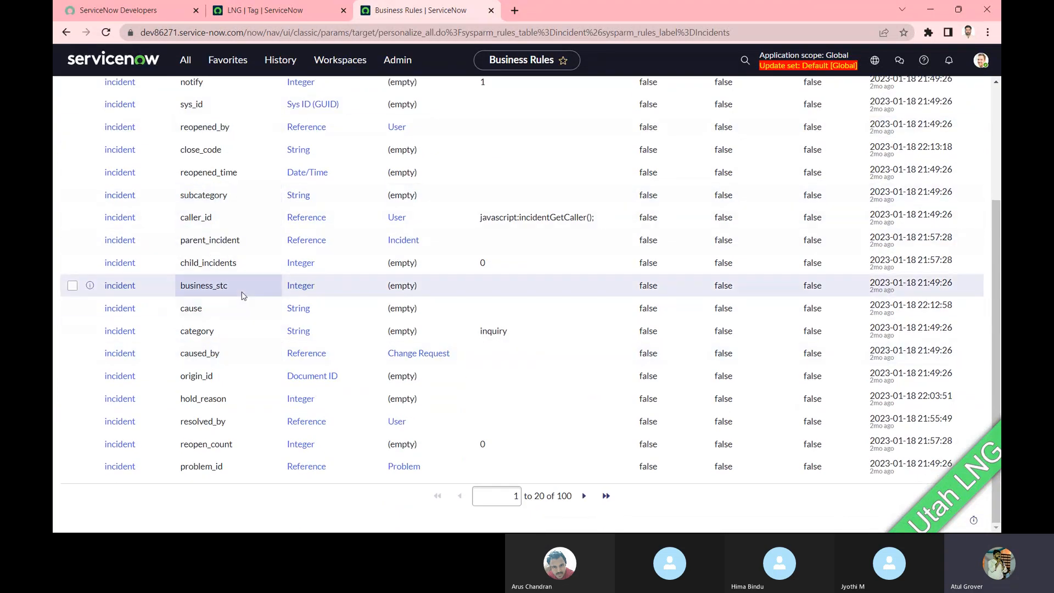
{"action": "scroll", "coordinate": [240, 294], "scroll_direction": "up", "scroll_amount": 3}
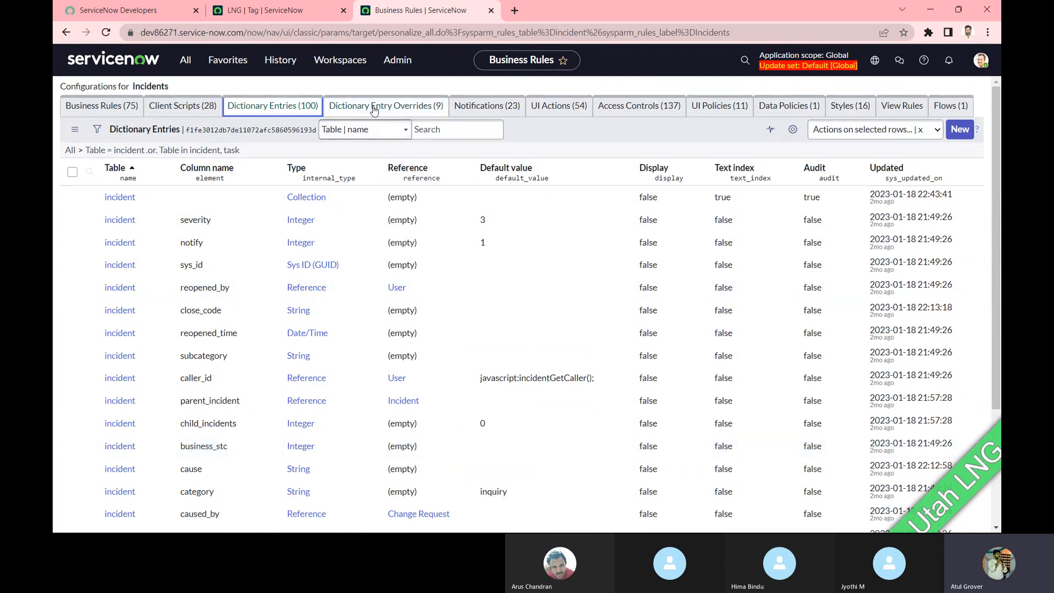
{"action": "left_click", "coordinate": [466, 107]}
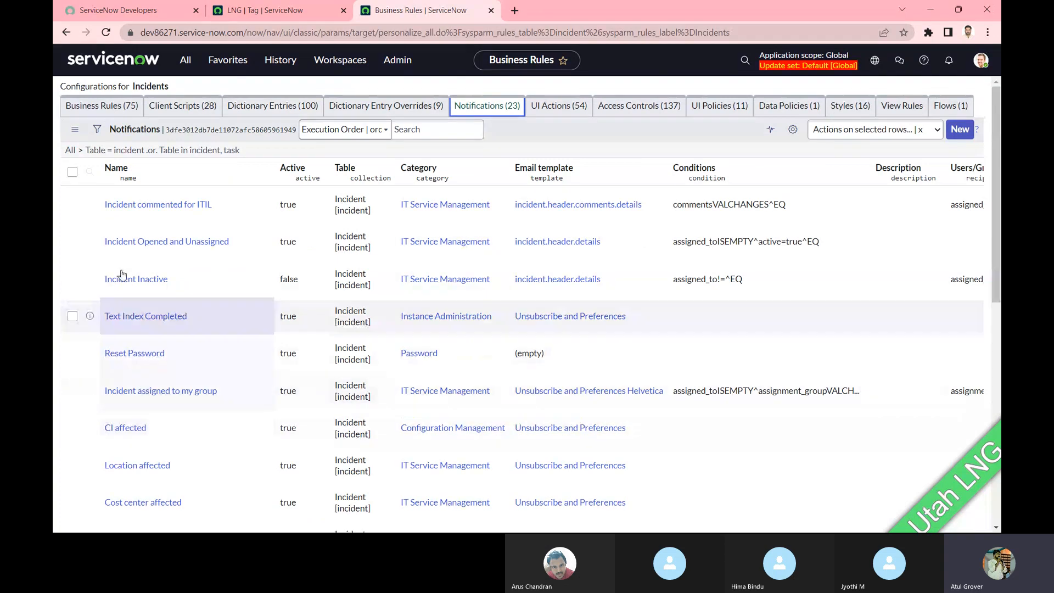
{"action": "left_click", "coordinate": [562, 108]}
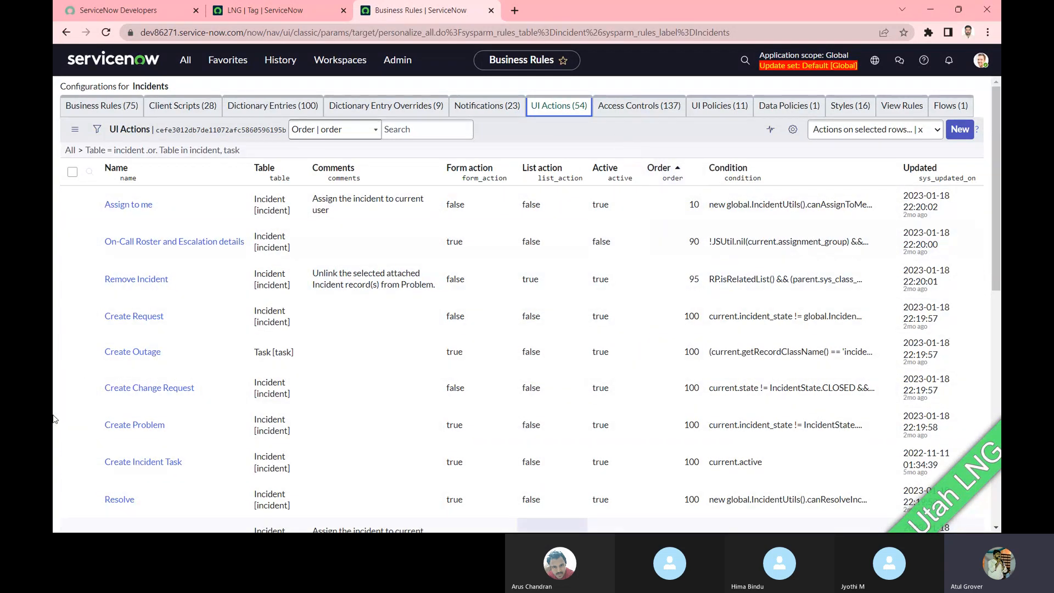
- Review the UI Policies, Data Policies and Styles configured for the Incident table
{"action": "left_click", "coordinate": [719, 106]}
{"action": "left_click", "coordinate": [788, 106]}
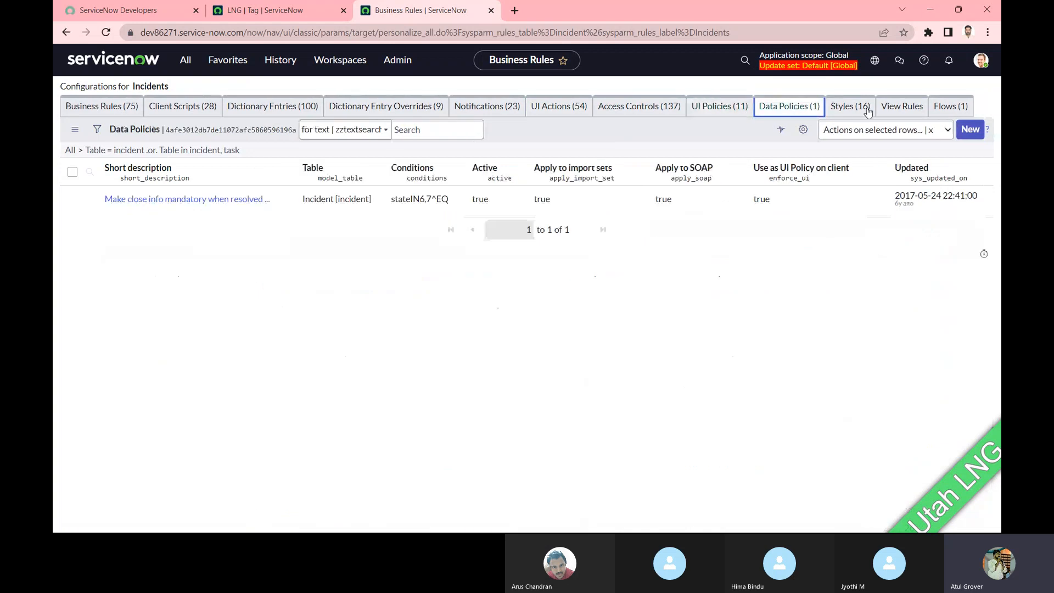
{"action": "left_click", "coordinate": [848, 107]}
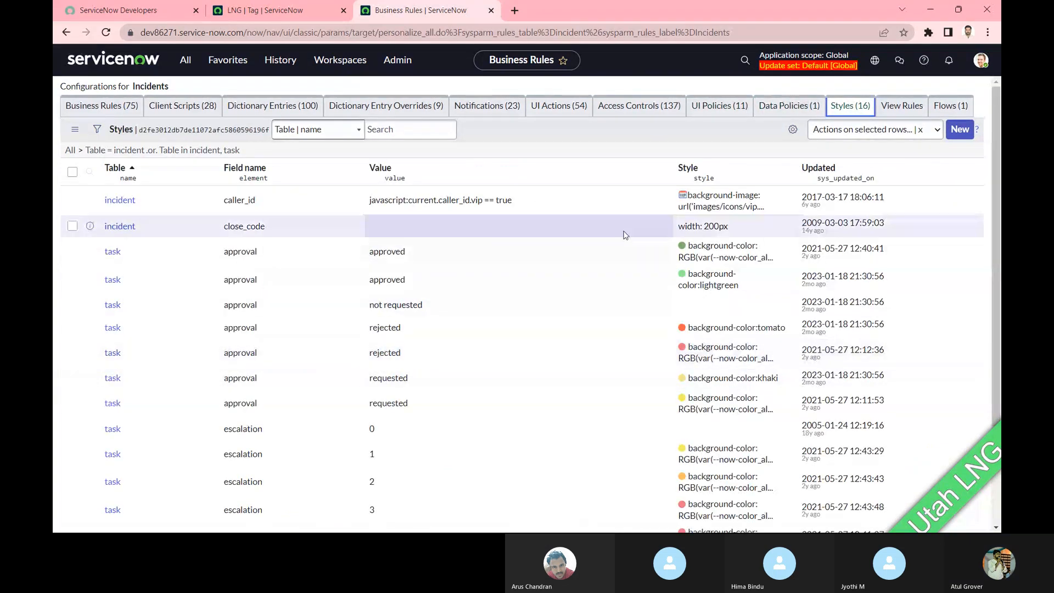
{"action": "scroll", "coordinate": [690, 222], "scroll_direction": "down", "scroll_amount": 3}
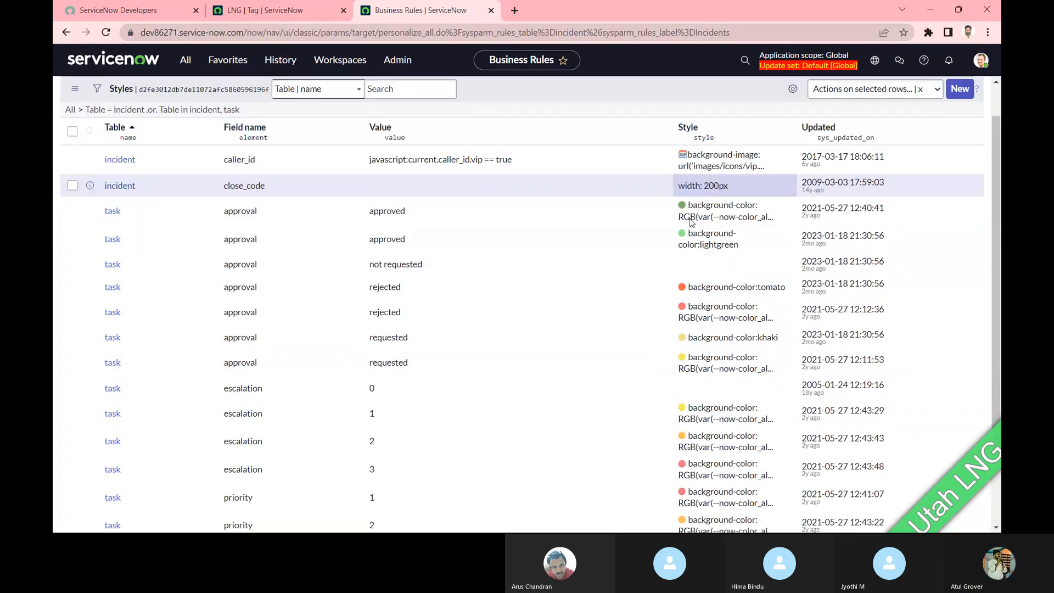
- Leave the LNG tag record and open the list of active incidents by filtering the application navigator for "incide"
{"action": "left_click", "coordinate": [254, 11]}
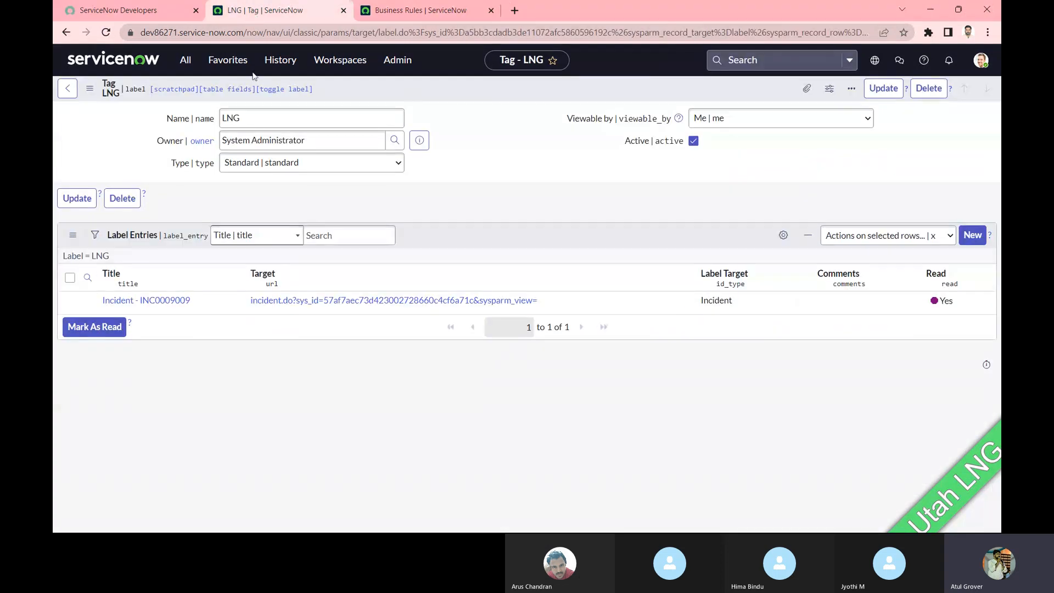
{"action": "left_click", "coordinate": [186, 59]}
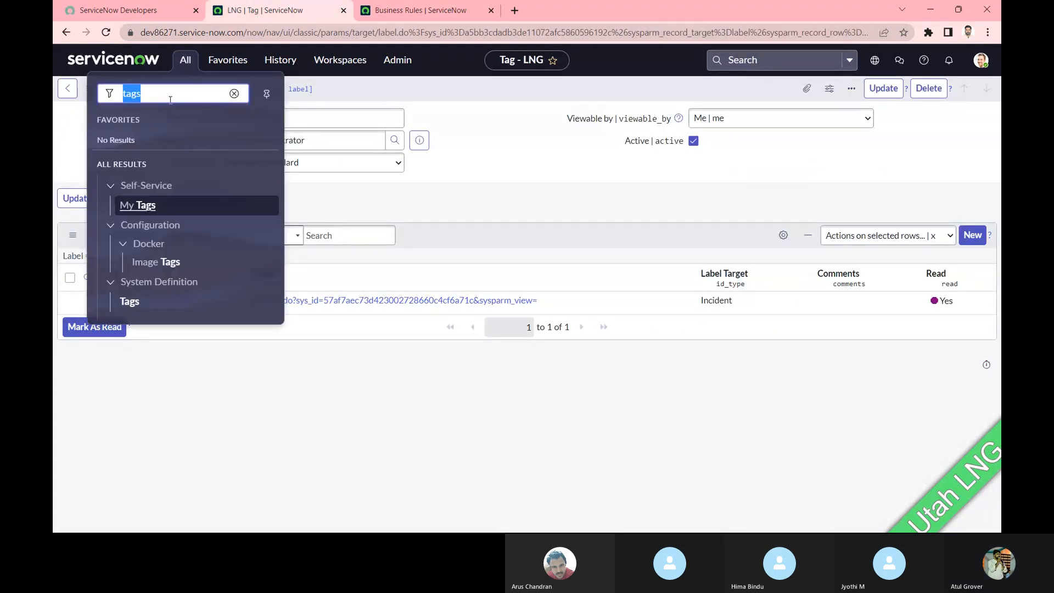
{"action": "type", "text": "inco"}
{"action": "key", "text": "BackSpace"}
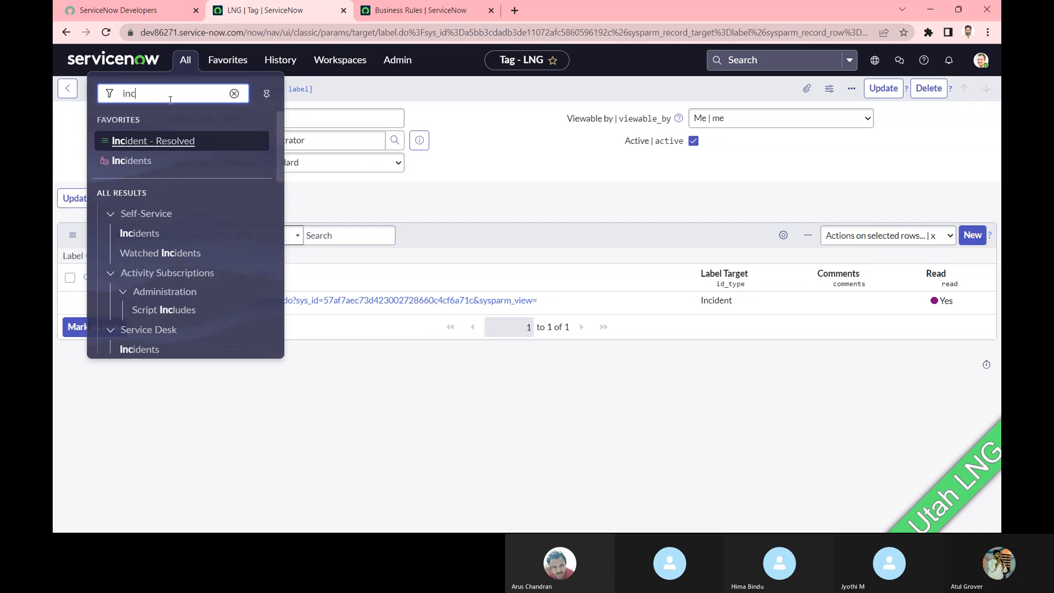
{"action": "type", "text": "ide"}
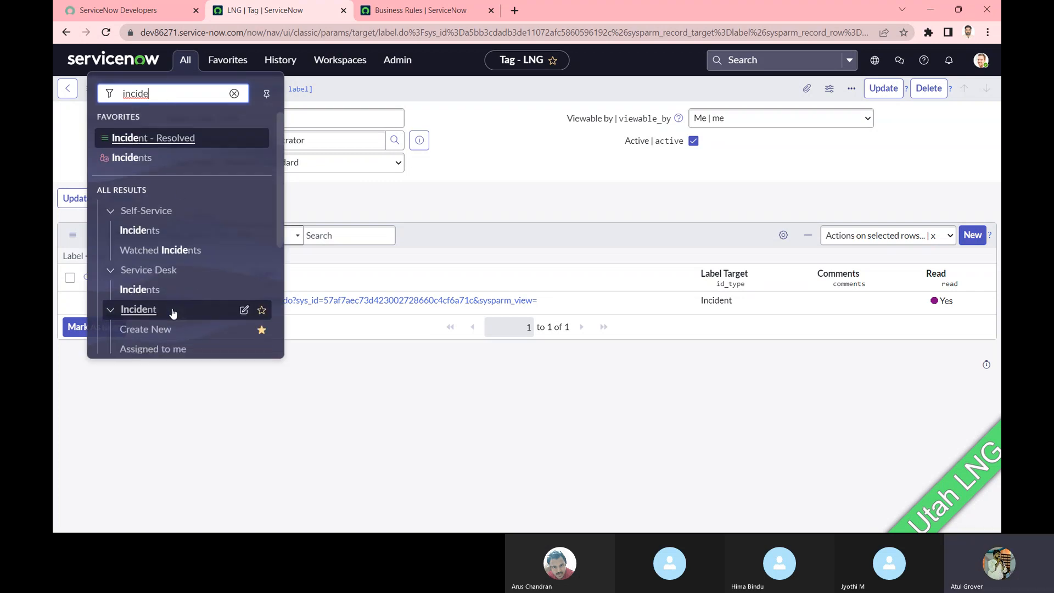
{"action": "scroll", "coordinate": [172, 308], "scroll_direction": "down", "scroll_amount": 2}
{"action": "left_click", "coordinate": [136, 309]}
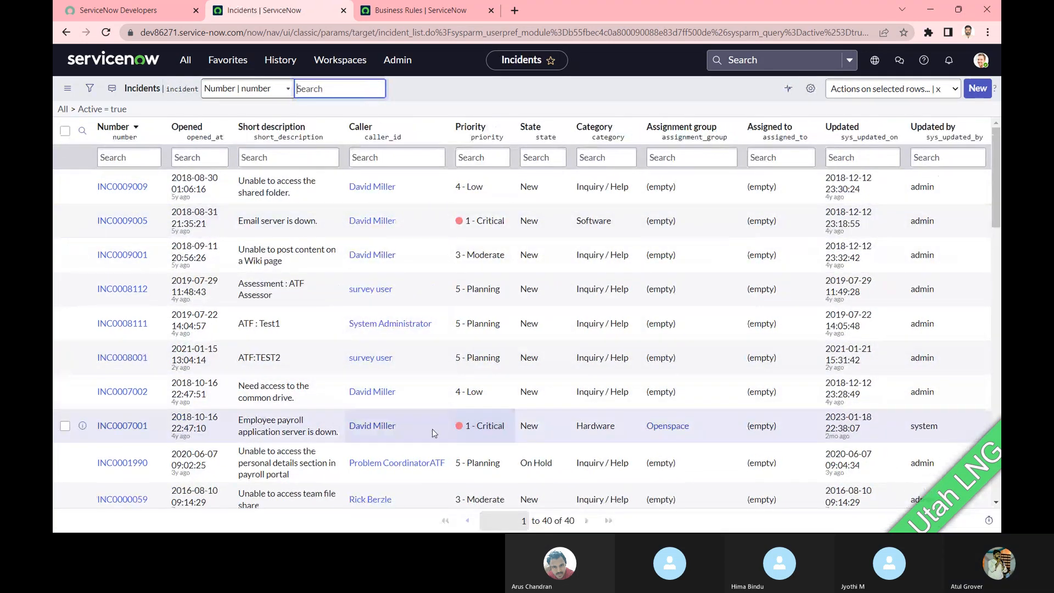
- Return to the Incident configurations overview and review the Styles, View Rules and Flows lists
{"action": "key", "text": "ctrl+Tab"}
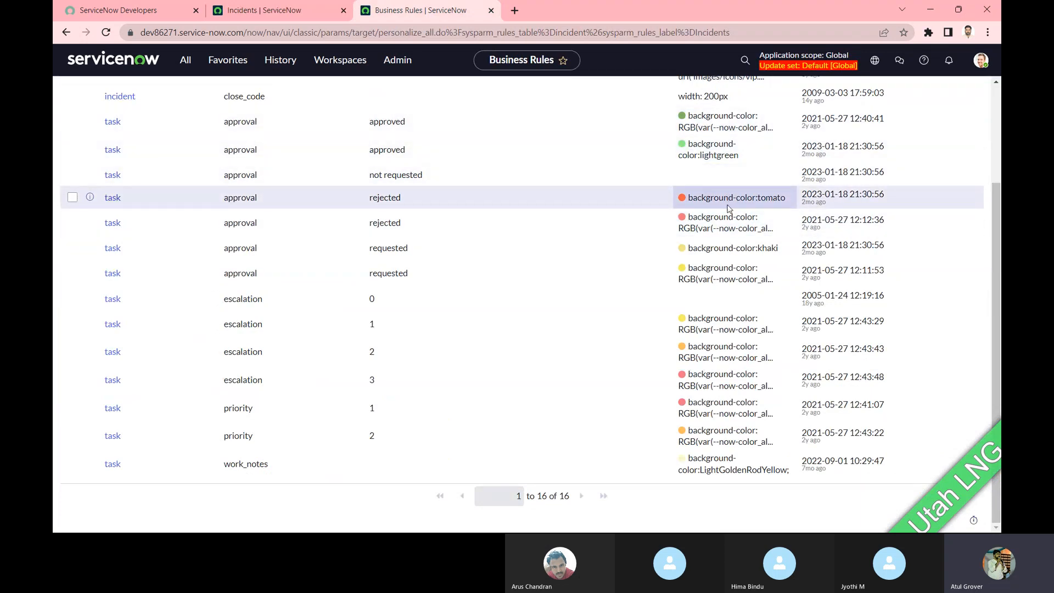
{"action": "scroll", "coordinate": [731, 346], "scroll_direction": "up", "scroll_amount": 1}
{"action": "scroll", "coordinate": [731, 339], "scroll_direction": "up", "scroll_amount": 1}
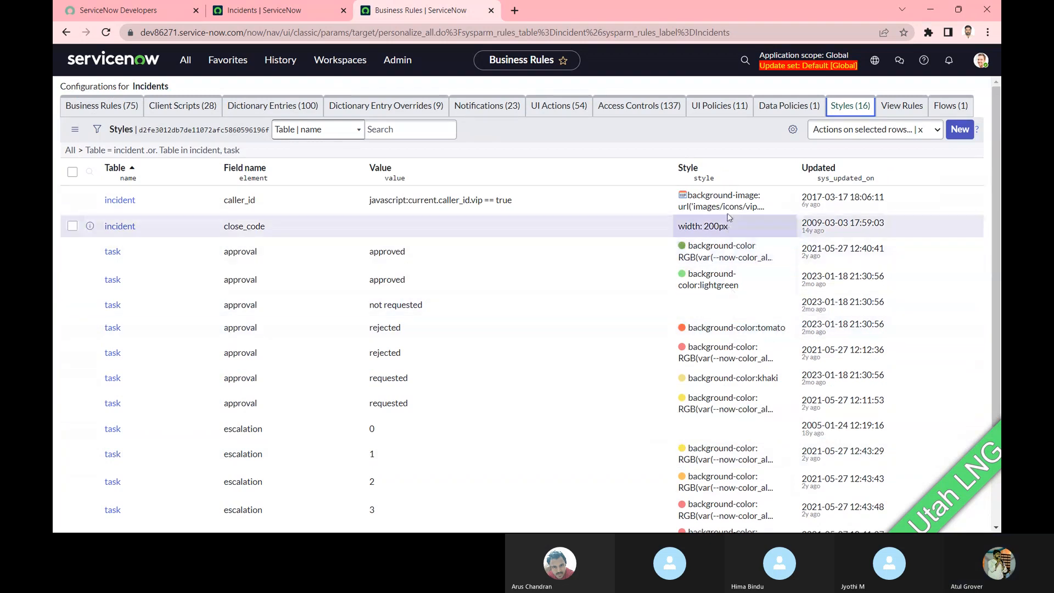
{"action": "left_click", "coordinate": [902, 107]}
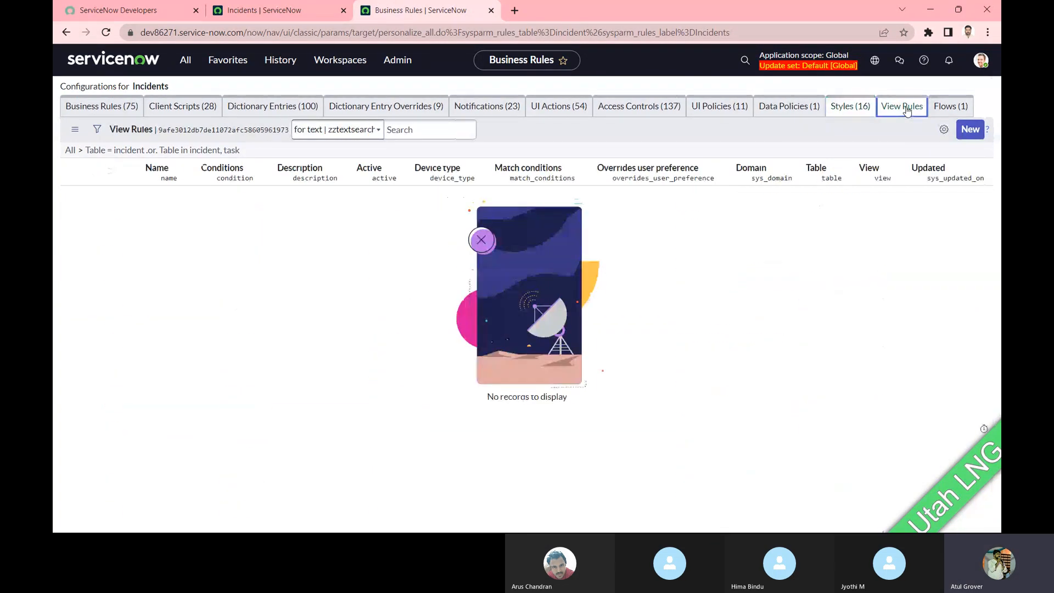
{"action": "left_click", "coordinate": [947, 109]}
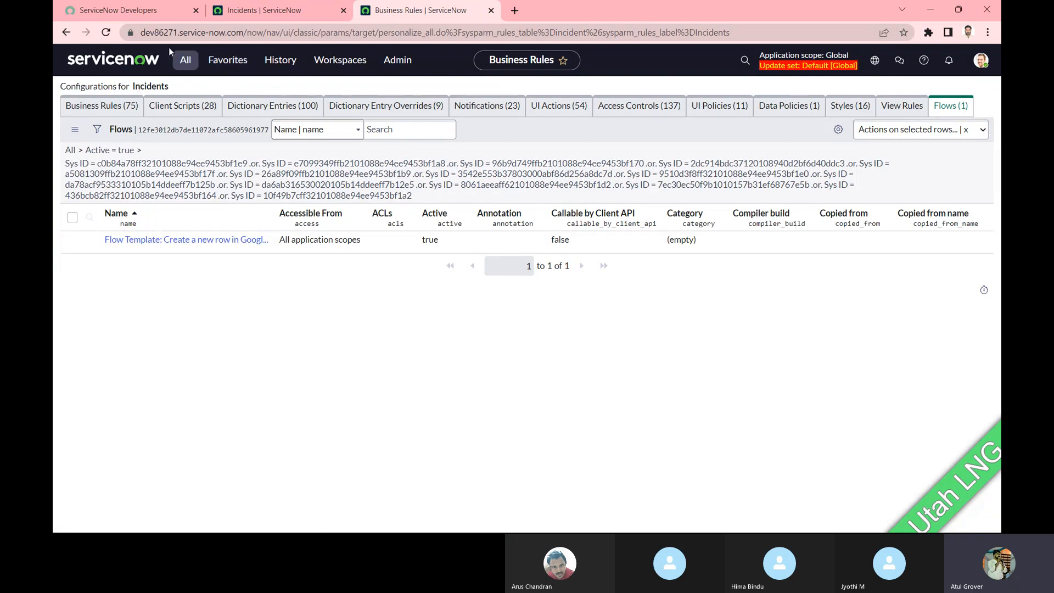
- Go back to the incident form and look through its header context menu, including the Configure option
{"action": "left_click", "coordinate": [60, 36]}
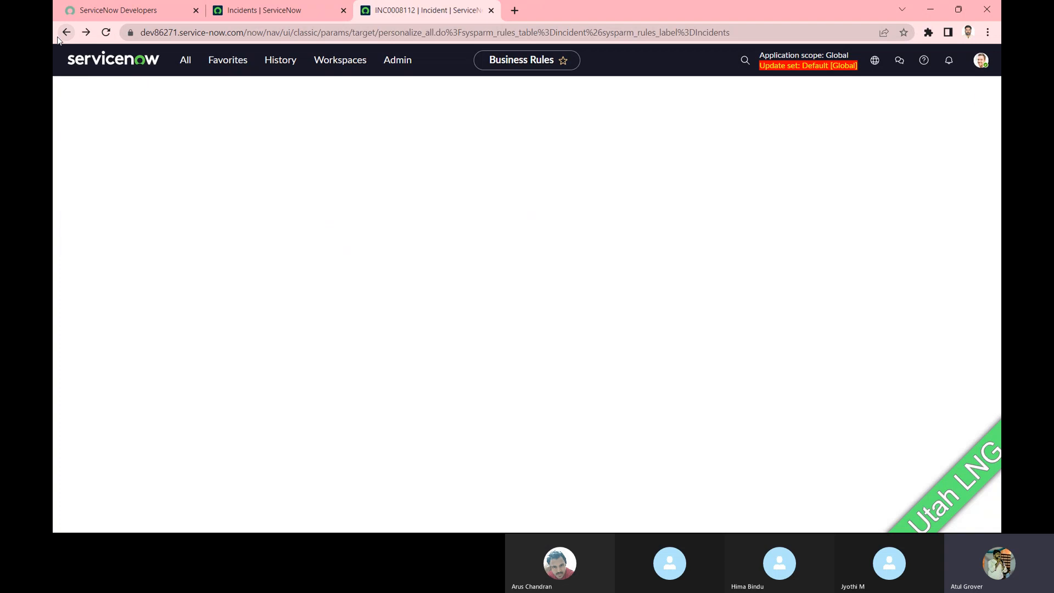
{"action": "right_click", "coordinate": [452, 96]}
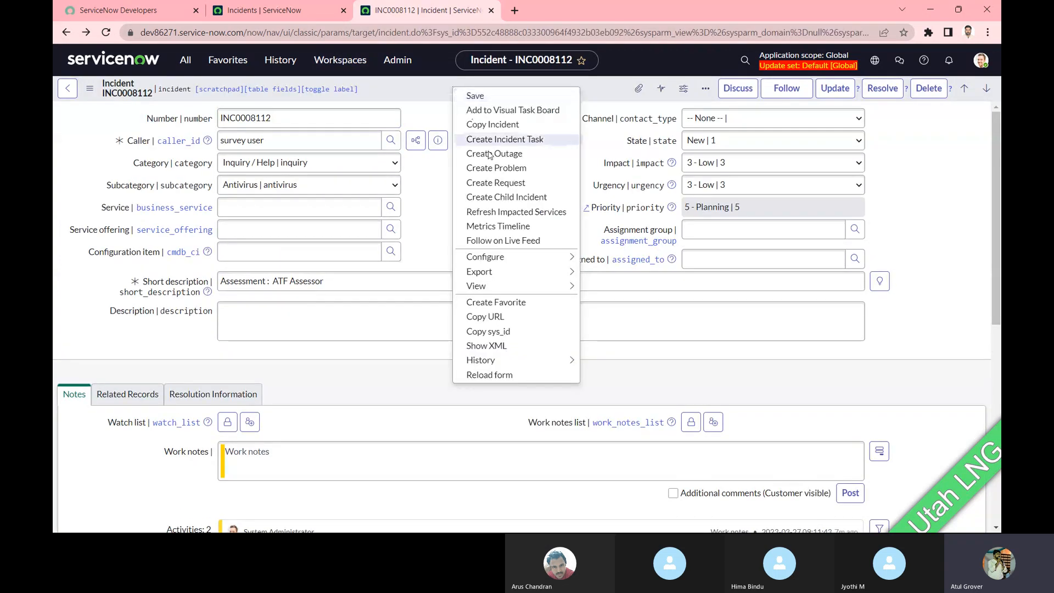
{"action": "mouse_move", "coordinate": [549, 258]}
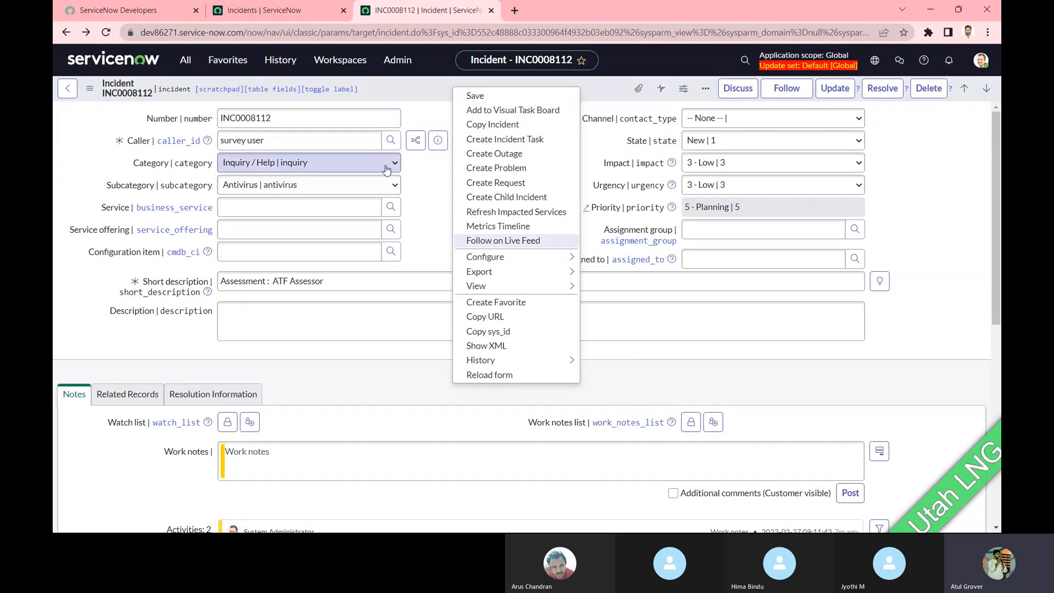
{"action": "left_click", "coordinate": [430, 183]}
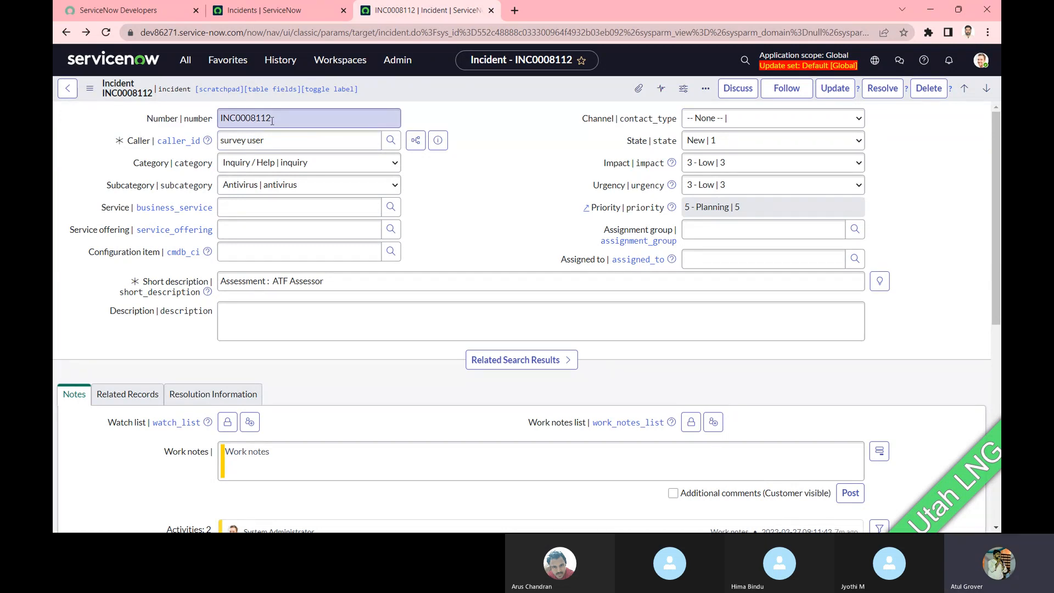
- Examine the incident's Number, Category, Subcategory and Description fields and expand its related search results
{"action": "left_click", "coordinate": [298, 120]}
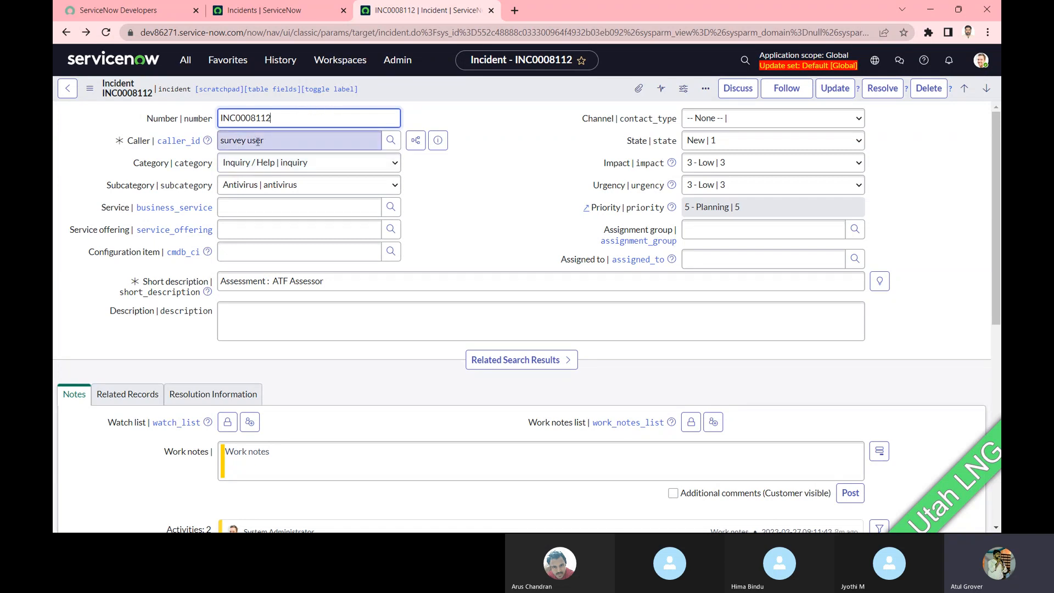
{"action": "left_click", "coordinate": [387, 164]}
{"action": "left_click", "coordinate": [296, 191]}
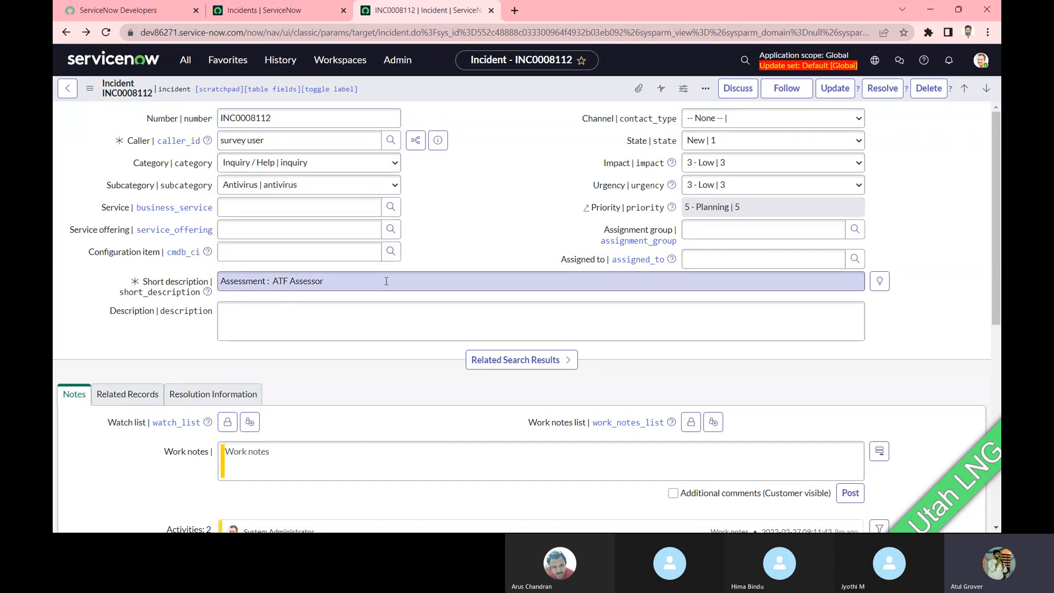
{"action": "left_click", "coordinate": [338, 318]}
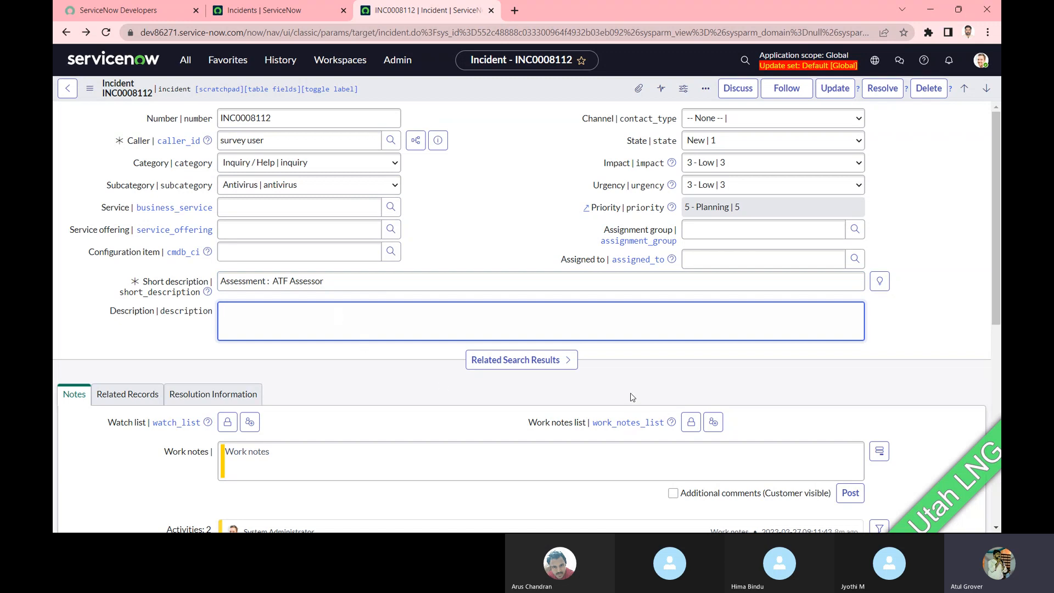
{"action": "left_click", "coordinate": [549, 360]}
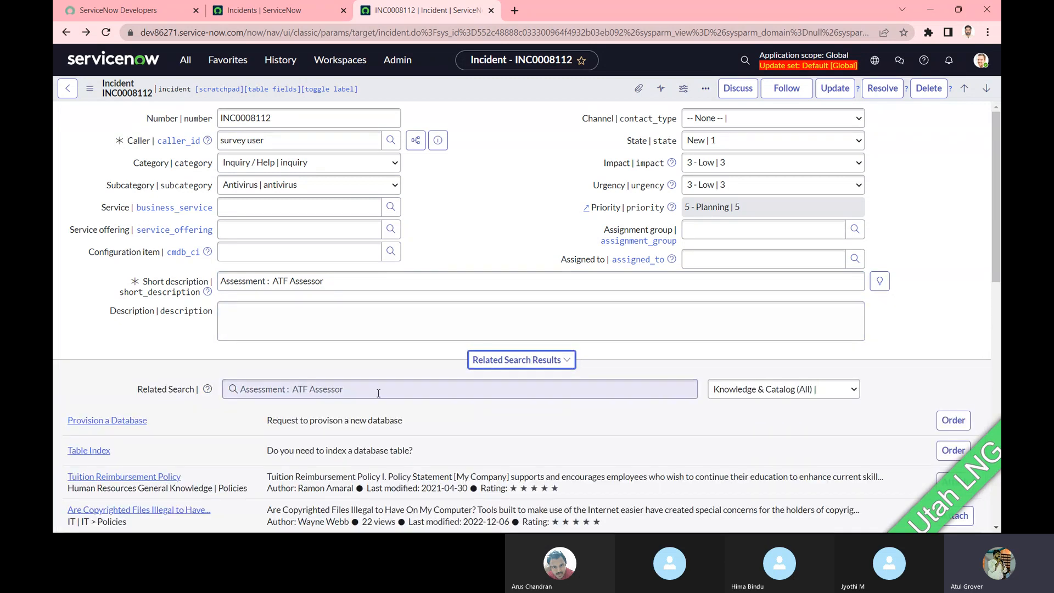
- Examine the Channel field and the choices available for the incident's State, keeping State at New
{"action": "left_click", "coordinate": [769, 117]}
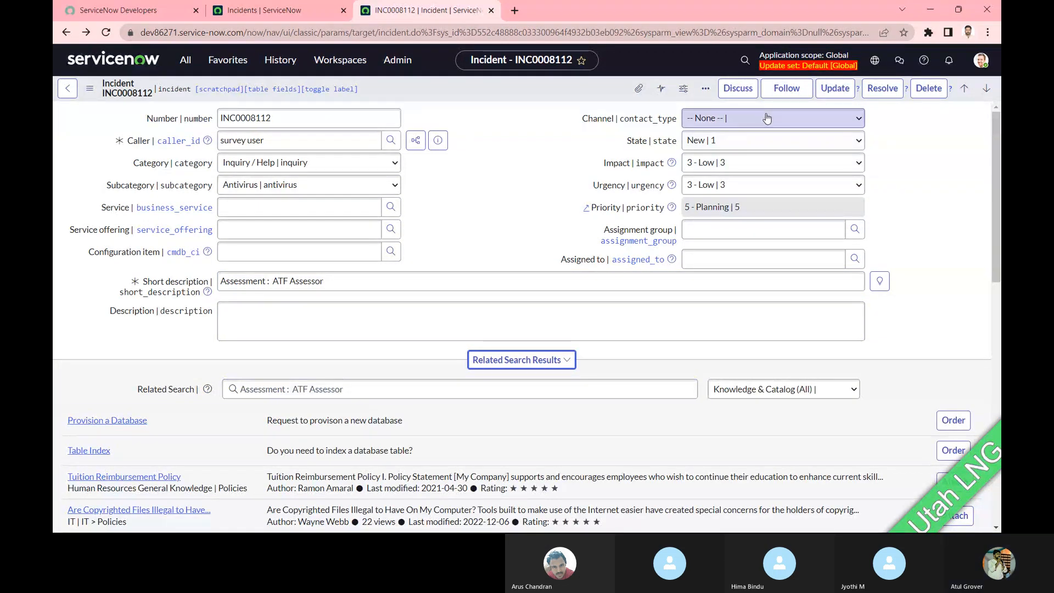
{"action": "left_click", "coordinate": [700, 141]}
{"action": "left_click", "coordinate": [700, 141]}
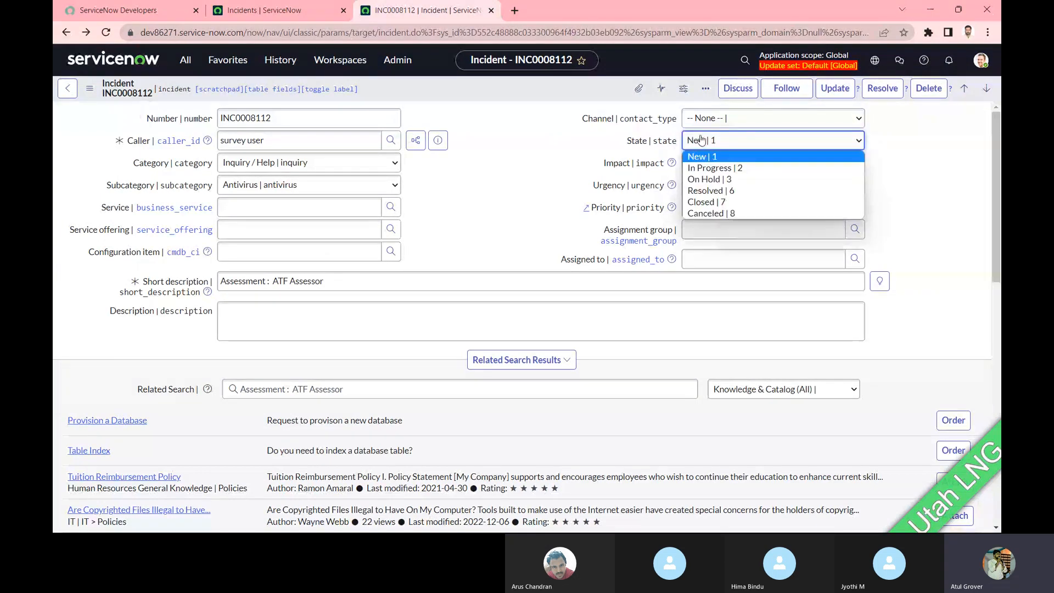
{"action": "left_click", "coordinate": [700, 150]}
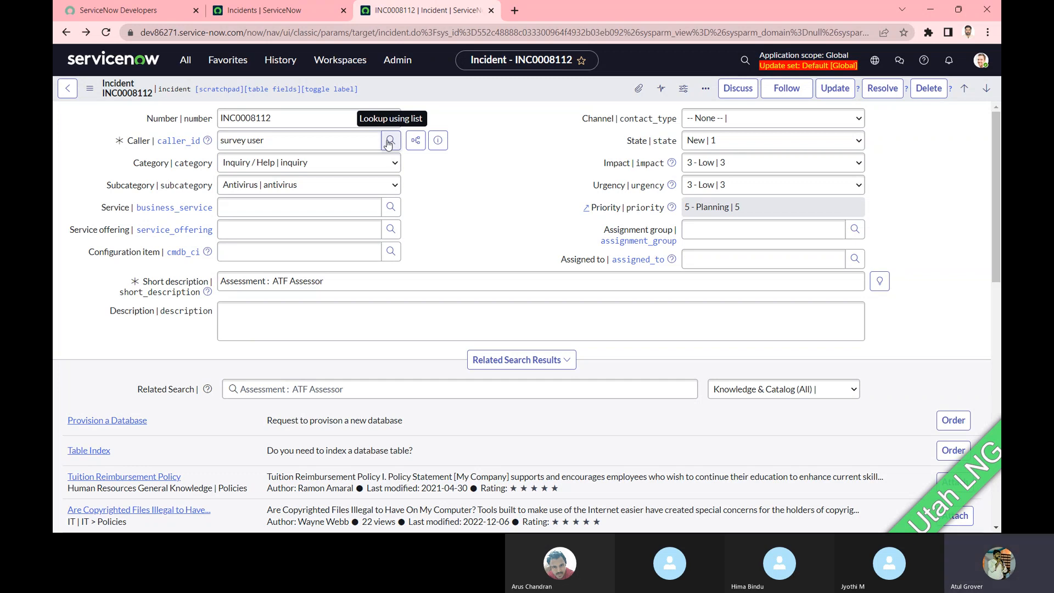
- Show the dictionary information for the Caller field and highlight its Type and Table values
{"action": "left_click_drag", "start_coordinate": [357, 141], "coordinate": [205, 143]}
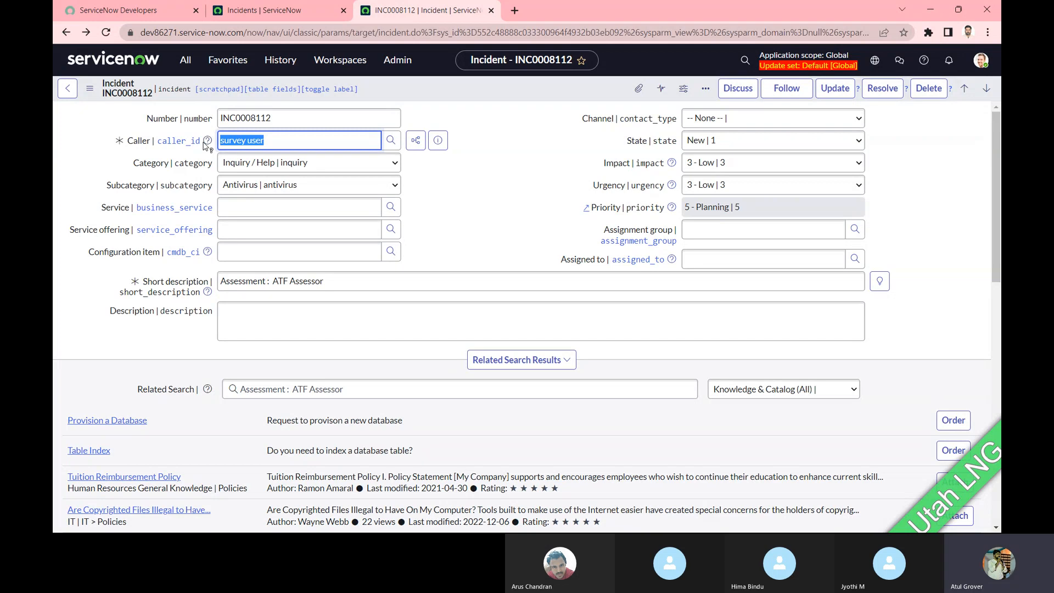
{"action": "left_click", "coordinate": [290, 145]}
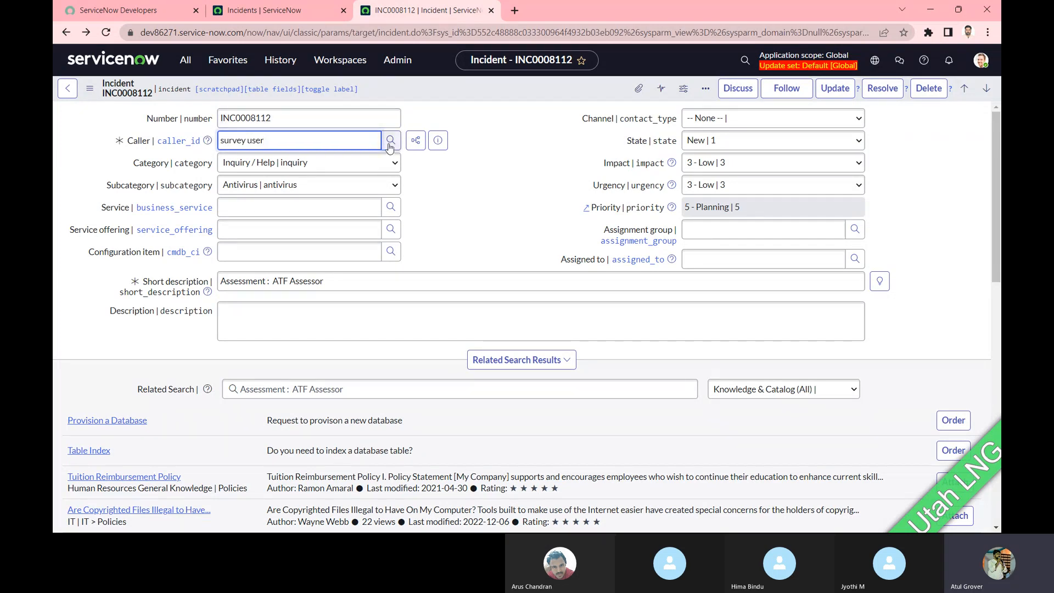
{"action": "right_click", "coordinate": [137, 142]}
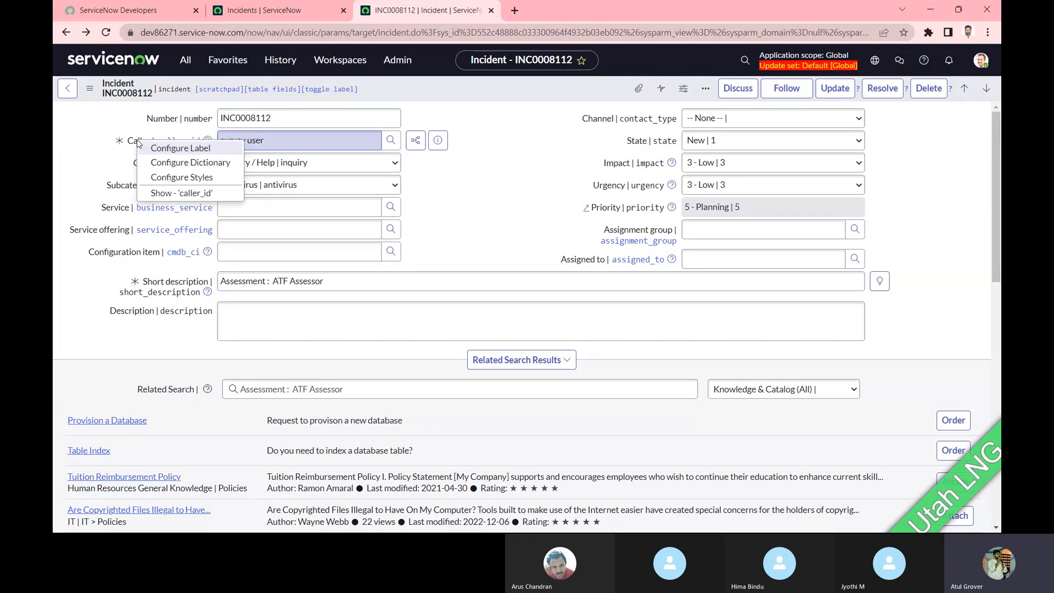
{"action": "left_click", "coordinate": [164, 193]}
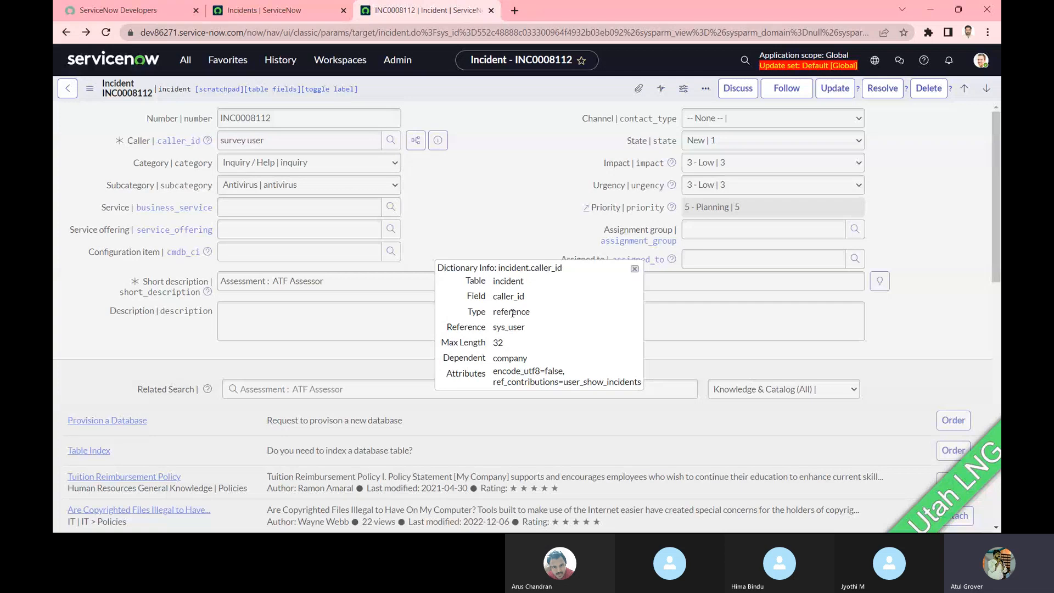
{"action": "double_click", "coordinate": [511, 312]}
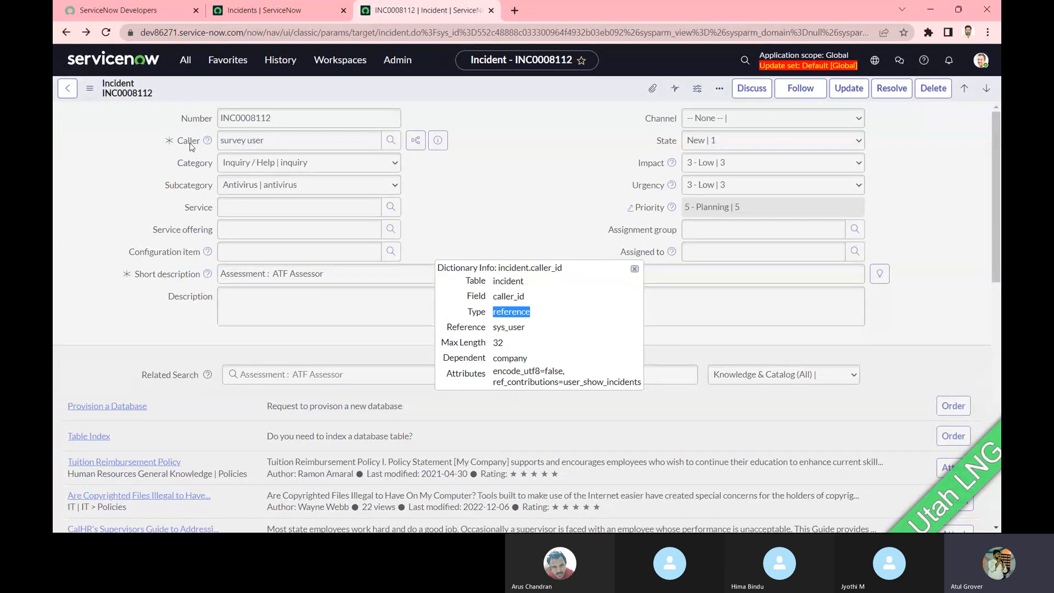
{"action": "left_click_drag", "start_coordinate": [536, 285], "coordinate": [492, 284]}
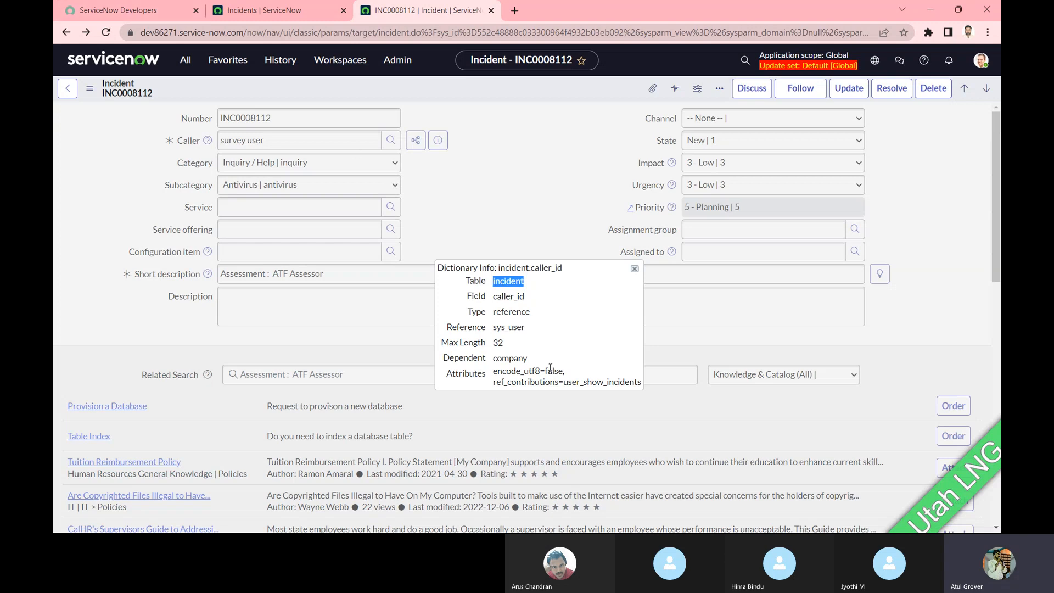
- Close the Caller dictionary information, show the Subcategory field's dictionary information and highlight its Type value
{"action": "left_click", "coordinate": [634, 269]}
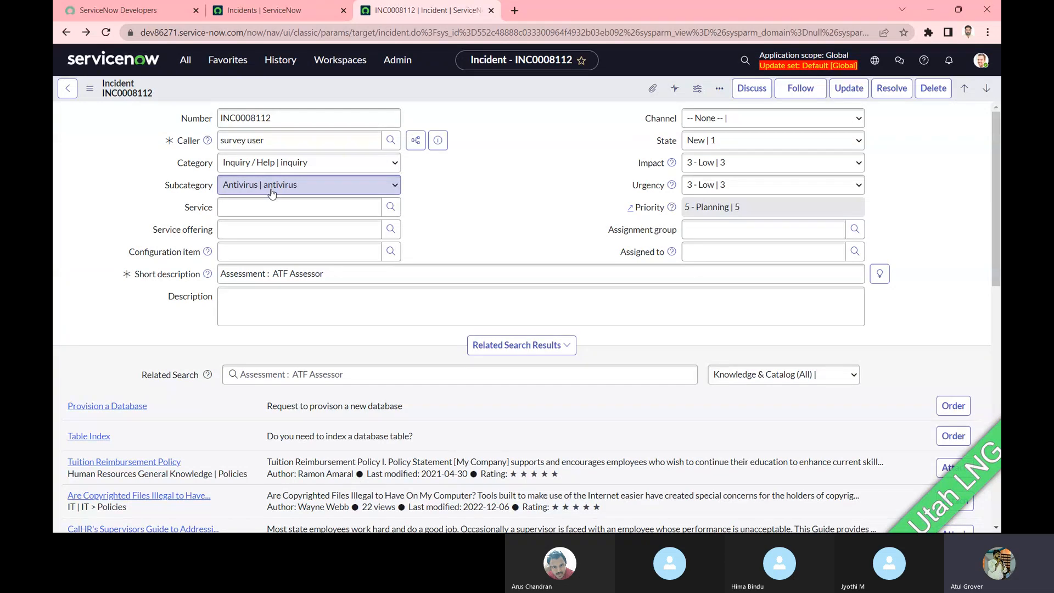
{"action": "right_click", "coordinate": [198, 189]}
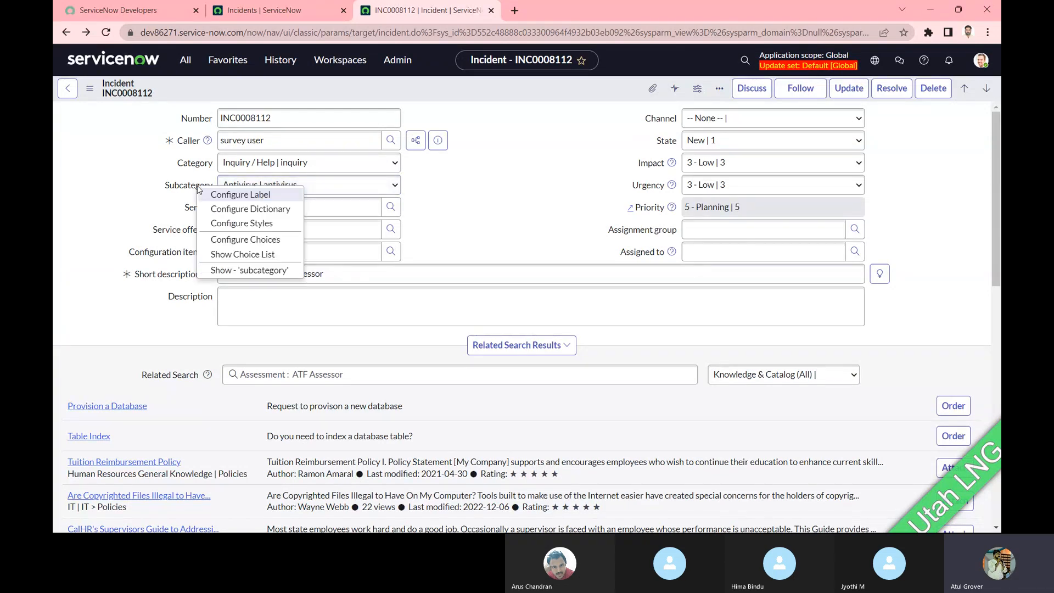
{"action": "left_click", "coordinate": [239, 271]}
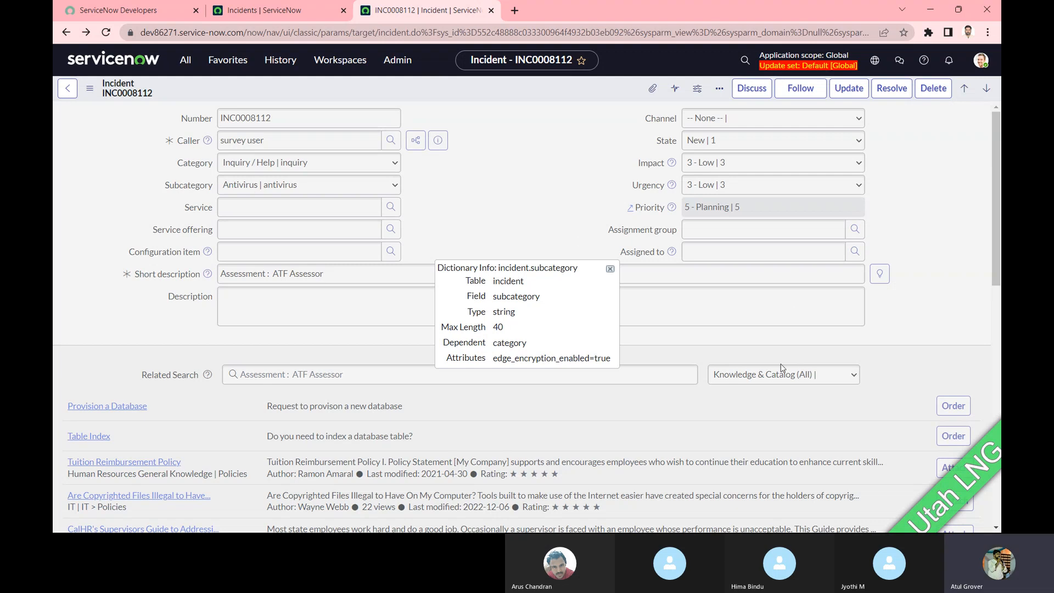
{"action": "double_click", "coordinate": [504, 310]}
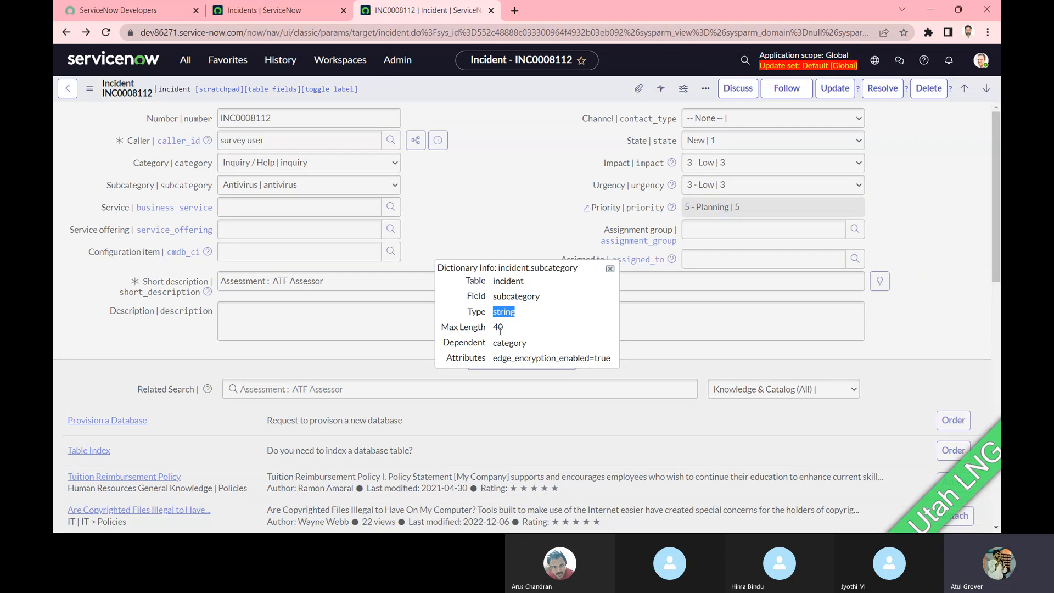
{"action": "left_click", "coordinate": [609, 268]}
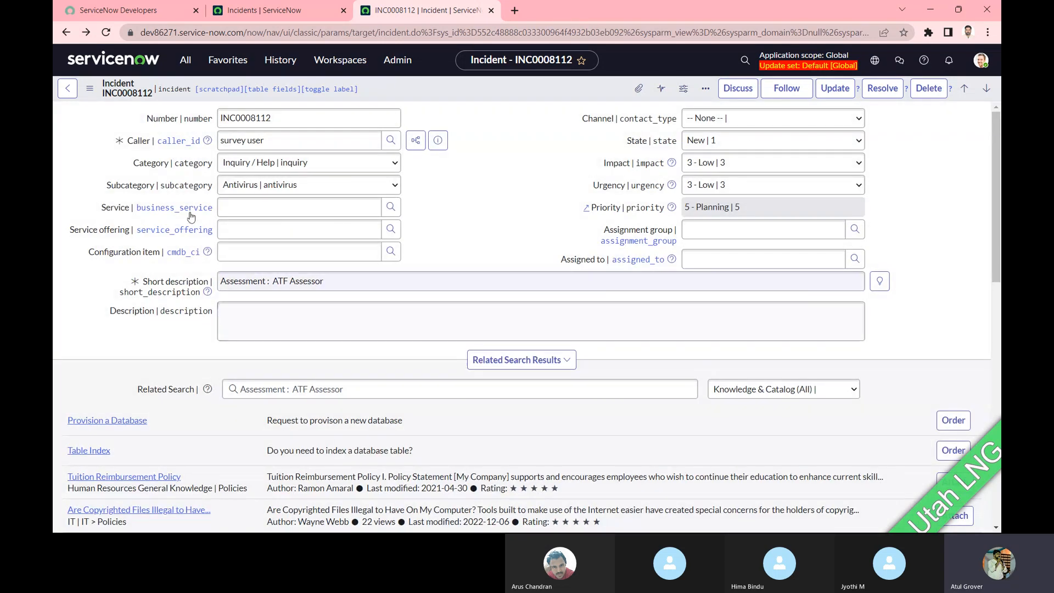
- Show the Subcategory field's choice list and highlight sys_choice_list in the page address
{"action": "right_click", "coordinate": [134, 186]}
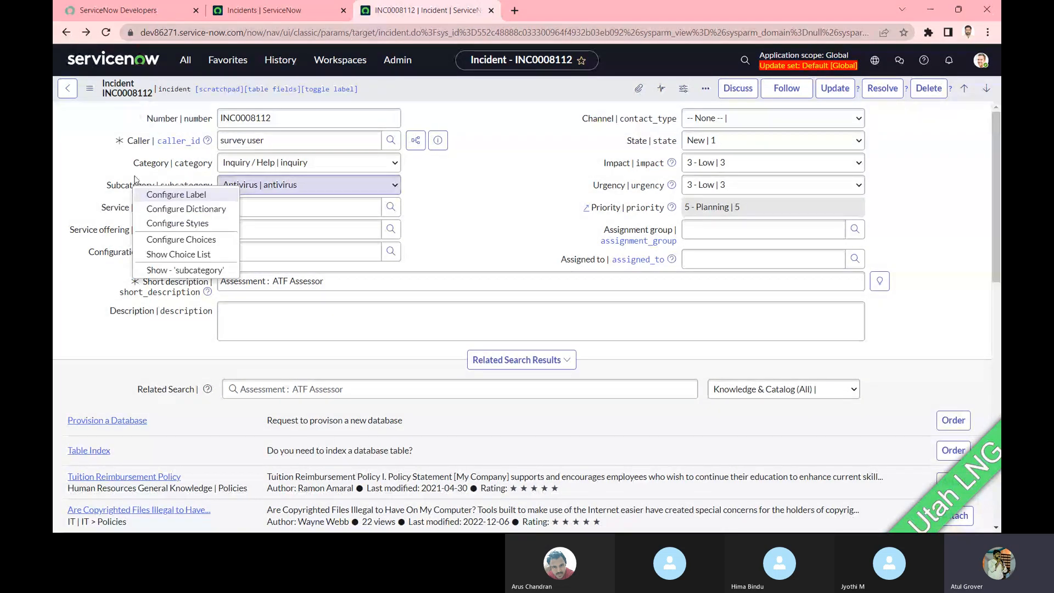
{"action": "left_click", "coordinate": [184, 255]}
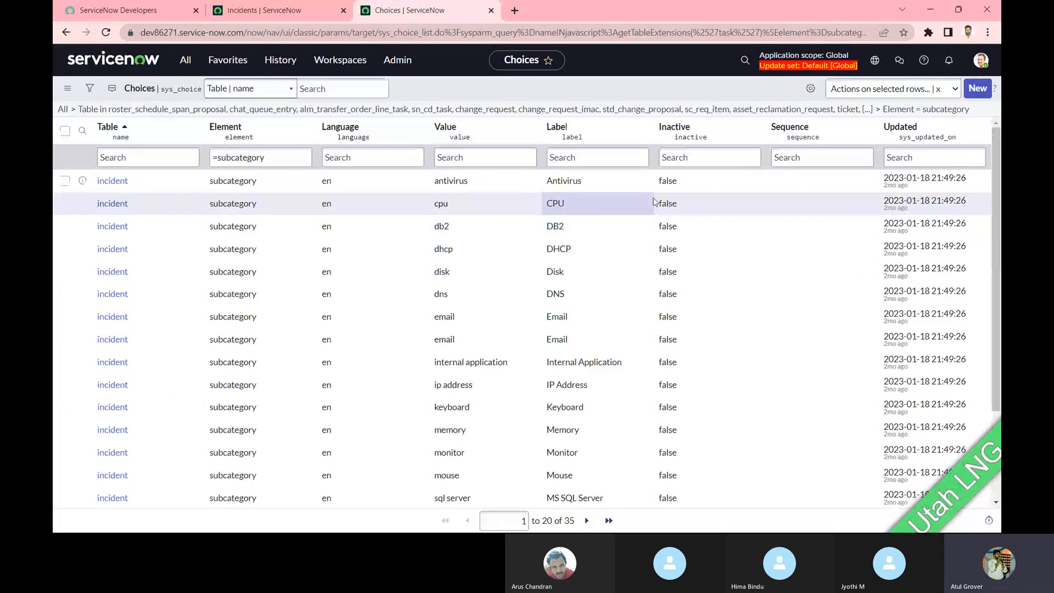
{"action": "left_click", "coordinate": [379, 33]}
{"action": "left_click_drag", "start_coordinate": [380, 32], "coordinate": [433, 34]}
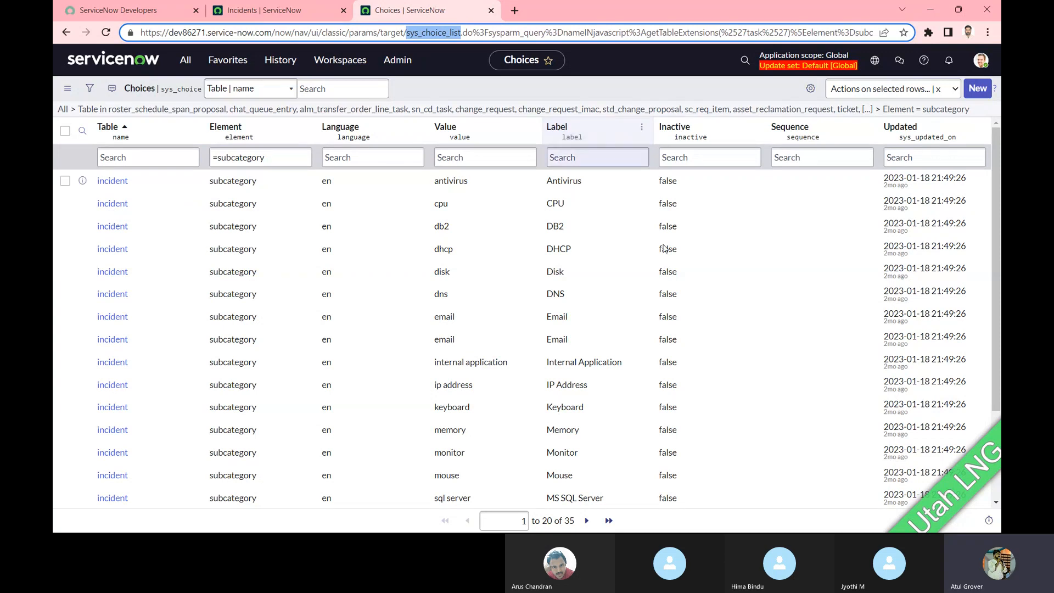
- Open incident INC0009009 from the incidents list, examine its Category choices and compare them with the Subcategory choice list
{"action": "left_click", "coordinate": [264, 10]}
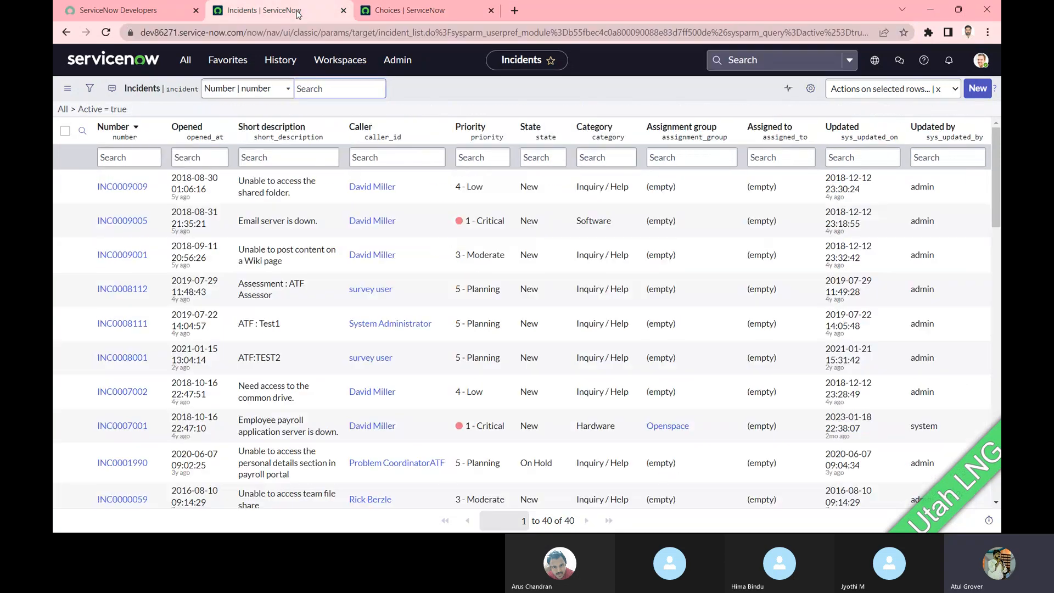
{"action": "left_click", "coordinate": [124, 187]}
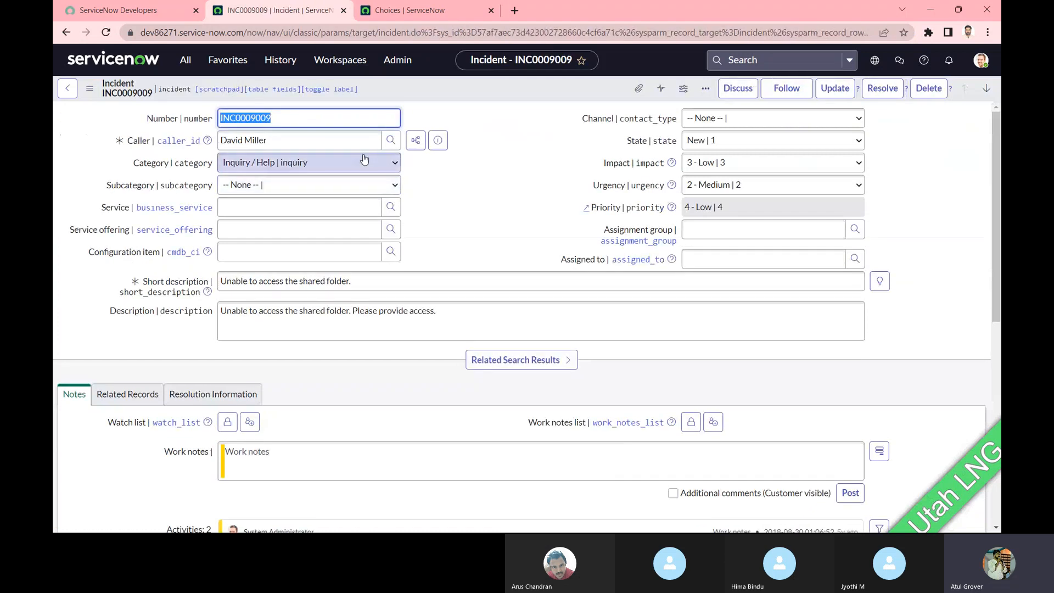
{"action": "left_click", "coordinate": [360, 162]}
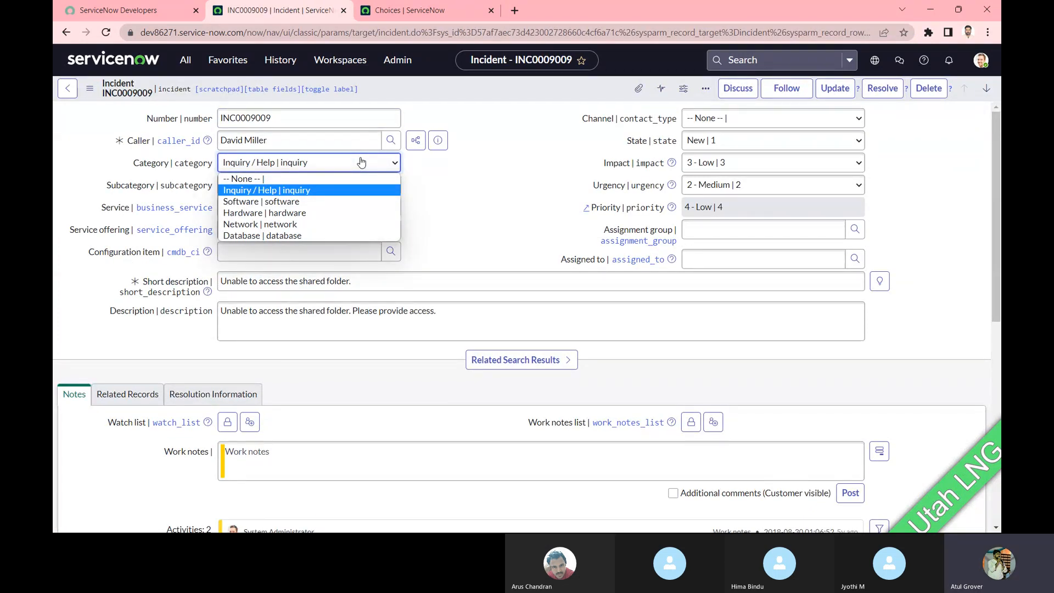
{"action": "left_click", "coordinate": [412, 10]}
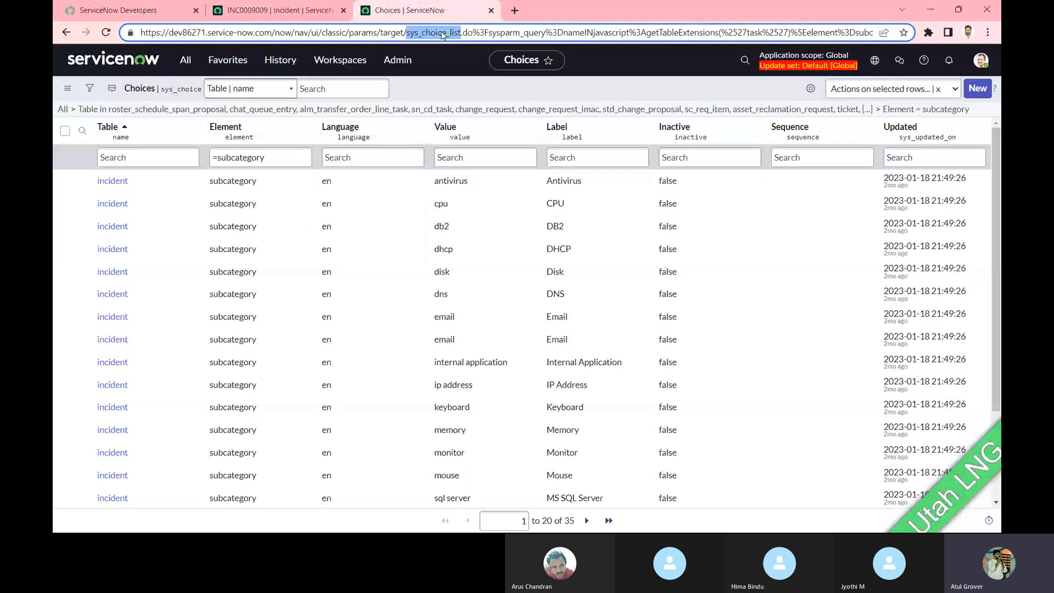
- Show the dictionary information for the incident's Impact field, highlight its Type and Max Length values, and close it
{"action": "left_click", "coordinate": [257, 12]}
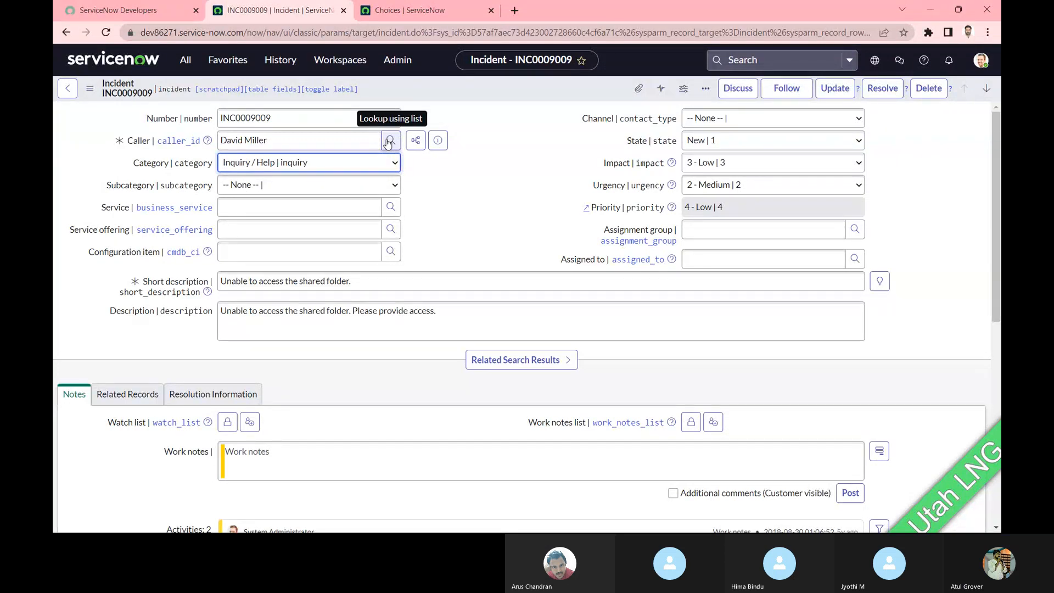
{"action": "right_click", "coordinate": [617, 165]}
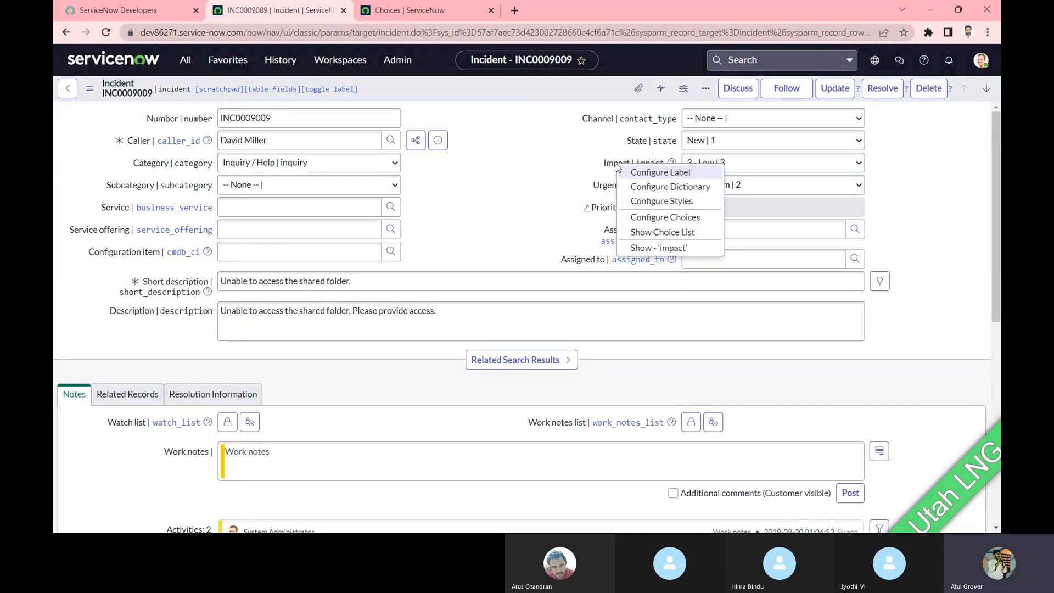
{"action": "left_click", "coordinate": [652, 250]}
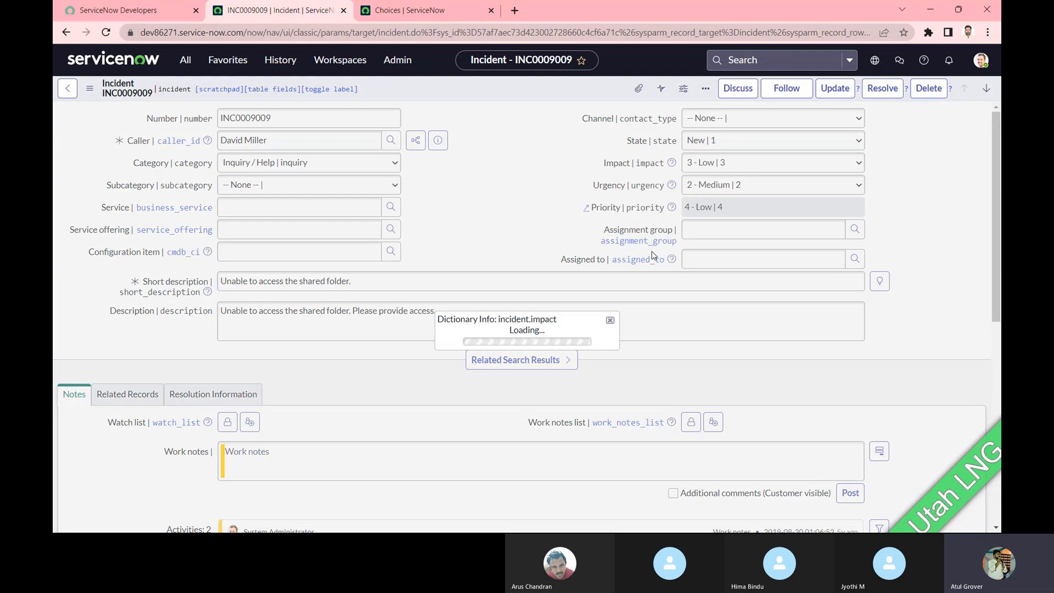
{"action": "double_click", "coordinate": [506, 312]}
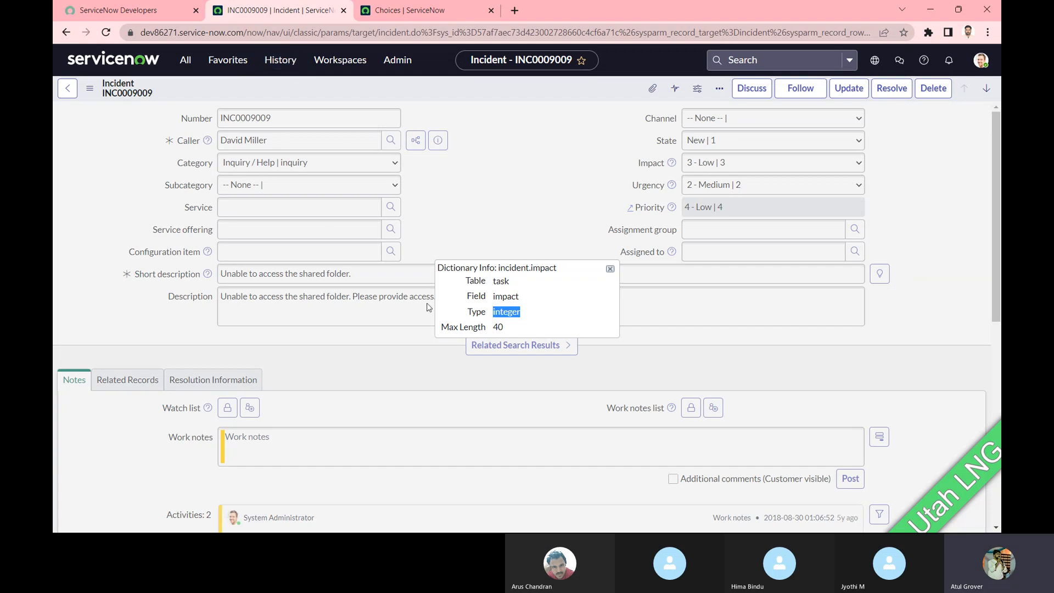
{"action": "left_click_drag", "start_coordinate": [506, 329], "coordinate": [495, 331]}
{"action": "double_click", "coordinate": [506, 311]}
{"action": "left_click", "coordinate": [561, 179]}
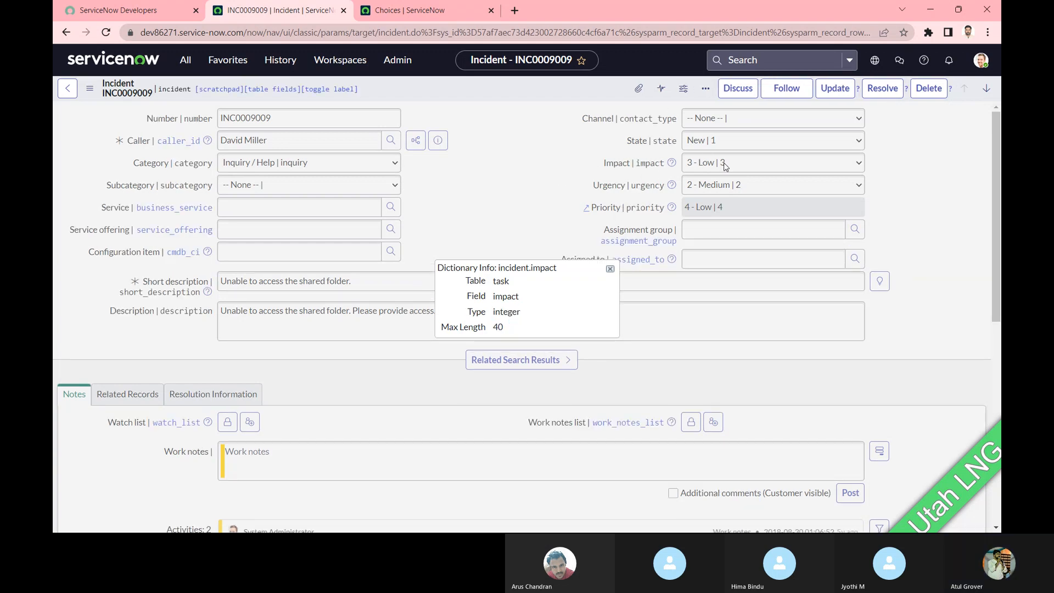
{"action": "right_click", "coordinate": [624, 170]}
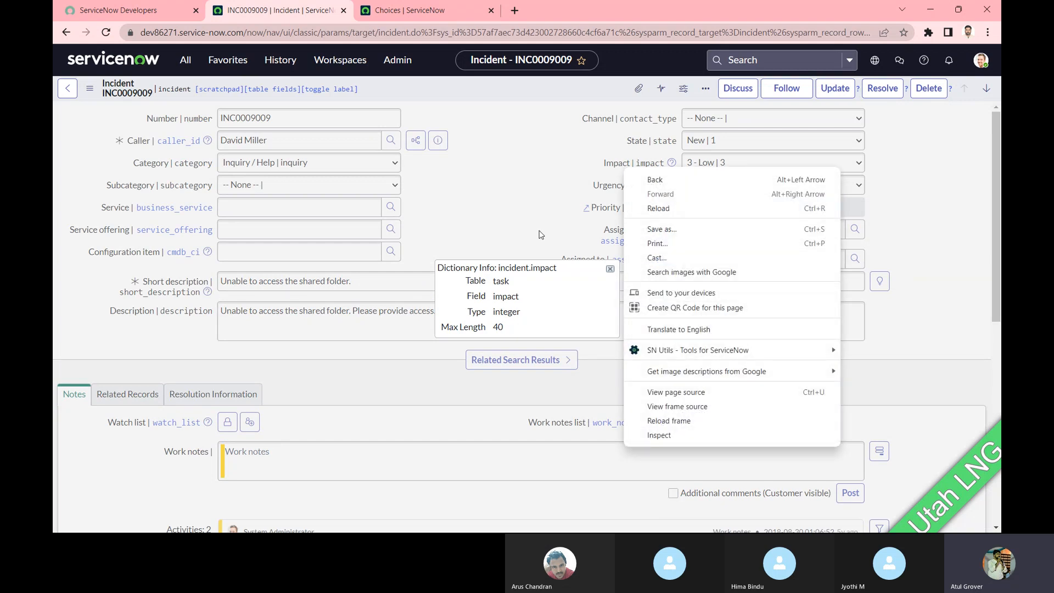
{"action": "left_click", "coordinate": [541, 235]}
{"action": "left_click", "coordinate": [611, 269]}
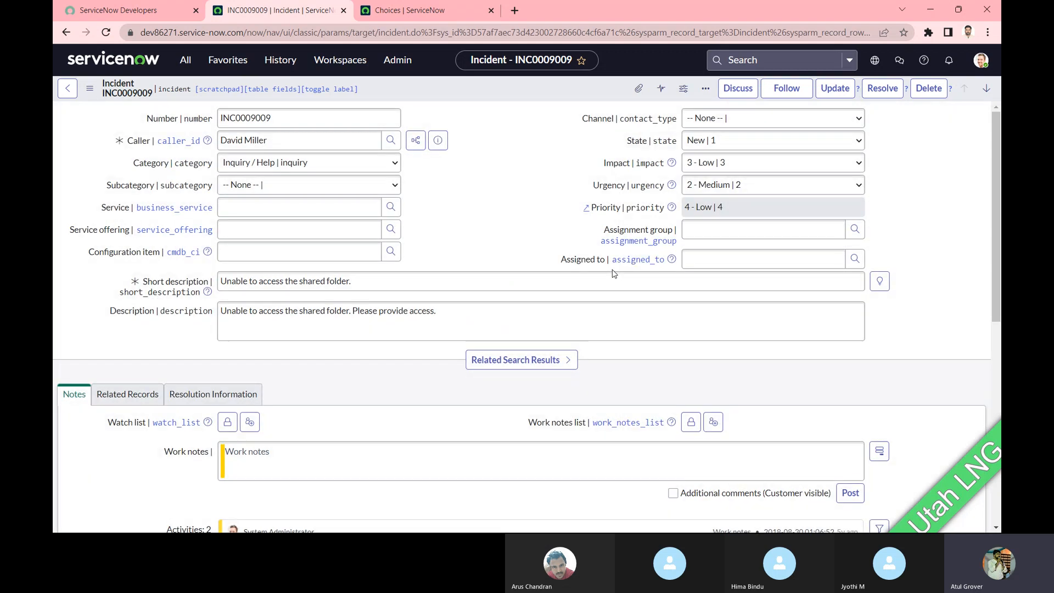
- Show the Impact field's choice list and highlight the numeric entries in its Value column
{"action": "right_click", "coordinate": [623, 163]}
{"action": "left_click", "coordinate": [667, 232]}
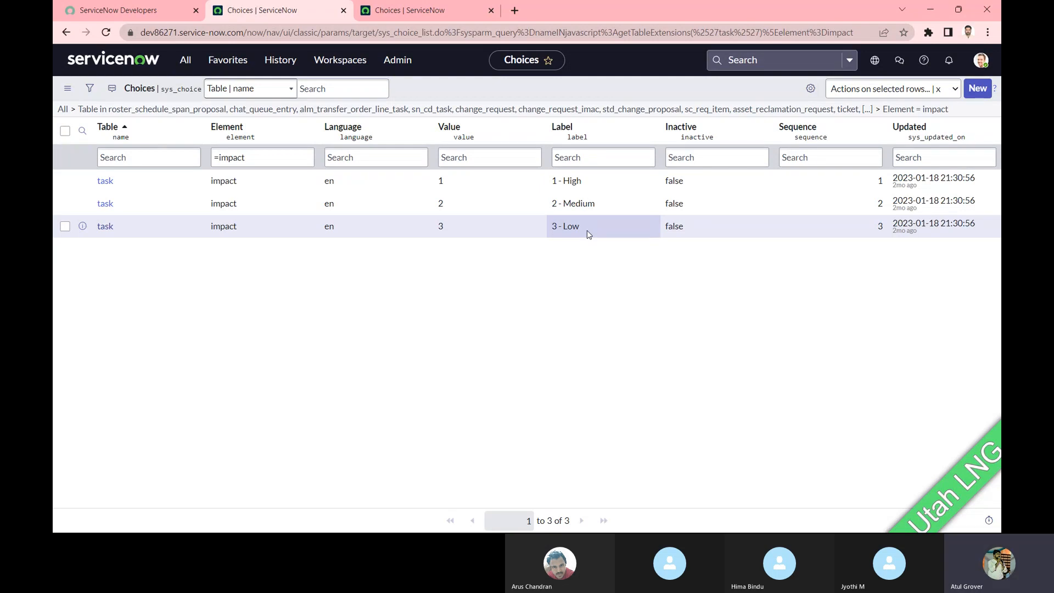
{"action": "left_click_drag", "start_coordinate": [457, 229], "coordinate": [439, 173]}
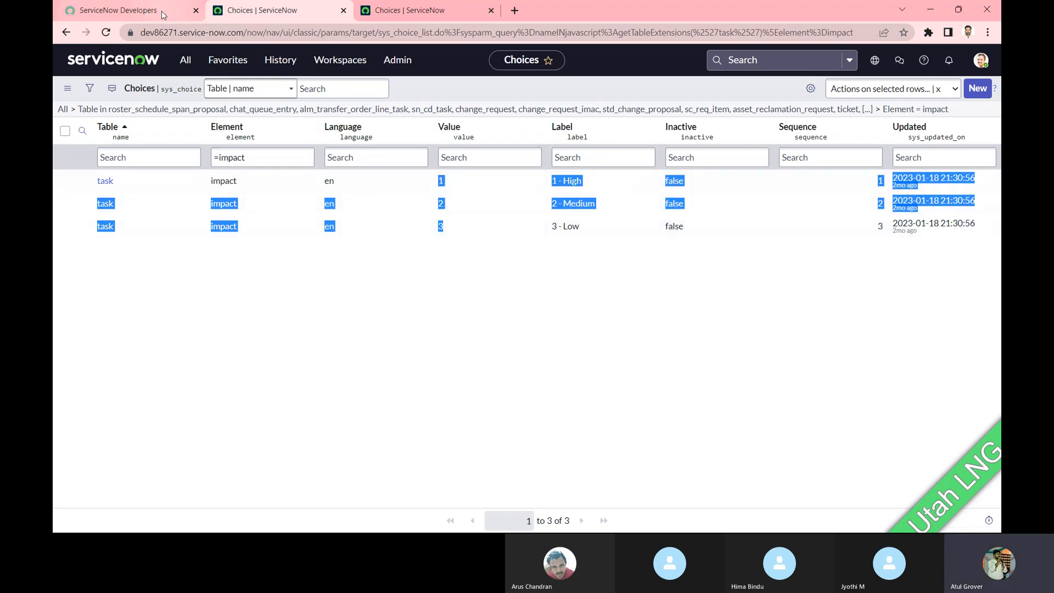
- Go back to the Subcategory choice list, check its available list columns without changing them, and look through the entries
{"action": "left_click", "coordinate": [391, 8]}
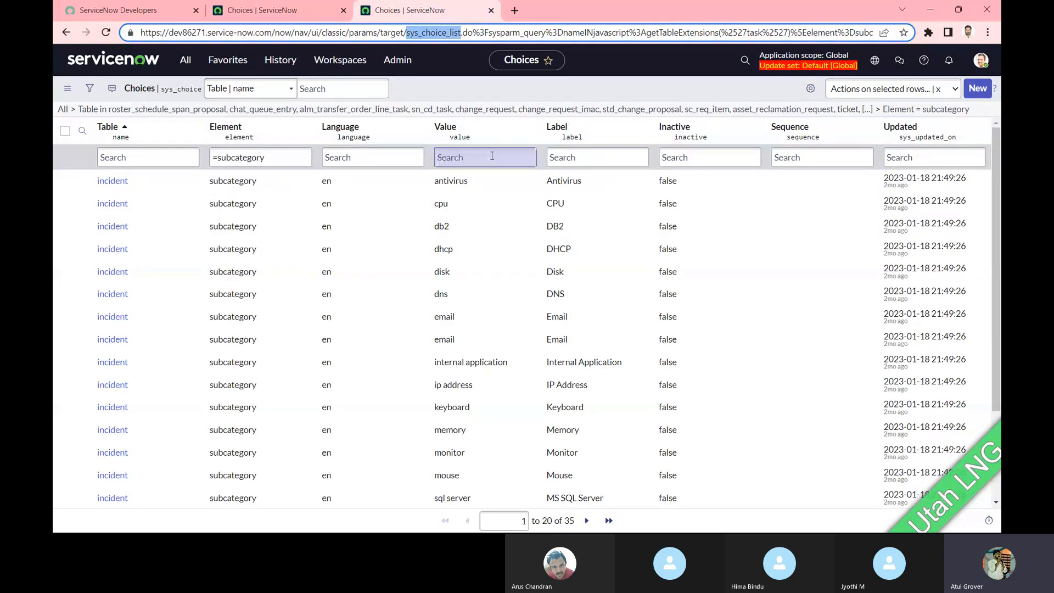
{"action": "left_click", "coordinate": [810, 89]}
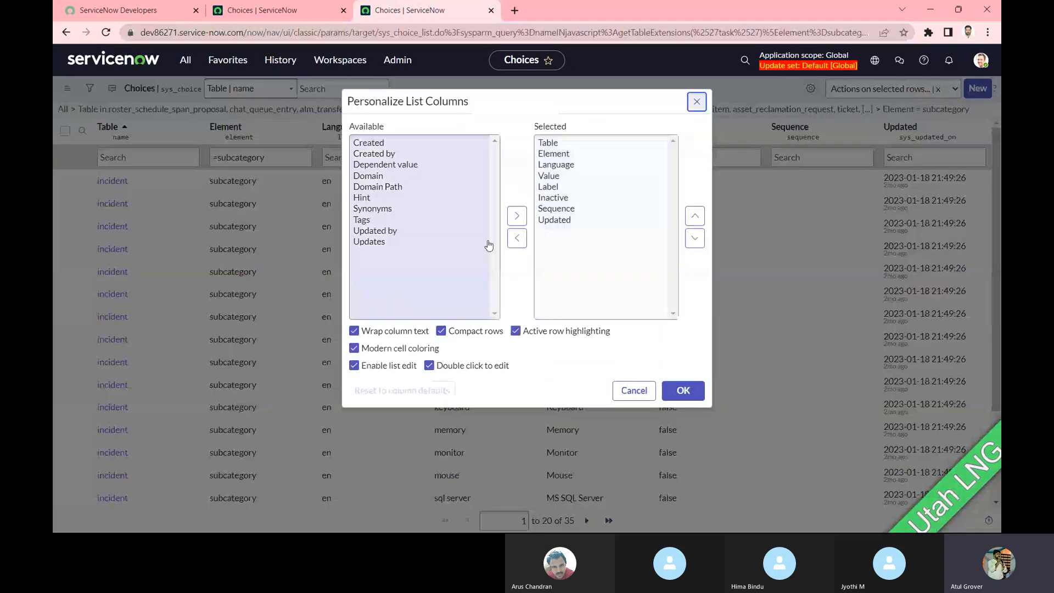
{"action": "left_click", "coordinate": [697, 101]}
{"action": "scroll", "coordinate": [640, 323], "scroll_direction": "down", "scroll_amount": 2}
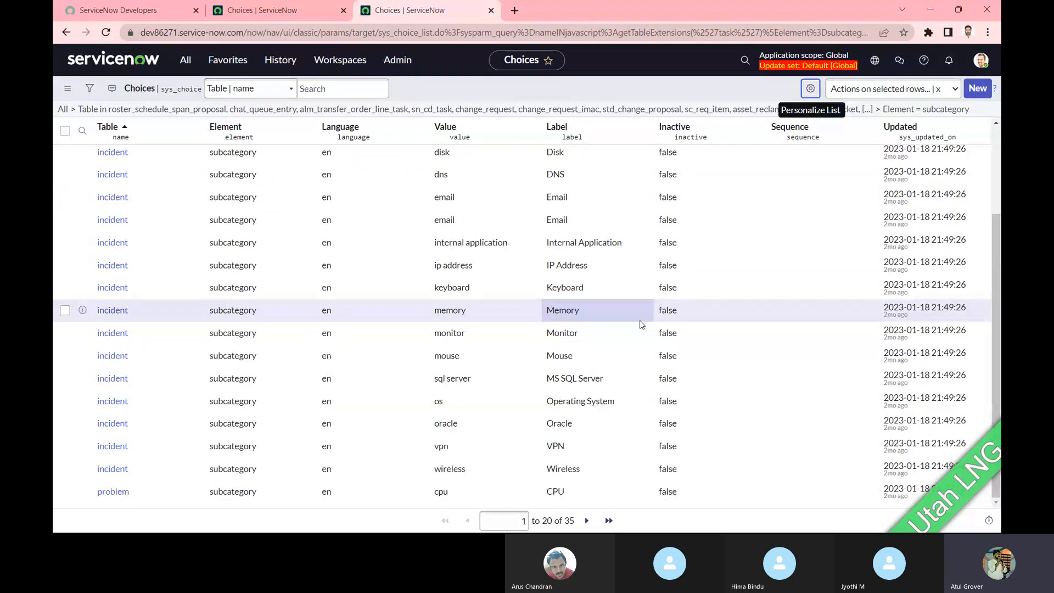
- Open a new change request form in a separate browser tab at dev86271.service-now.com/change_request.do
{"action": "left_click", "coordinate": [515, 10]}
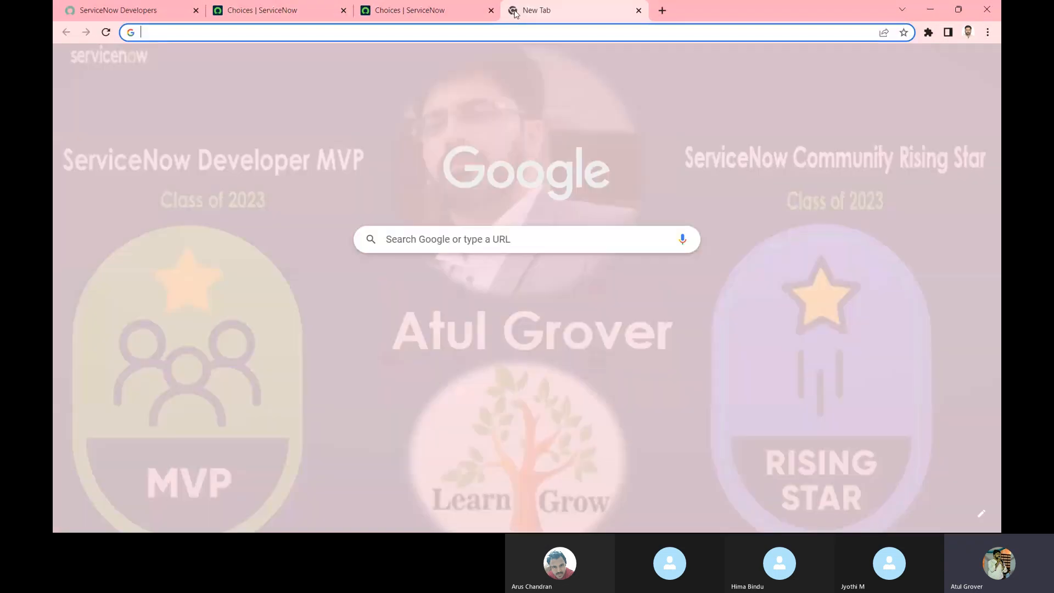
{"action": "type", "text": "dev86271.service-now.com/change"}
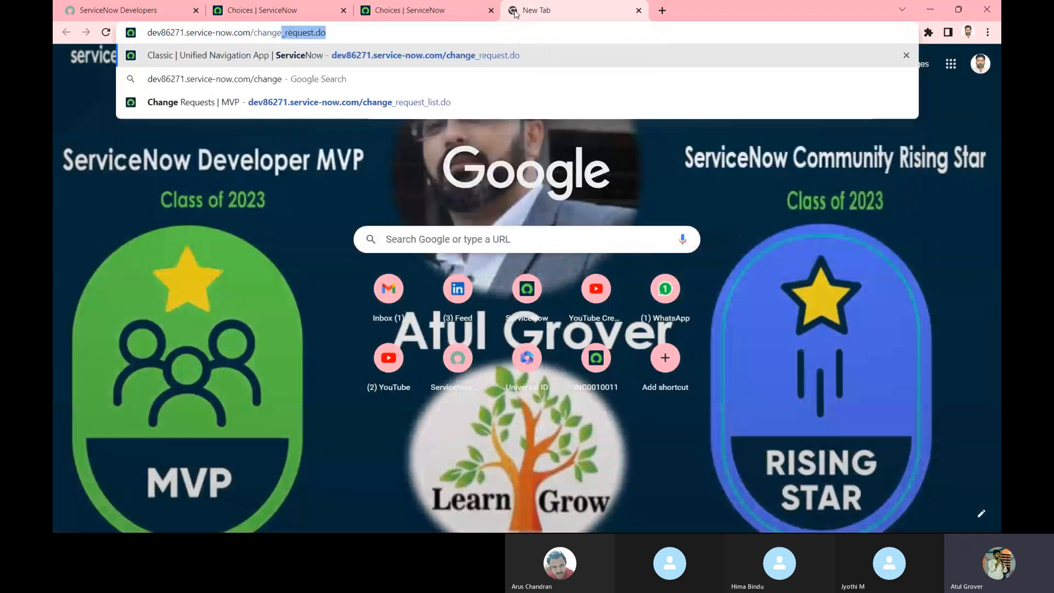
{"action": "key", "text": "Return"}
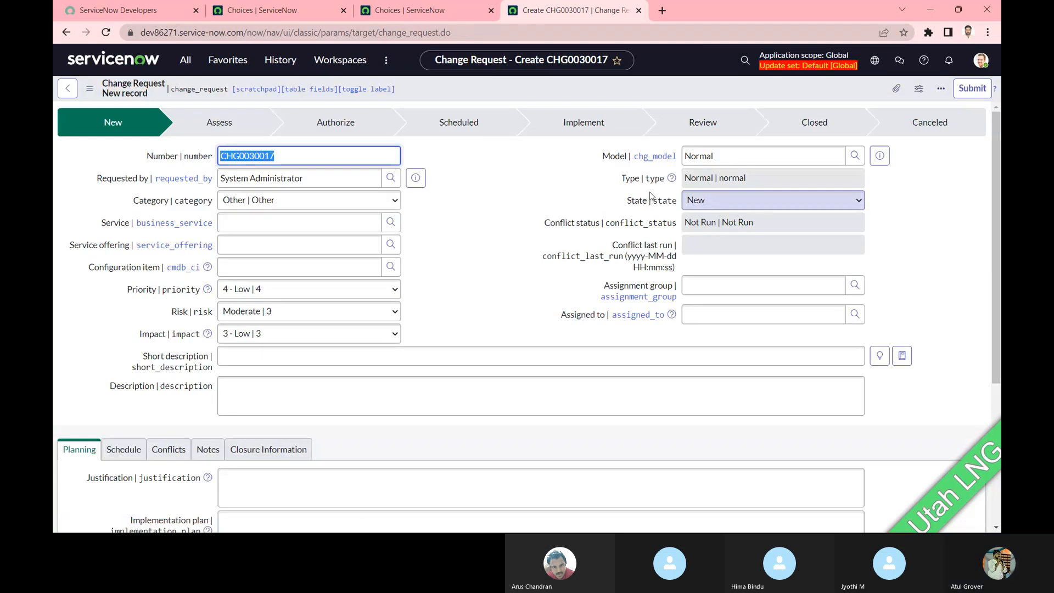
- Show the choice list for the change request's State field, examine its values and filter it to entries labelled New
{"action": "right_click", "coordinate": [643, 207]}
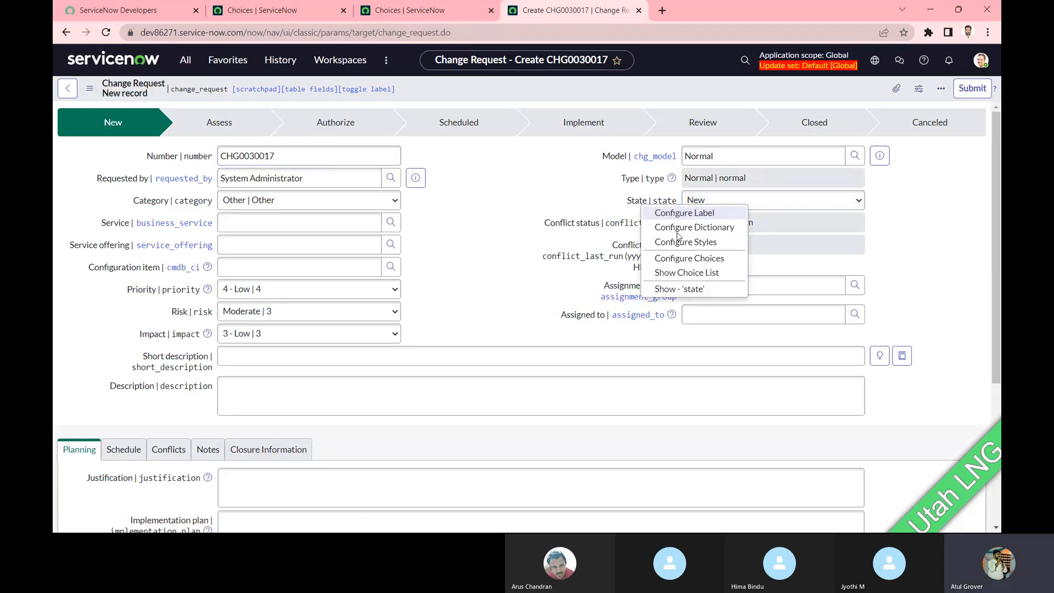
{"action": "left_click", "coordinate": [677, 275]}
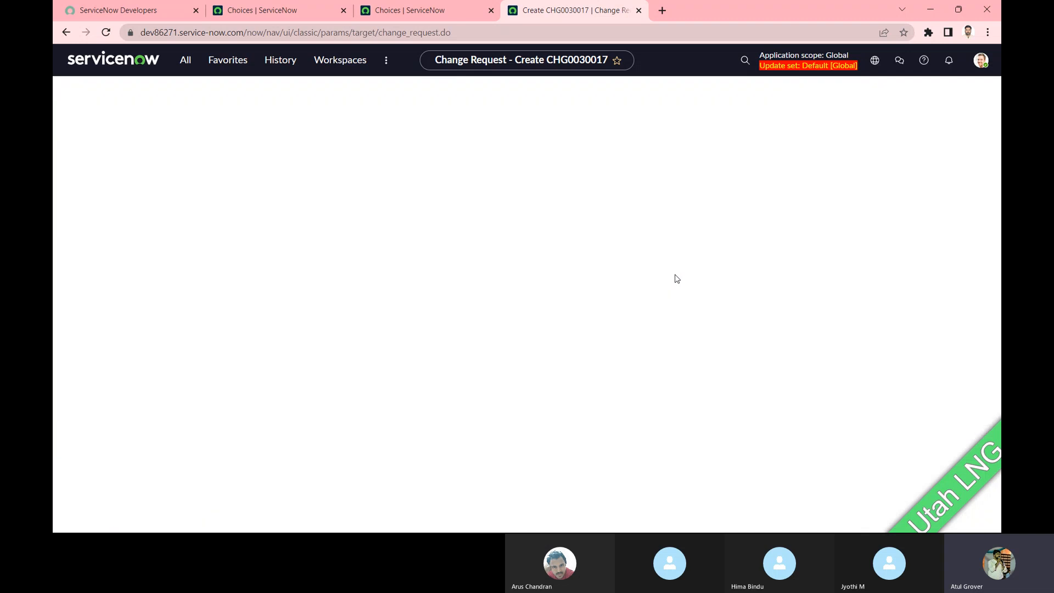
{"action": "scroll", "coordinate": [477, 192], "scroll_direction": "down", "scroll_amount": 1}
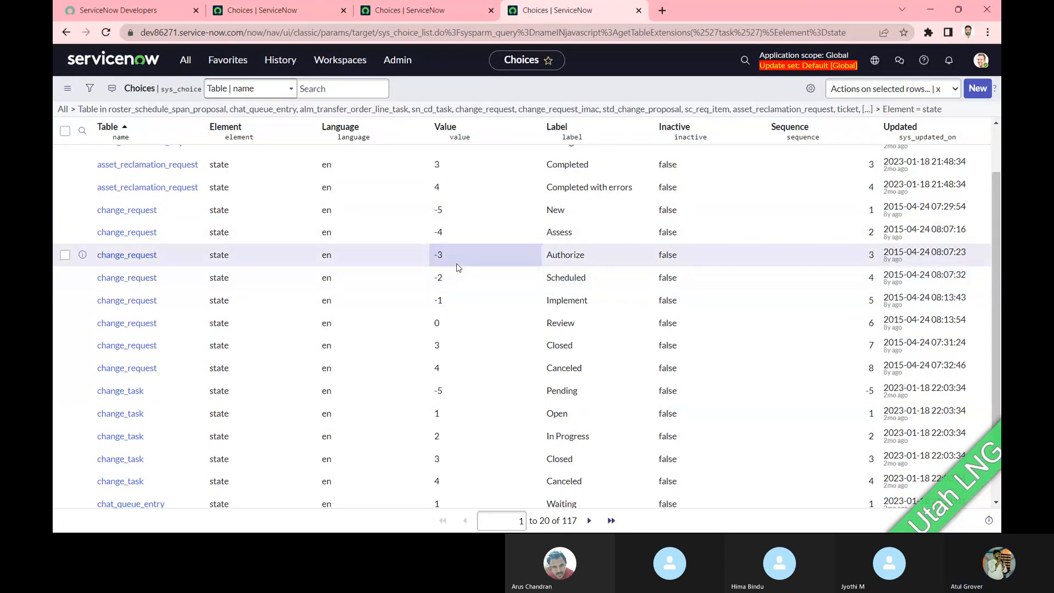
{"action": "scroll", "coordinate": [458, 267], "scroll_direction": "down", "scroll_amount": 1}
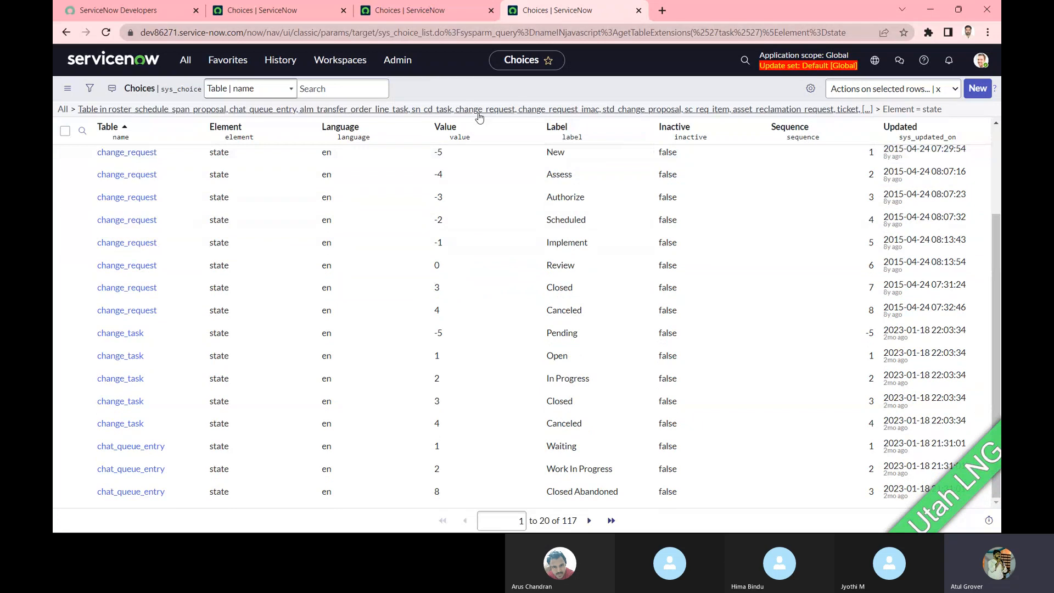
{"action": "right_click", "coordinate": [560, 156]}
{"action": "left_click", "coordinate": [603, 164]}
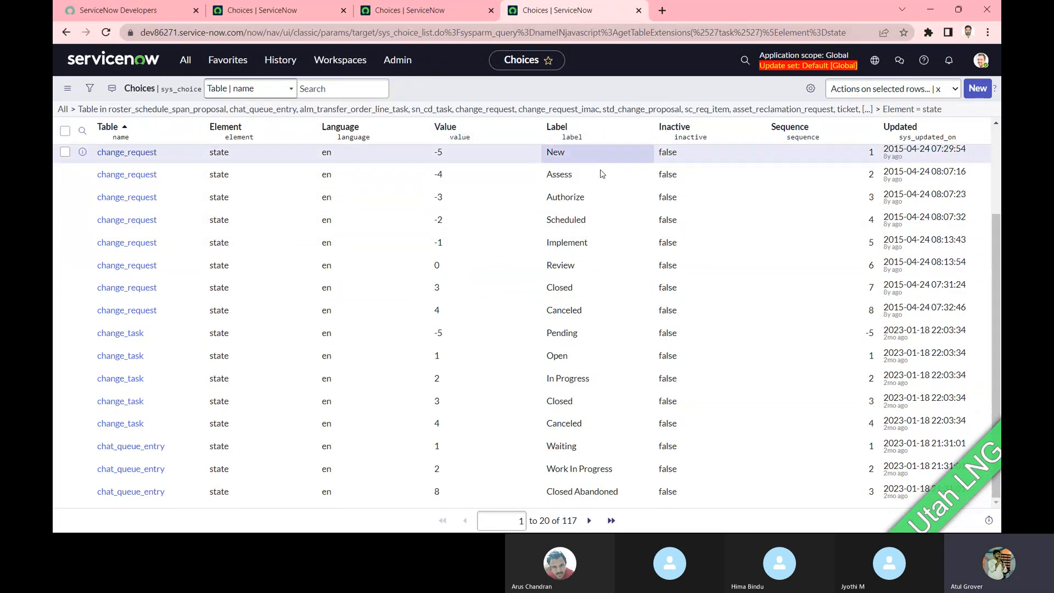
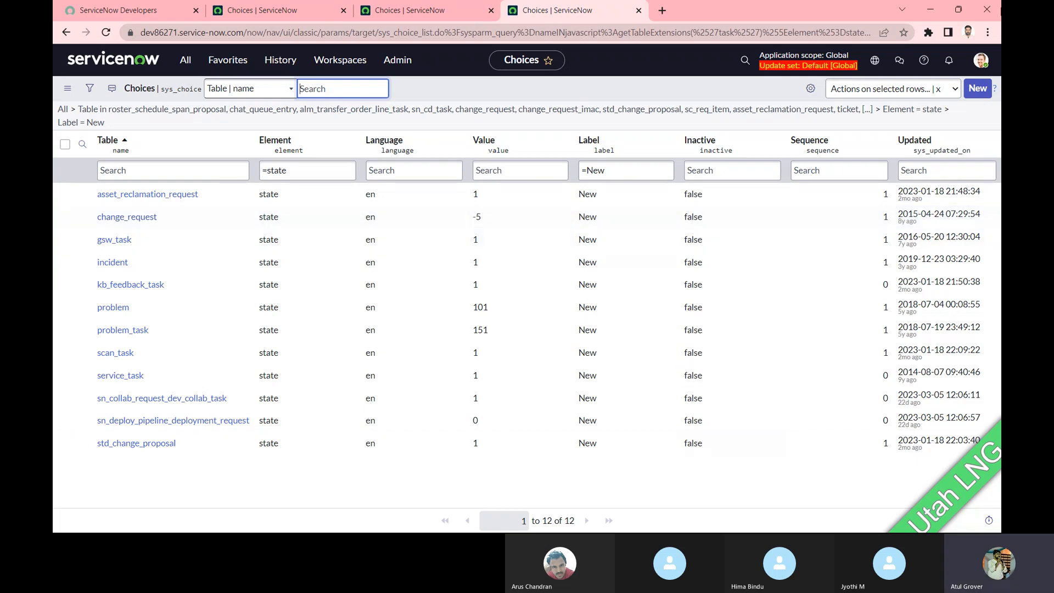
- Start a new choice record from the filtered State list, examine its Table, Label and Value fields, and return without saving
{"action": "left_click", "coordinate": [983, 92]}
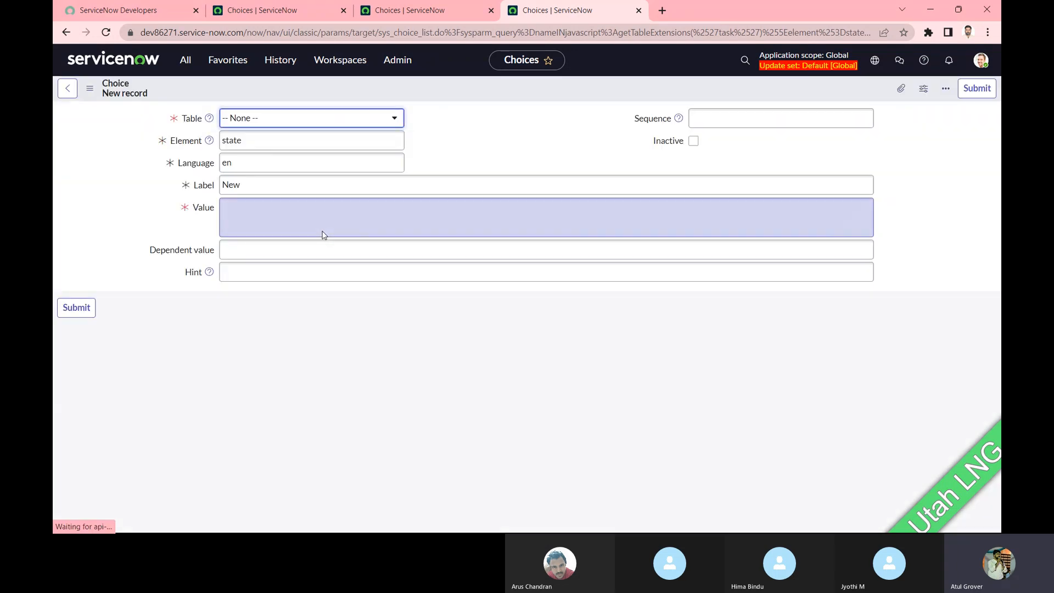
{"action": "left_click", "coordinate": [305, 124]}
{"action": "left_click", "coordinate": [288, 121]}
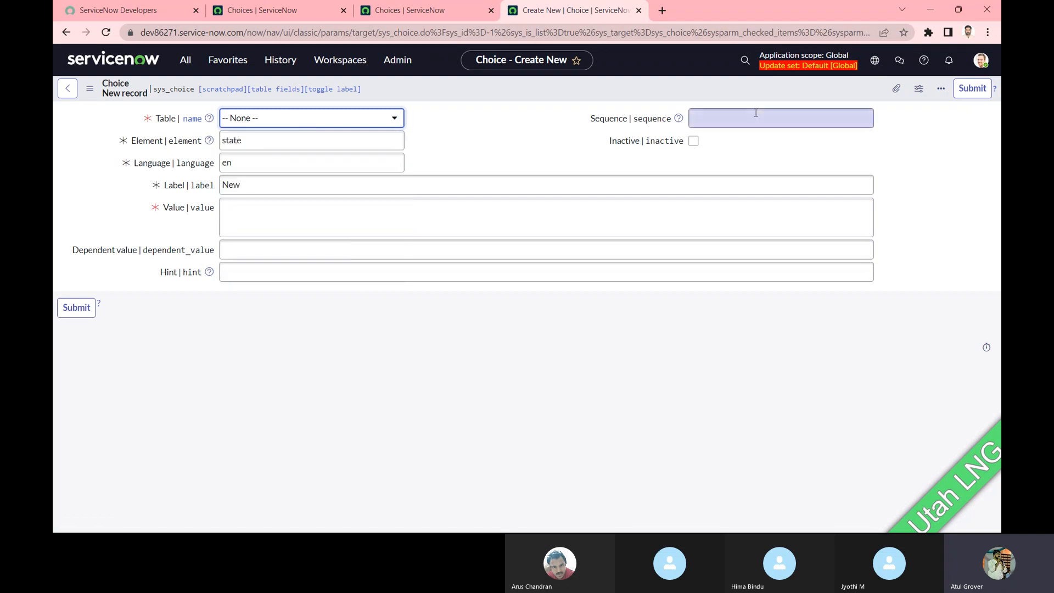
{"action": "left_click", "coordinate": [282, 119]}
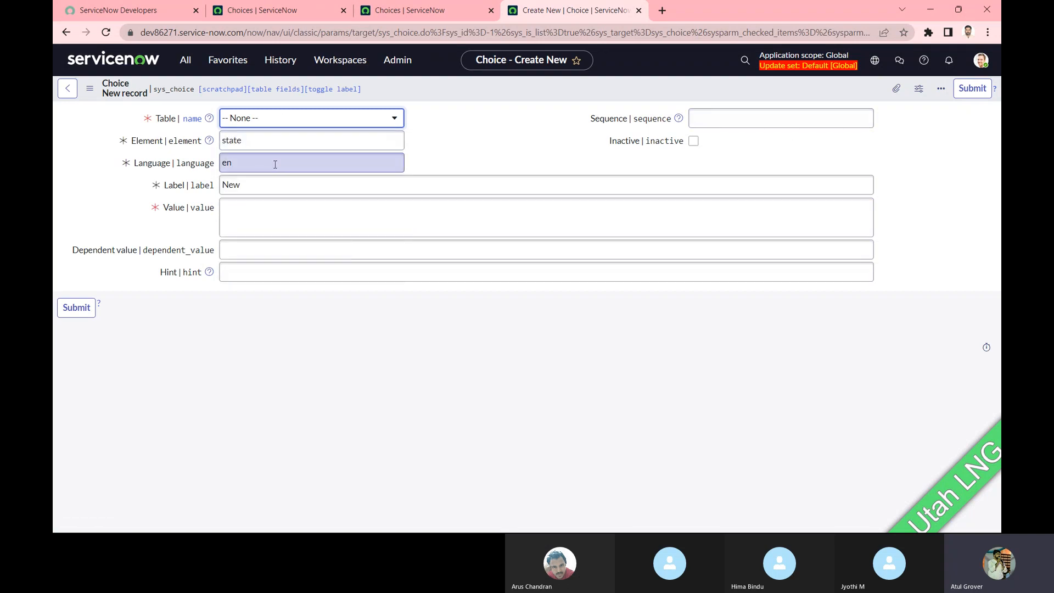
{"action": "left_click", "coordinate": [273, 211]}
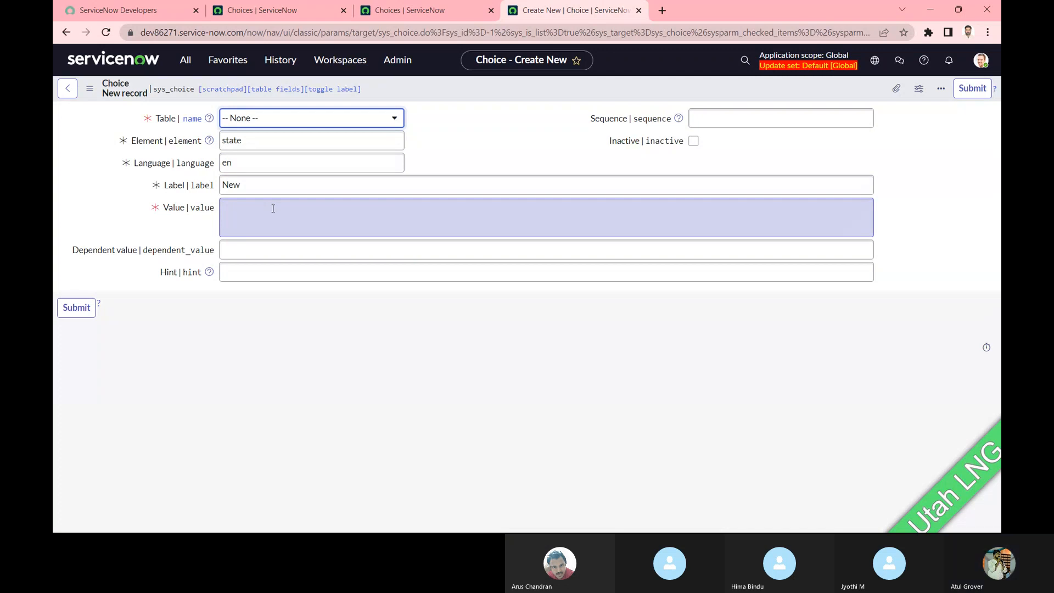
{"action": "left_click", "coordinate": [273, 209]}
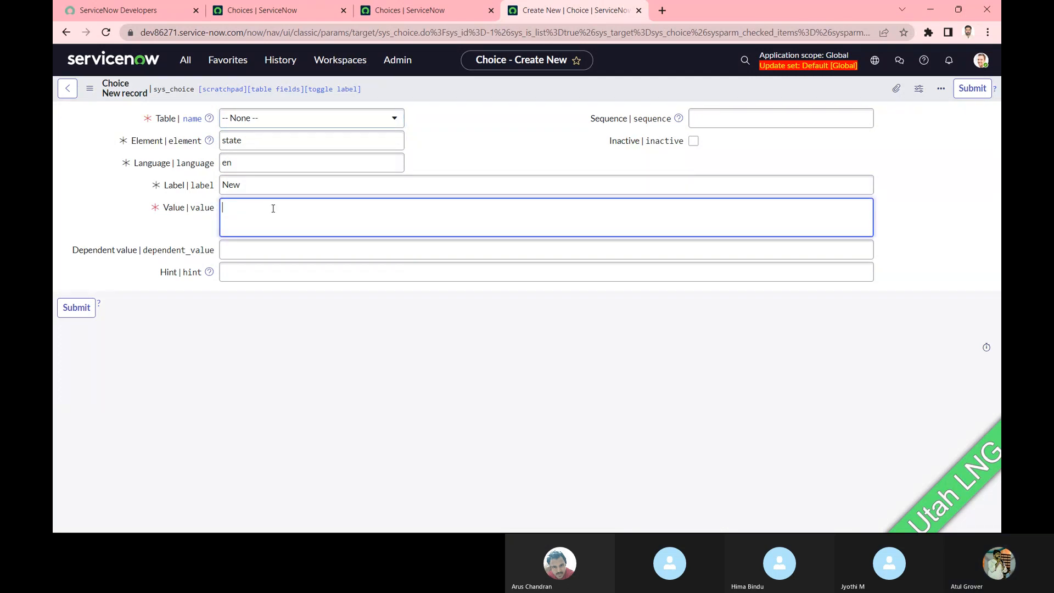
{"action": "left_click", "coordinate": [259, 186]}
{"action": "left_click_drag", "start_coordinate": [236, 185], "coordinate": [218, 188]}
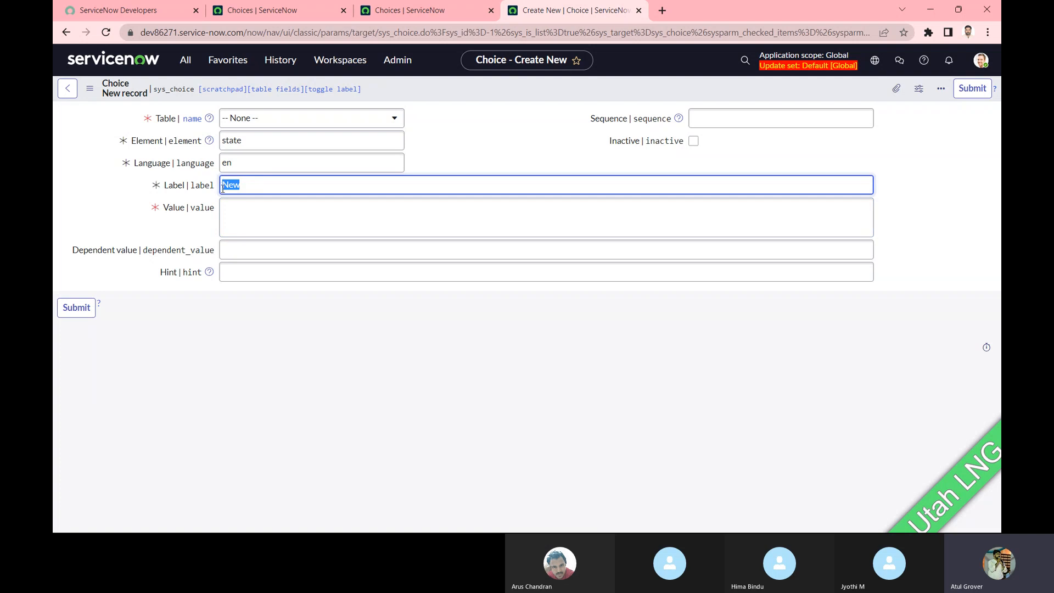
{"action": "left_click", "coordinate": [230, 218]}
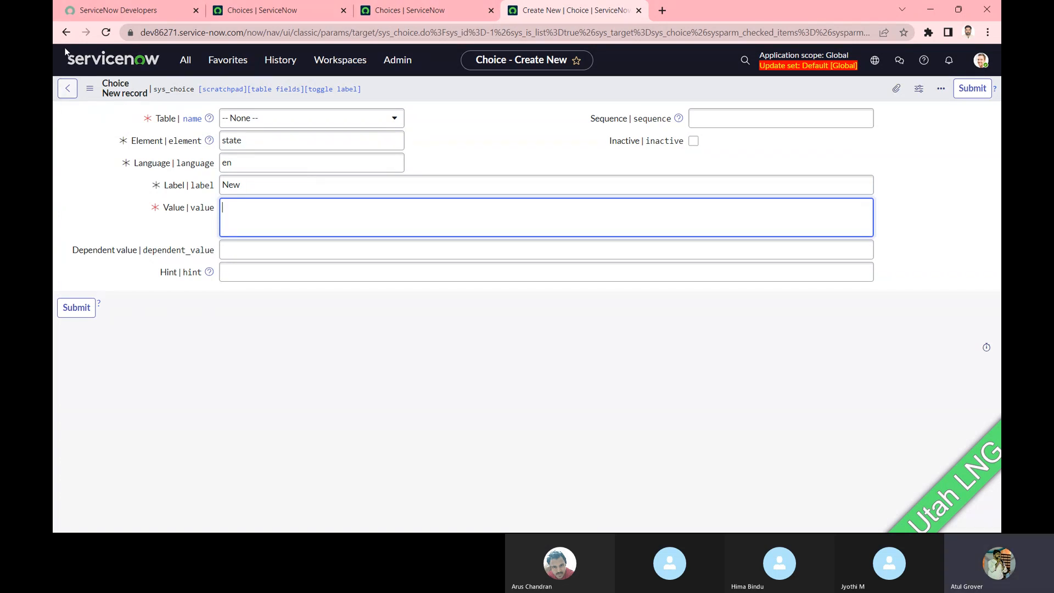
{"action": "left_click", "coordinate": [66, 32]}
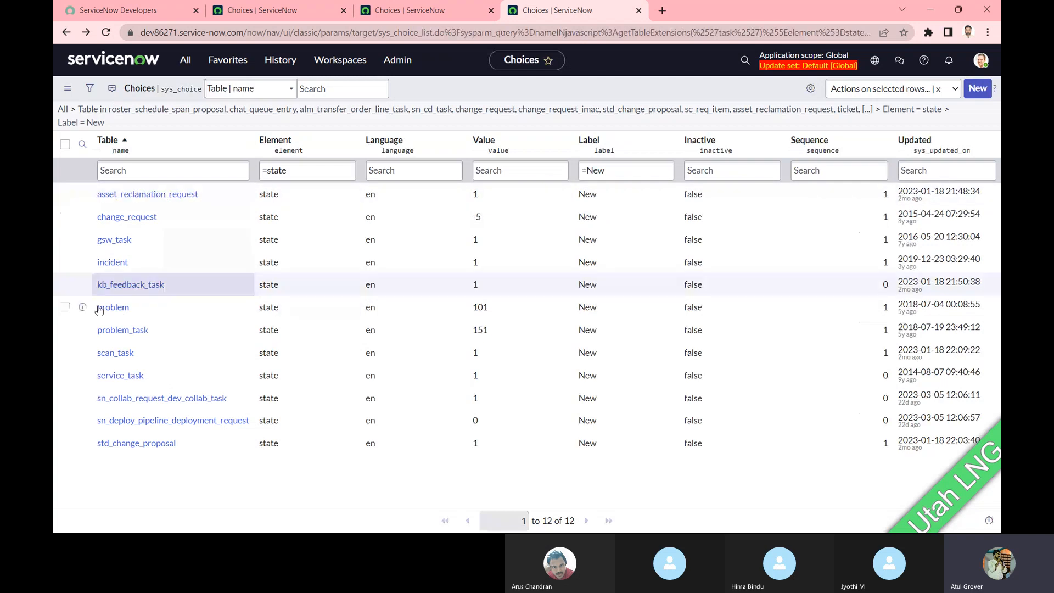
- Open the change_request table's New state choice and tick Inactive on its form
{"action": "left_click", "coordinate": [116, 219]}
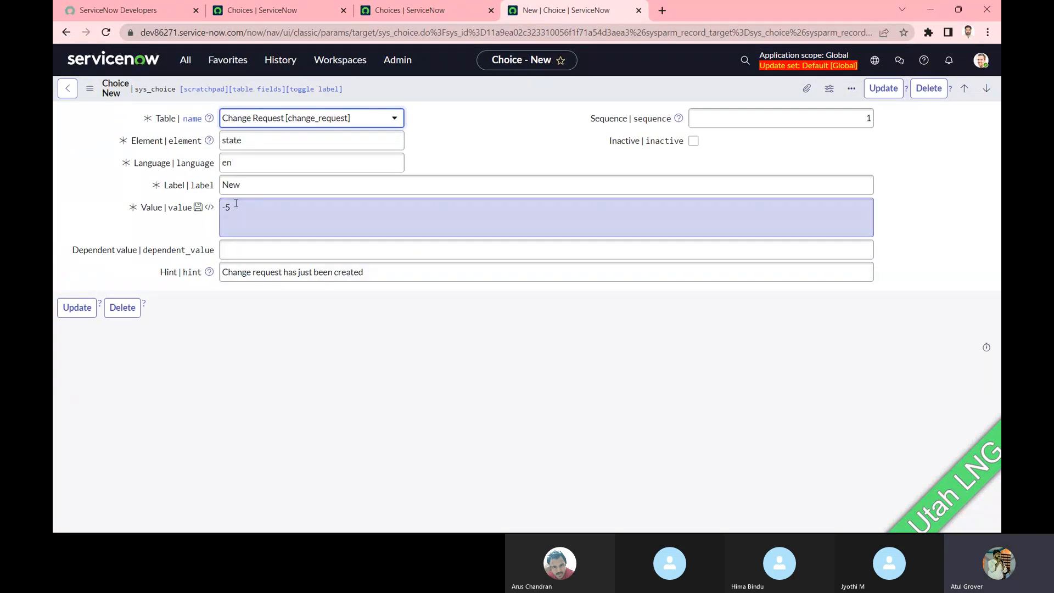
{"action": "triple_click", "coordinate": [236, 203]}
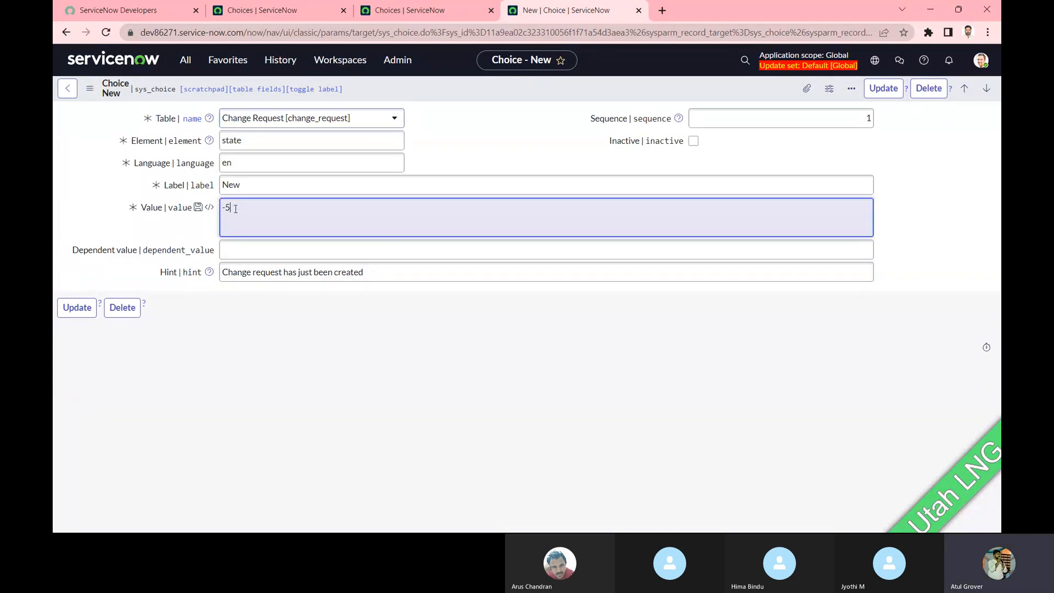
{"action": "left_click", "coordinate": [574, 144]}
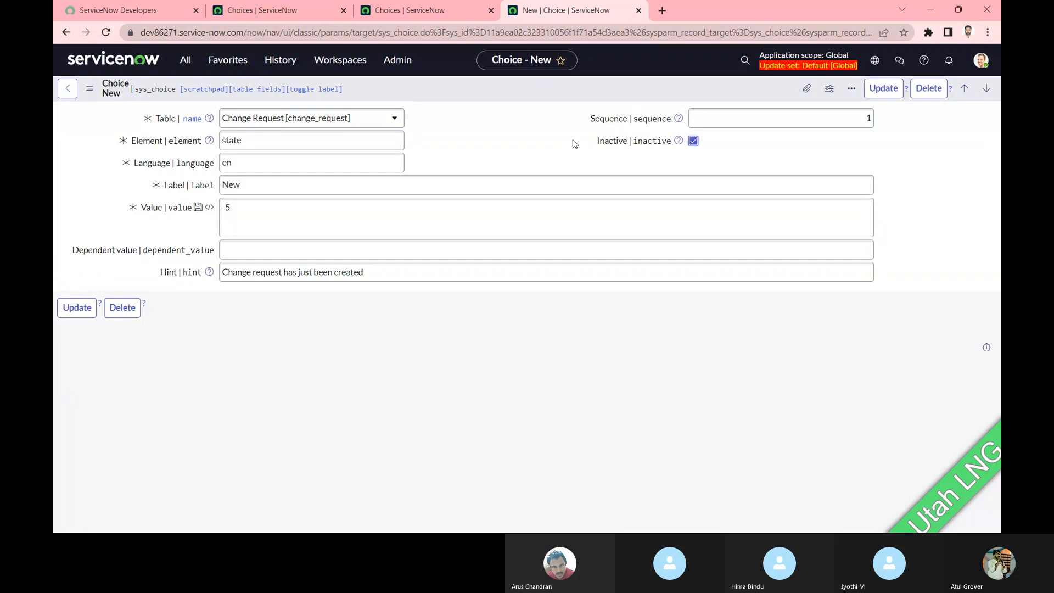
- Highlight the choice record's Label and Value entries to compare the displayed text with the stored number
{"action": "double_click", "coordinate": [241, 185]}
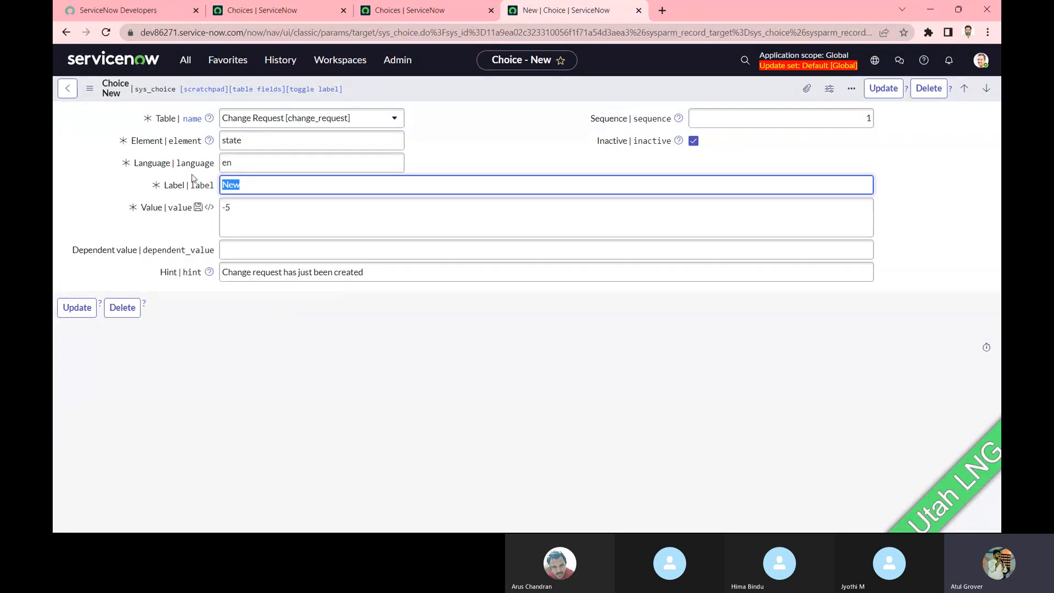
{"action": "key", "text": "Tab"}
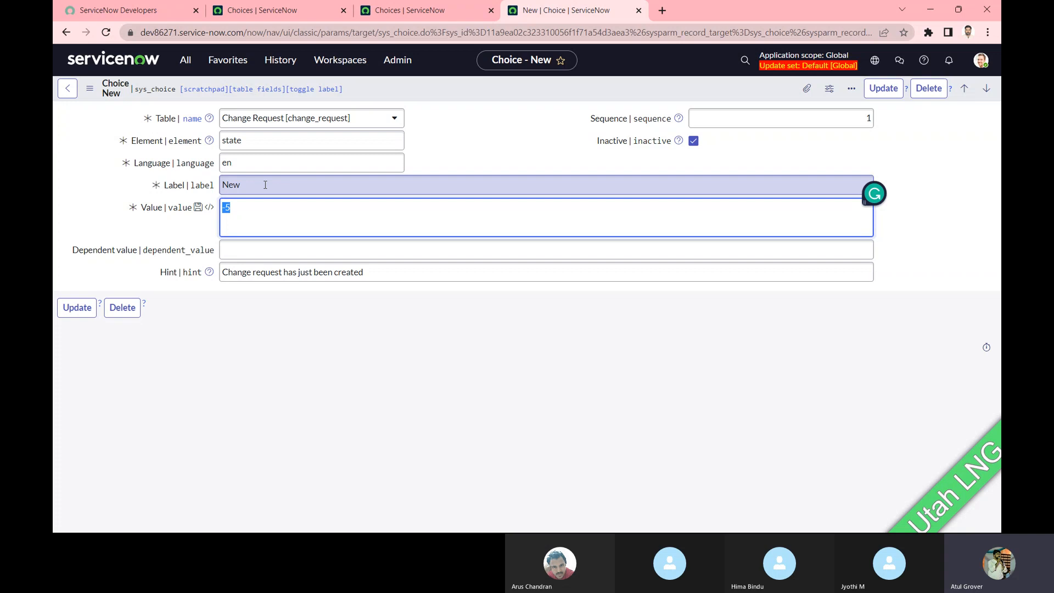
{"action": "left_click_drag", "start_coordinate": [236, 207], "coordinate": [219, 206]}
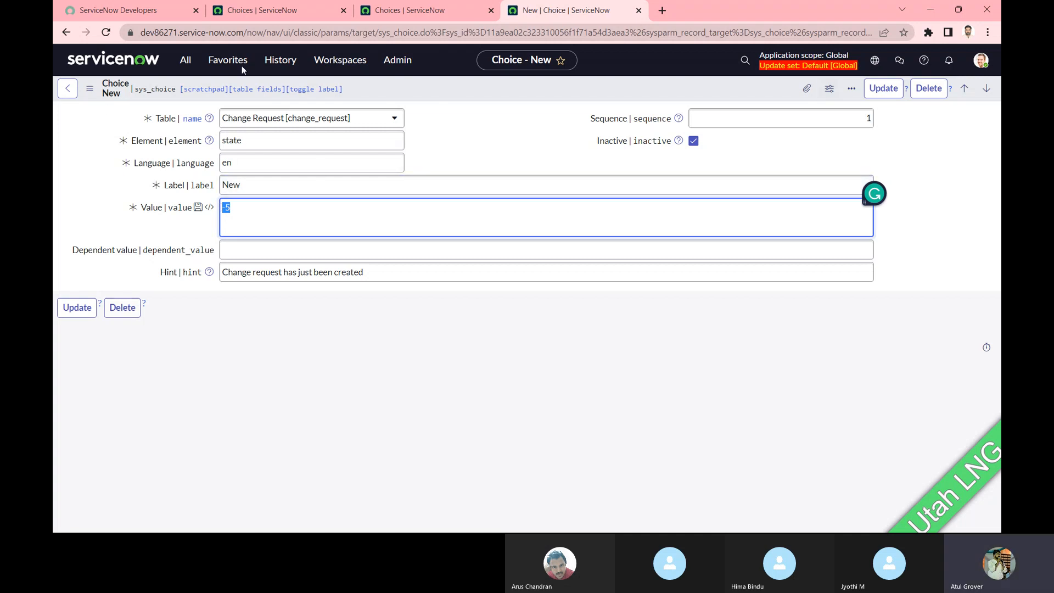
- Return to the incident form and show the Priority field's dictionary information, closing it after reading
{"action": "left_click", "coordinate": [407, 12]}
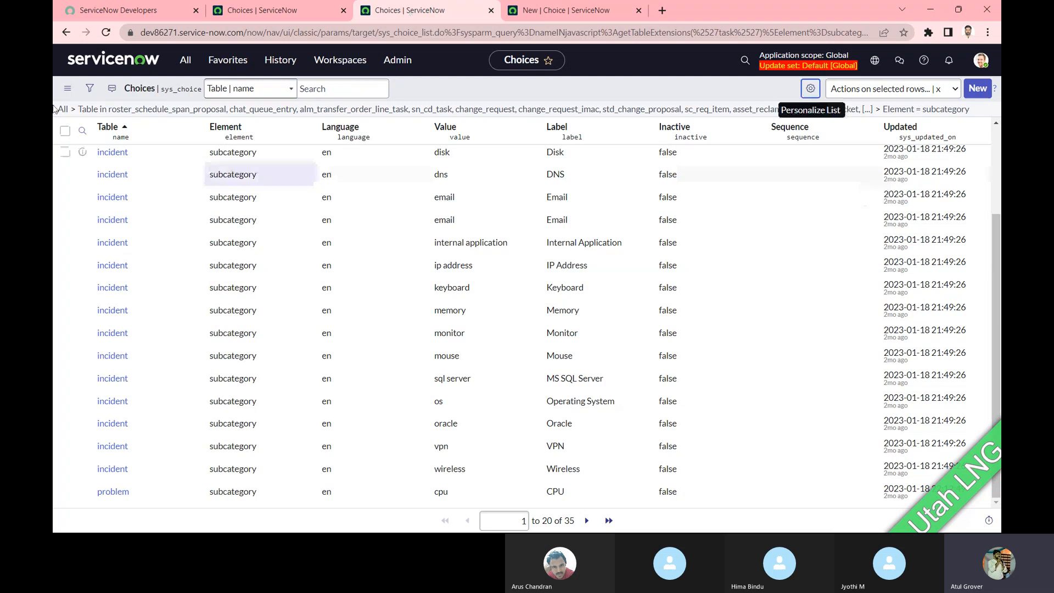
{"action": "left_click", "coordinate": [66, 33]}
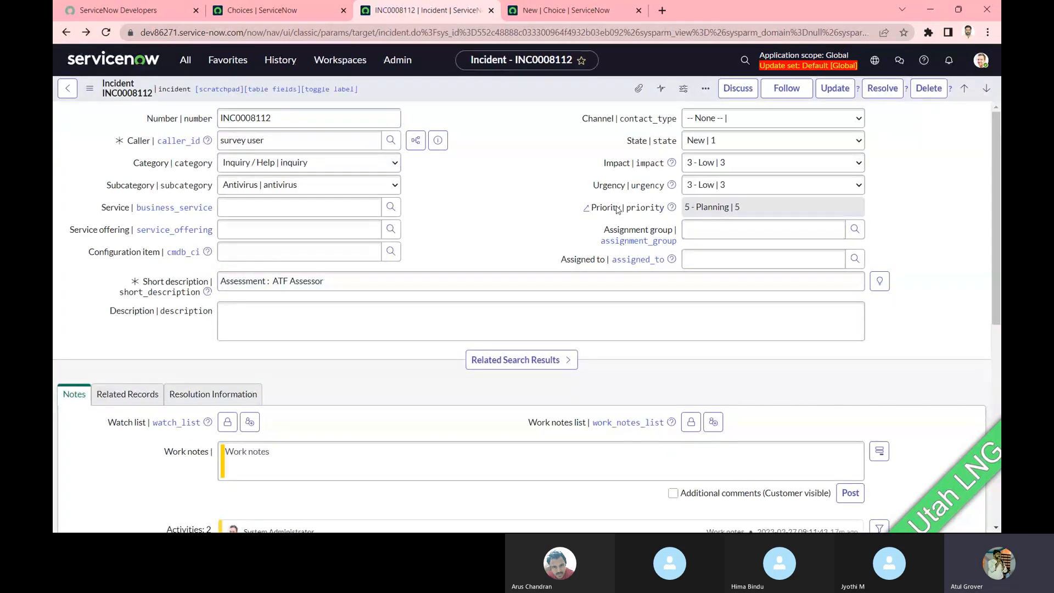
{"action": "right_click", "coordinate": [617, 208]}
{"action": "left_click", "coordinate": [674, 291]}
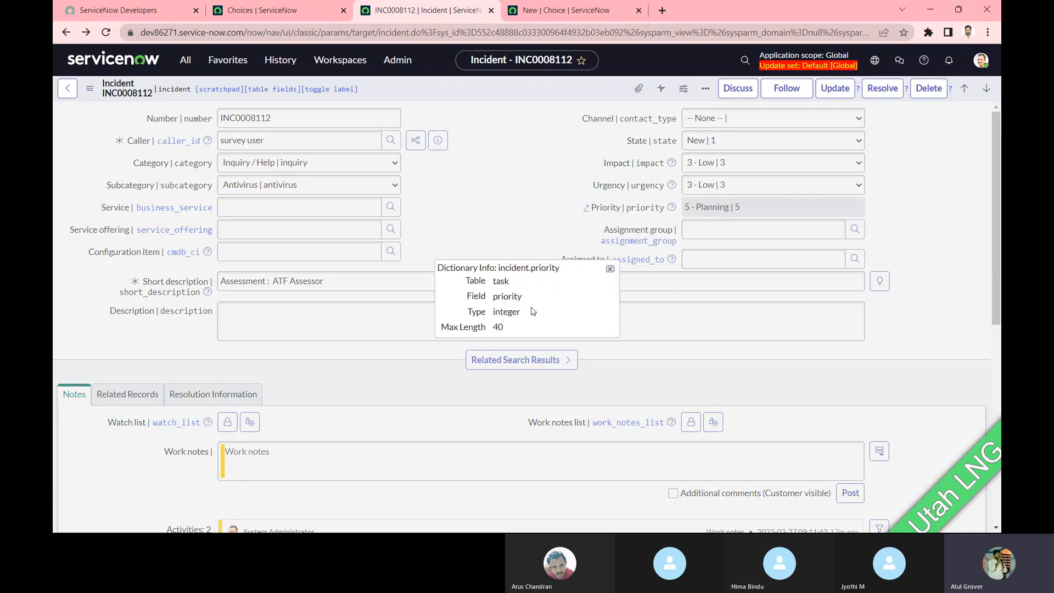
{"action": "left_click", "coordinate": [610, 268]}
- Show the Assignment group field's dictionary information, highlight its type and reference table, and close it
{"action": "right_click", "coordinate": [621, 231]}
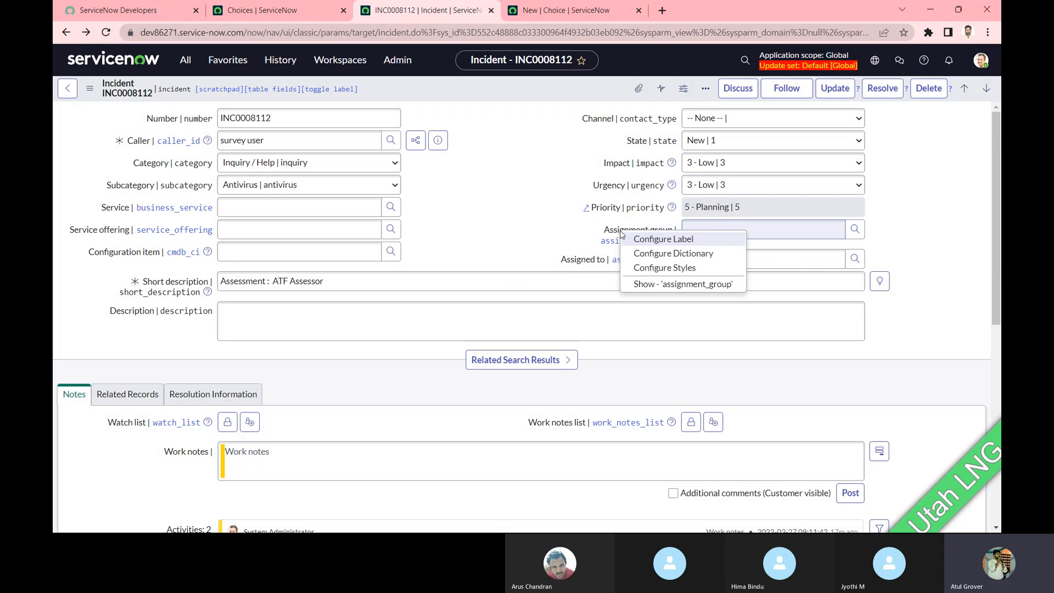
{"action": "left_click", "coordinate": [670, 289]}
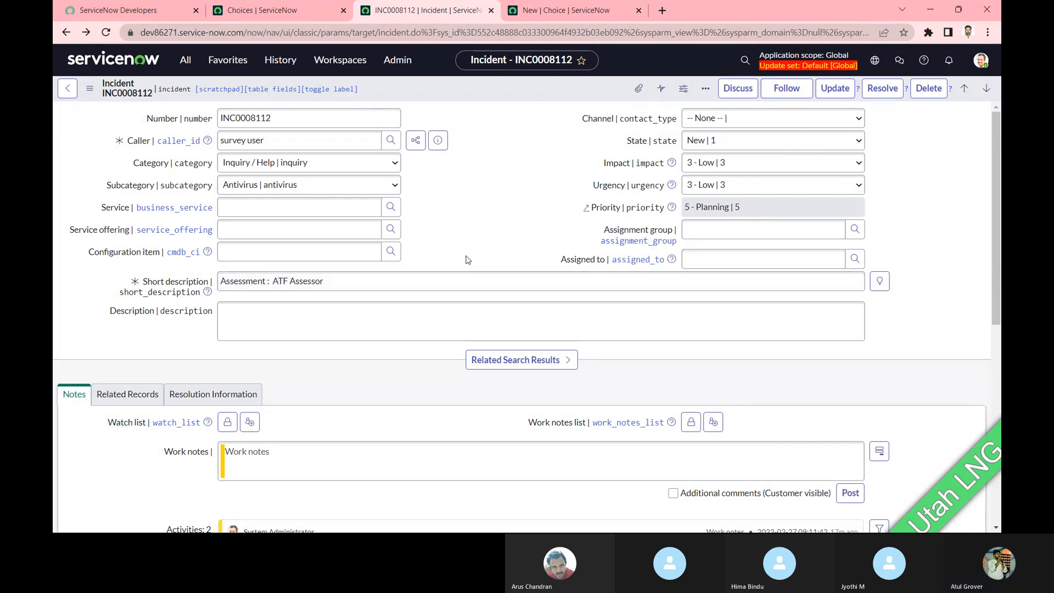
{"action": "right_click", "coordinate": [627, 241]}
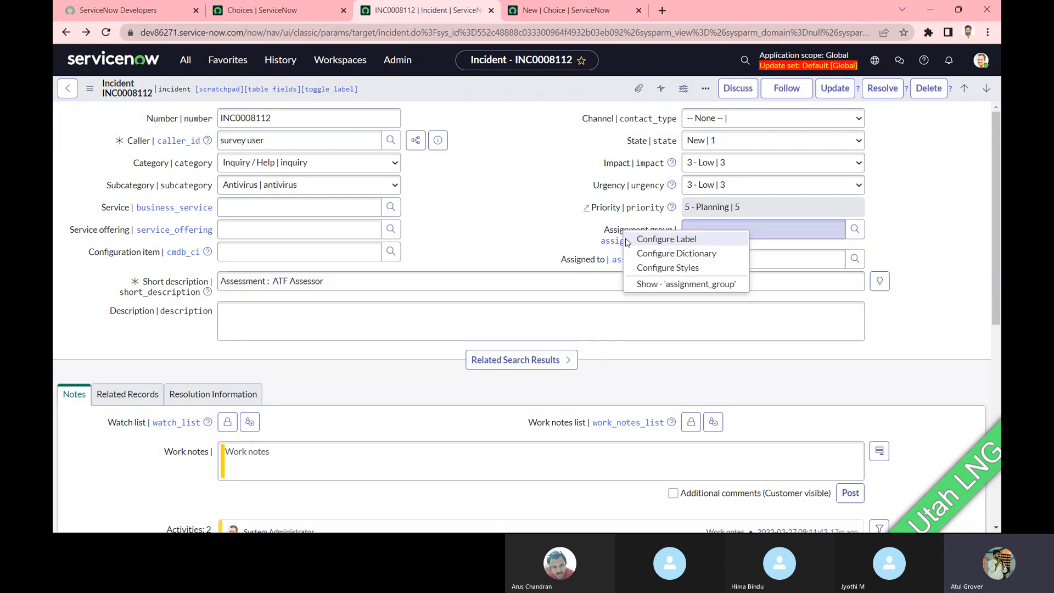
{"action": "left_click", "coordinate": [660, 285]}
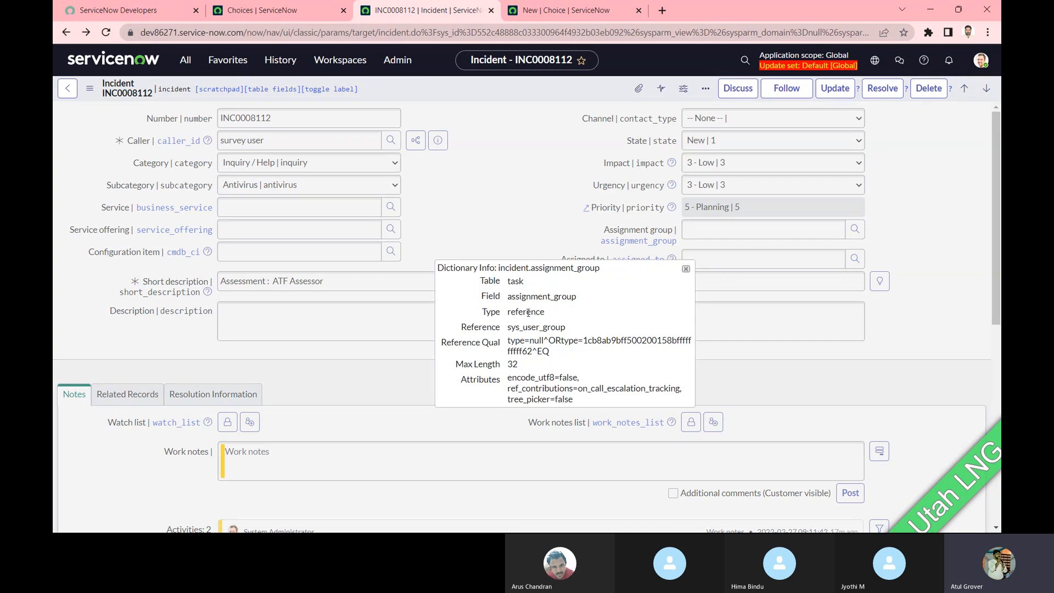
{"action": "double_click", "coordinate": [527, 312]}
{"action": "left_click_drag", "start_coordinate": [566, 327], "coordinate": [506, 330]}
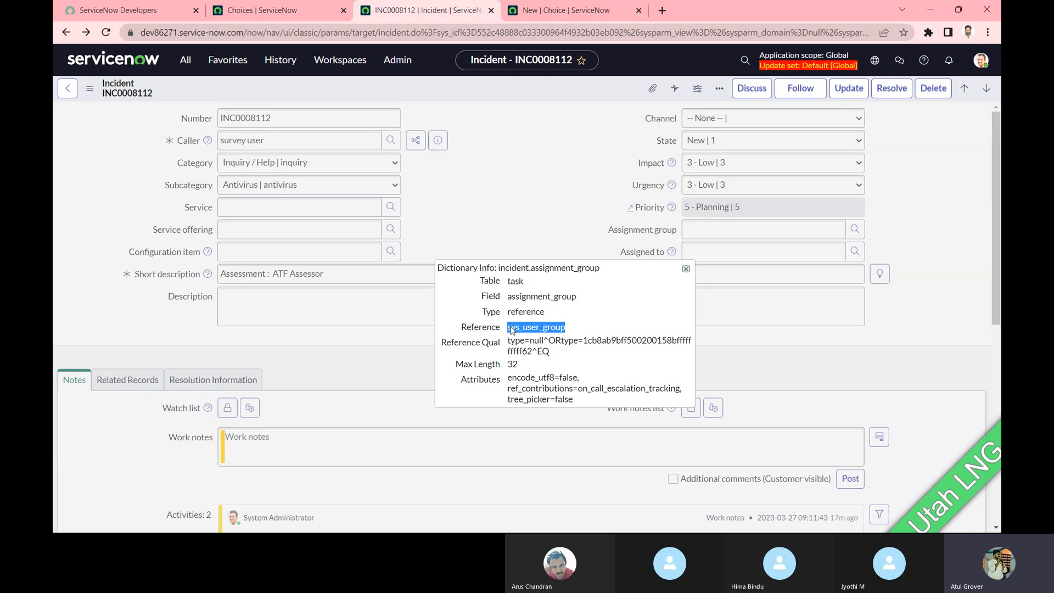
{"action": "left_click", "coordinate": [686, 269]}
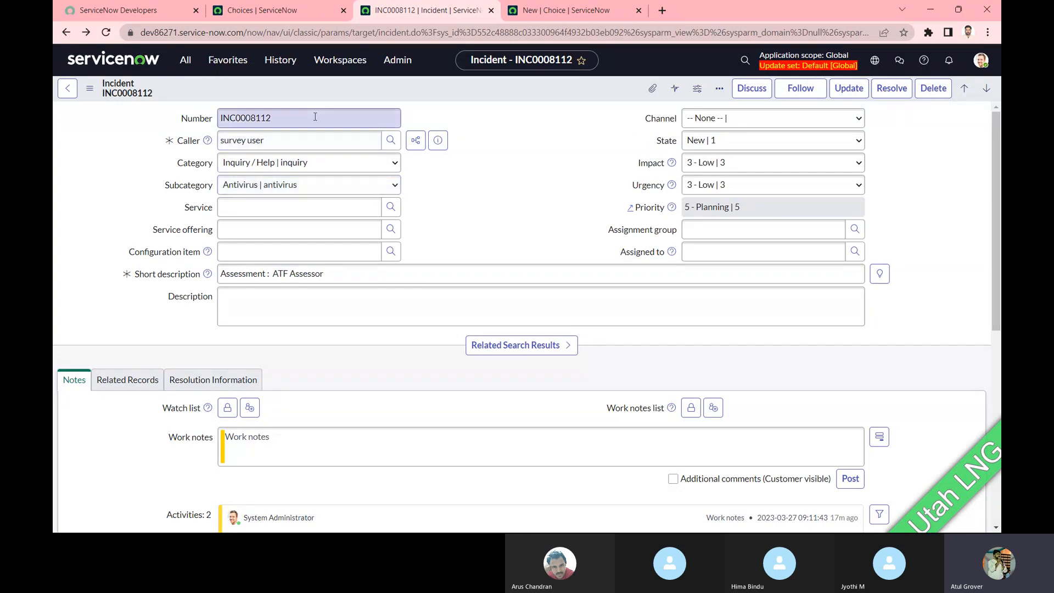
- View the Category options, show the Impact field's choice list, and highlight the label and value of its 3 - Low entry
{"action": "left_click", "coordinate": [365, 167]}
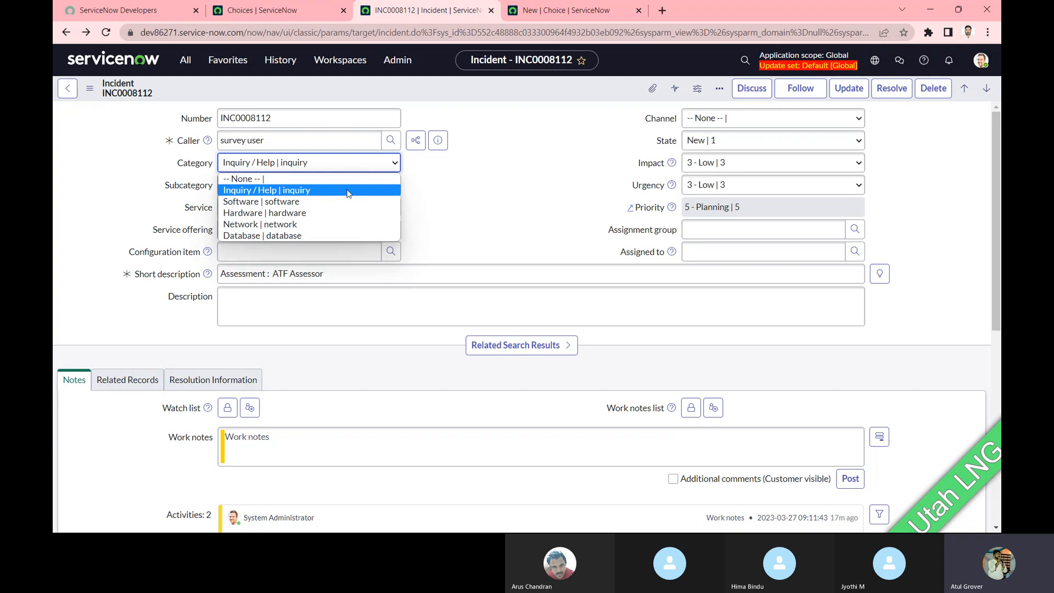
{"action": "right_click", "coordinate": [194, 163]}
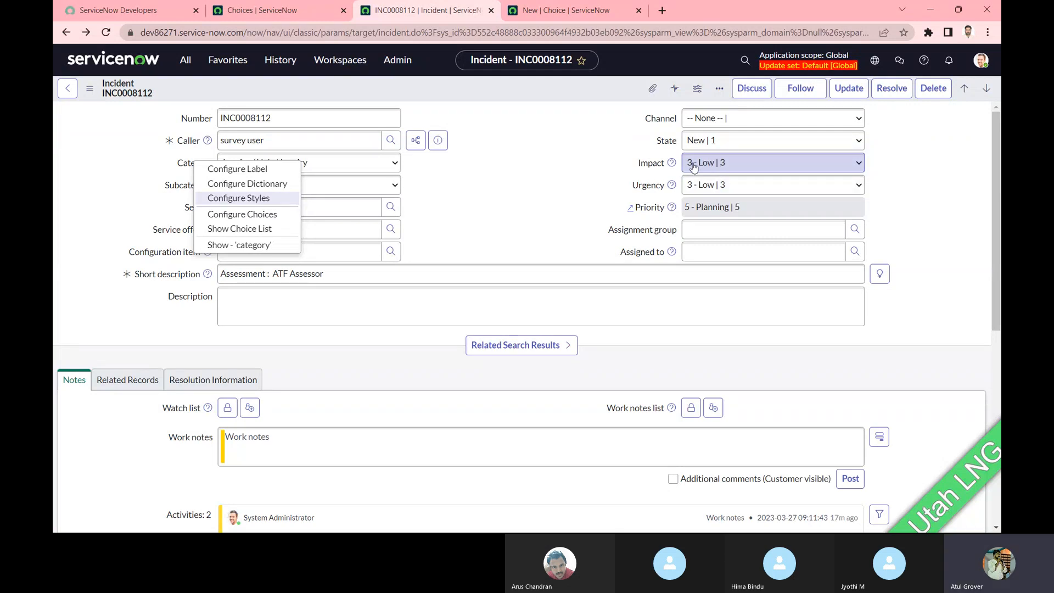
{"action": "right_click", "coordinate": [645, 164]}
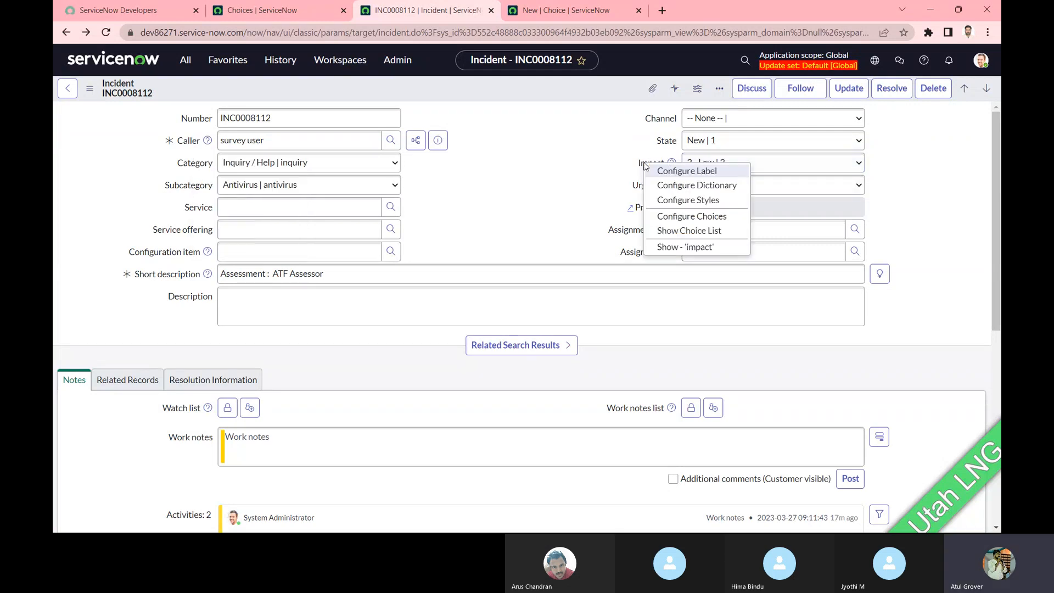
{"action": "left_click", "coordinate": [687, 231]}
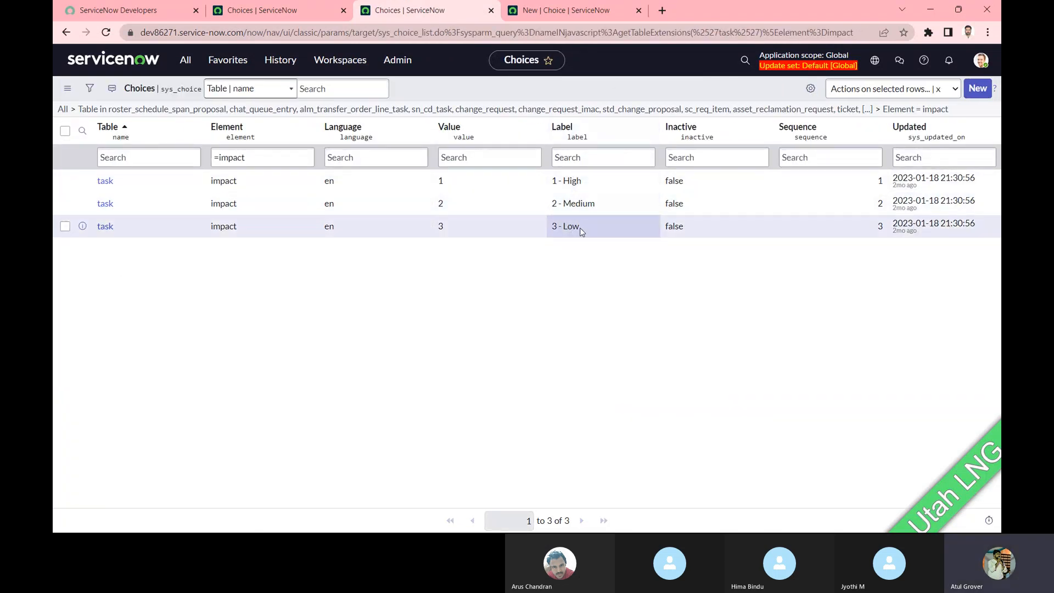
{"action": "left_click_drag", "start_coordinate": [582, 228], "coordinate": [552, 226]}
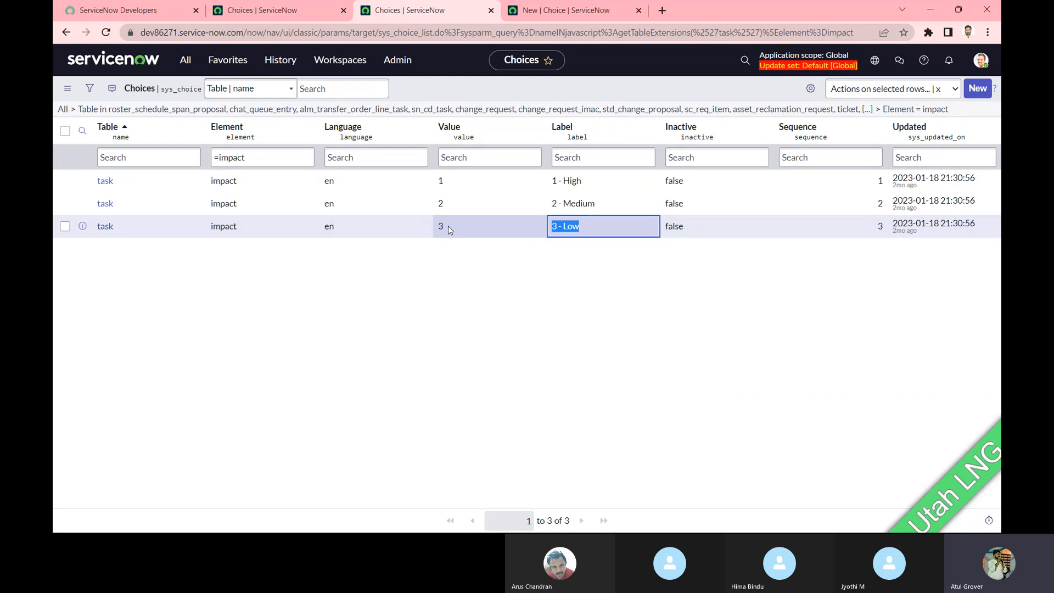
{"action": "left_click_drag", "start_coordinate": [447, 225], "coordinate": [438, 229]}
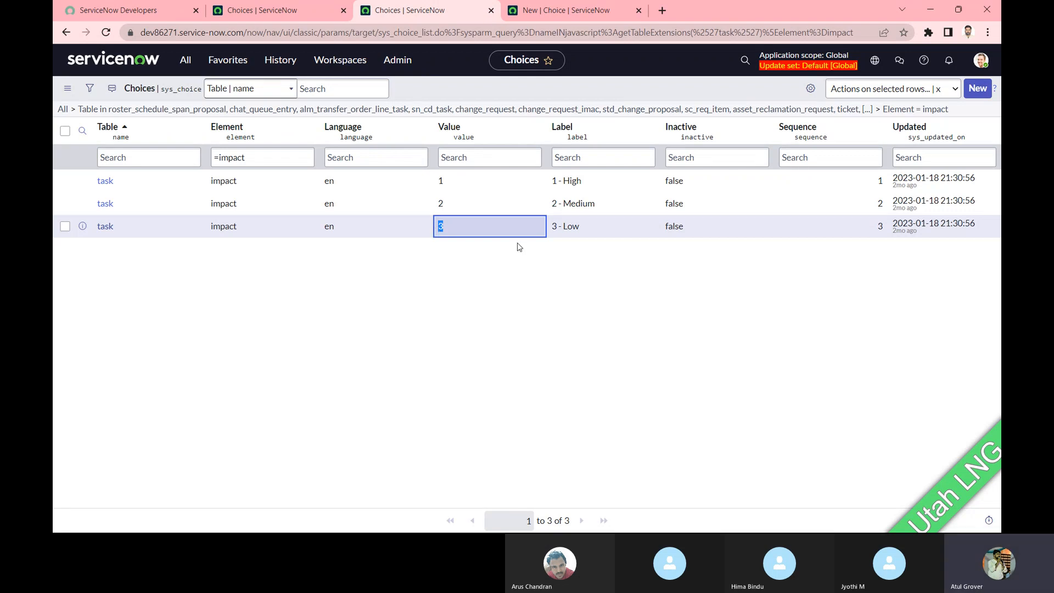
- Return to the incident form and replace its Short description with "Hello" to trigger the related search
{"action": "left_click", "coordinate": [67, 34]}
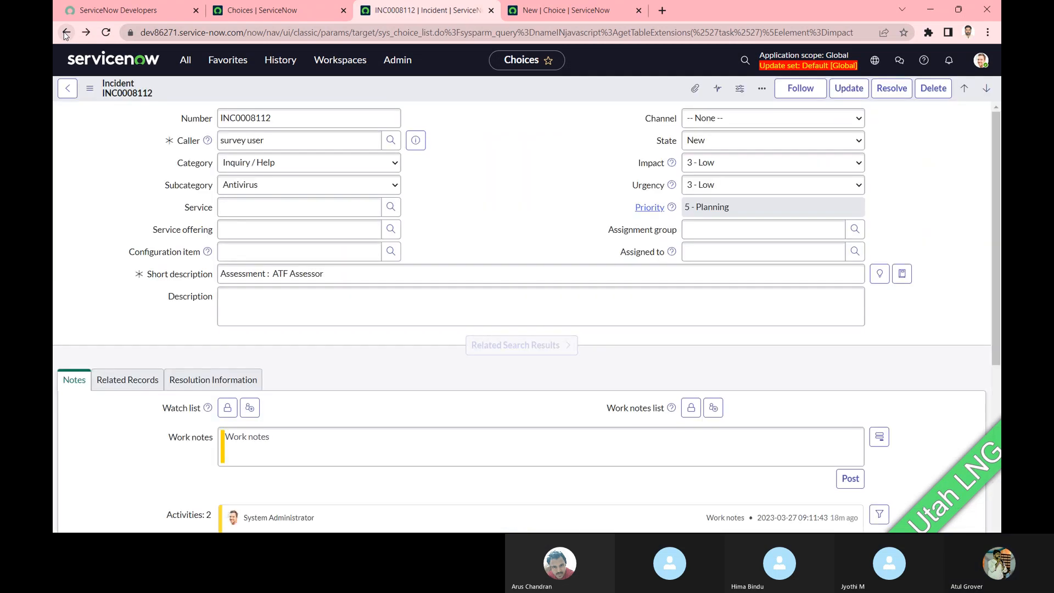
{"action": "scroll", "coordinate": [510, 244], "scroll_direction": "down", "scroll_amount": 2}
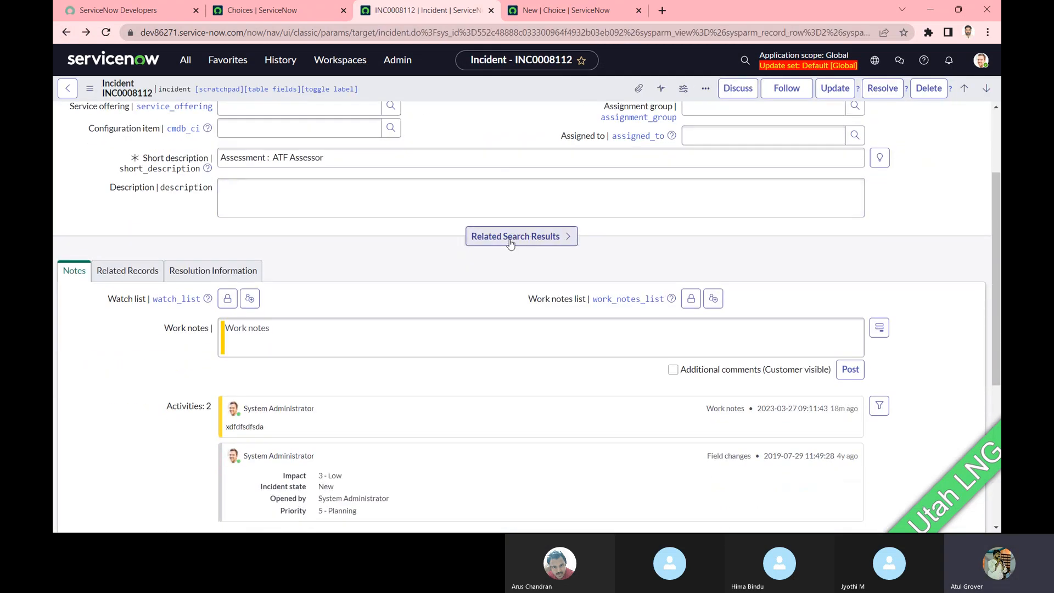
{"action": "left_click", "coordinate": [170, 160]}
{"action": "type", "text": "H"}
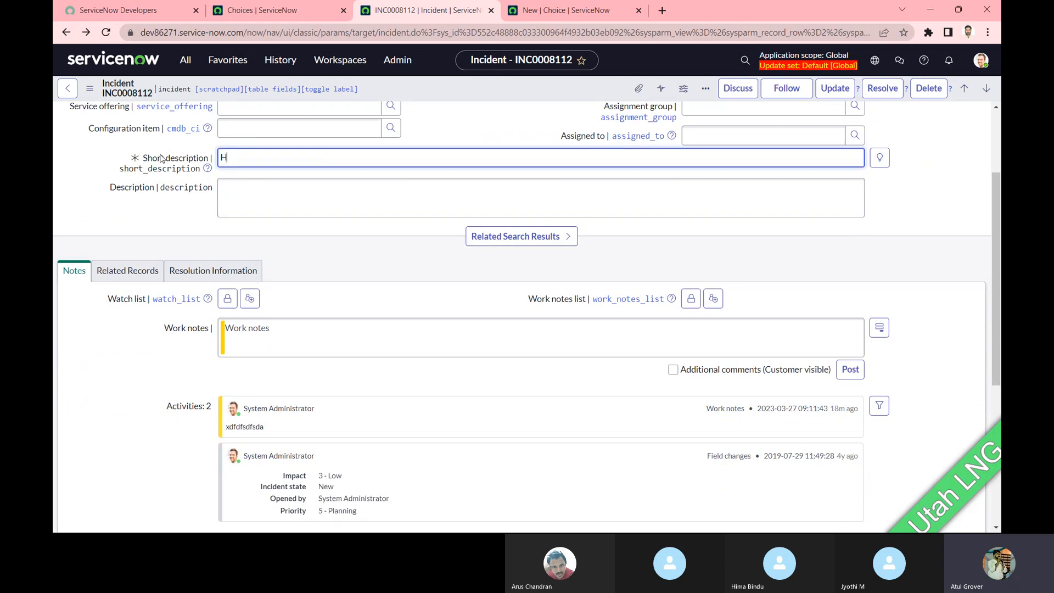
{"action": "type", "text": "ello"}
{"action": "key", "text": "Tab"}
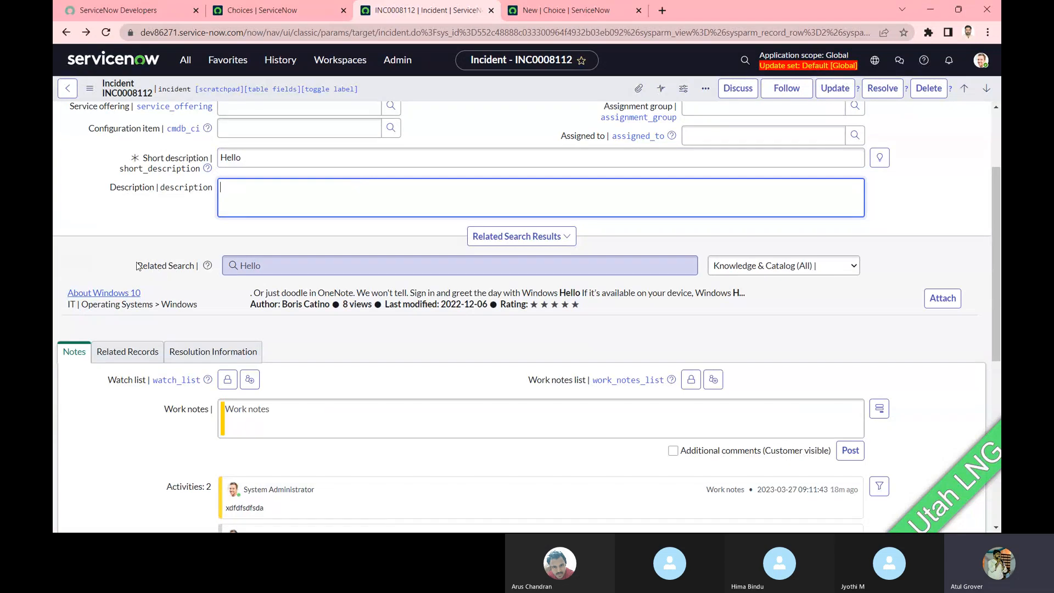
- Highlight the Related Search label, try its context options, and place the cursor in its search box
{"action": "left_click_drag", "start_coordinate": [139, 266], "coordinate": [200, 269]}
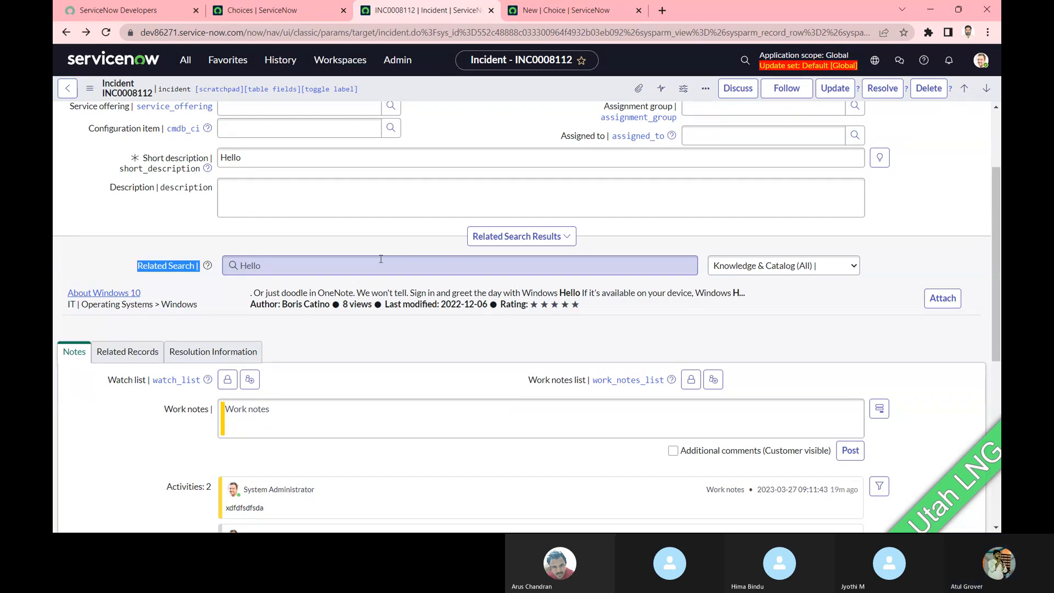
{"action": "right_click", "coordinate": [157, 267]}
{"action": "left_click", "coordinate": [141, 269]}
{"action": "left_click", "coordinate": [142, 269]}
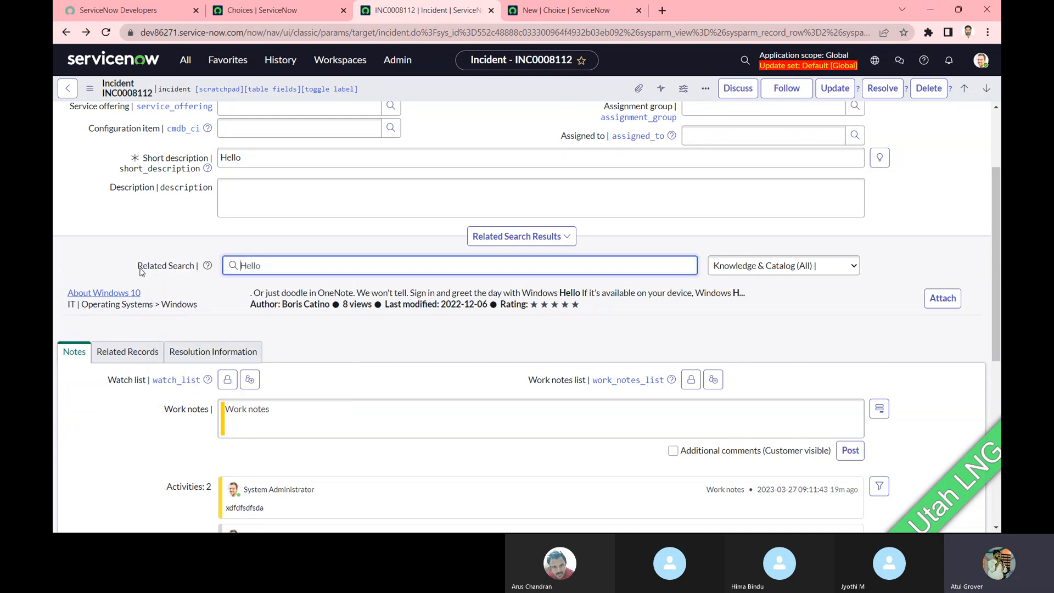
- Try the Related Search label's context options, and show and dismiss the Description field's type and value details
{"action": "right_click", "coordinate": [141, 271]}
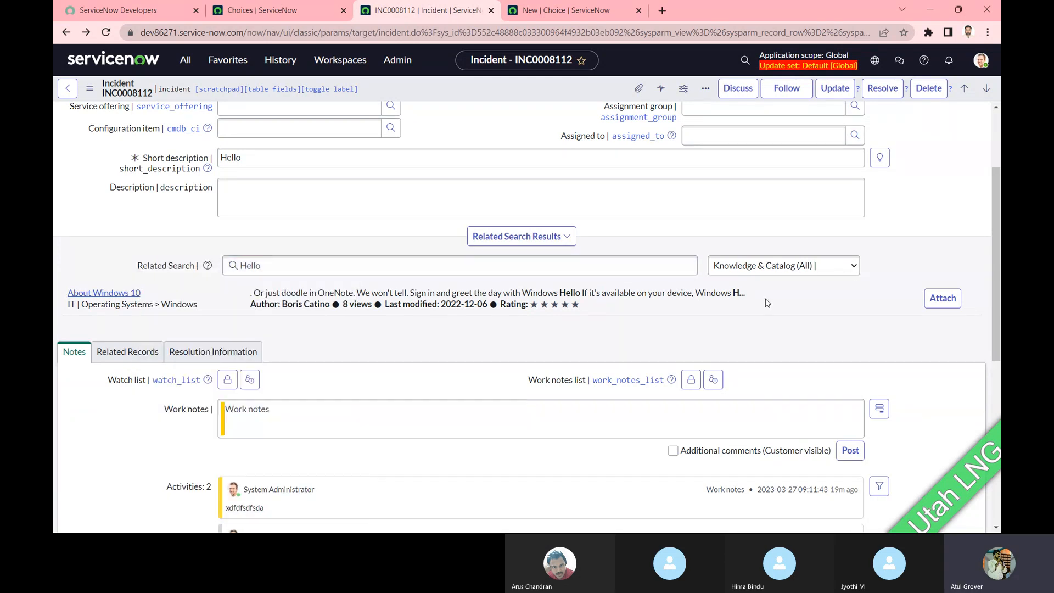
{"action": "key", "text": "Escape"}
{"action": "right_click", "coordinate": [159, 269]}
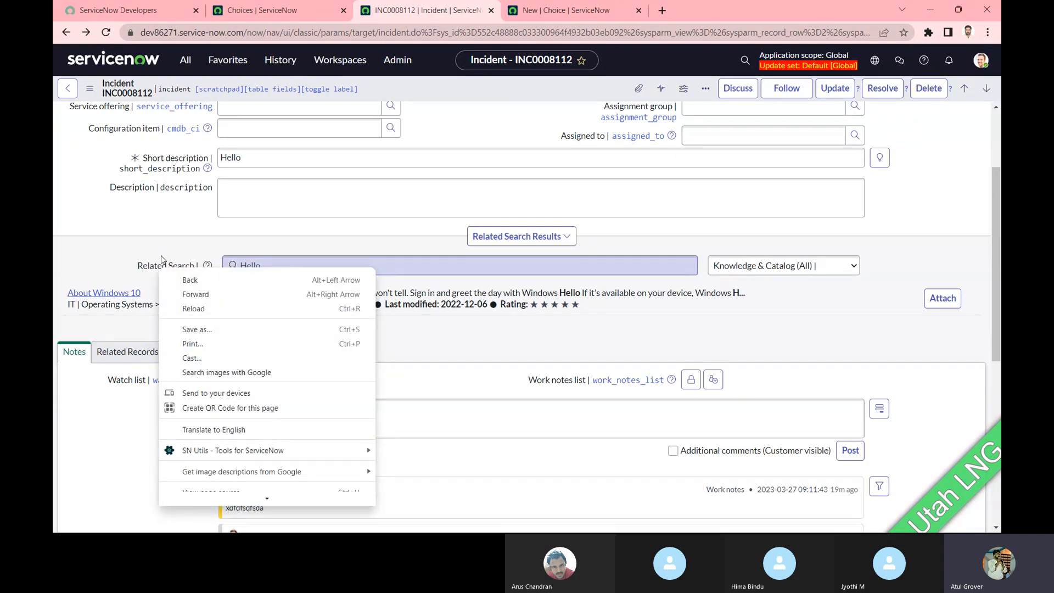
{"action": "key", "text": "Escape"}
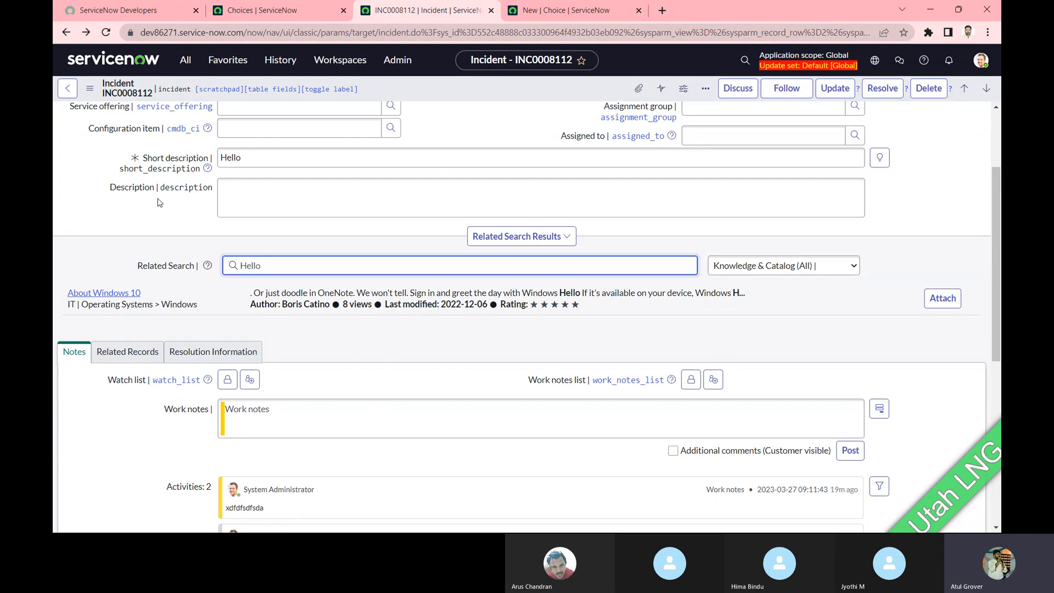
{"action": "double_click", "coordinate": [141, 187]}
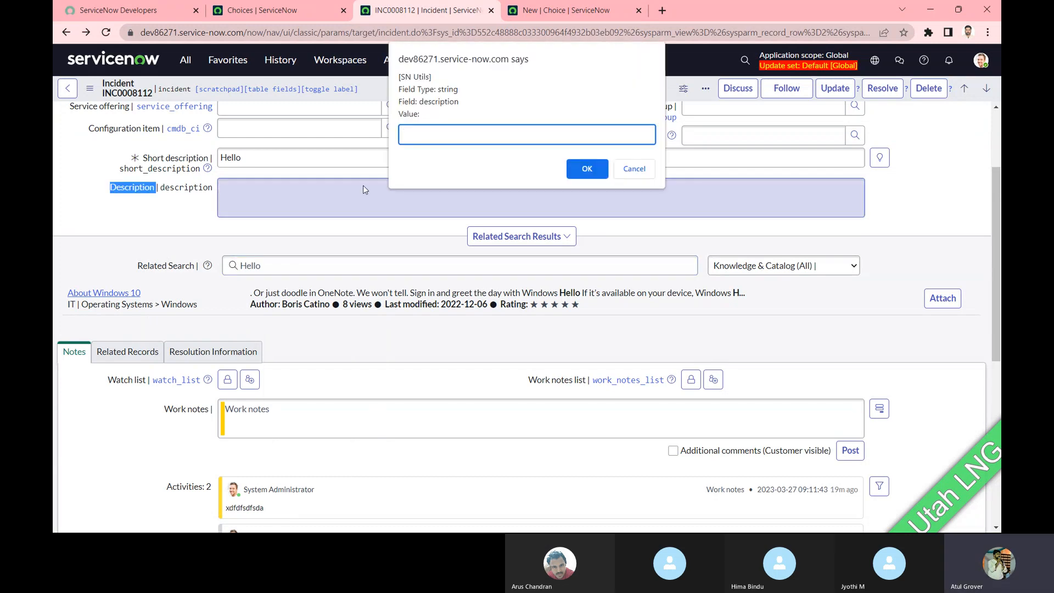
{"action": "left_click", "coordinate": [634, 169]}
- Highlight the words of the Related Search label and view the list of available search sources without changing the selection
{"action": "double_click", "coordinate": [159, 267]}
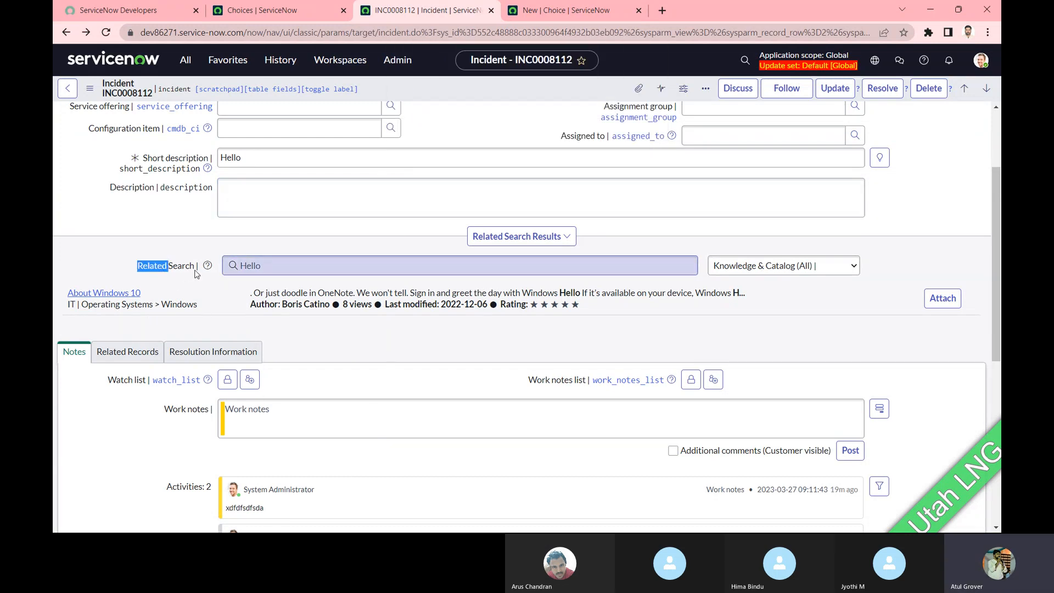
{"action": "double_click", "coordinate": [182, 268]}
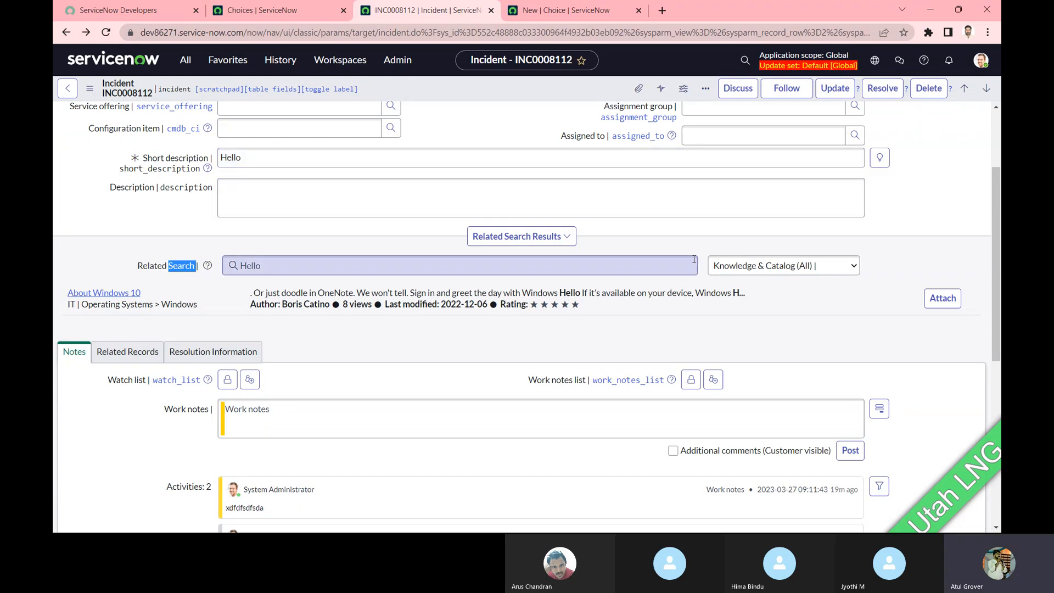
{"action": "left_click", "coordinate": [755, 267]}
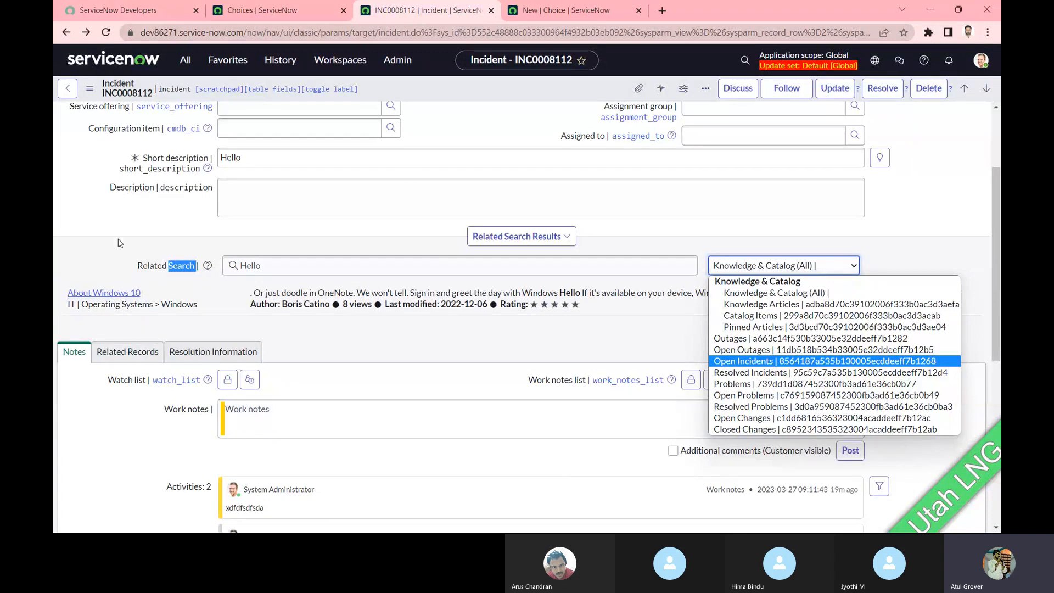
{"action": "left_click", "coordinate": [117, 226]}
- Show the Watch list field's dictionary information, examine its type and reference, and close it
{"action": "scroll", "coordinate": [117, 225], "scroll_direction": "down", "scroll_amount": 2}
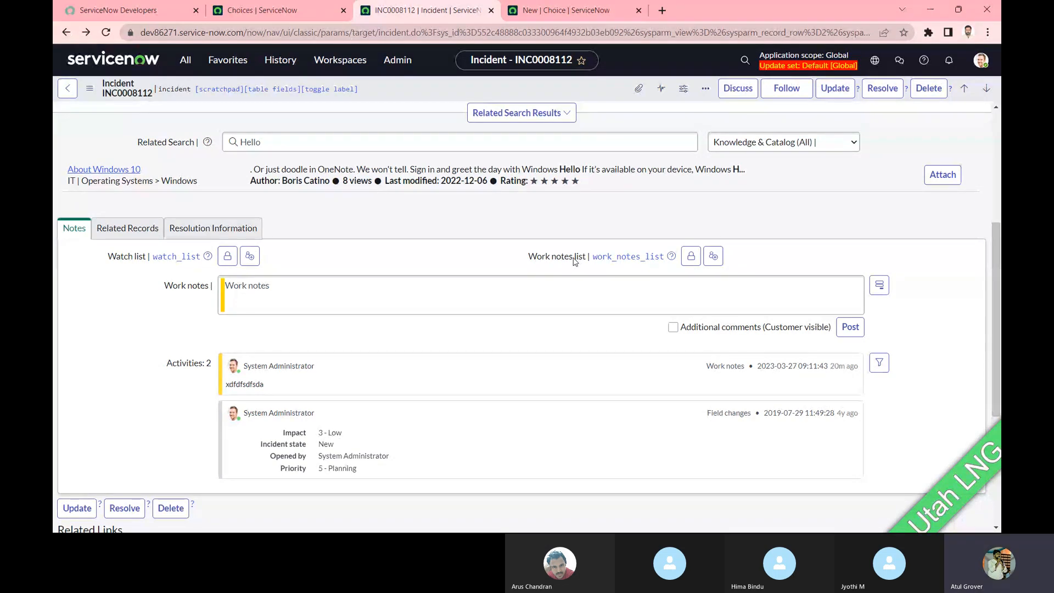
{"action": "right_click", "coordinate": [122, 262]}
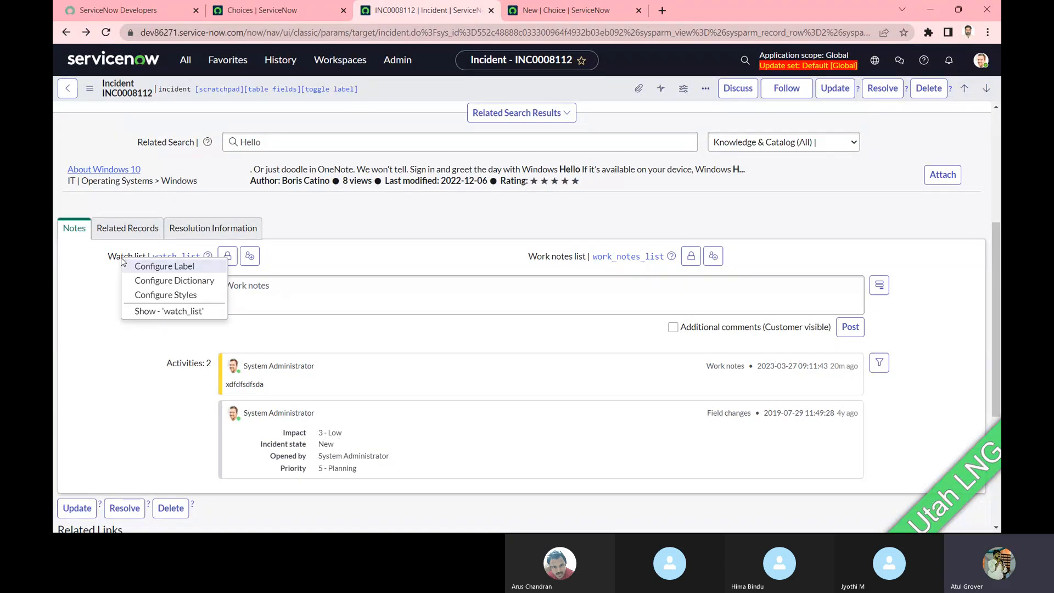
{"action": "left_click", "coordinate": [162, 314]}
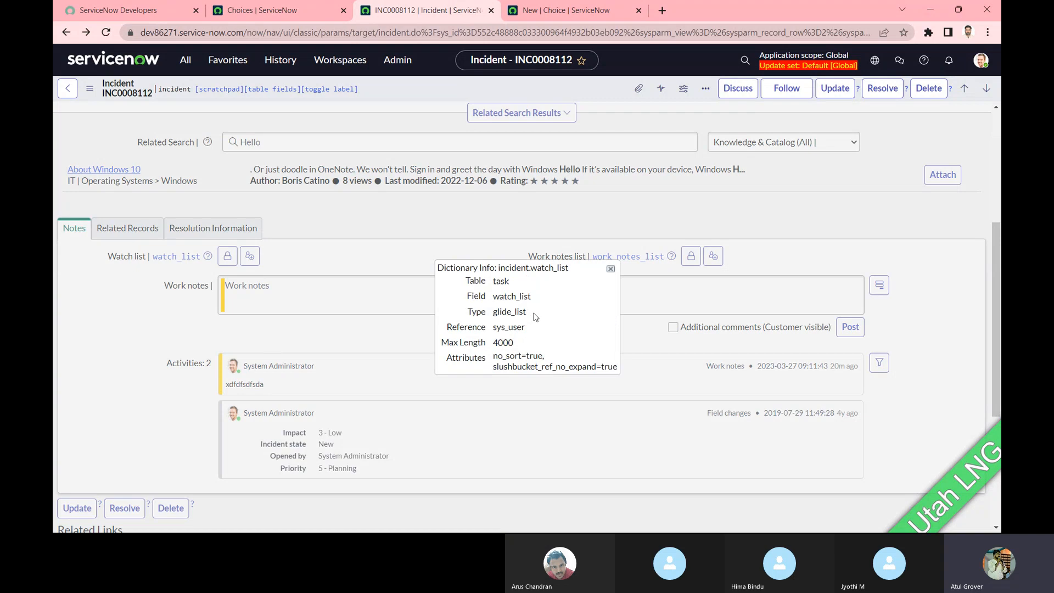
{"action": "left_click_drag", "start_coordinate": [527, 322], "coordinate": [494, 322]}
{"action": "left_click", "coordinate": [610, 268]}
- Show the Work notes list field's dictionary information, highlight its type, and close it
{"action": "right_click", "coordinate": [556, 257]}
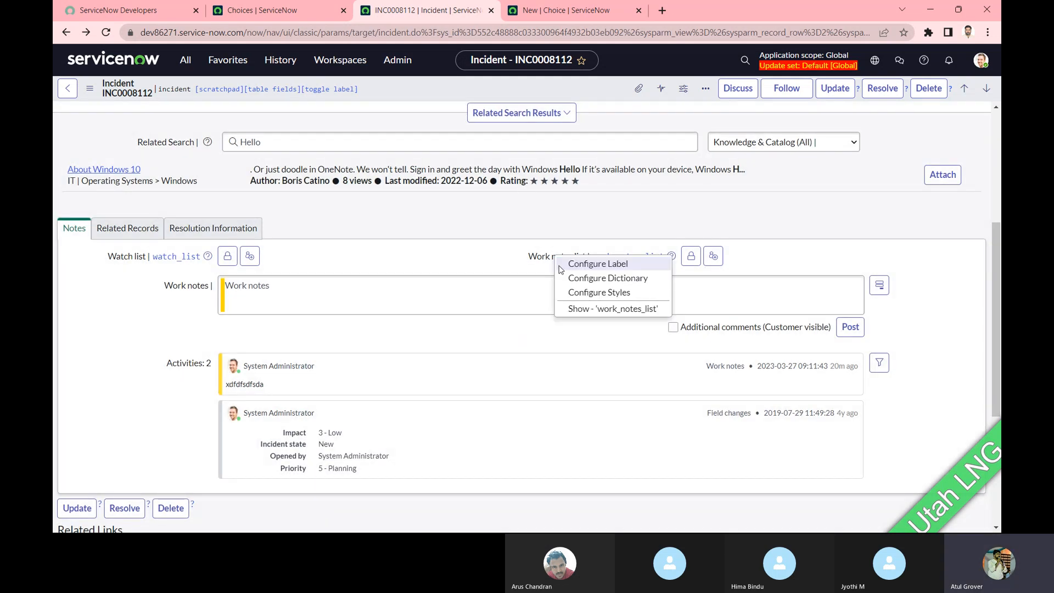
{"action": "left_click", "coordinate": [592, 309]}
{"action": "left_click_drag", "start_coordinate": [531, 317], "coordinate": [490, 318]}
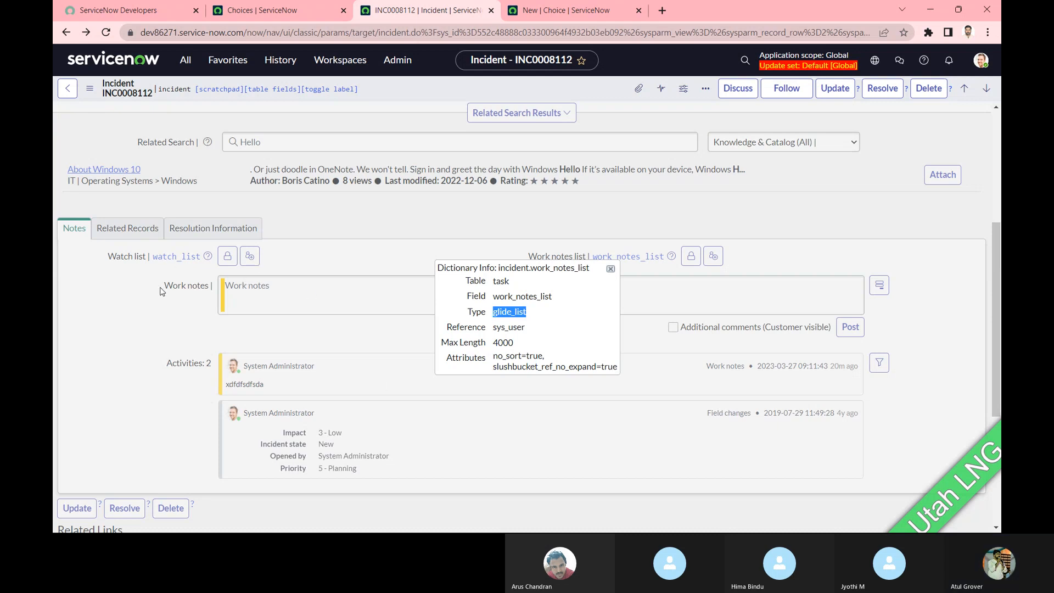
{"action": "left_click", "coordinate": [612, 268]}
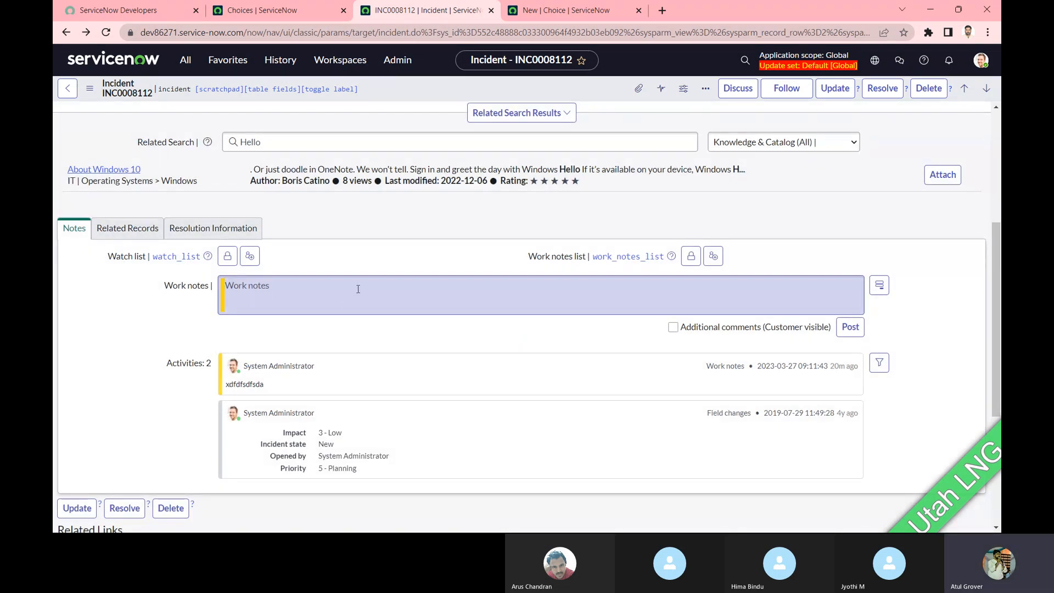
- Try the Work notes label's context options, open the page source, and return to the incident form
{"action": "right_click", "coordinate": [165, 299]}
{"action": "left_click", "coordinate": [175, 293]}
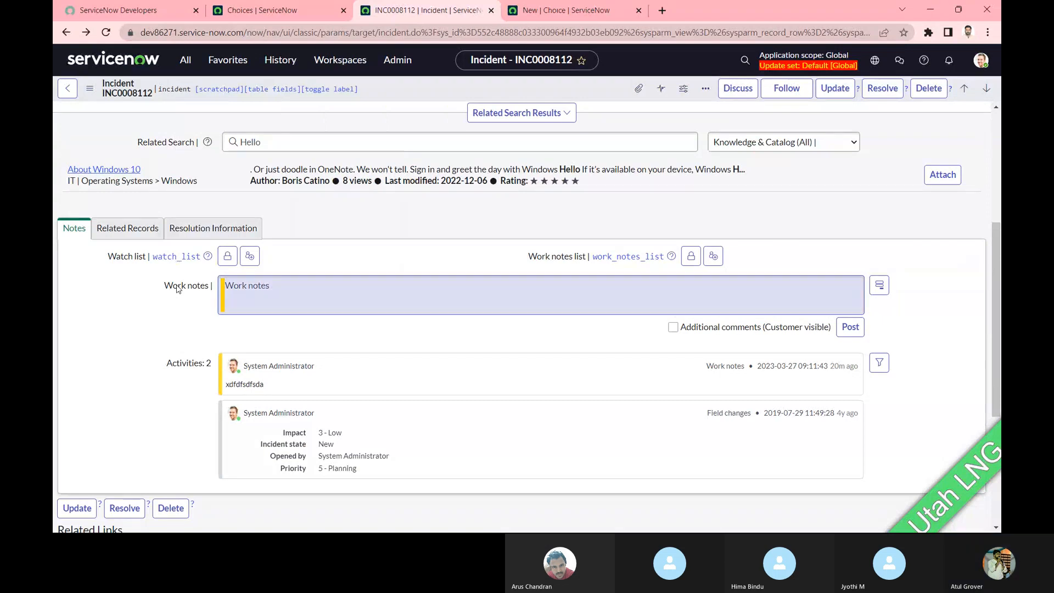
{"action": "right_click", "coordinate": [176, 289]}
{"action": "key", "text": "ctrl+u"}
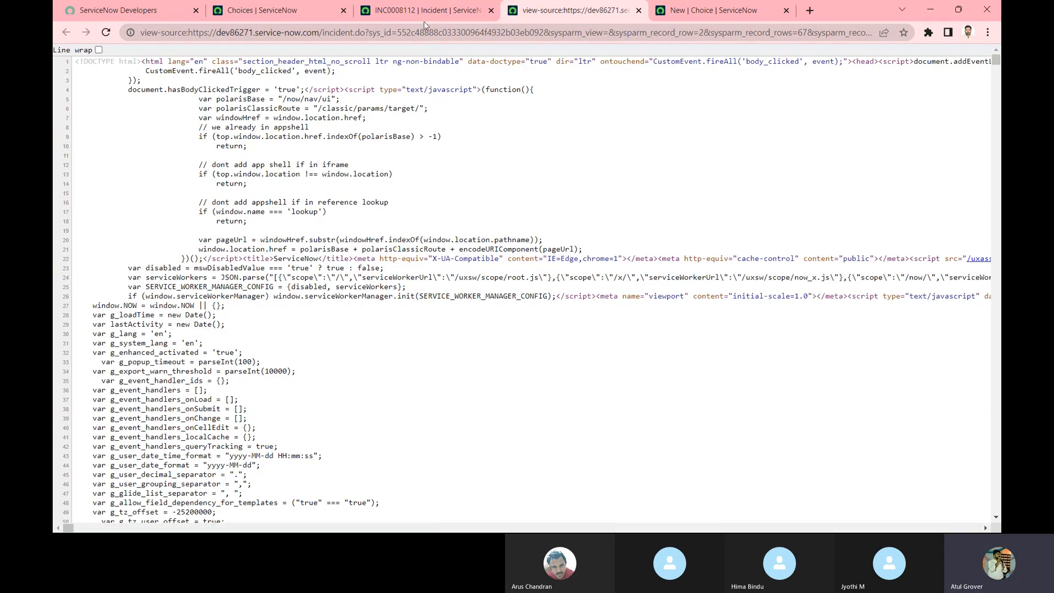
{"action": "left_click", "coordinate": [426, 16]}
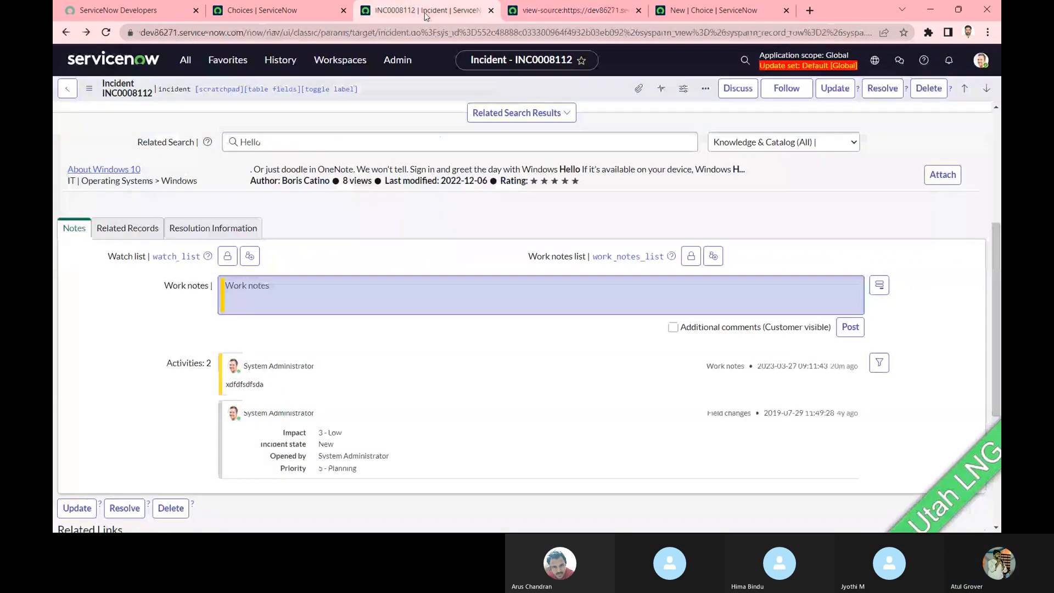
{"action": "right_click", "coordinate": [176, 289]}
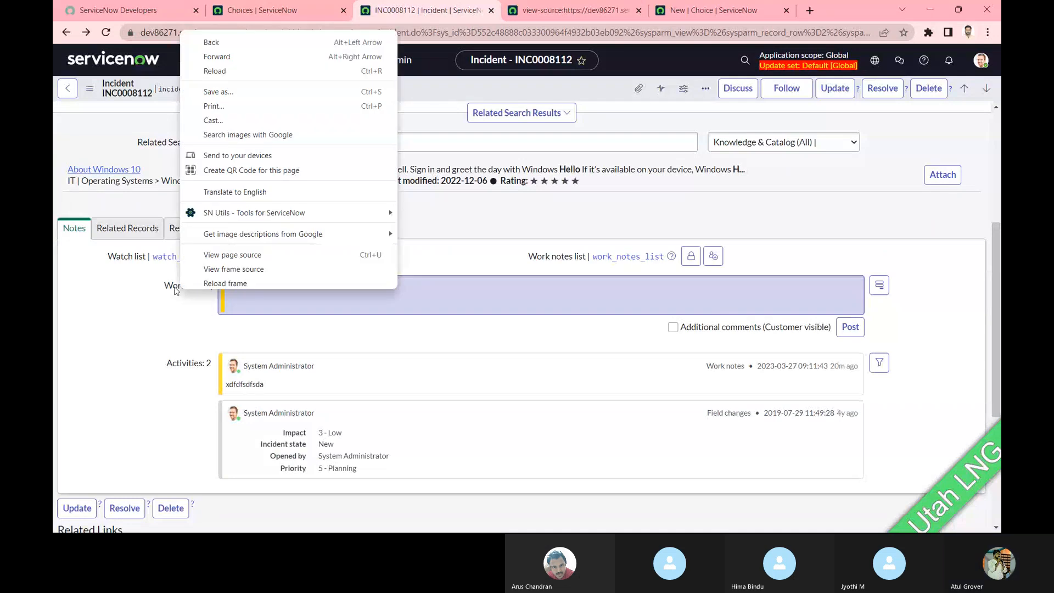
{"action": "left_click", "coordinate": [177, 290]}
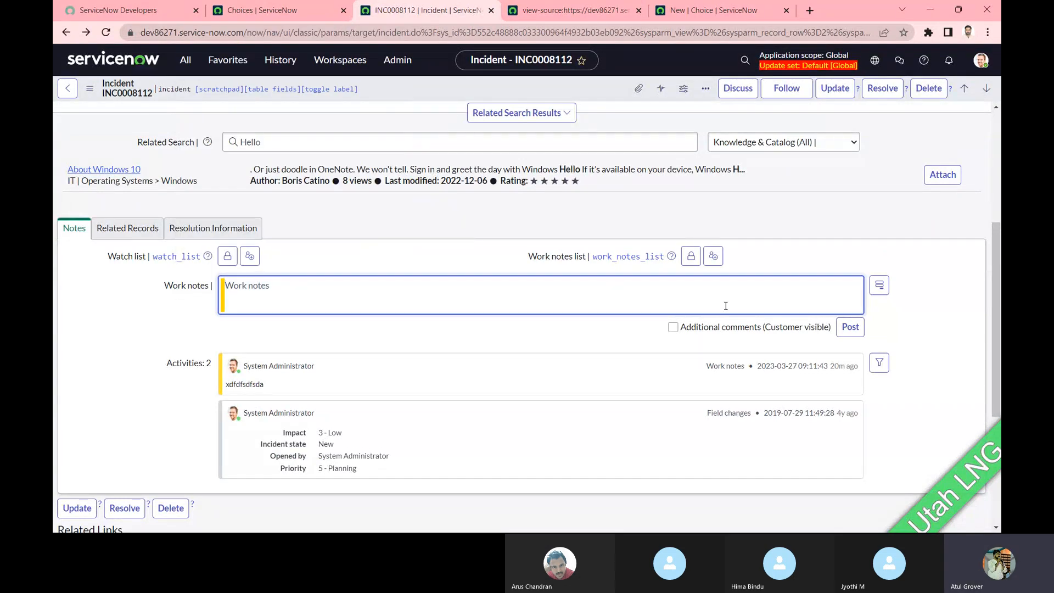
- Enable Additional comments (Customer visible) and try the context options of the comments field's label
{"action": "left_click", "coordinate": [718, 329]}
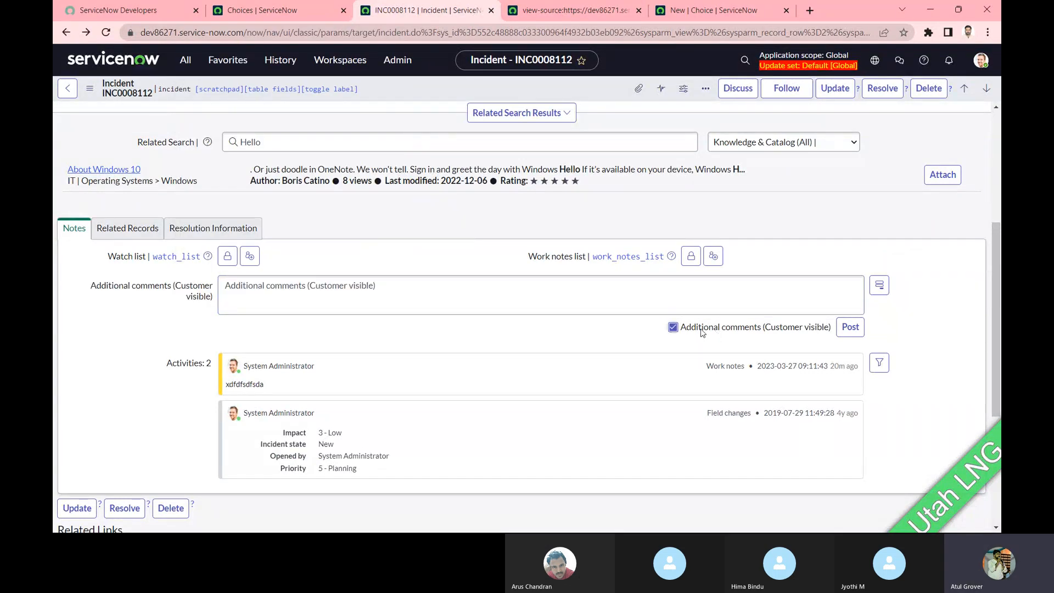
{"action": "right_click", "coordinate": [182, 291]}
{"action": "left_click", "coordinate": [165, 307]}
{"action": "scroll", "coordinate": [165, 307], "scroll_direction": "up", "scroll_amount": 3}
{"action": "scroll", "coordinate": [165, 307], "scroll_direction": "down", "scroll_amount": 3}
{"action": "left_click", "coordinate": [170, 284]}
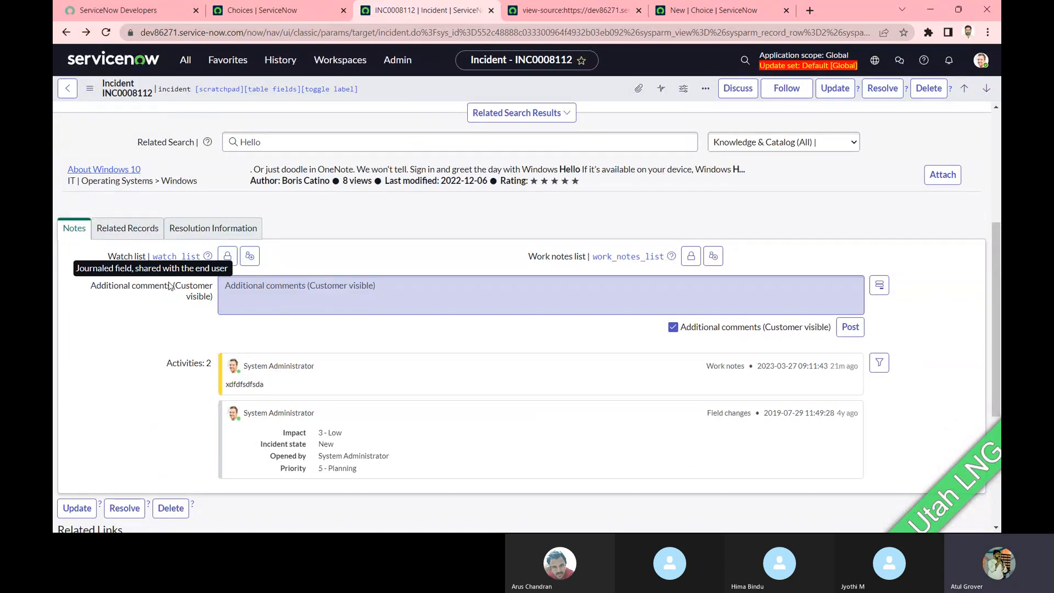
- Try the context options of the Activities label
{"action": "right_click", "coordinate": [189, 362]}
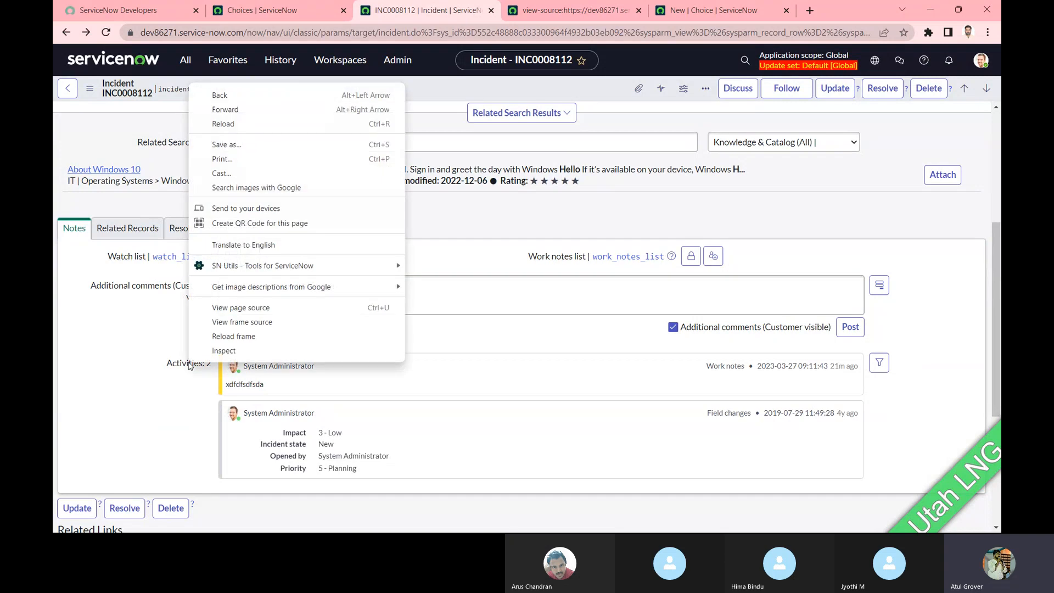
{"action": "left_click", "coordinate": [180, 362]}
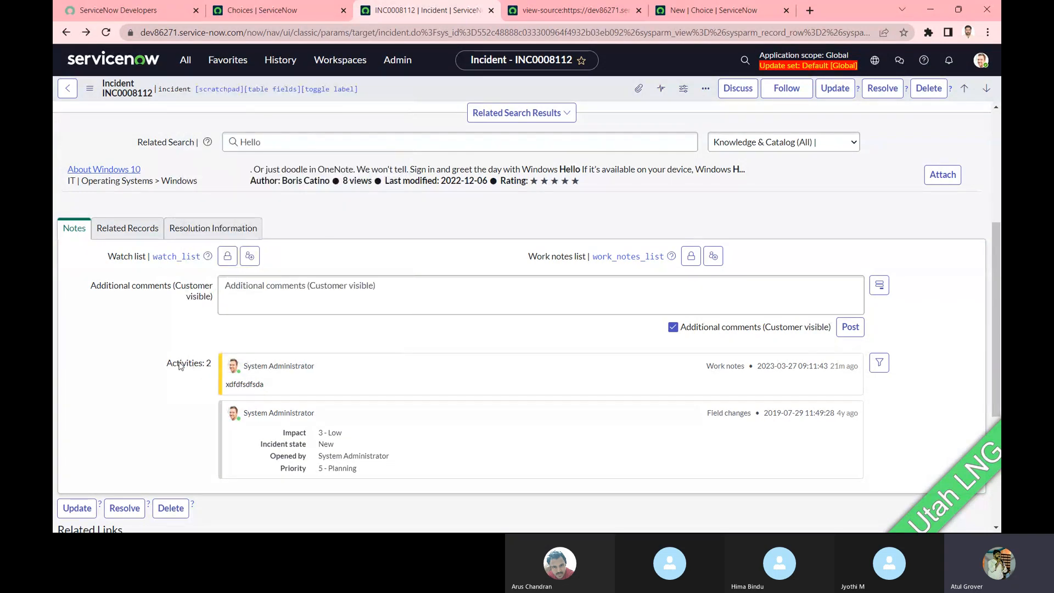
{"action": "right_click", "coordinate": [180, 363]}
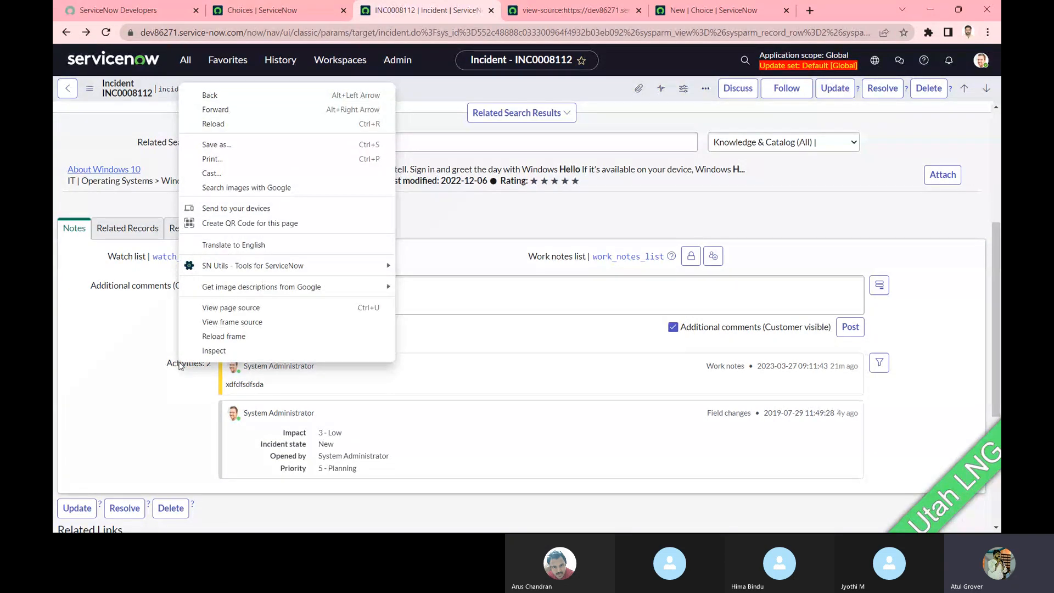
- Open all configurations for the incident table and show its dictionary entries
{"action": "right_click", "coordinate": [462, 91]}
{"action": "mouse_move", "coordinate": [576, 258]}
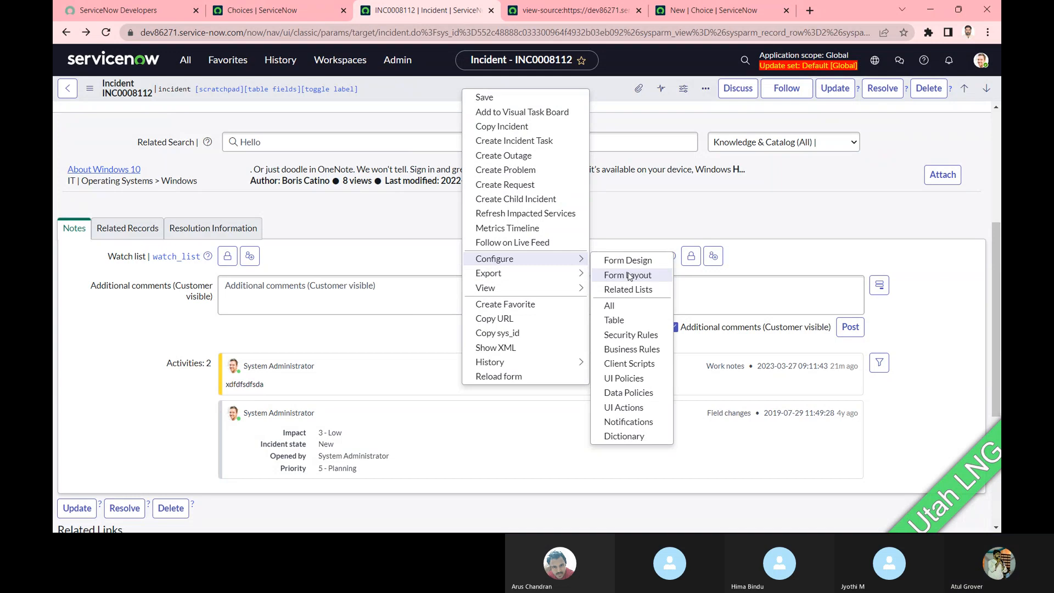
{"action": "left_click", "coordinate": [620, 310]}
{"action": "left_click", "coordinate": [590, 100]}
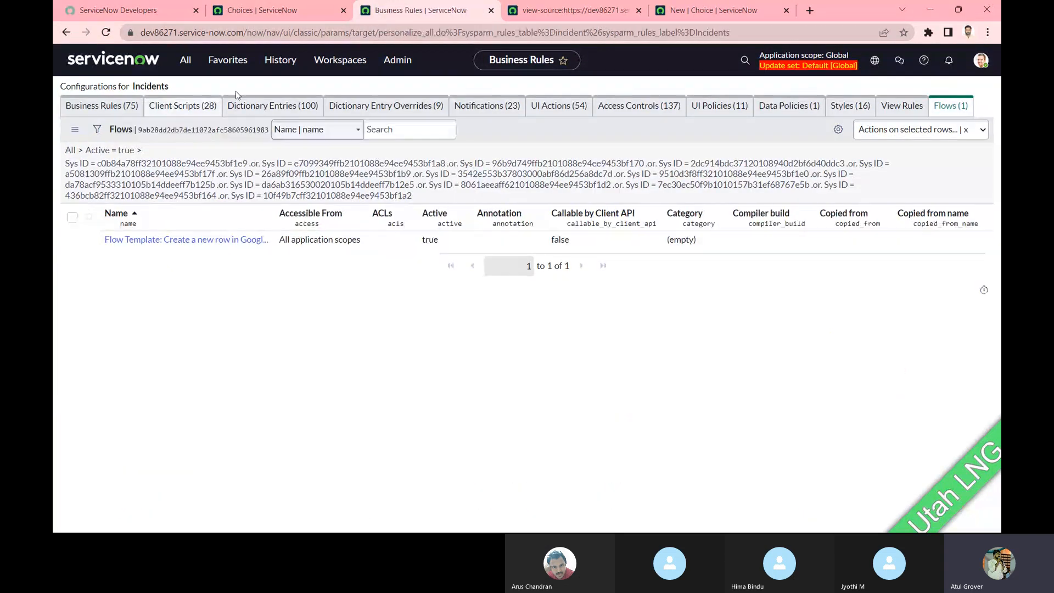
{"action": "left_click", "coordinate": [254, 105]}
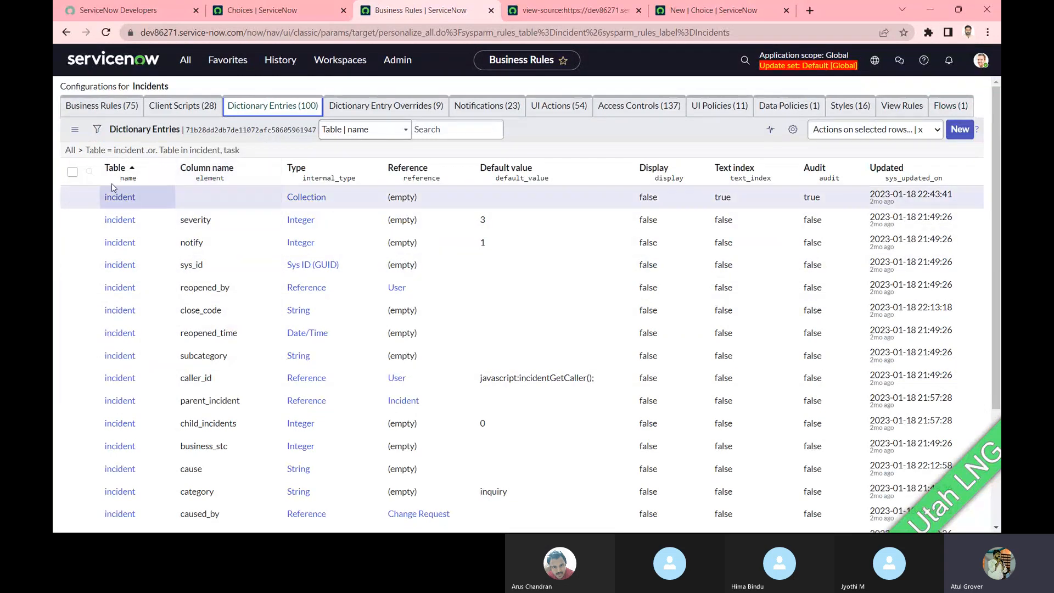
- Search the dictionary entries by column name for "work" and highlight the type of the work_notes entry
{"action": "left_click", "coordinate": [89, 172]}
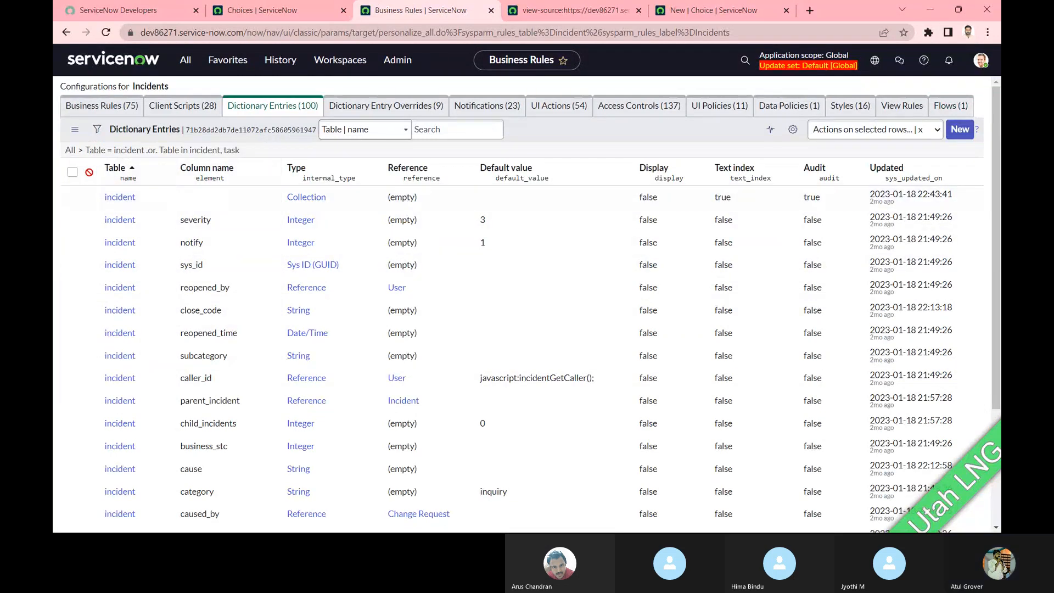
{"action": "left_click", "coordinate": [388, 131]}
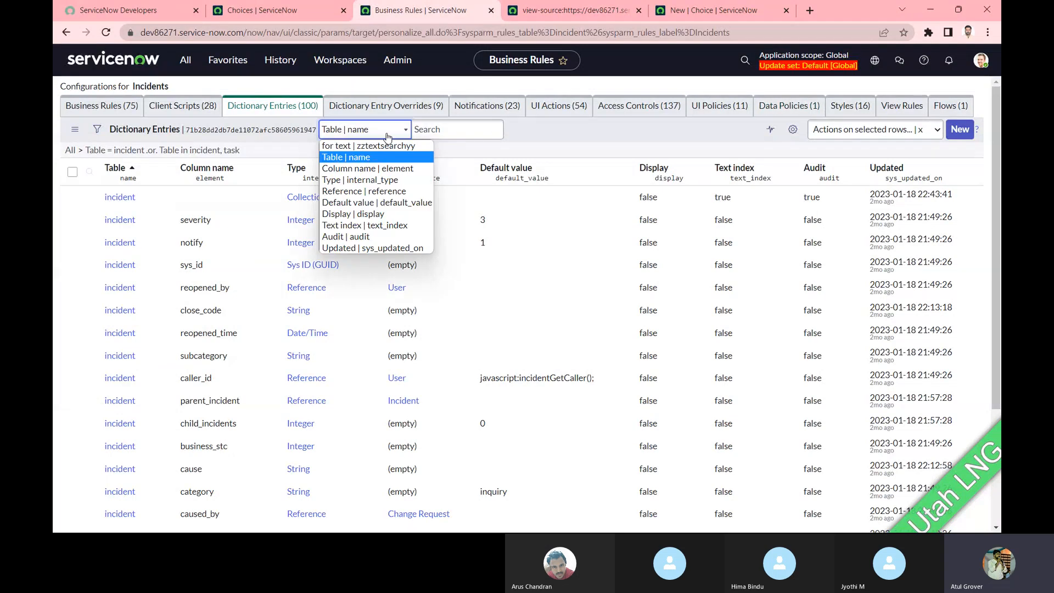
{"action": "left_click", "coordinate": [368, 168]}
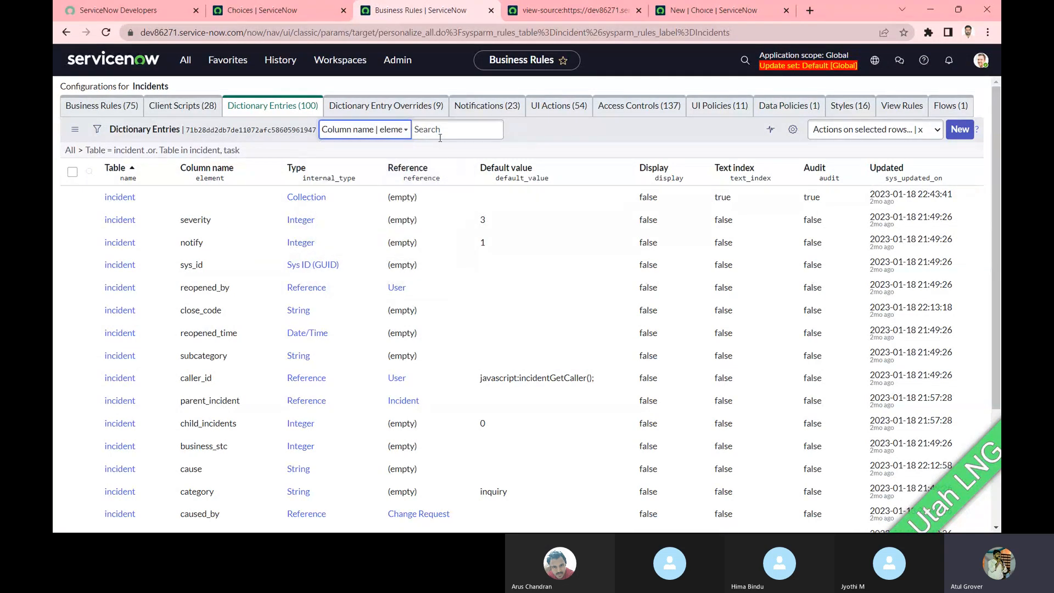
{"action": "left_click", "coordinate": [442, 129]}
{"action": "type", "text": "wor"}
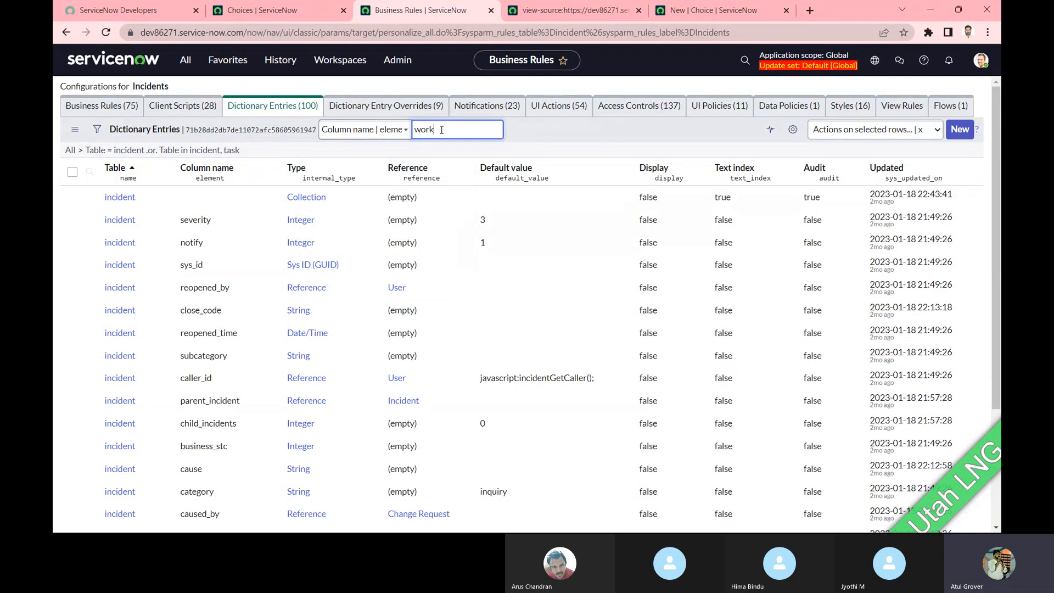
{"action": "type", "text": "k"}
{"action": "key", "text": "Return"}
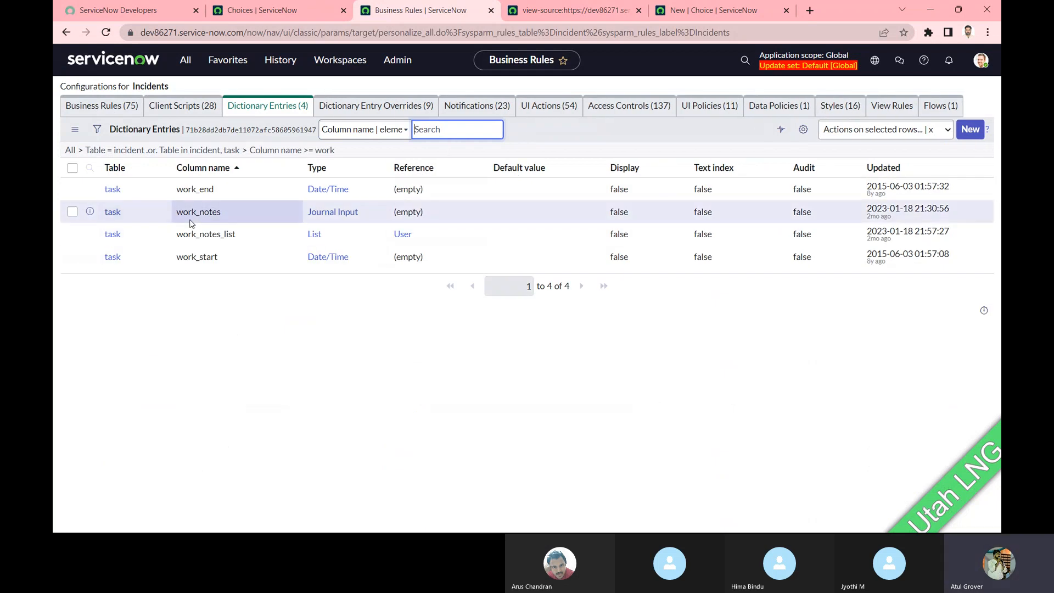
{"action": "left_click_drag", "start_coordinate": [370, 214], "coordinate": [308, 214]}
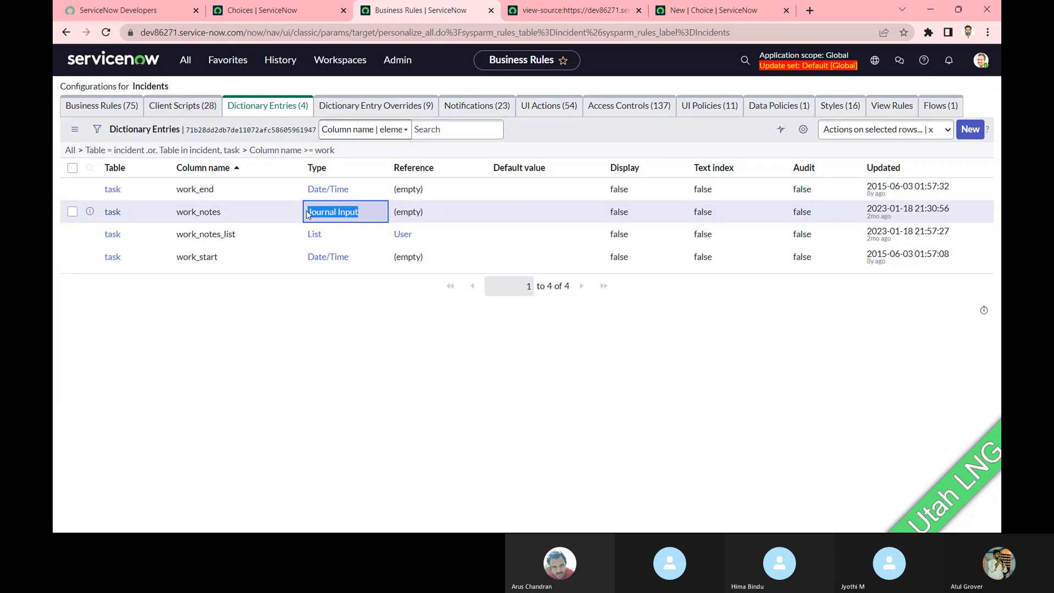
- Search the dictionary entries' column names for "customer"
{"action": "left_click", "coordinate": [442, 128]}
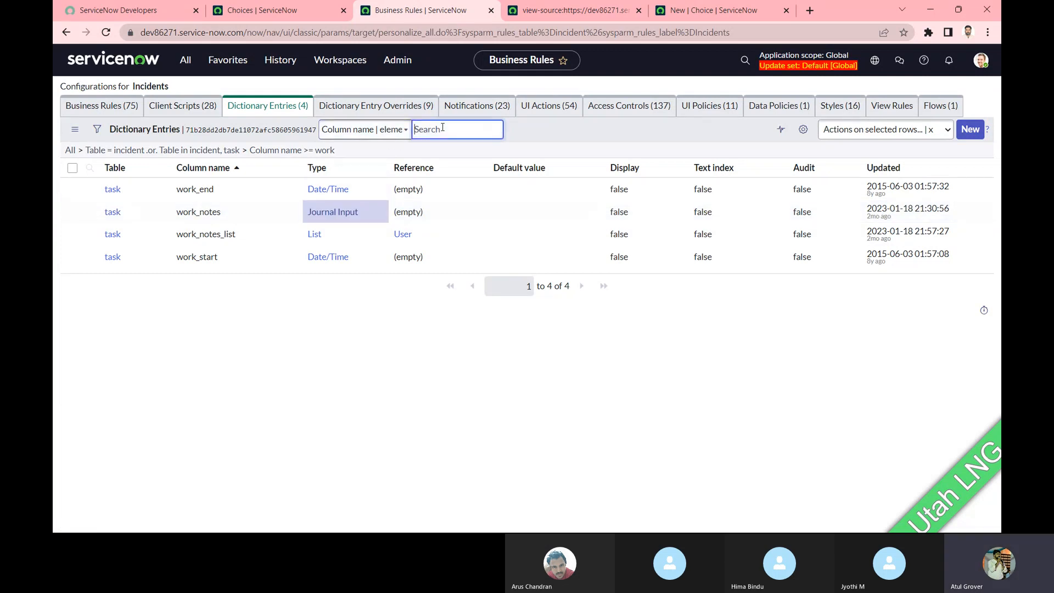
{"action": "type", "text": "customer"}
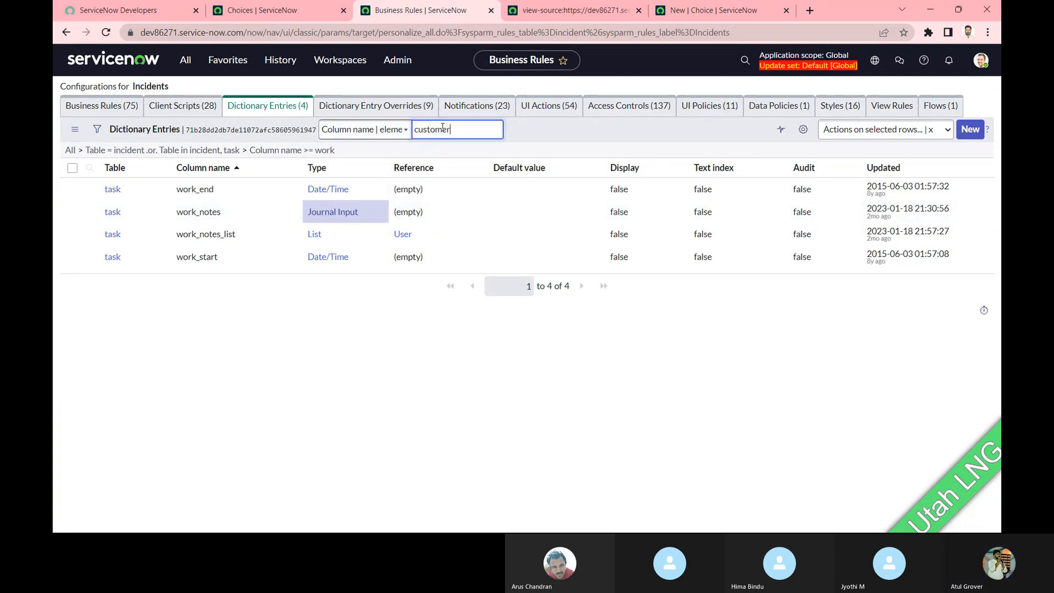
{"action": "key", "text": "ctrl+a"}
{"action": "key", "text": "BackSpace"}
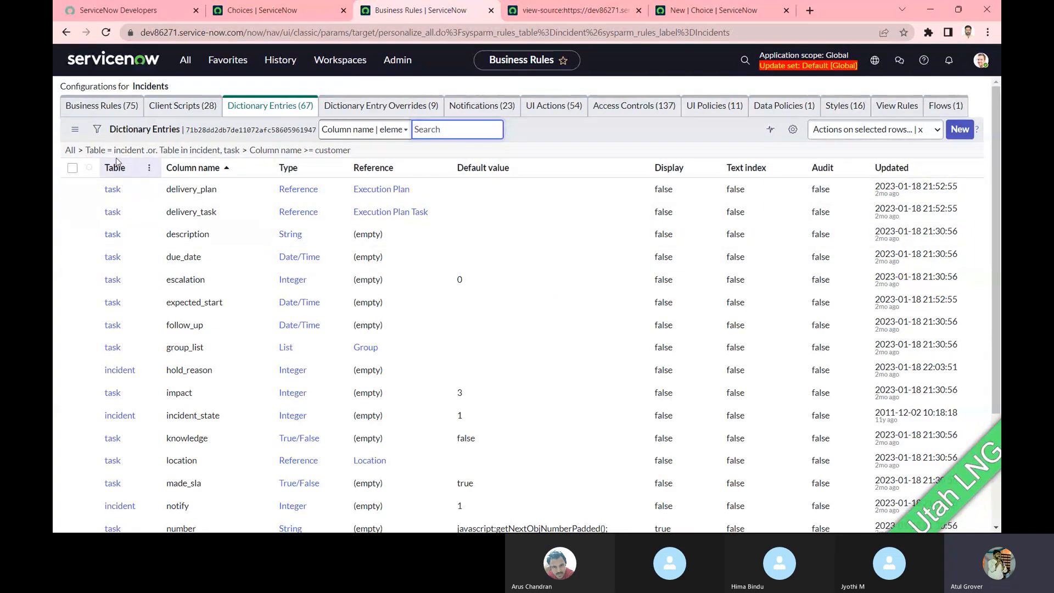
- Search the dictionary entries for column names containing "visible" using the wildcard term "*visible"
{"action": "scroll", "coordinate": [258, 305], "scroll_direction": "down", "scroll_amount": 3}
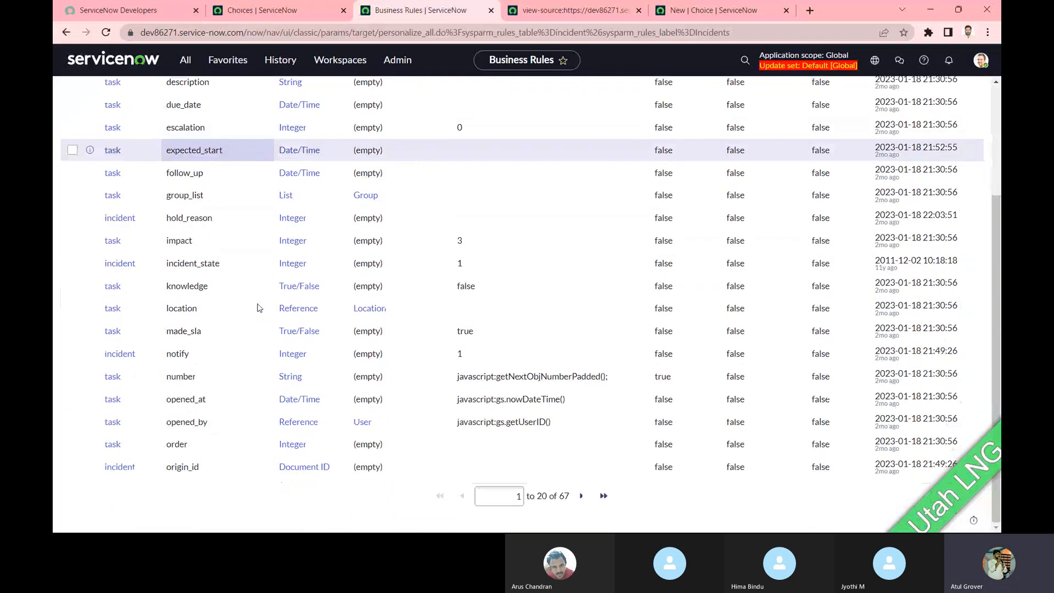
{"action": "scroll", "coordinate": [258, 308], "scroll_direction": "up", "scroll_amount": 3}
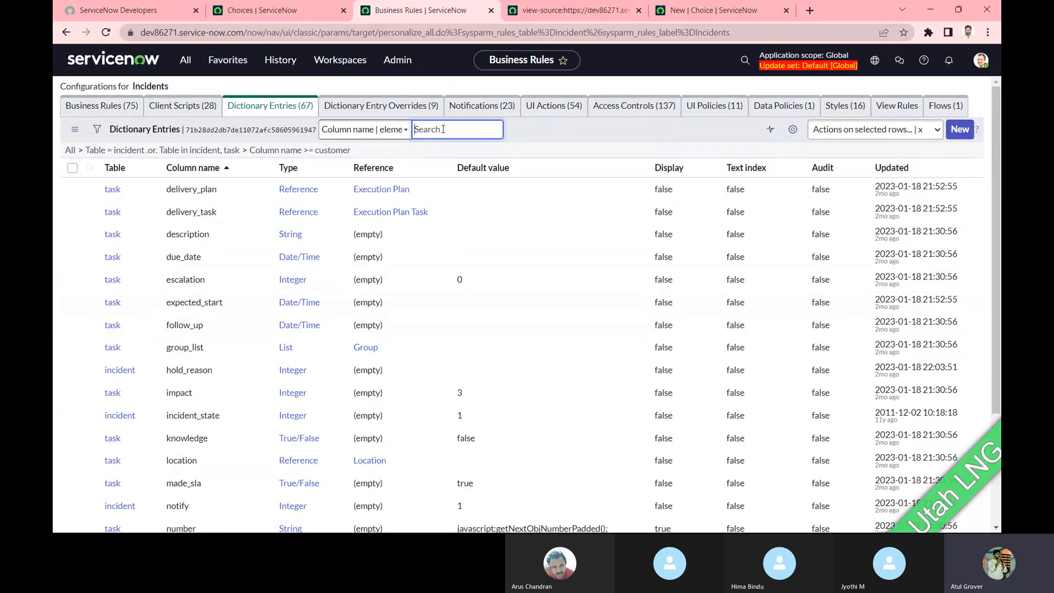
{"action": "type", "text": "*visi"}
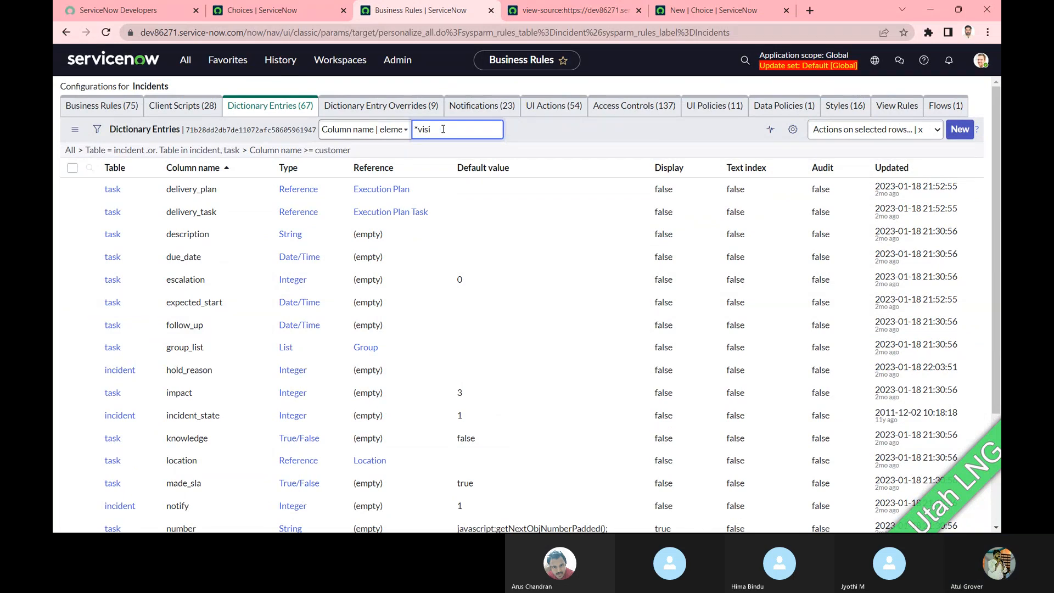
{"action": "type", "text": "uble"}
{"action": "key", "text": "Return"}
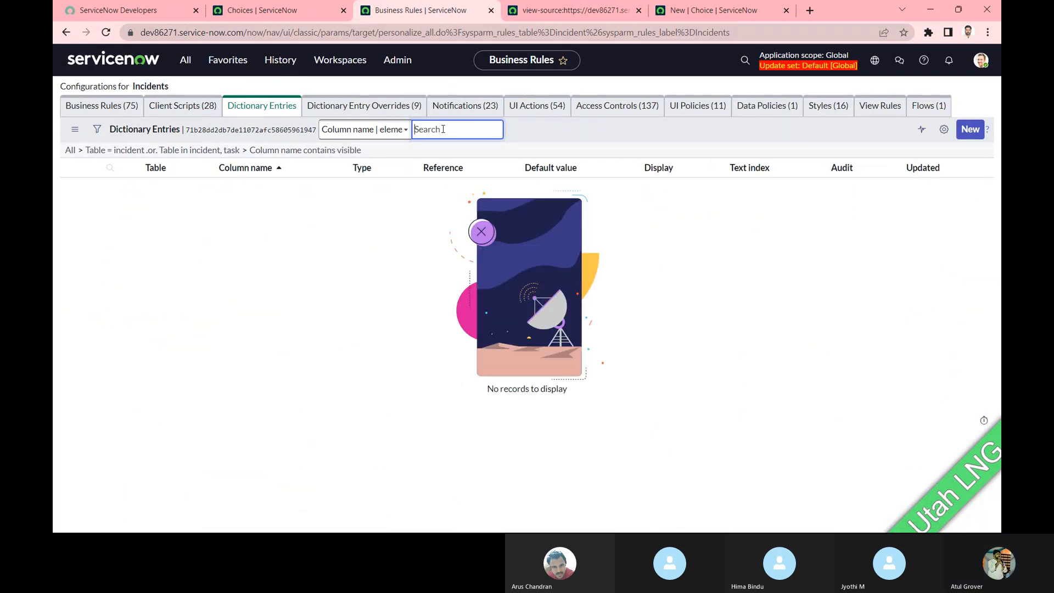
- Search the dictionary entries' column names for "addi" and go to the second page of the list
{"action": "left_click", "coordinate": [271, 10]}
{"action": "left_click", "coordinate": [599, 8]}
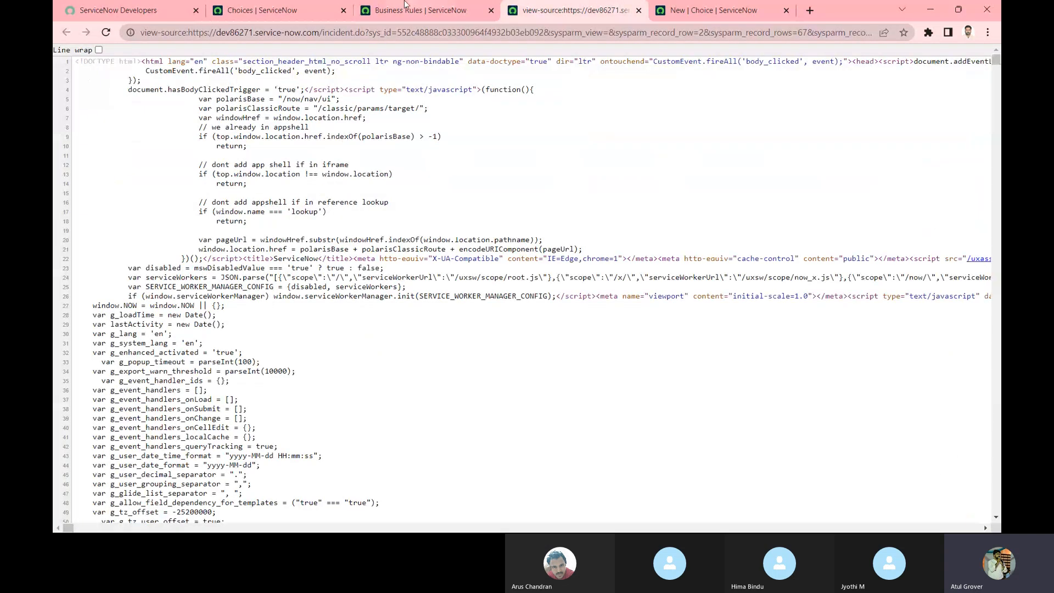
{"action": "left_click", "coordinate": [421, 10]}
{"action": "type", "text": "addi"}
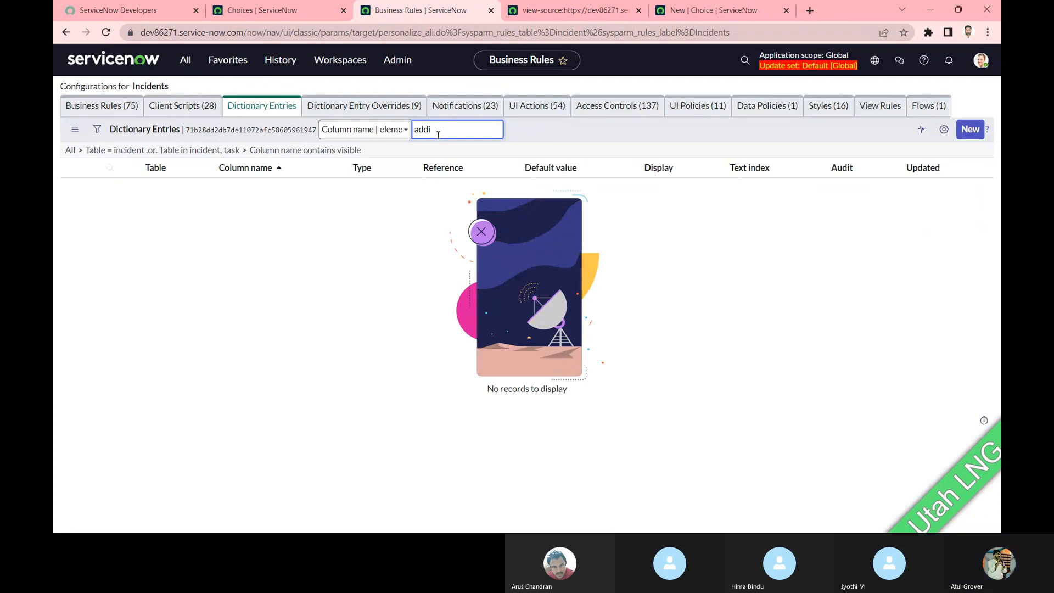
{"action": "key", "text": "Return"}
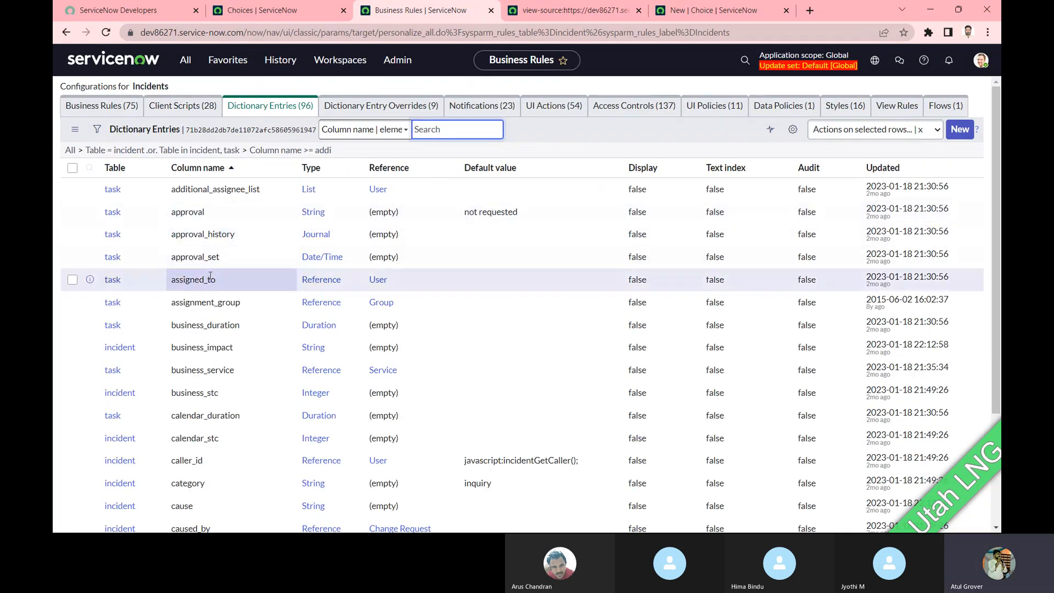
{"action": "scroll", "coordinate": [212, 282], "scroll_direction": "down", "scroll_amount": 3}
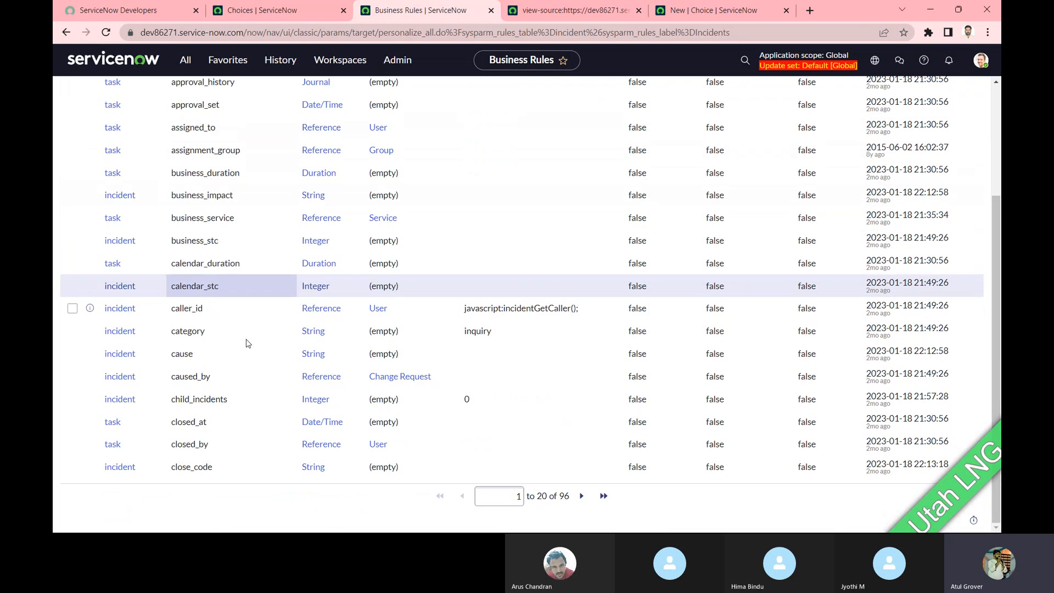
{"action": "left_click", "coordinate": [580, 497]}
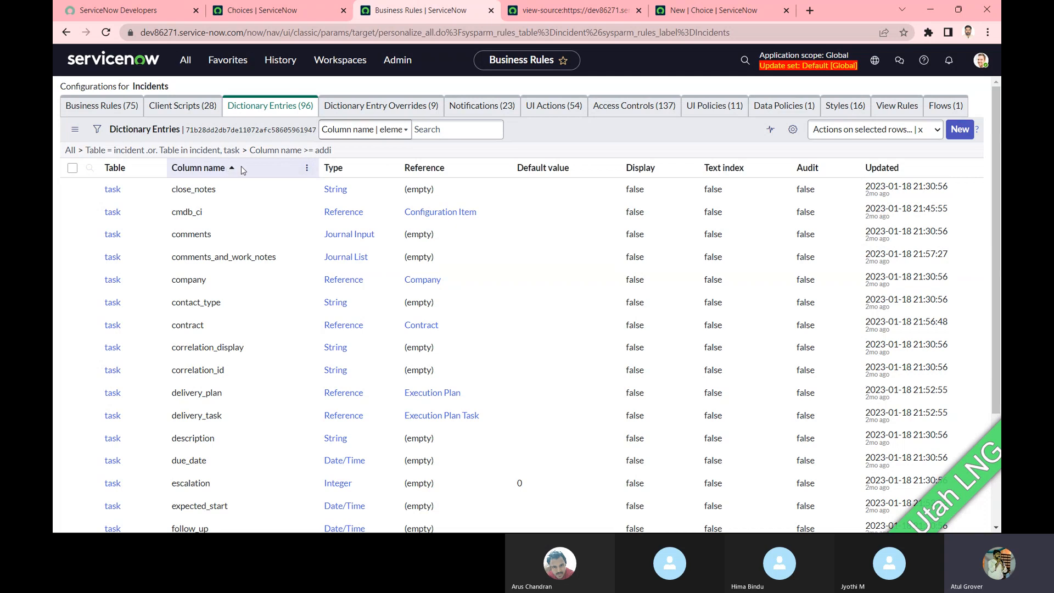
- Sort the dictionary entries by column name in descending order, then ascending again, and review the first page
{"action": "left_click", "coordinate": [199, 172]}
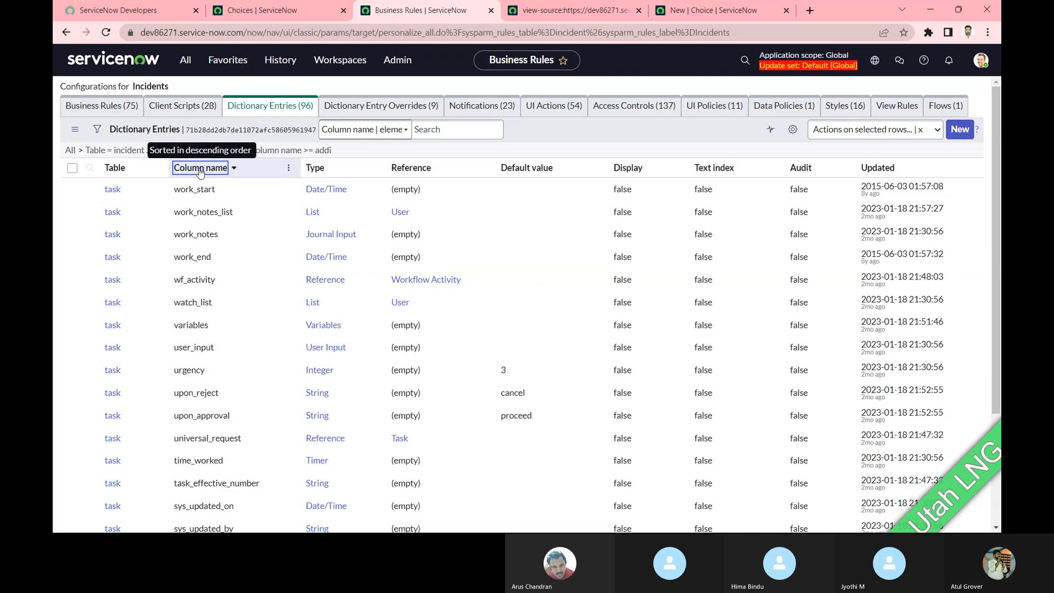
{"action": "left_click", "coordinate": [200, 171]}
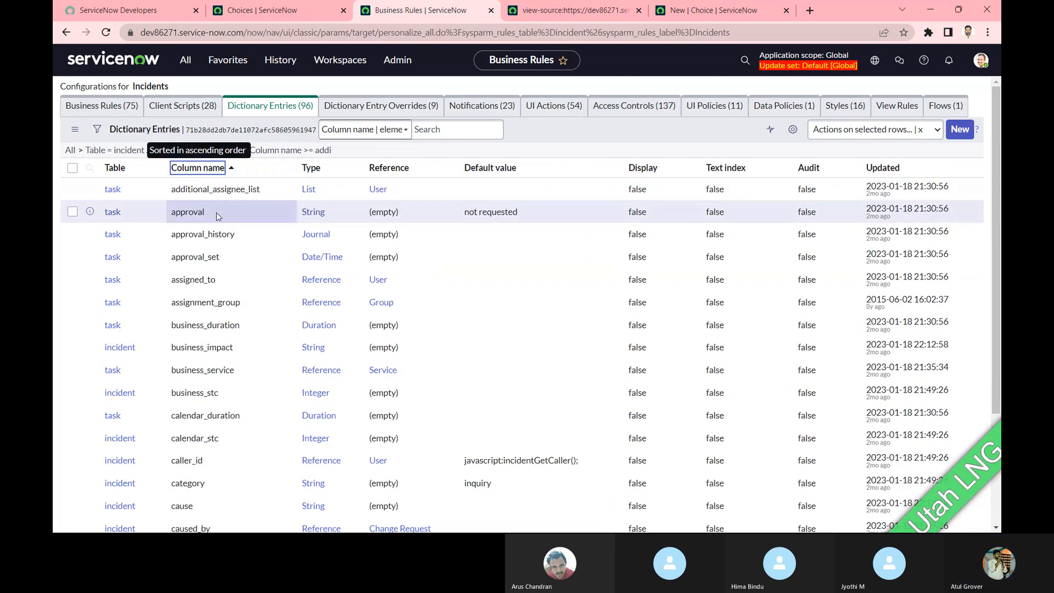
{"action": "scroll", "coordinate": [199, 244], "scroll_direction": "down", "scroll_amount": 2}
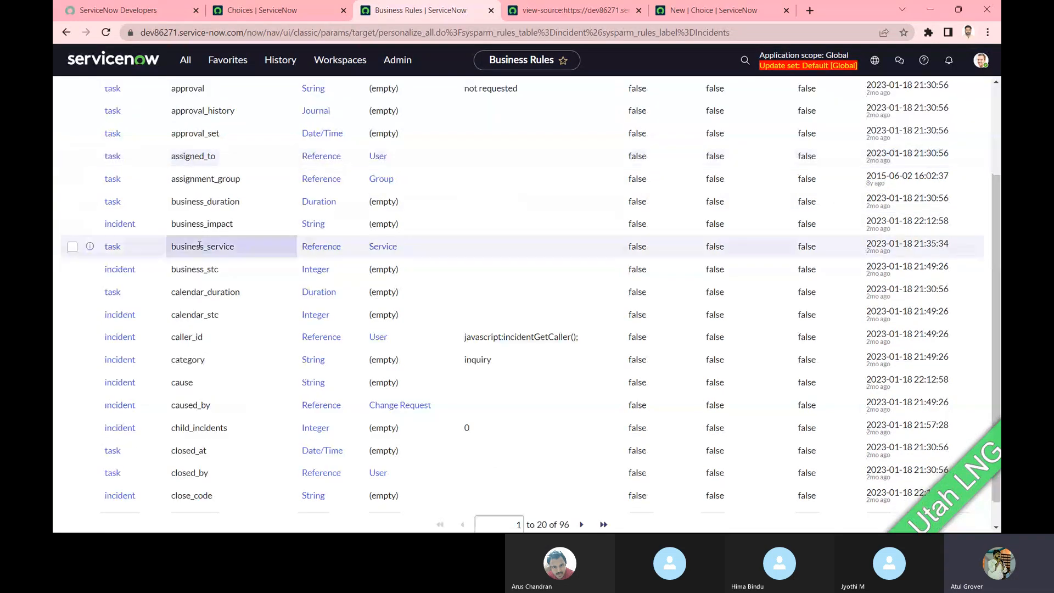
{"action": "scroll", "coordinate": [200, 246], "scroll_direction": "down", "scroll_amount": 1}
{"action": "scroll", "coordinate": [215, 230], "scroll_direction": "up", "scroll_amount": 3}
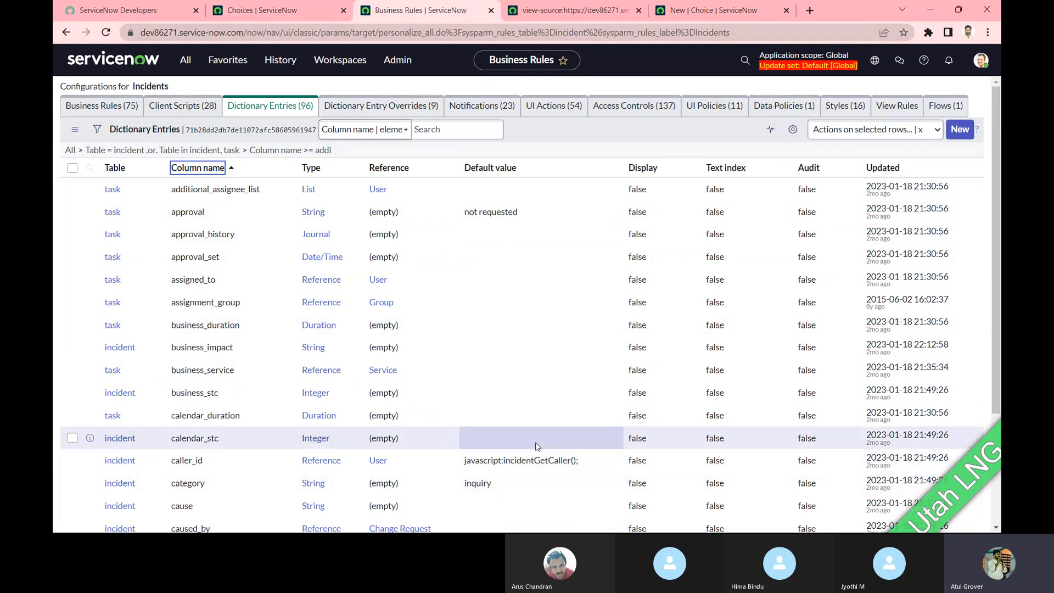
- Go back to the incident record and view its Related Records and Resolution Information sections
{"action": "key", "text": "alt+Tab"}
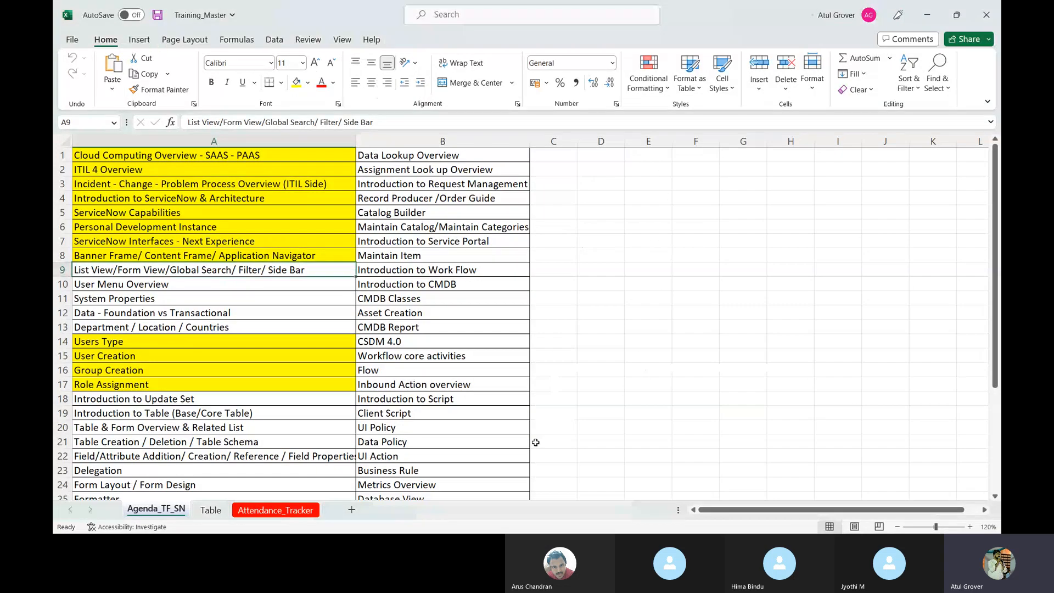
{"action": "key", "text": "alt+Tab"}
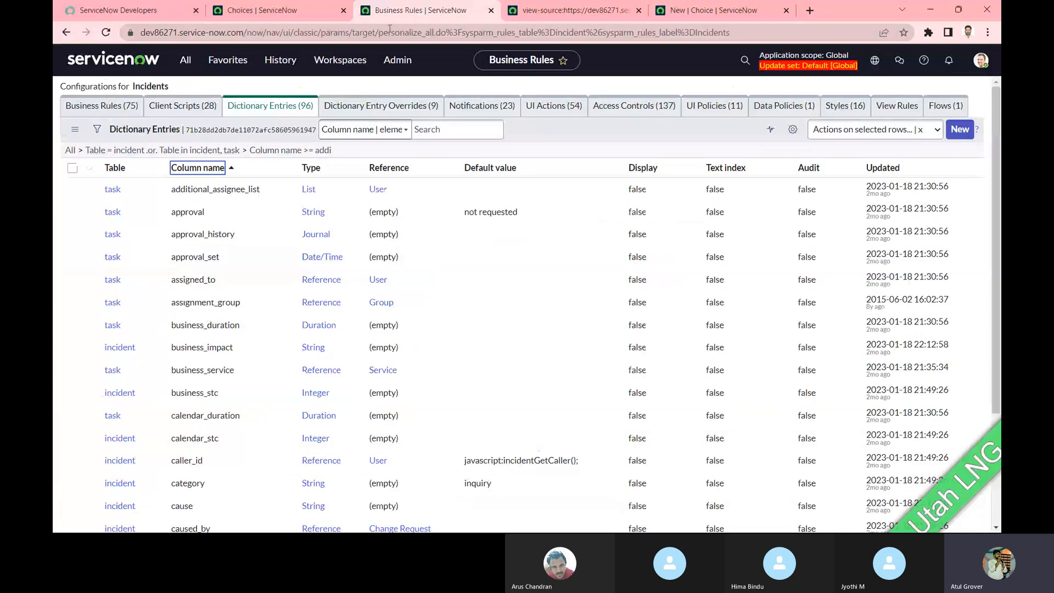
{"action": "left_click", "coordinate": [67, 32]}
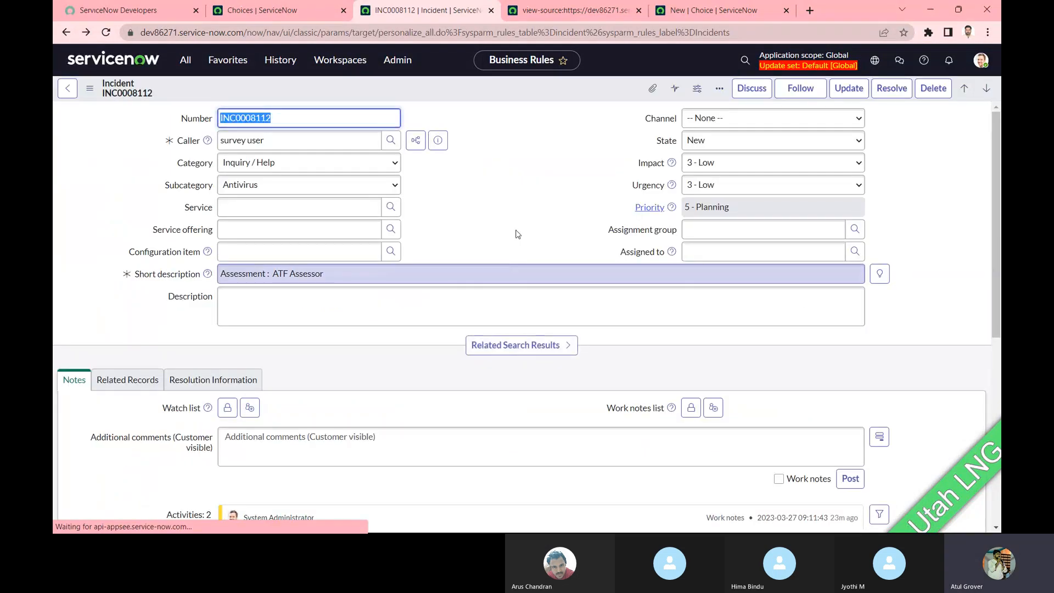
{"action": "scroll", "coordinate": [284, 402], "scroll_direction": "down", "scroll_amount": 3}
{"action": "left_click", "coordinate": [127, 272]}
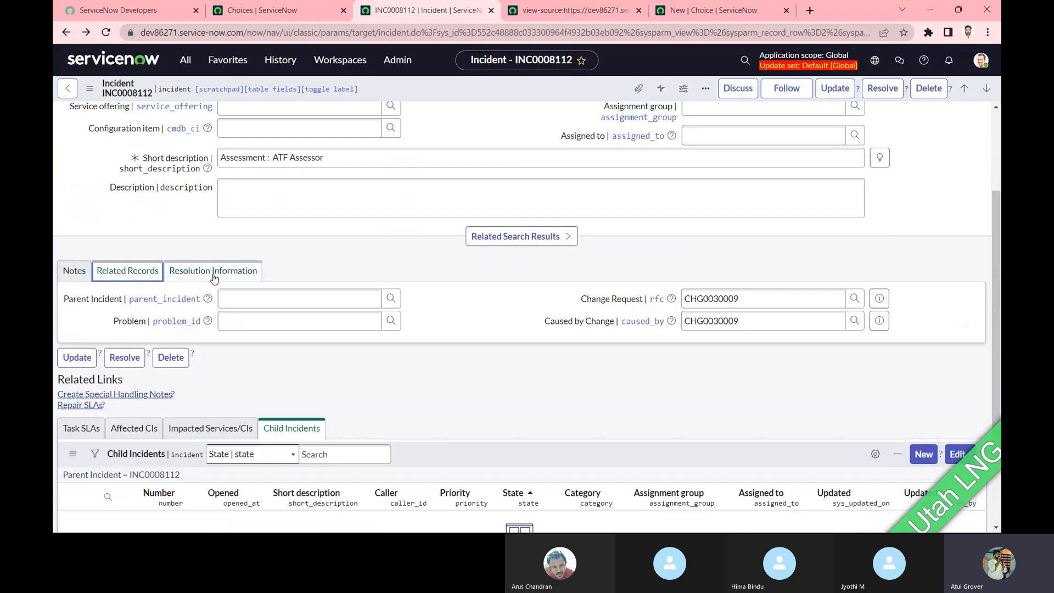
{"action": "left_click", "coordinate": [236, 272]}
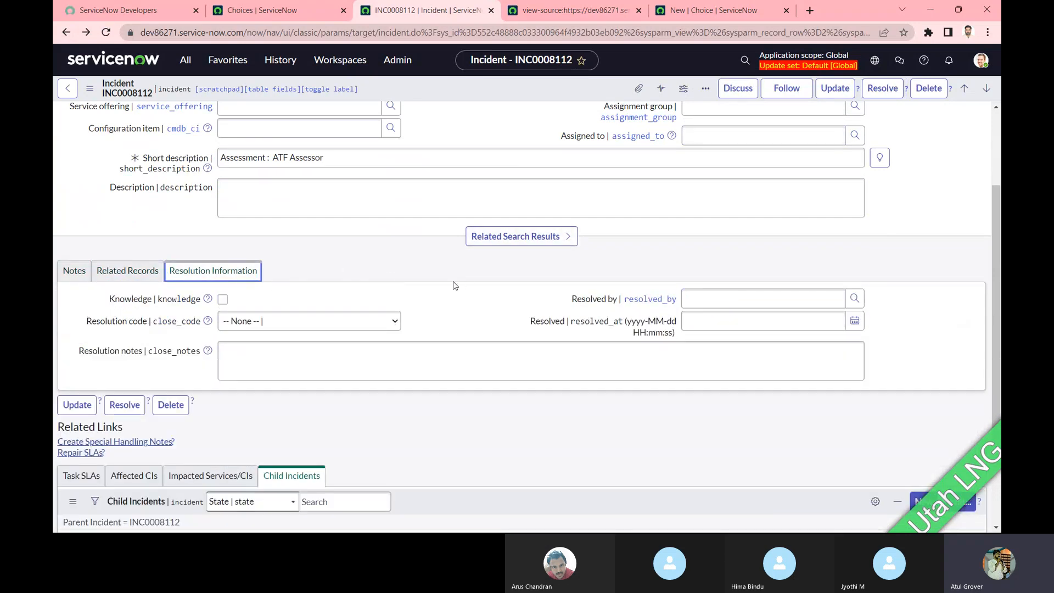
{"action": "scroll", "coordinate": [453, 286], "scroll_direction": "down", "scroll_amount": 3}
- Switch to the Skype call window showing the training session's participants
{"action": "key", "text": "alt+Tab"}
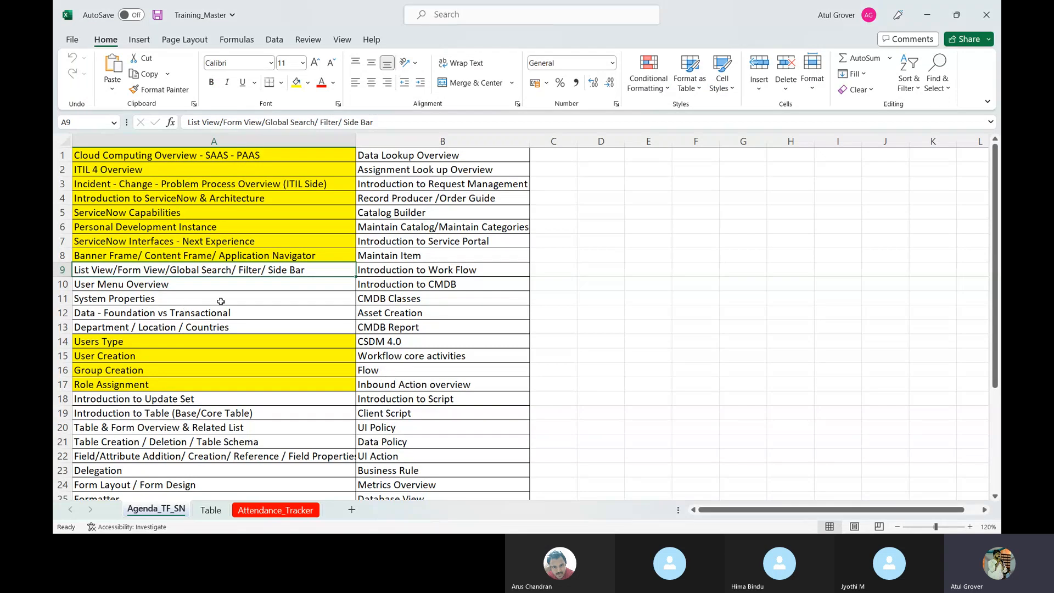
{"action": "key", "text": "alt+Tab"}
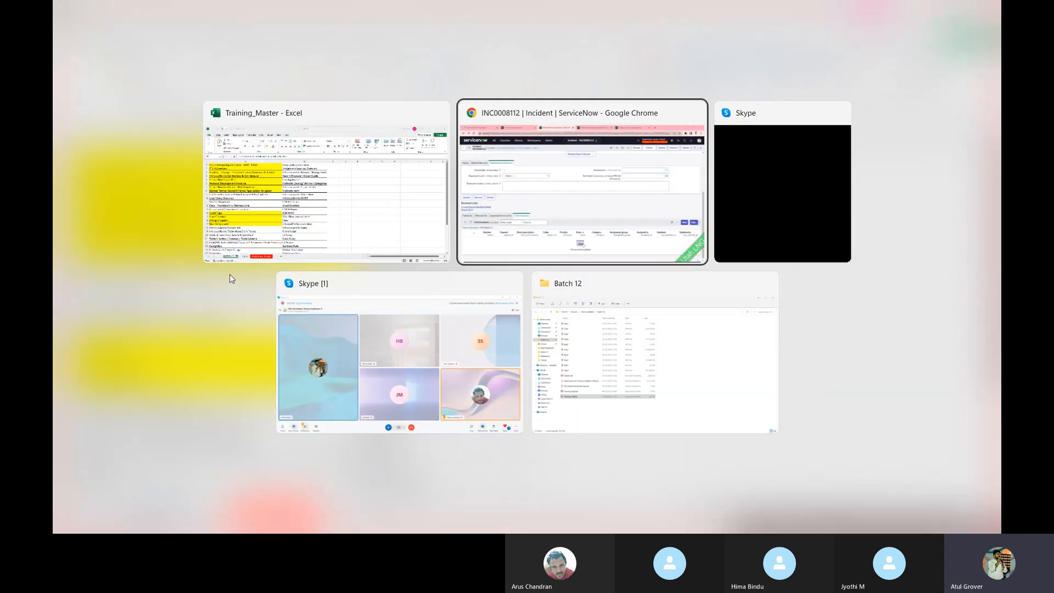
{"action": "key", "text": "Tab"}
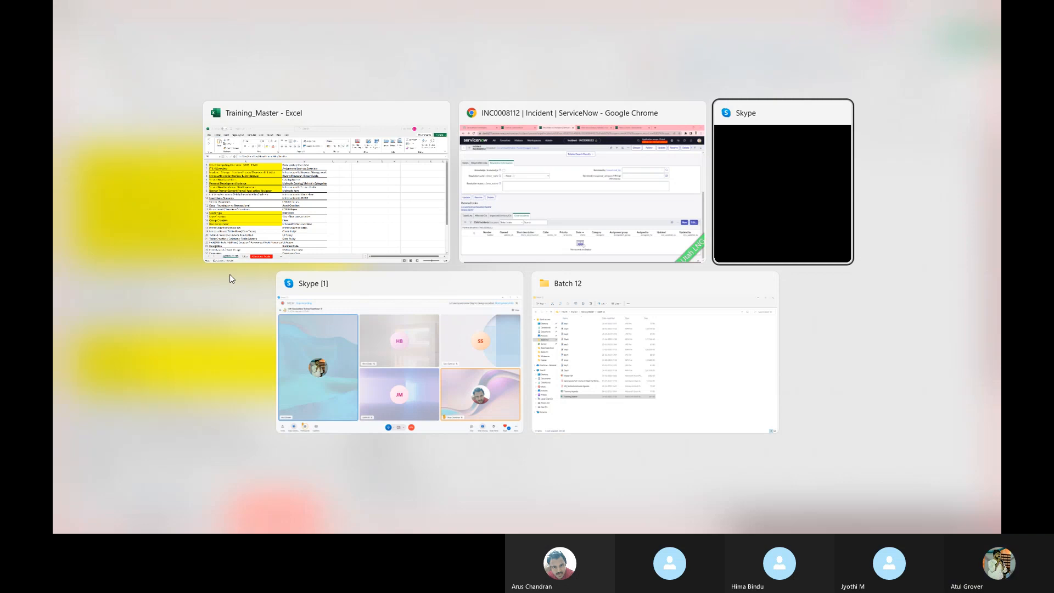
{"action": "key", "text": "Tab"}
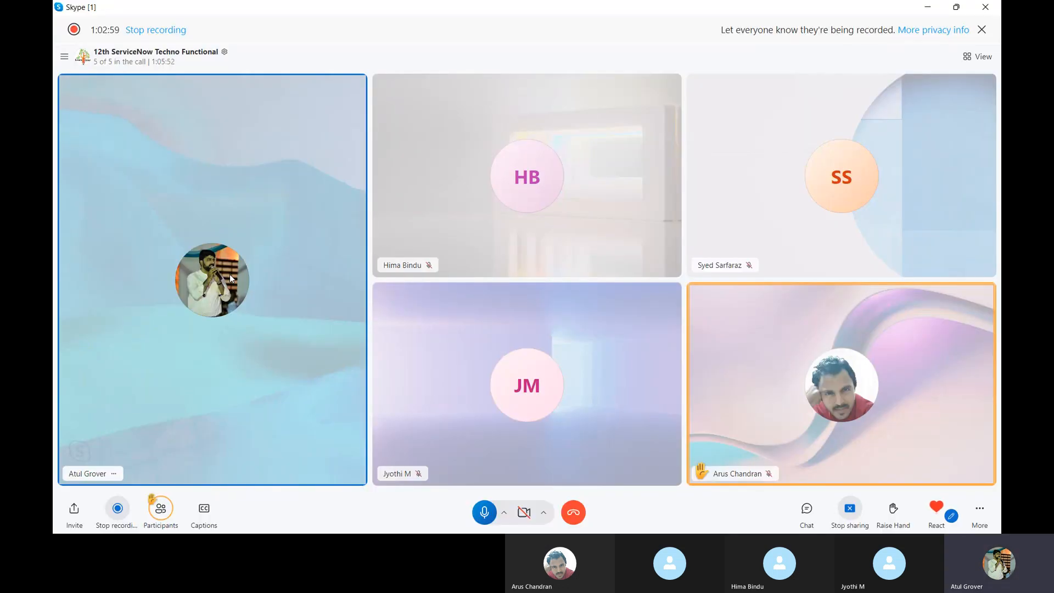